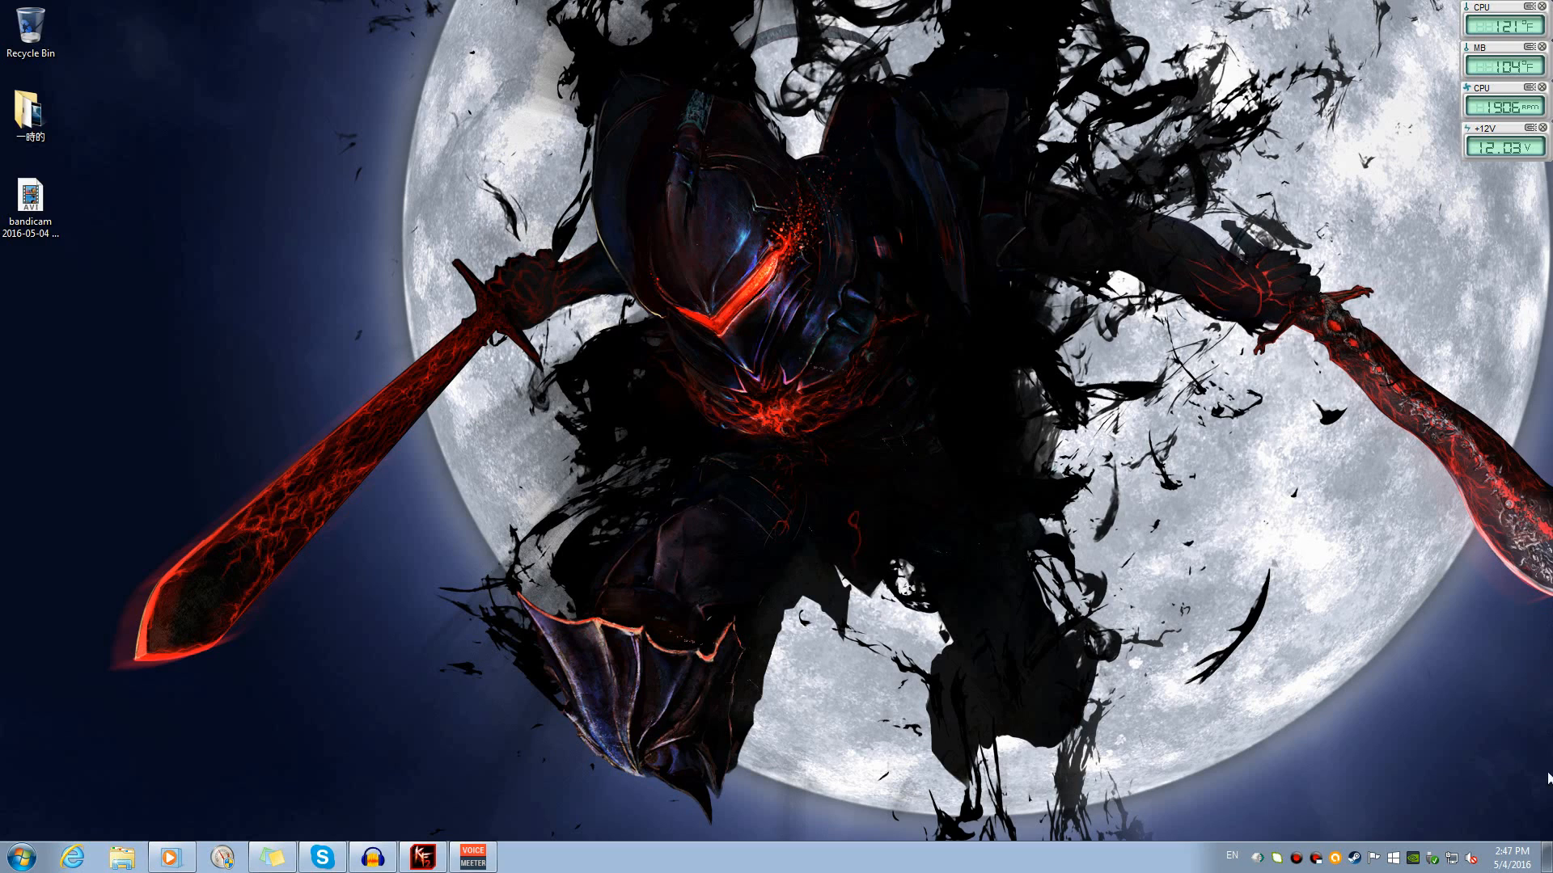
# Look over the Bandicam, Audacity and Voicemeeter Banana windows, minimizing each one after viewing it
pyautogui.click(1297, 858)
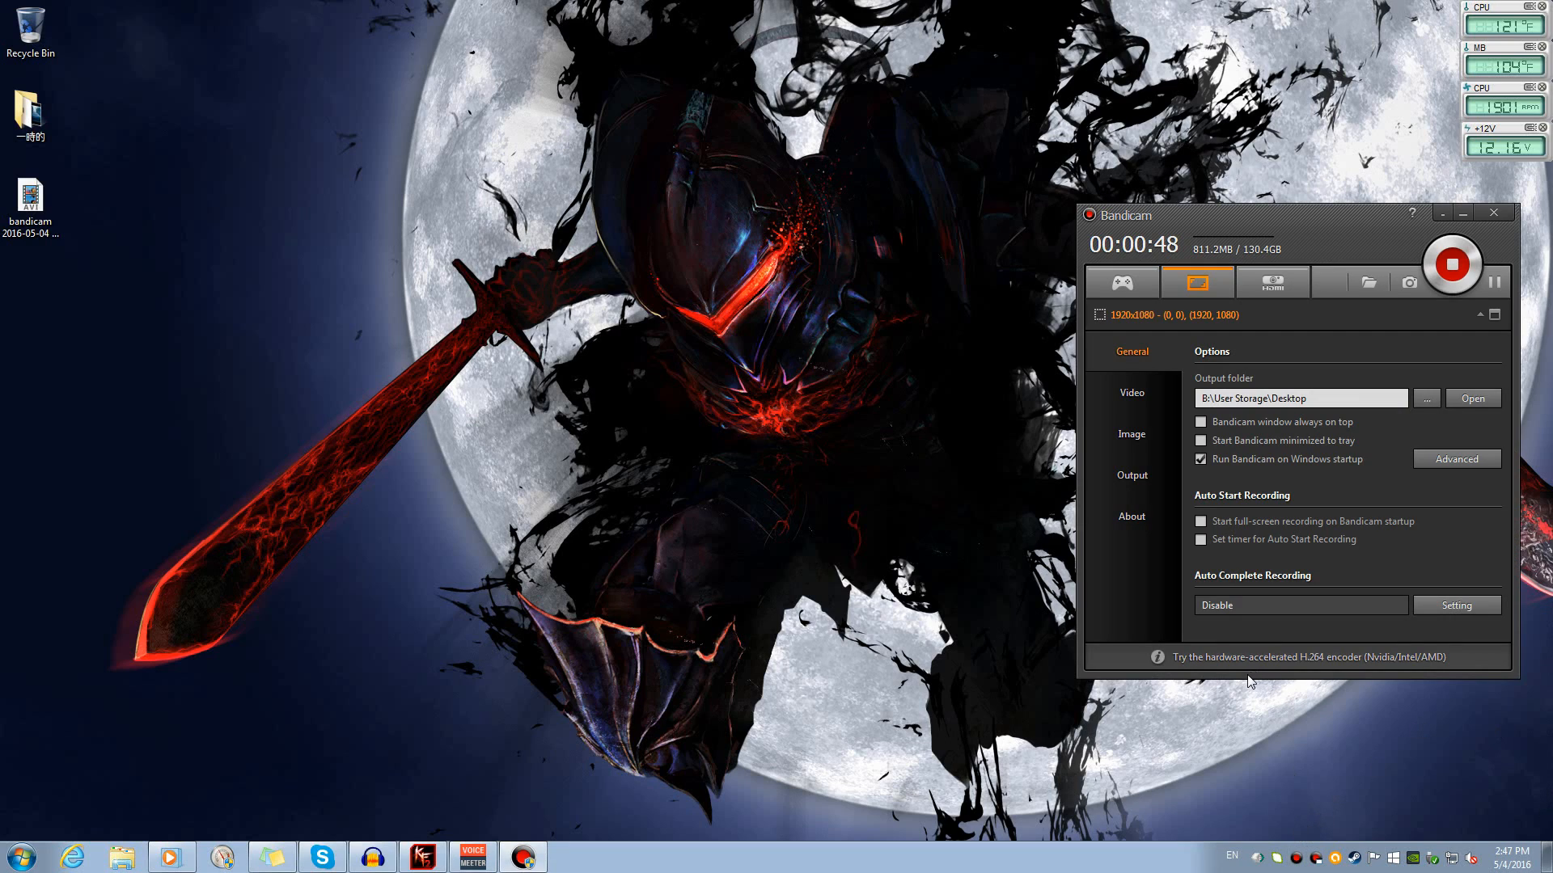
pyautogui.click(1443, 213)
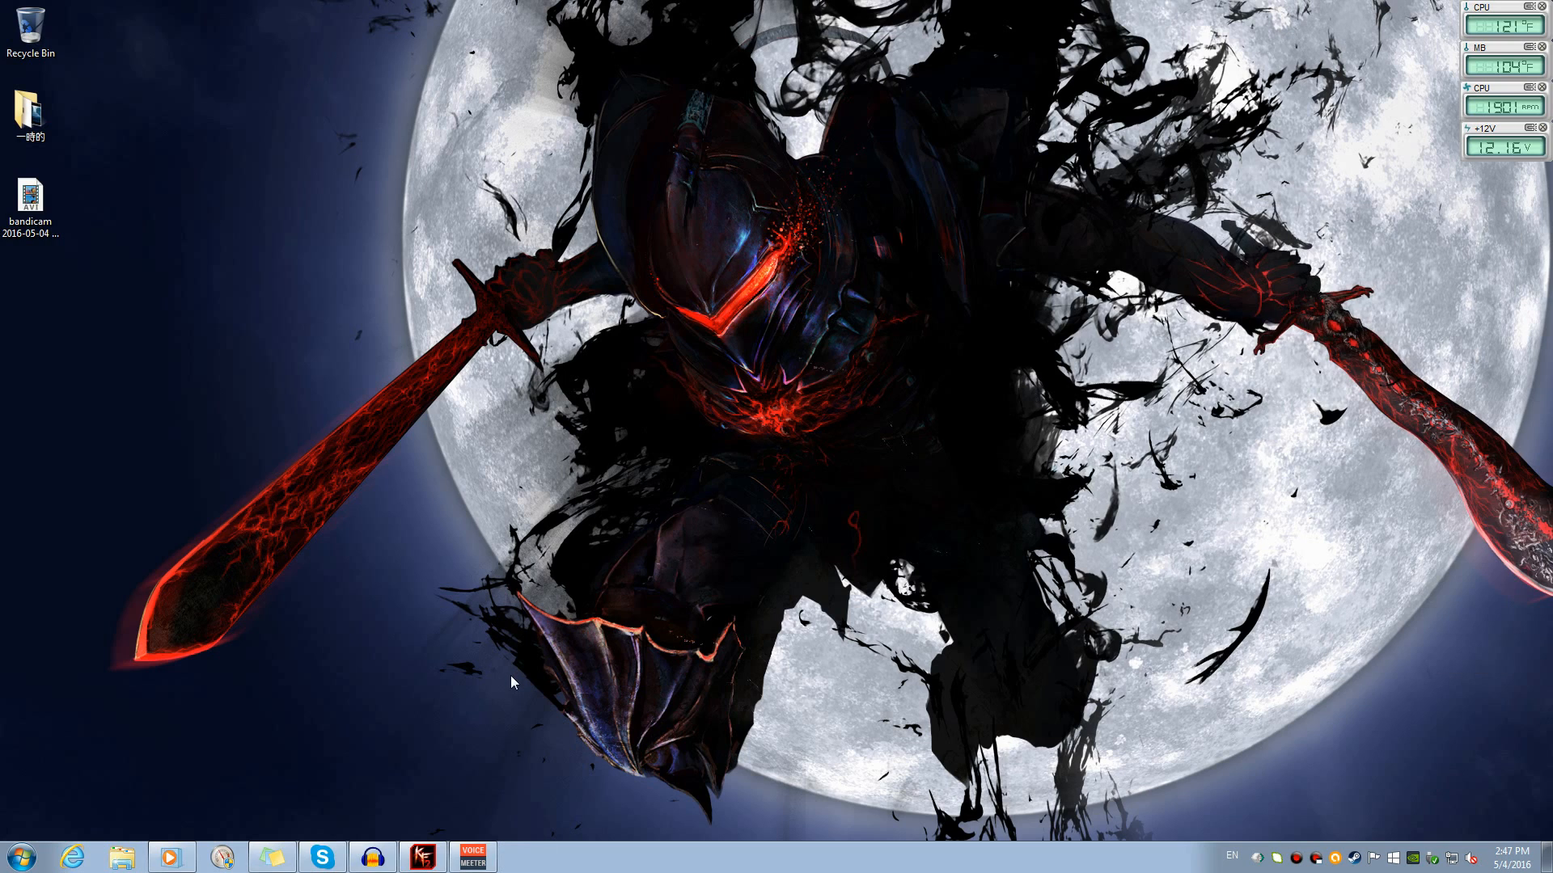
pyautogui.click(373, 857)
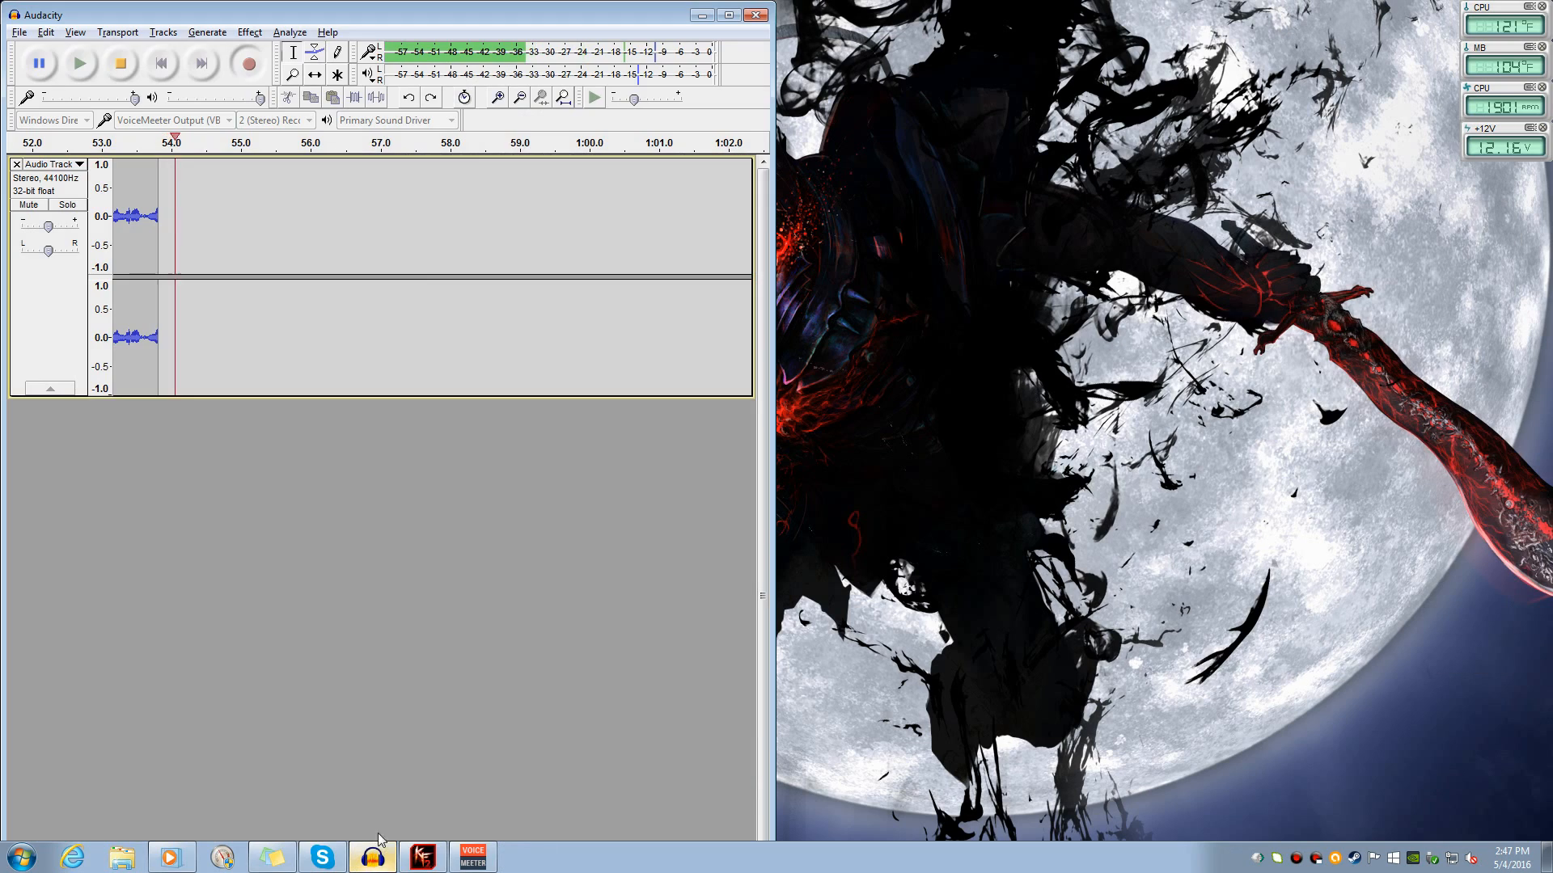
pyautogui.click(702, 16)
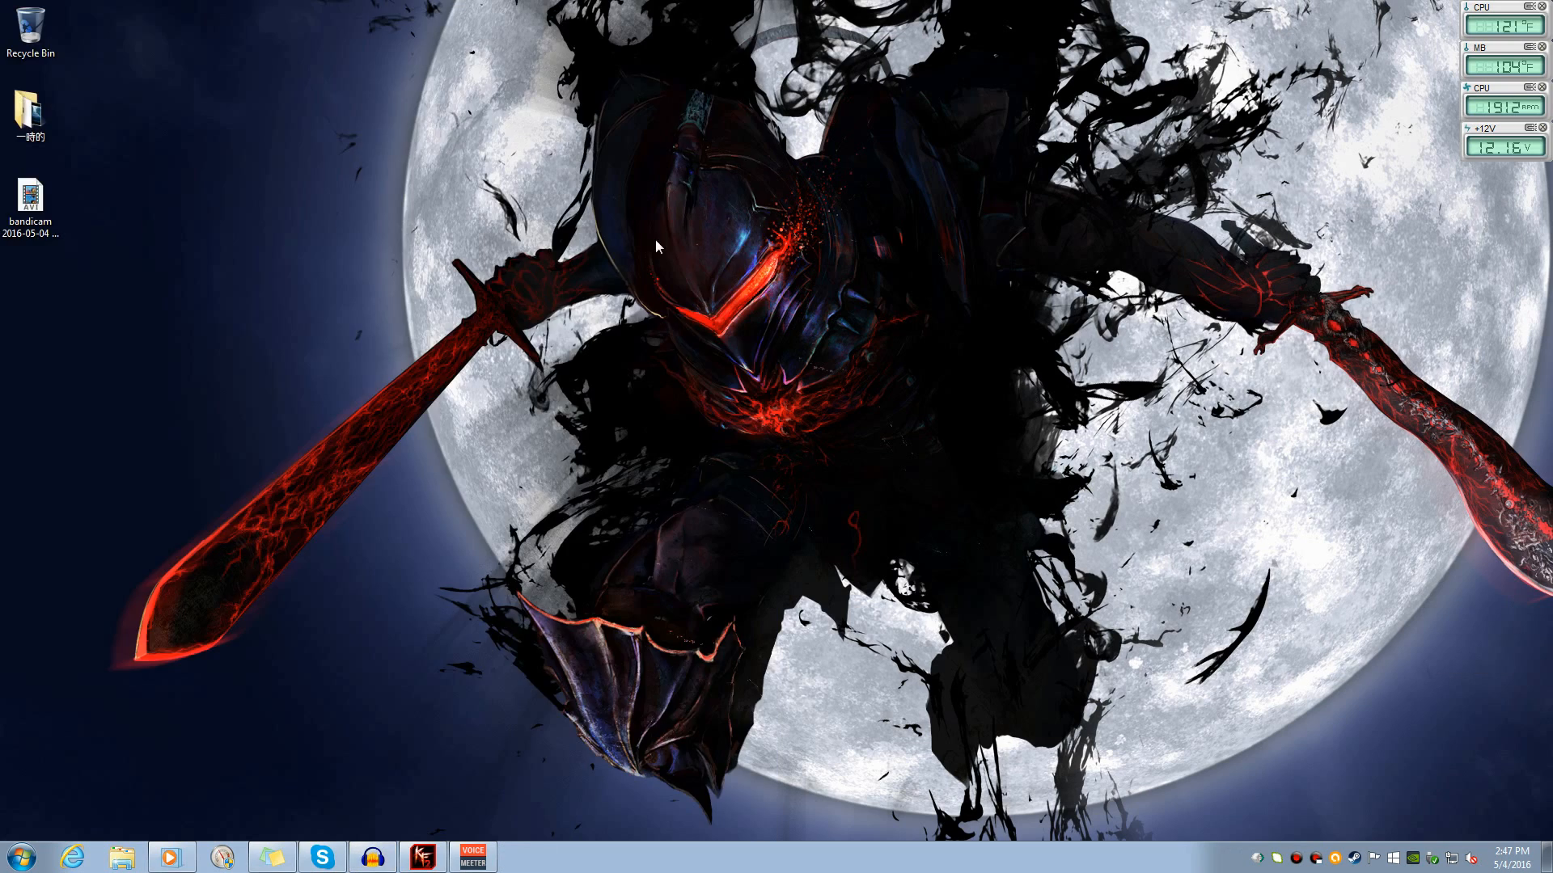
pyautogui.click(473, 857)
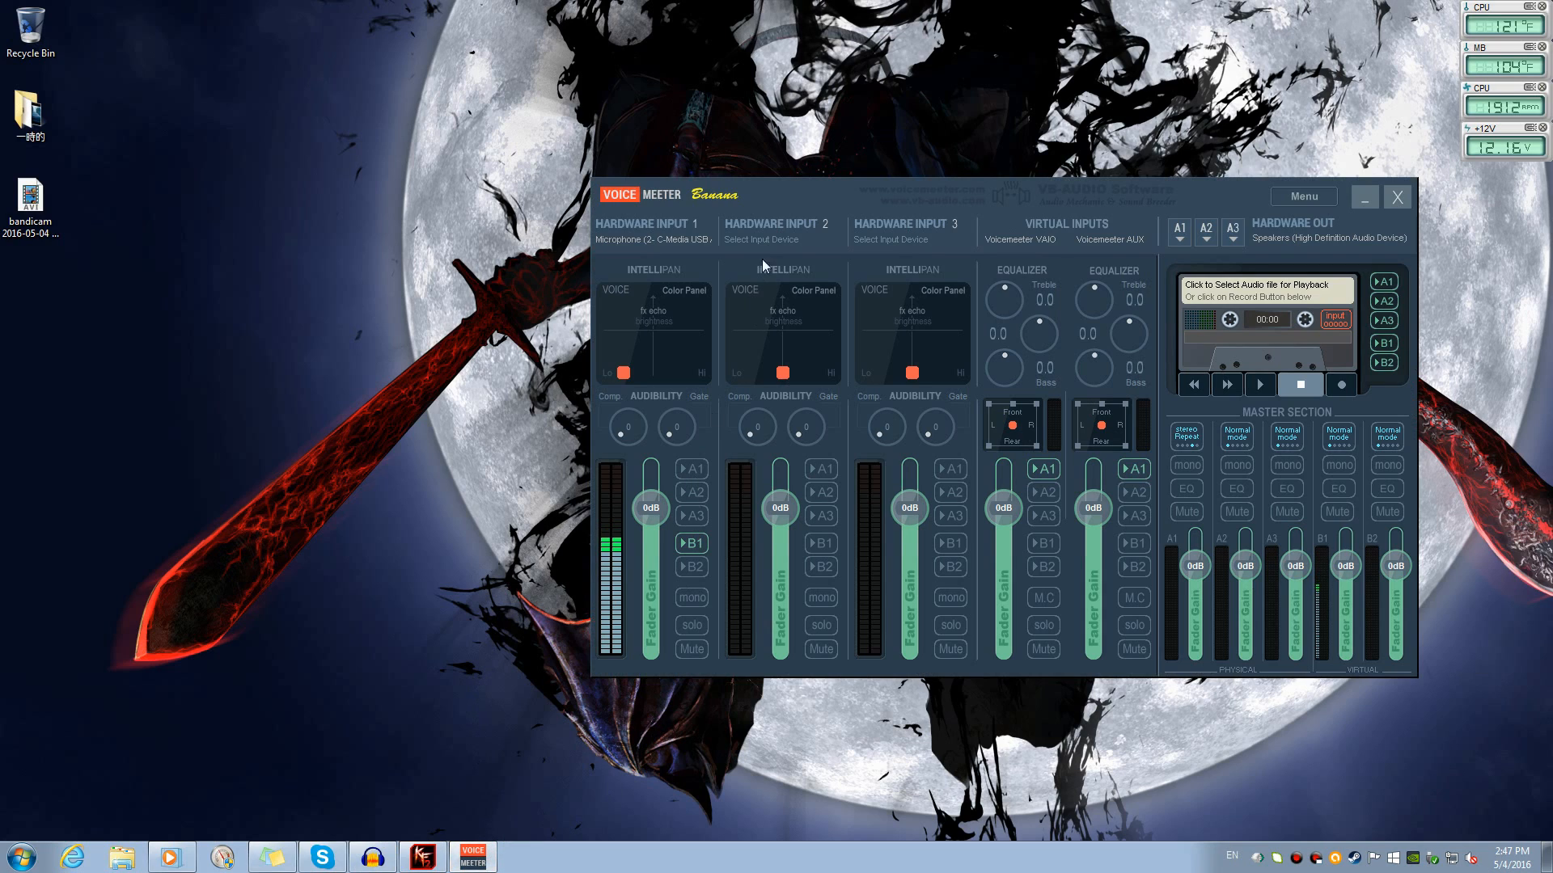
pyautogui.click(1364, 198)
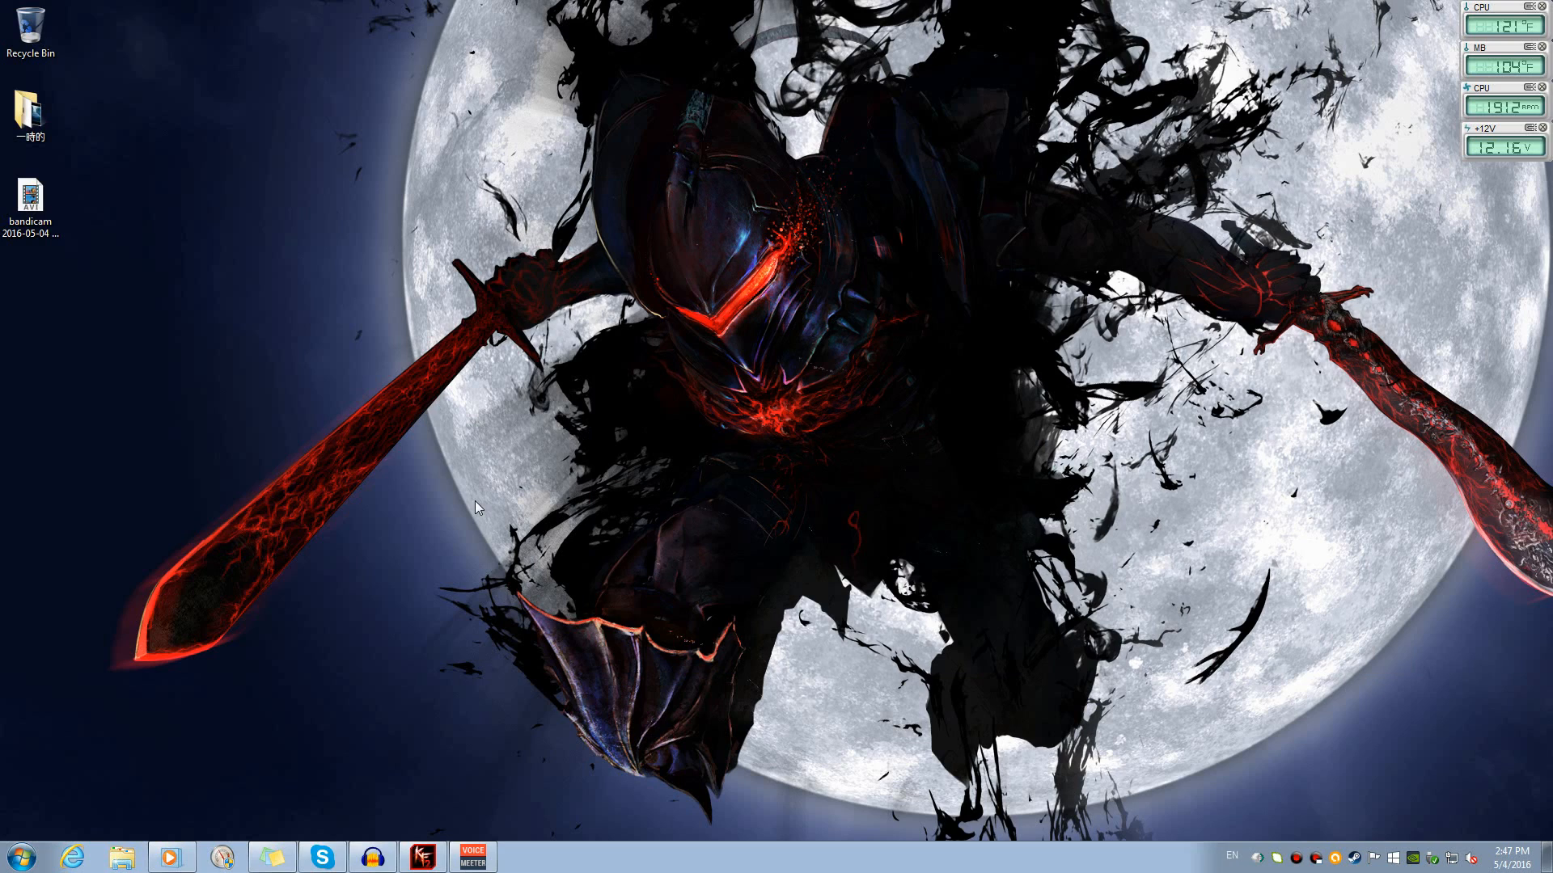
pyautogui.click(373, 857)
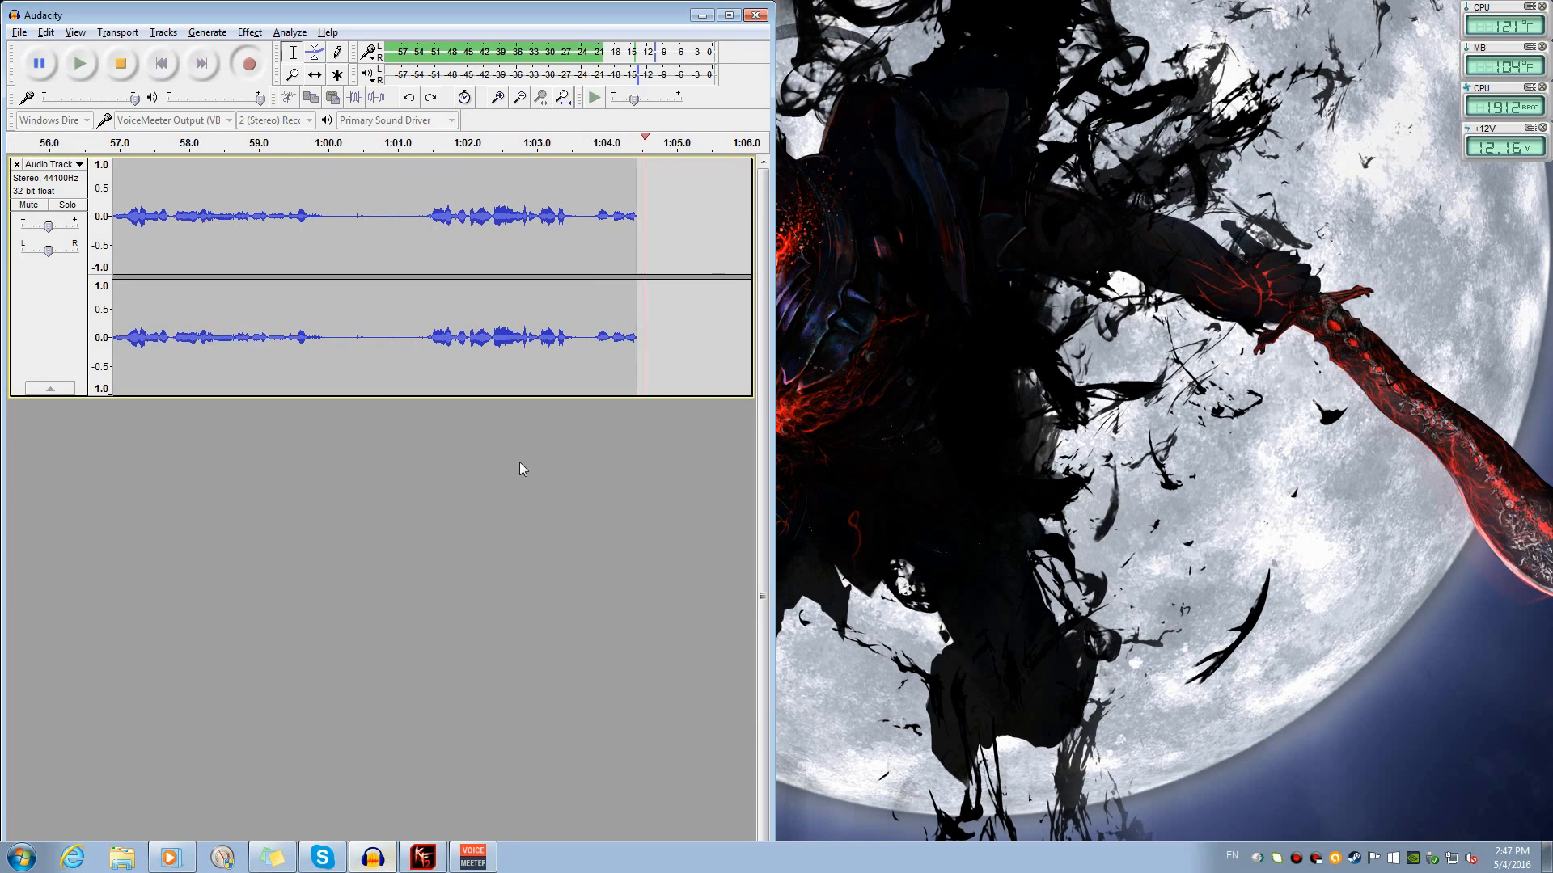
pyautogui.click(702, 14)
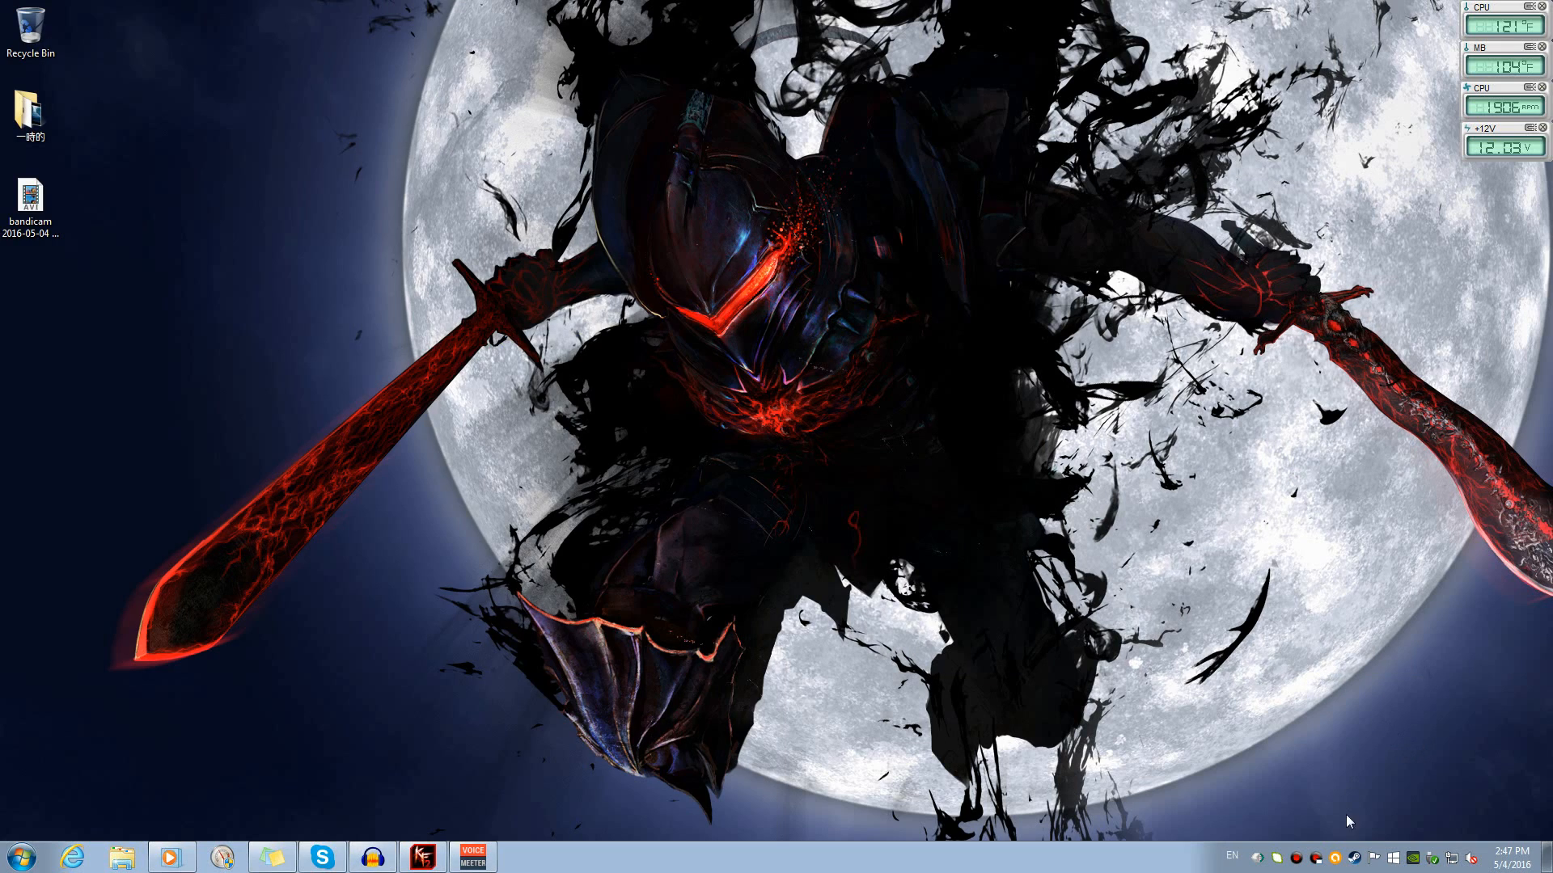
pyautogui.click(1298, 859)
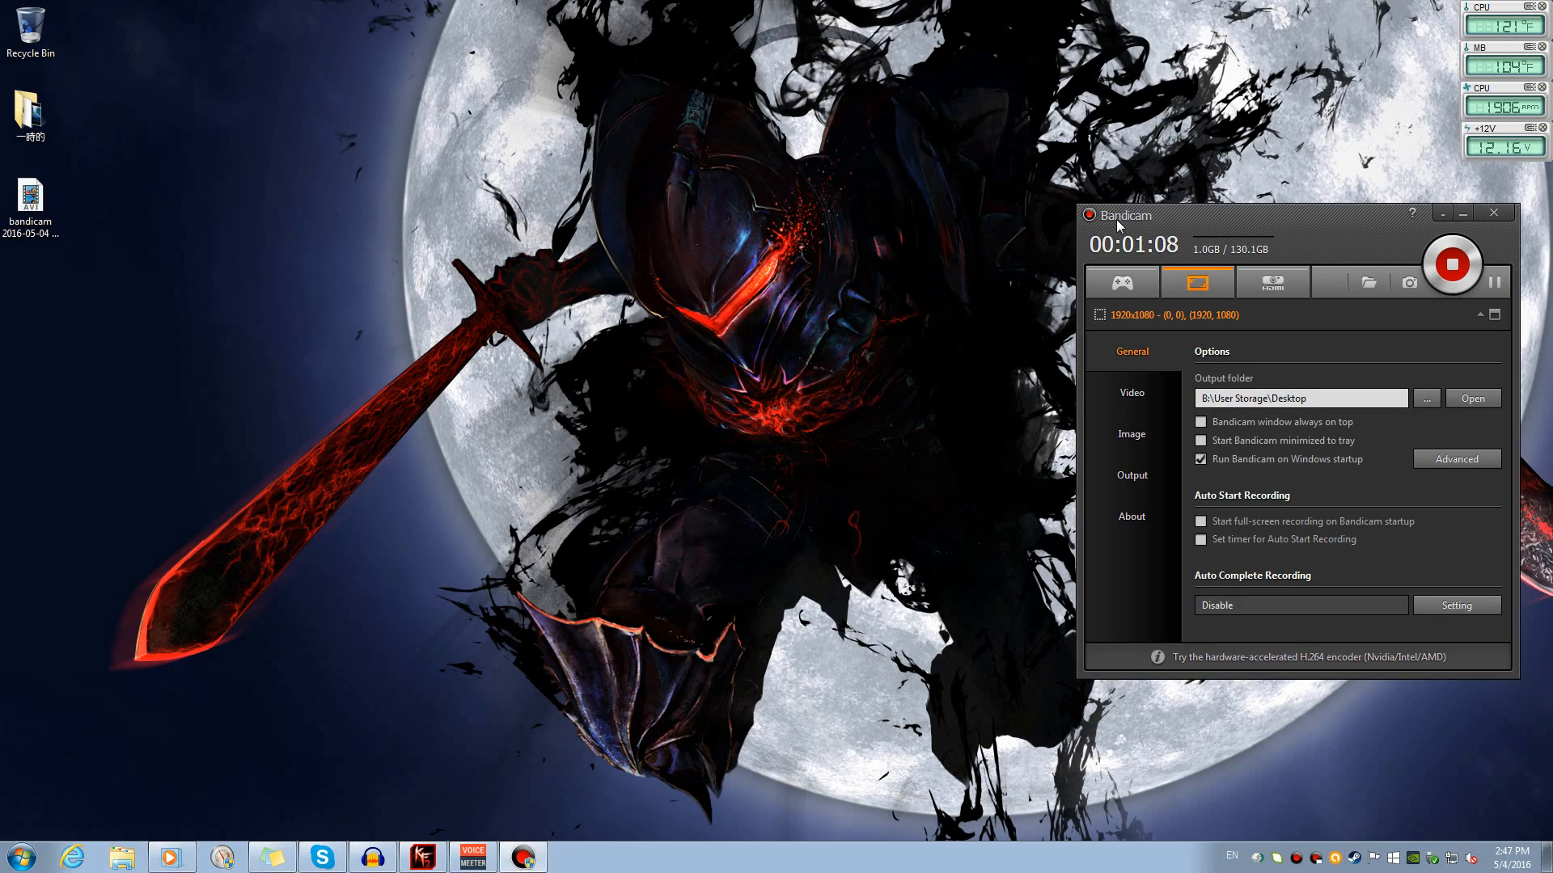
pyautogui.click(1443, 215)
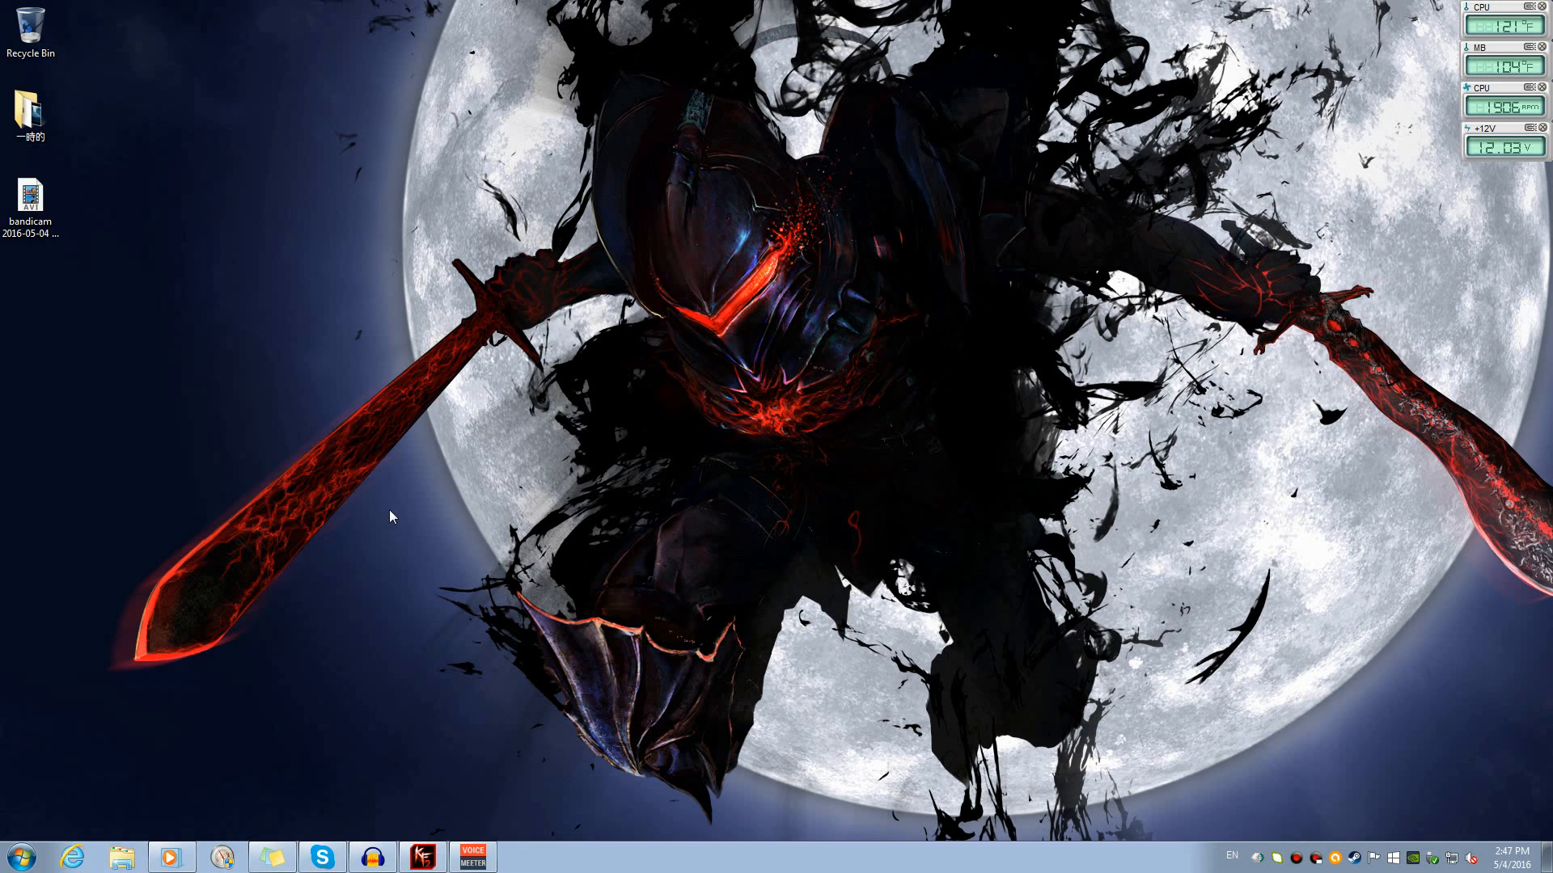
pyautogui.click(473, 857)
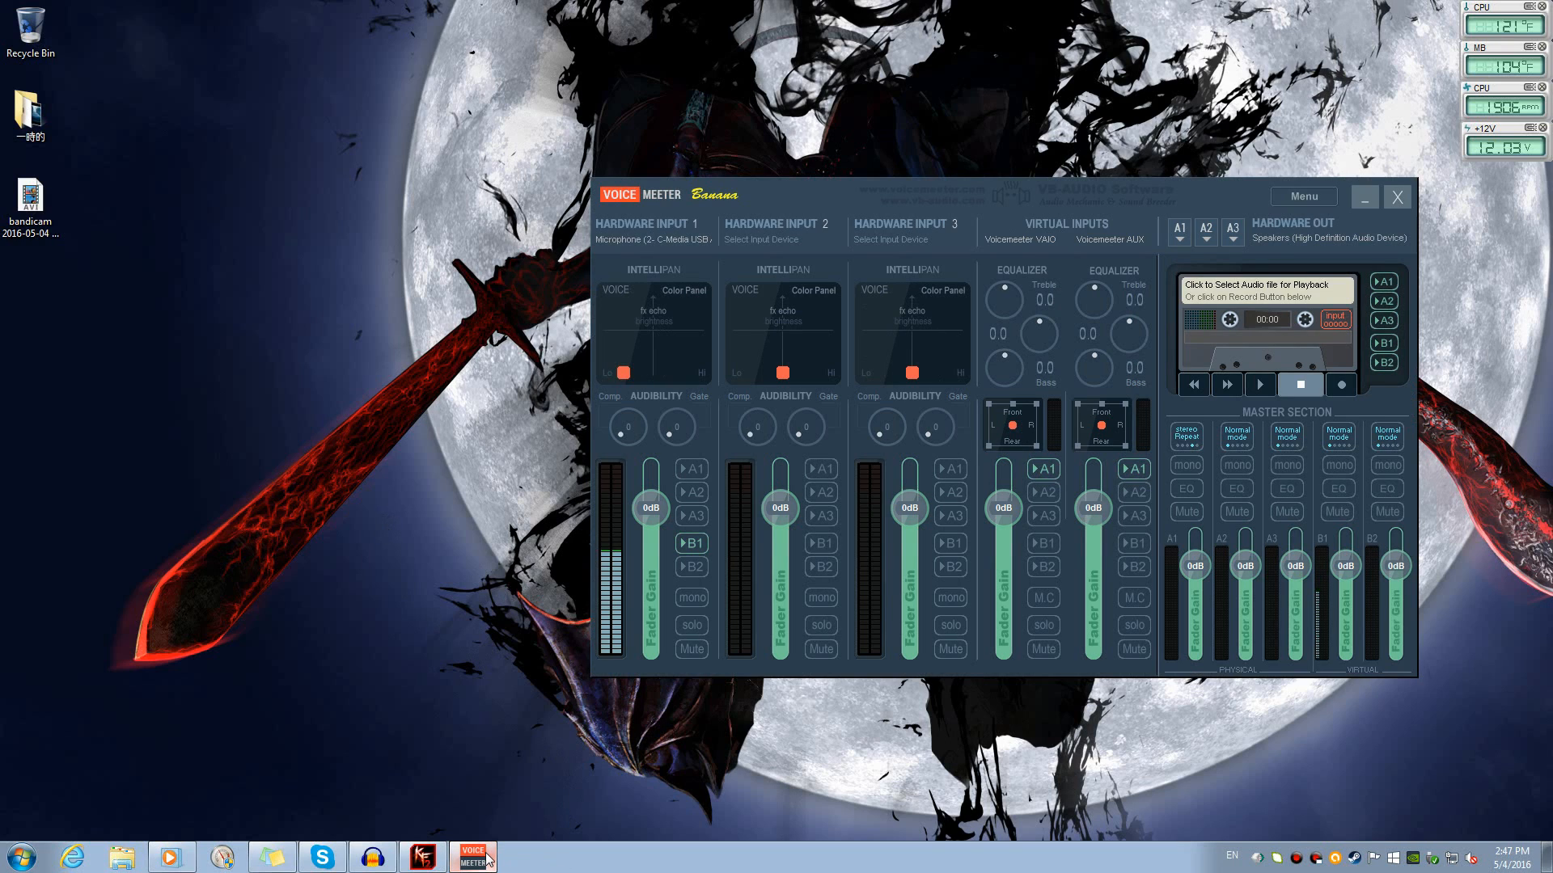
pyautogui.click(1364, 197)
# Open Google Chrome, search for "voicemeeter" and open the Banana page of the VB-Audio VoiceMeeter site
pyautogui.click(22, 858)
pyautogui.click(109, 476)
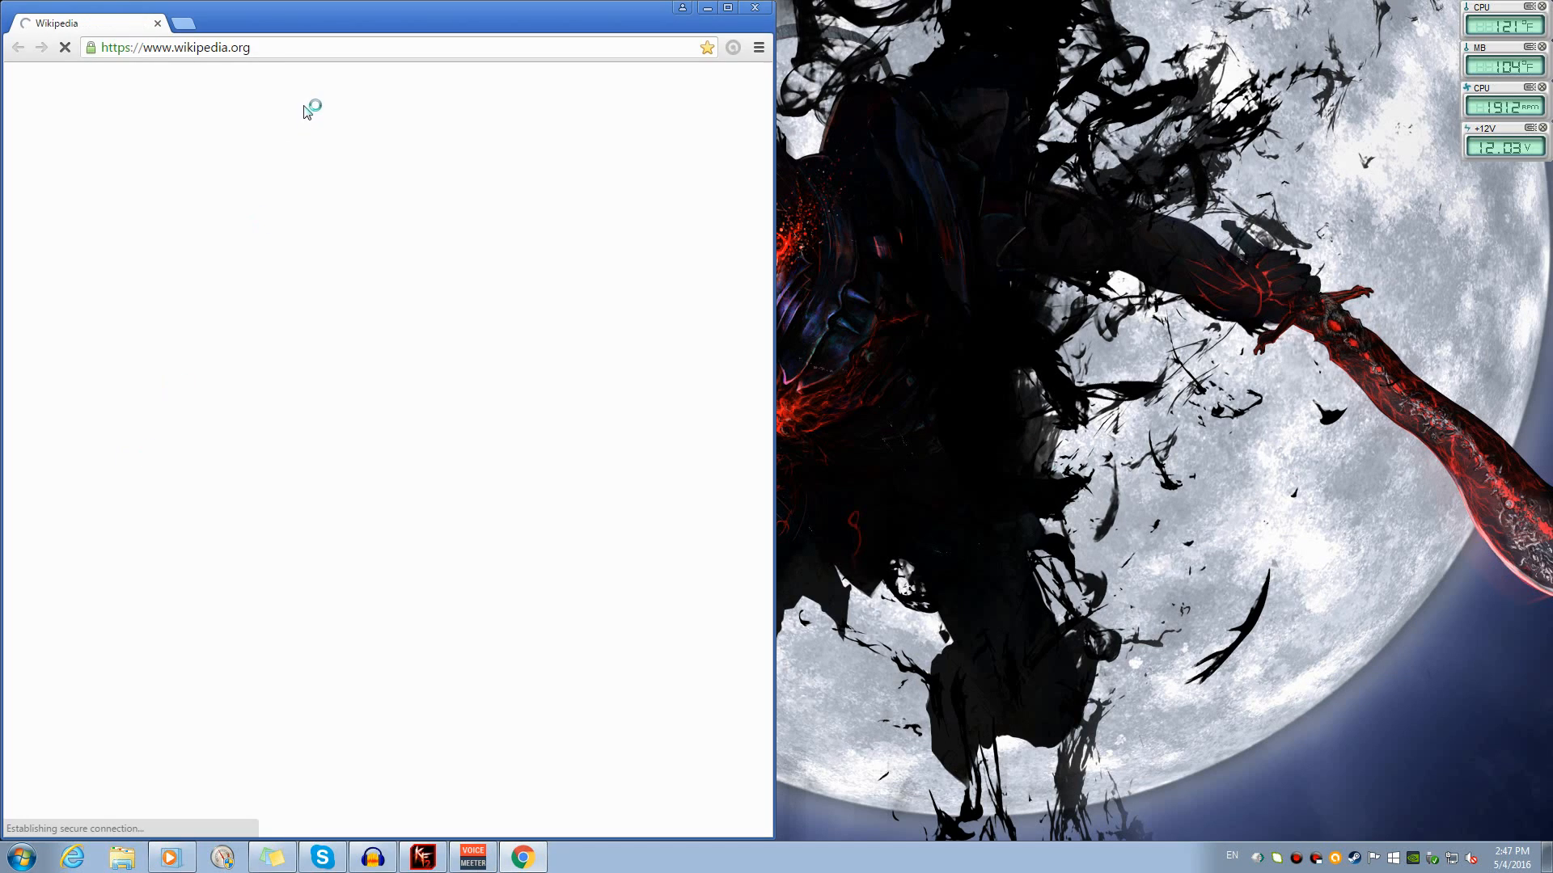
pyautogui.click(307, 50)
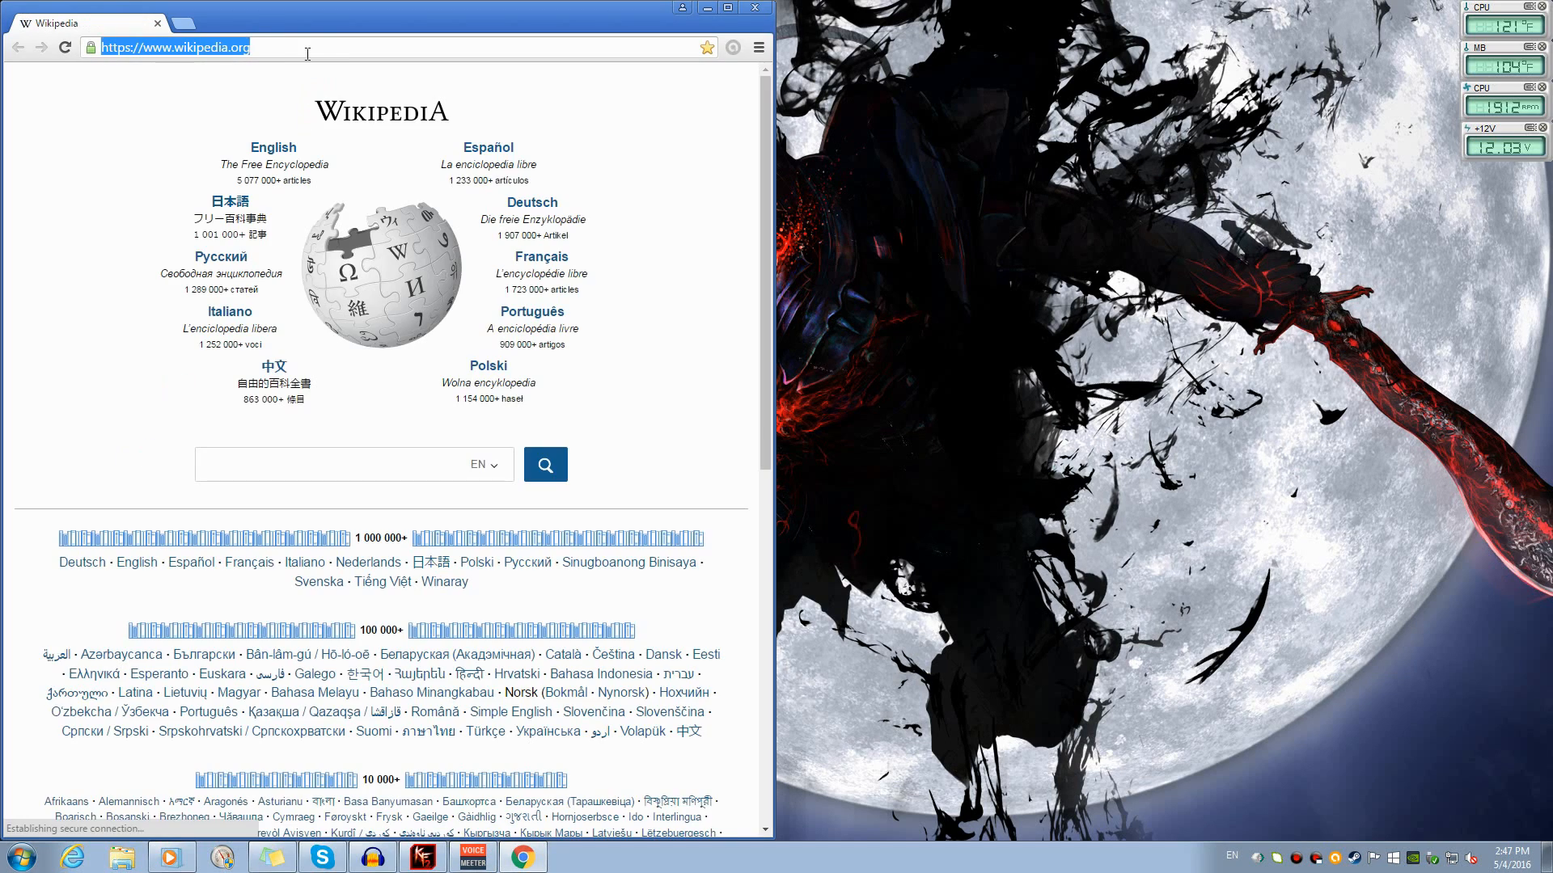
pyautogui.write('voicemeeter')
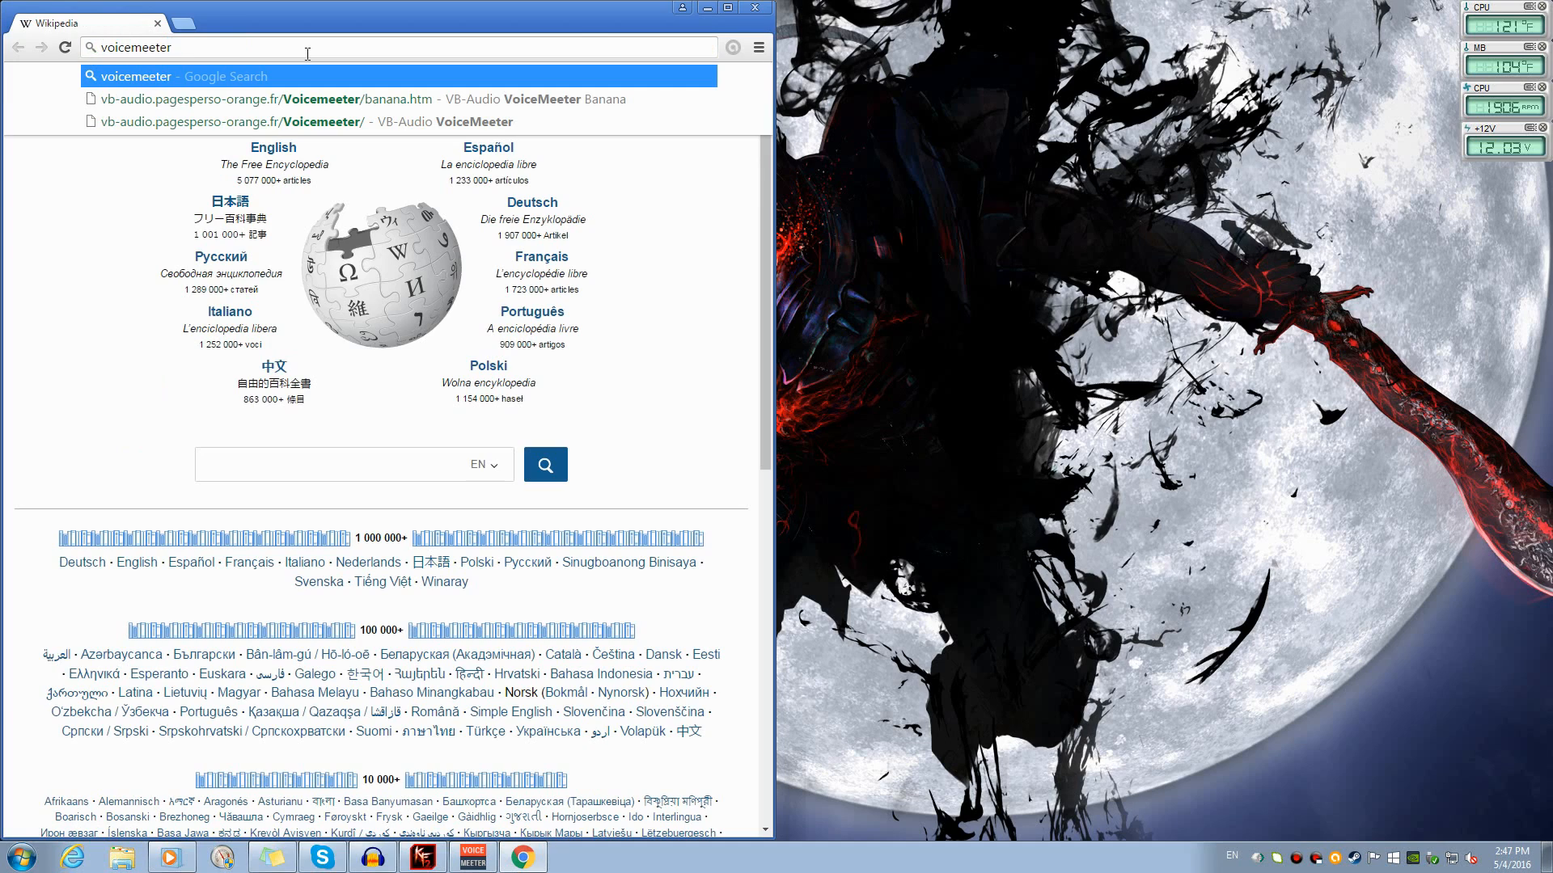
pyautogui.press('Return')
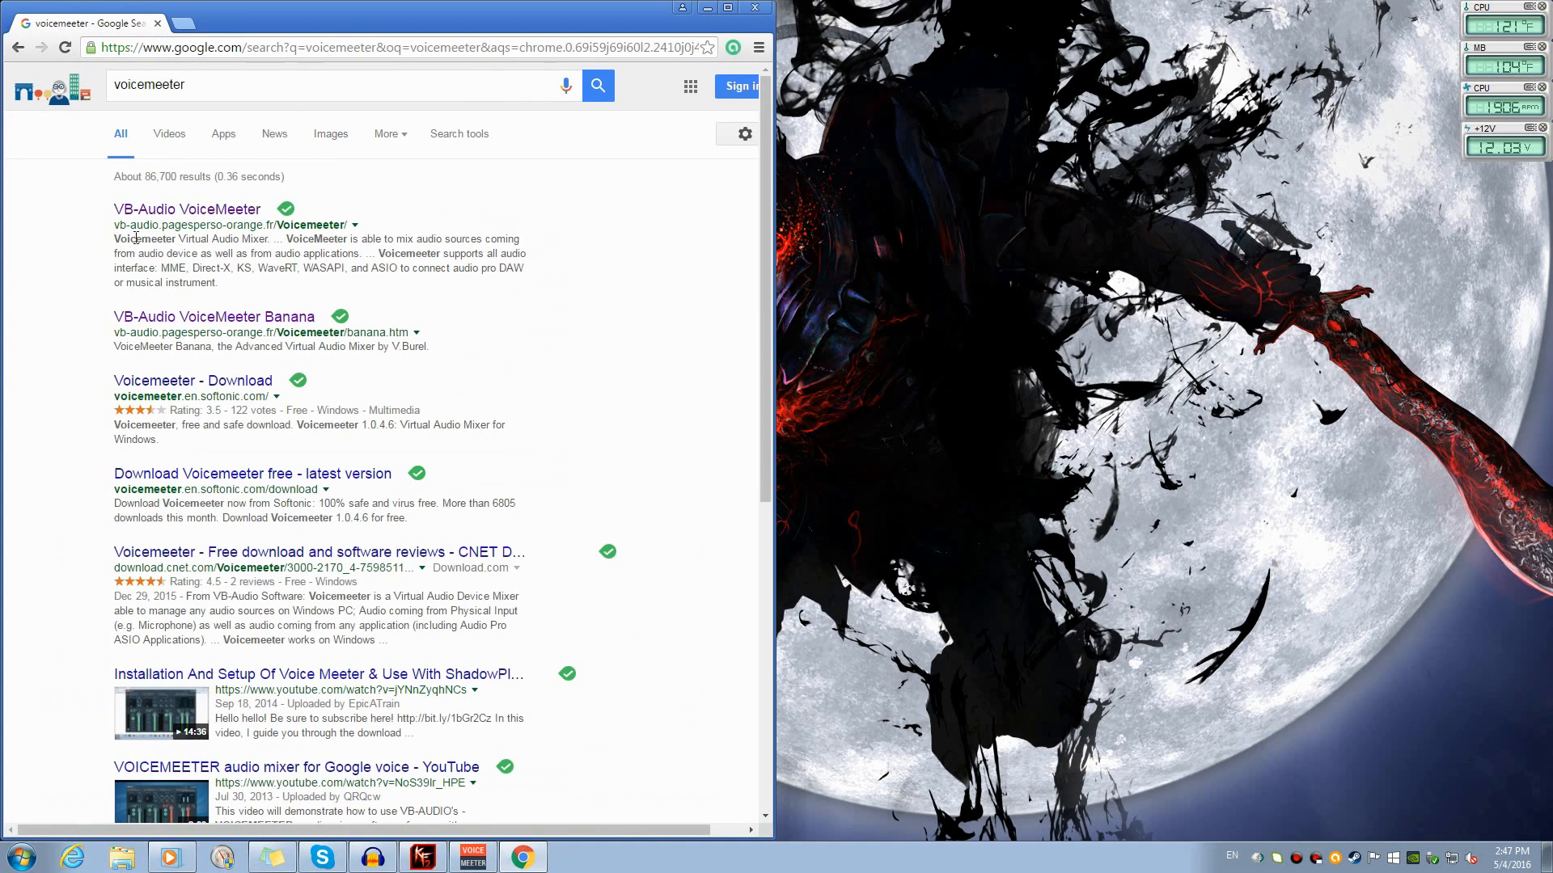
pyautogui.click(217, 211)
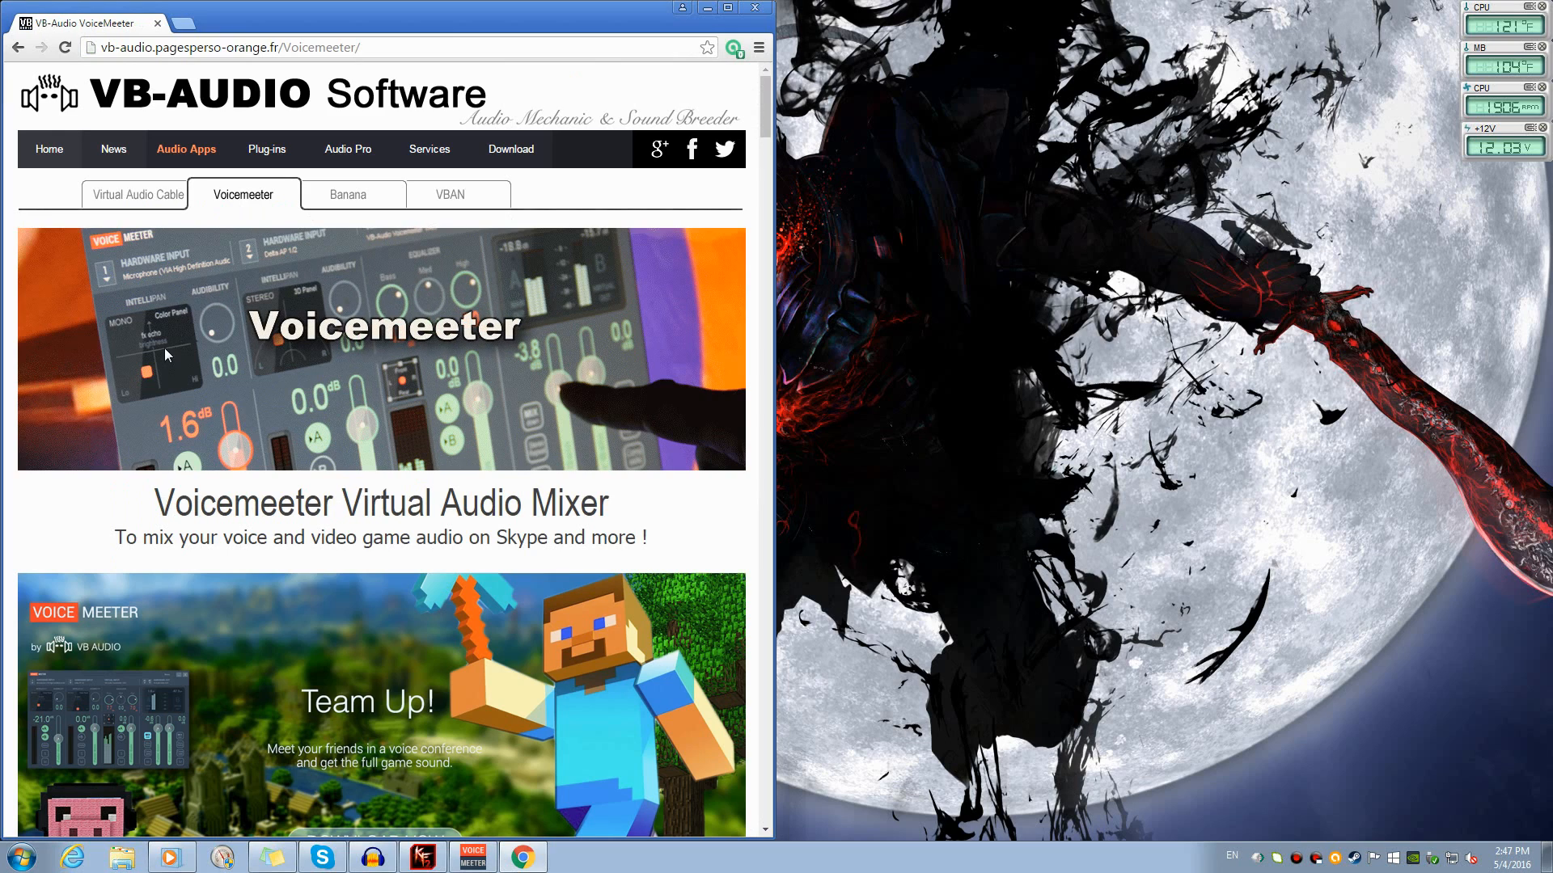
pyautogui.click(349, 197)
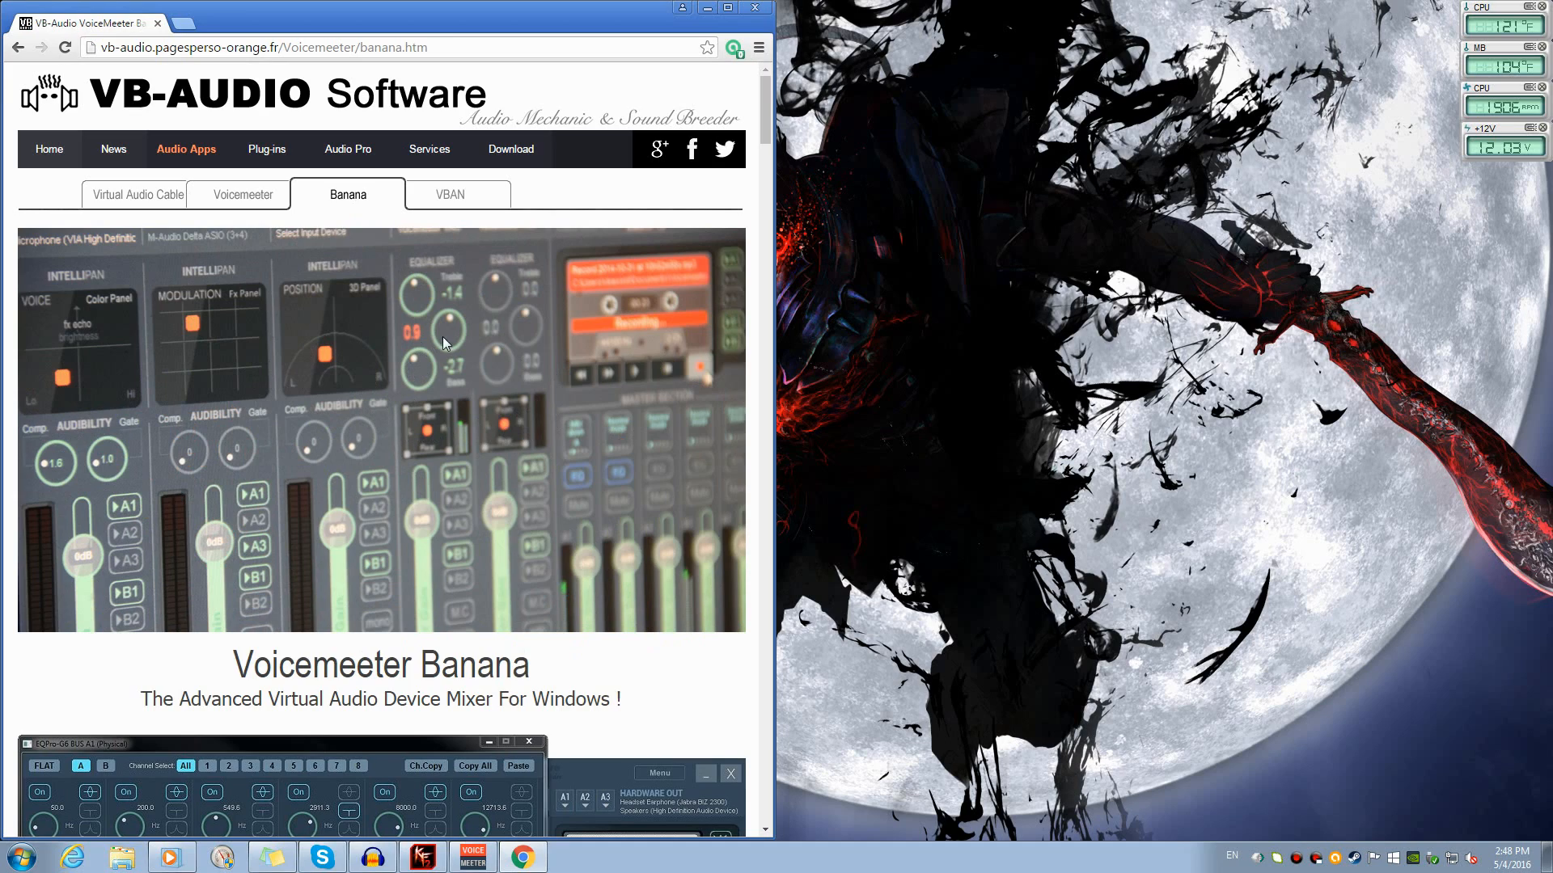
# Download the Voicemeeter 2.0.2.7 EXE installer from the Voicemeeter Banana page and close the browser
pyautogui.scroll(-20, 425, 299)
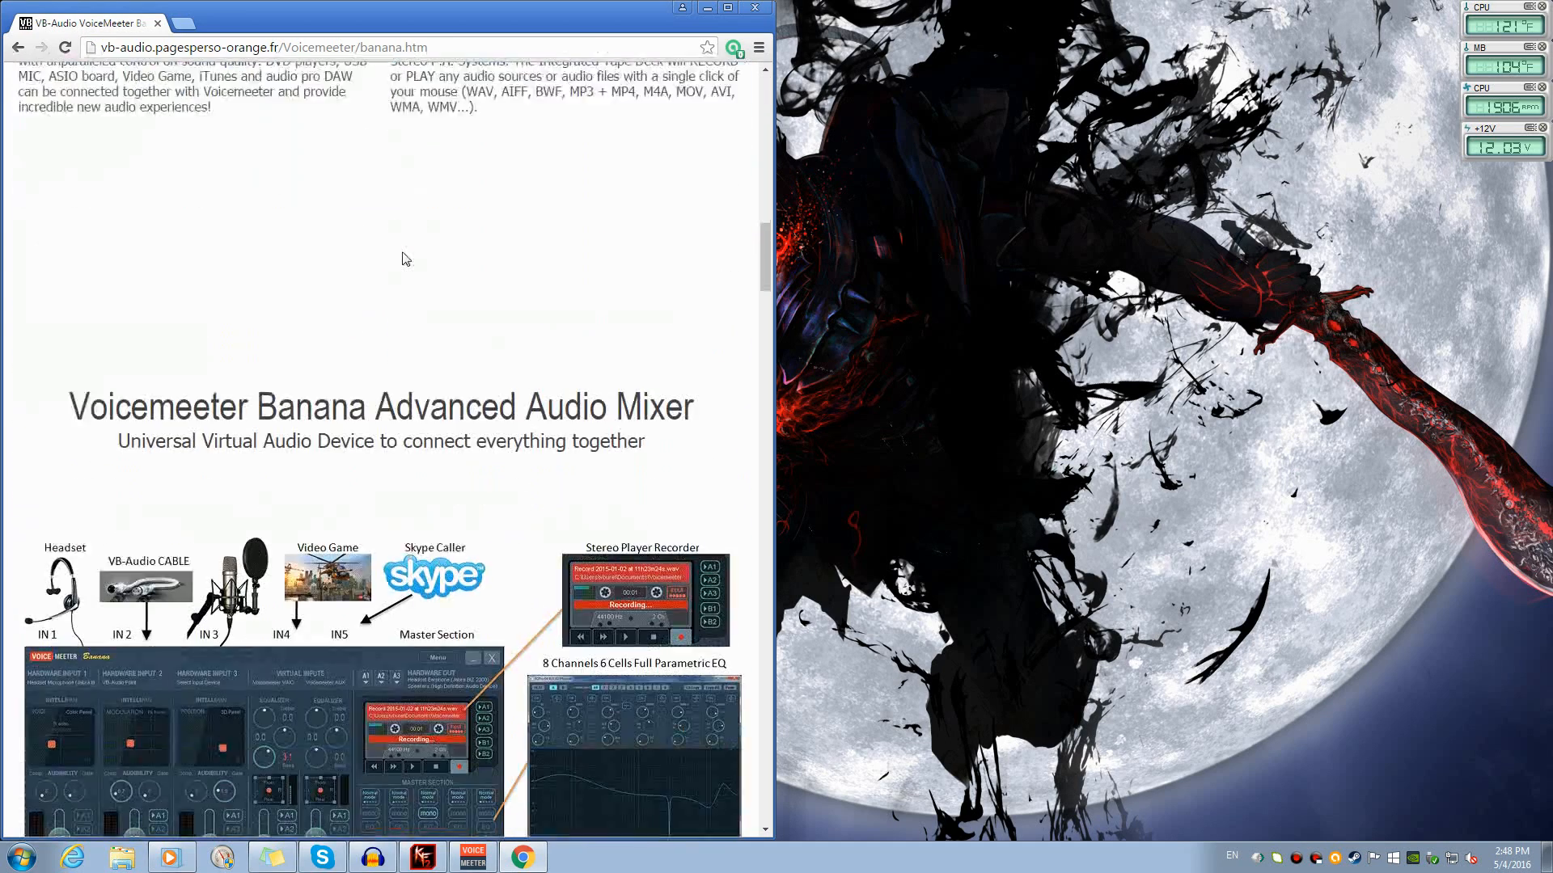
pyautogui.scroll(-20, 404, 257)
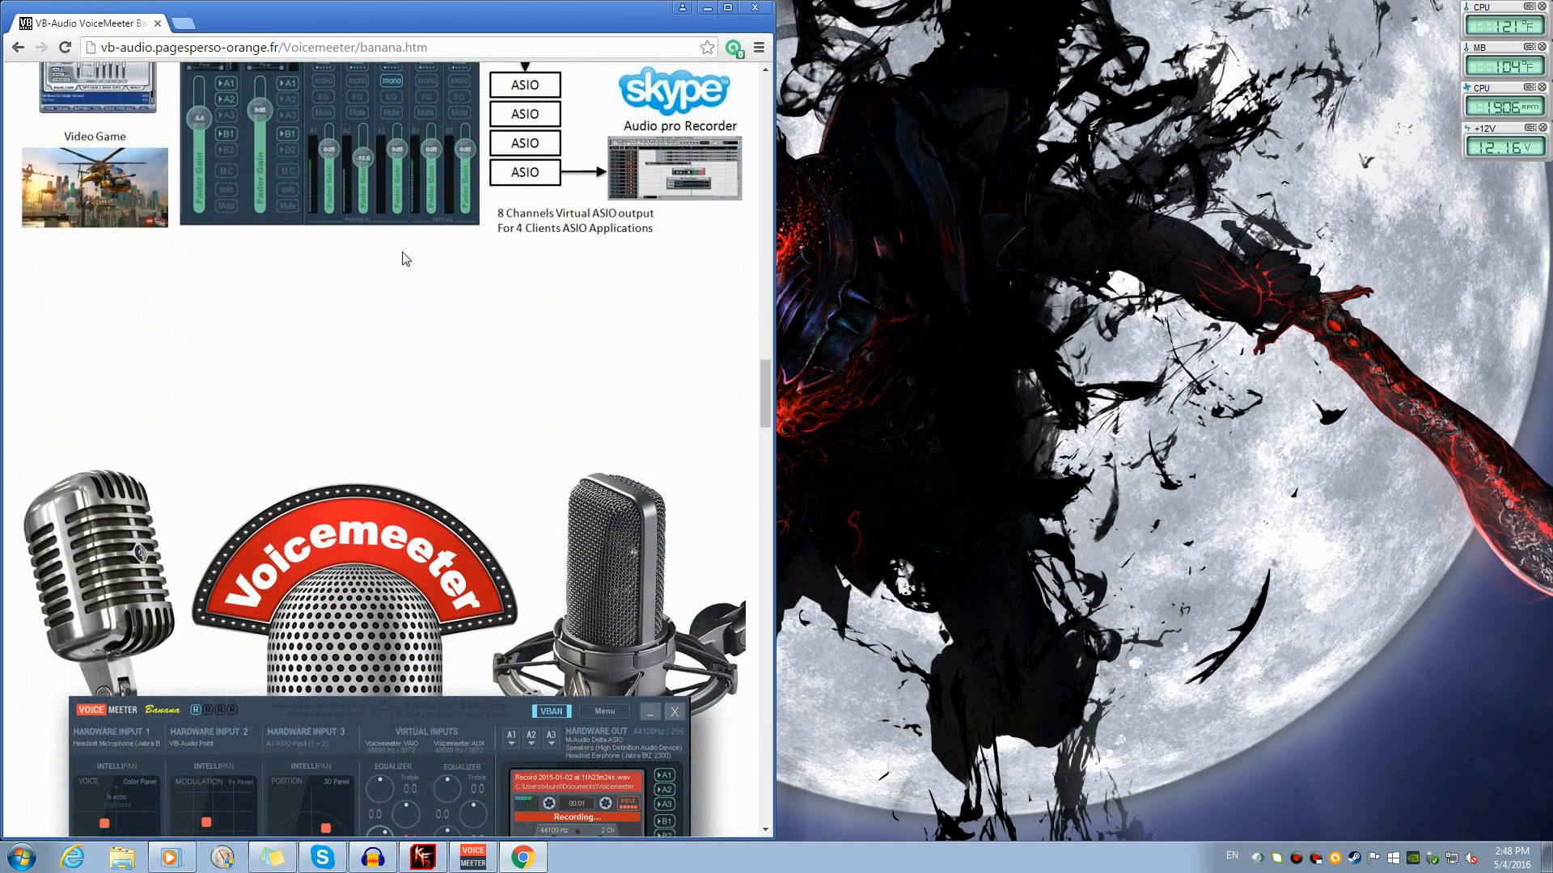
pyautogui.scroll(-8, 405, 257)
pyautogui.scroll(1, 402, 308)
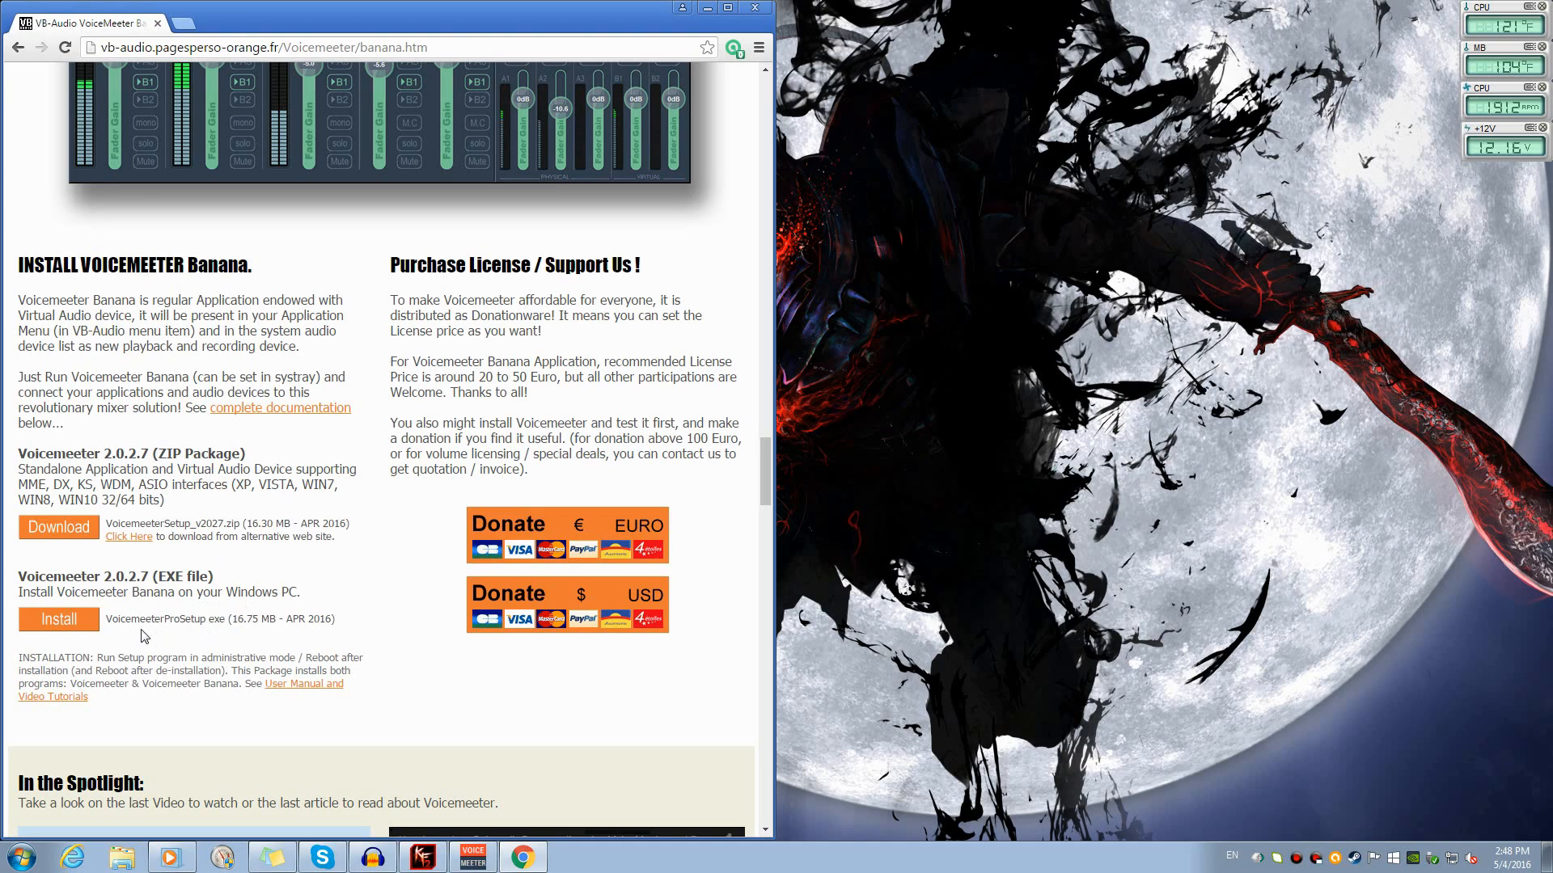
pyautogui.click(59, 619)
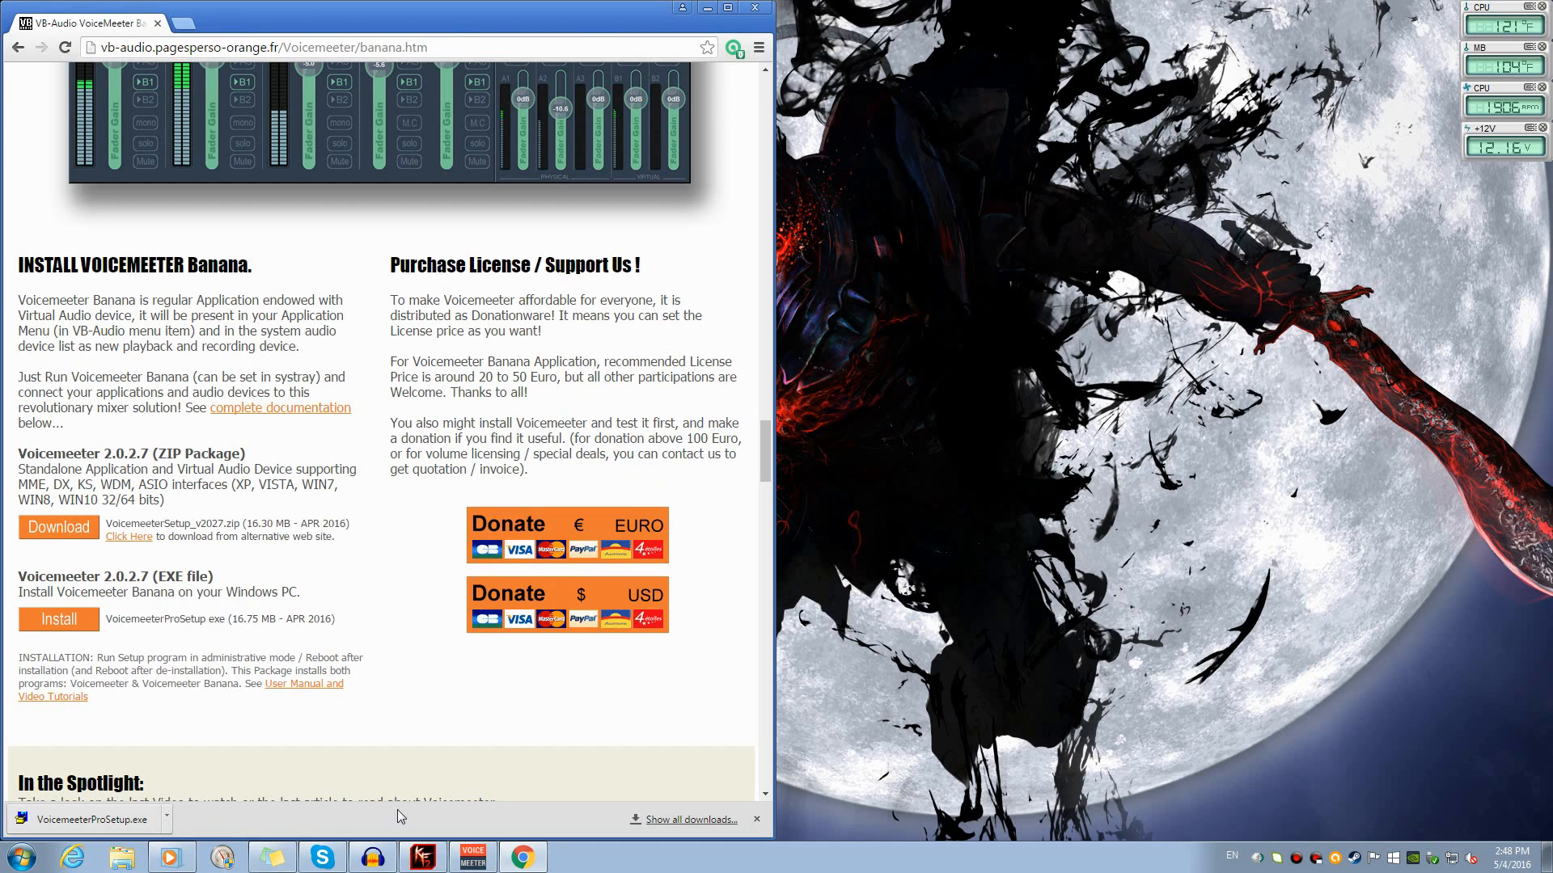
pyautogui.click(756, 819)
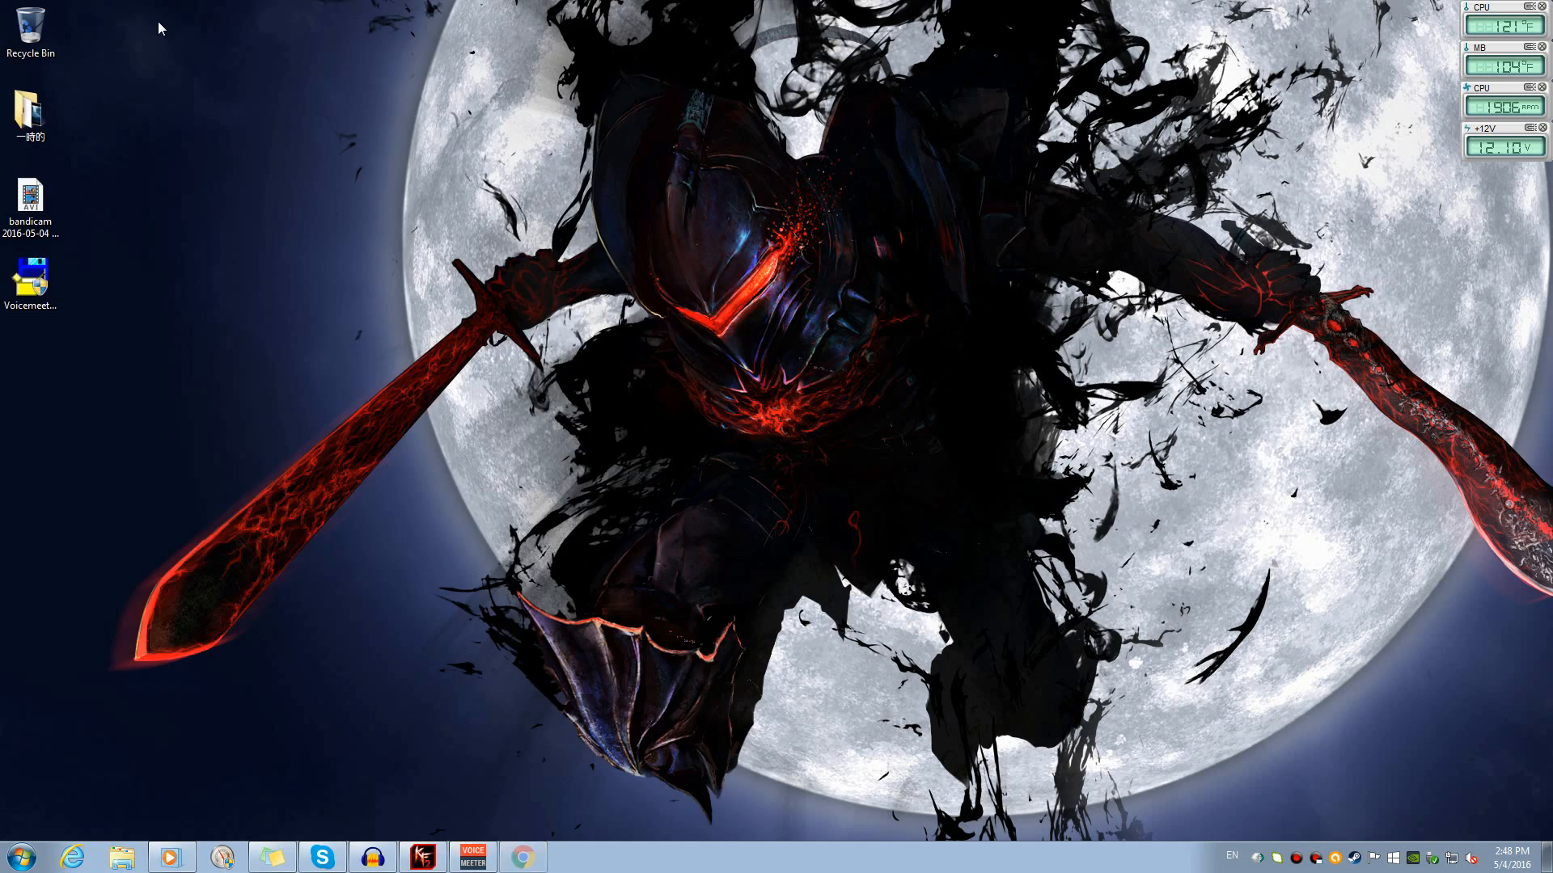
pyautogui.click(158, 23)
# Check the VoicemeeterProSetup.exe file on the desktop and look over the Voicemeeter Banana mixer window
pyautogui.click(31, 279)
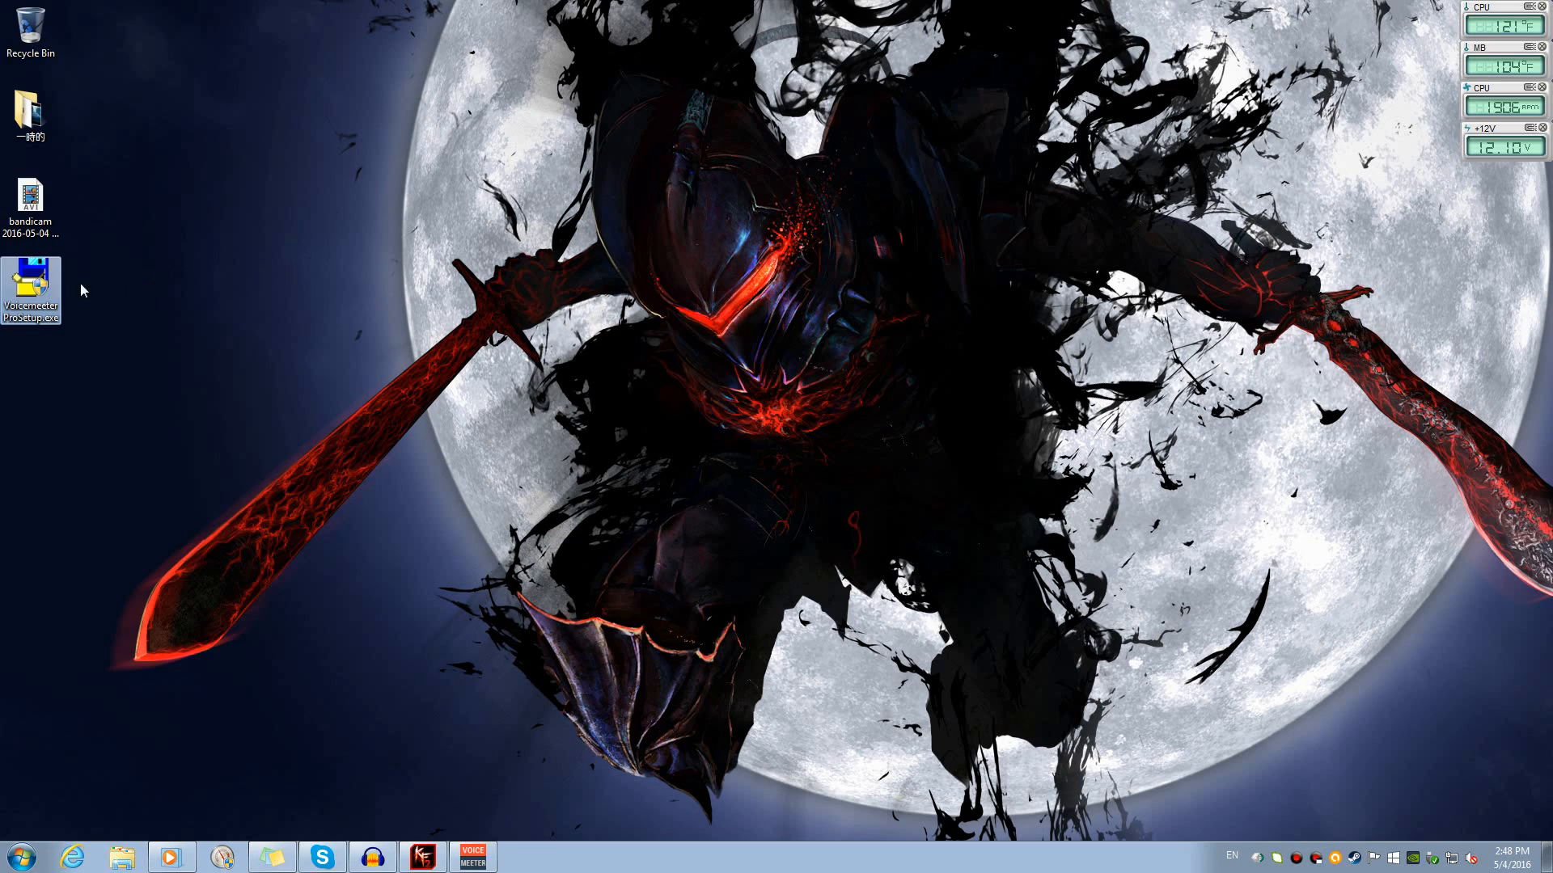
pyautogui.click(219, 297)
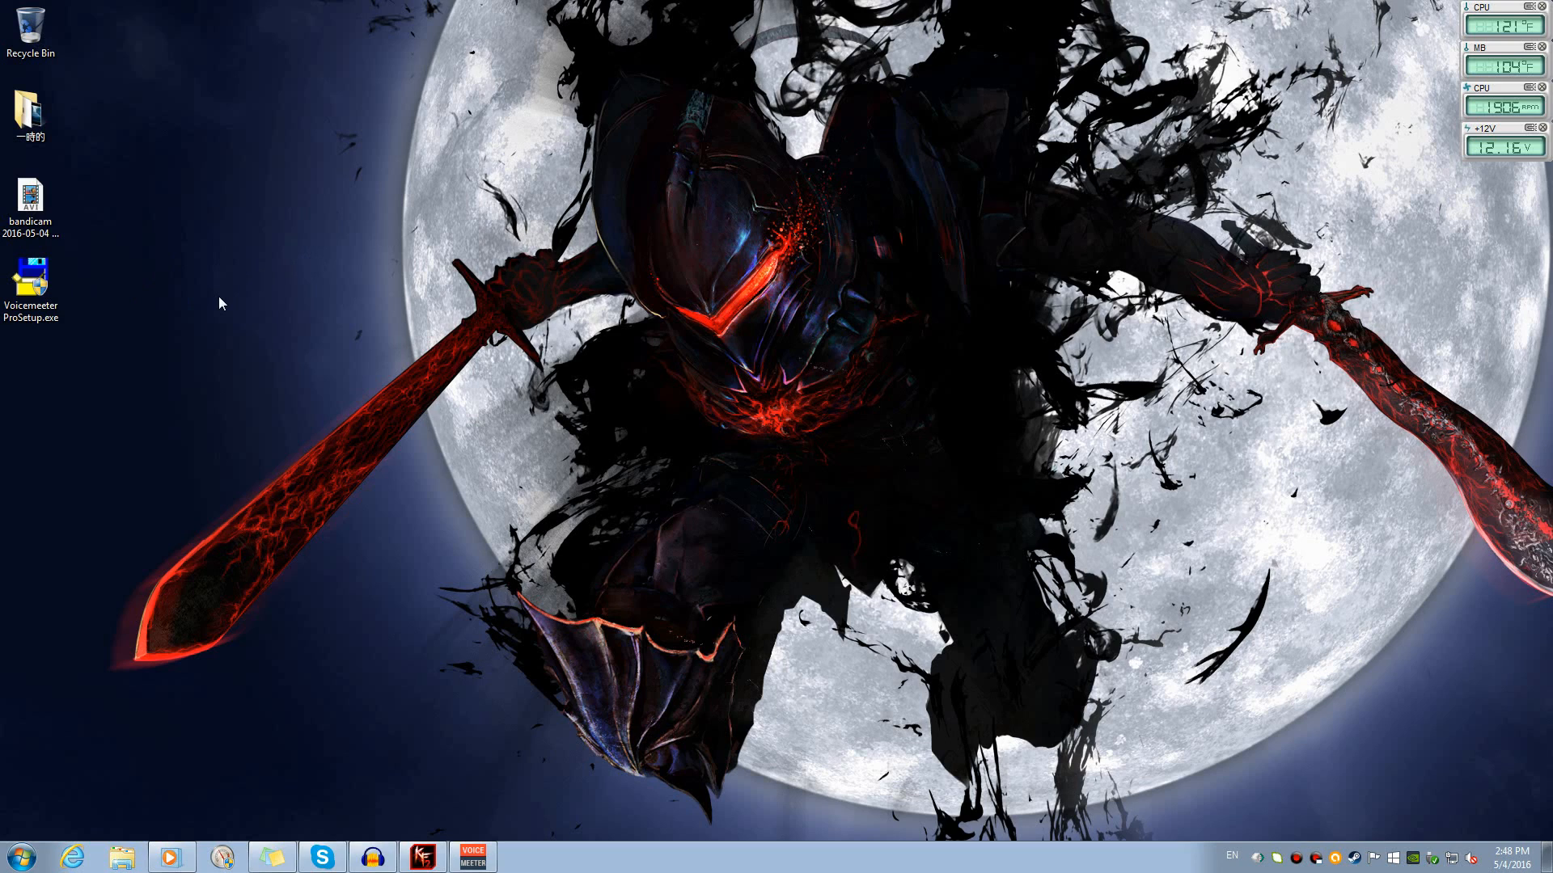
pyautogui.click(474, 857)
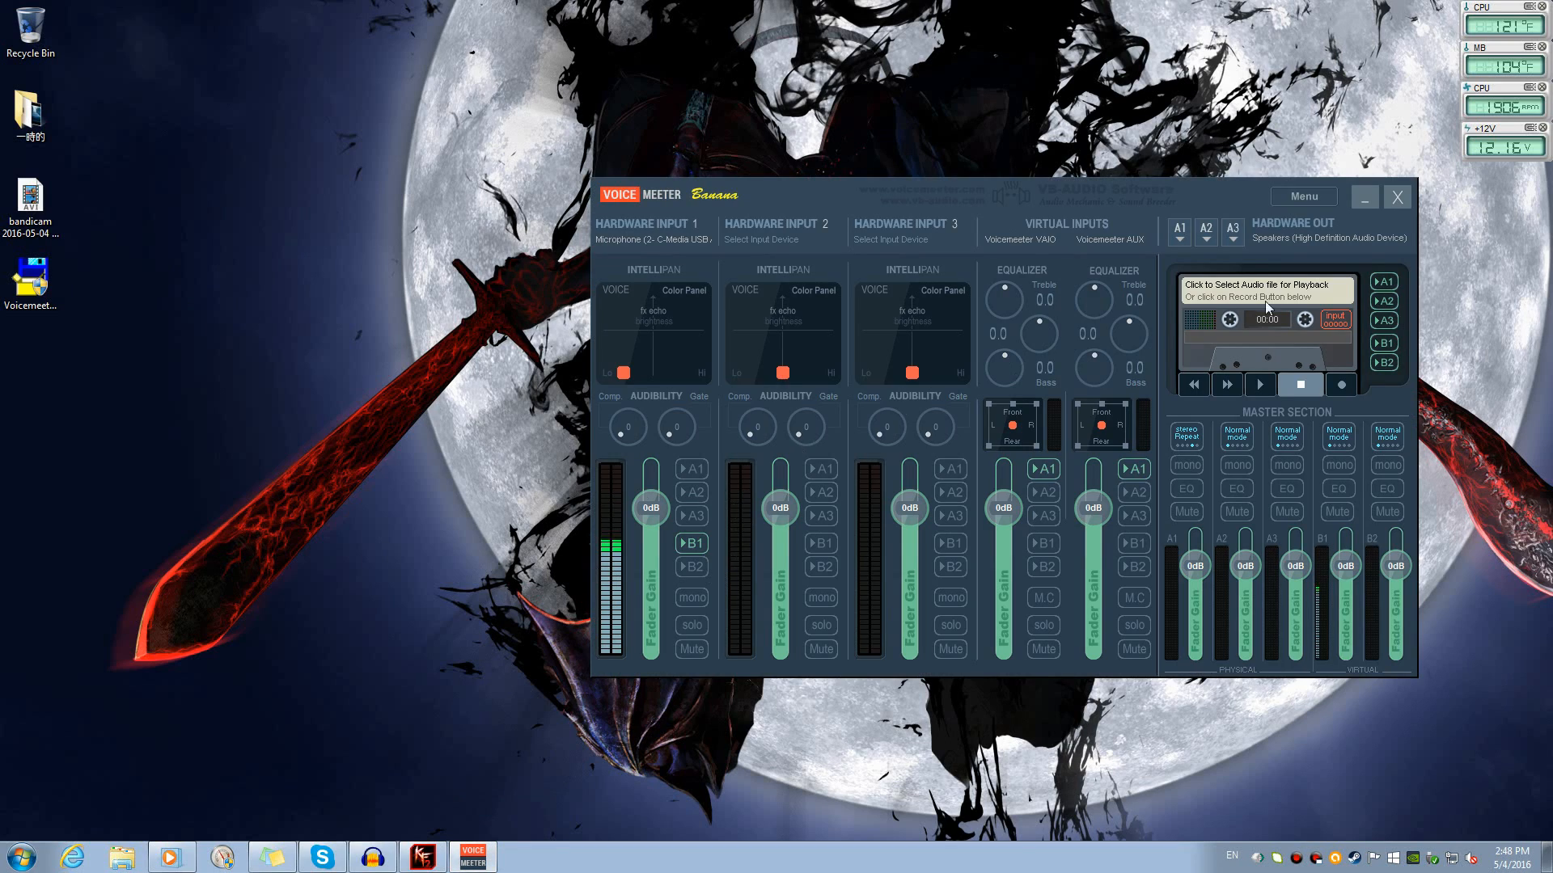
pyautogui.click(1365, 197)
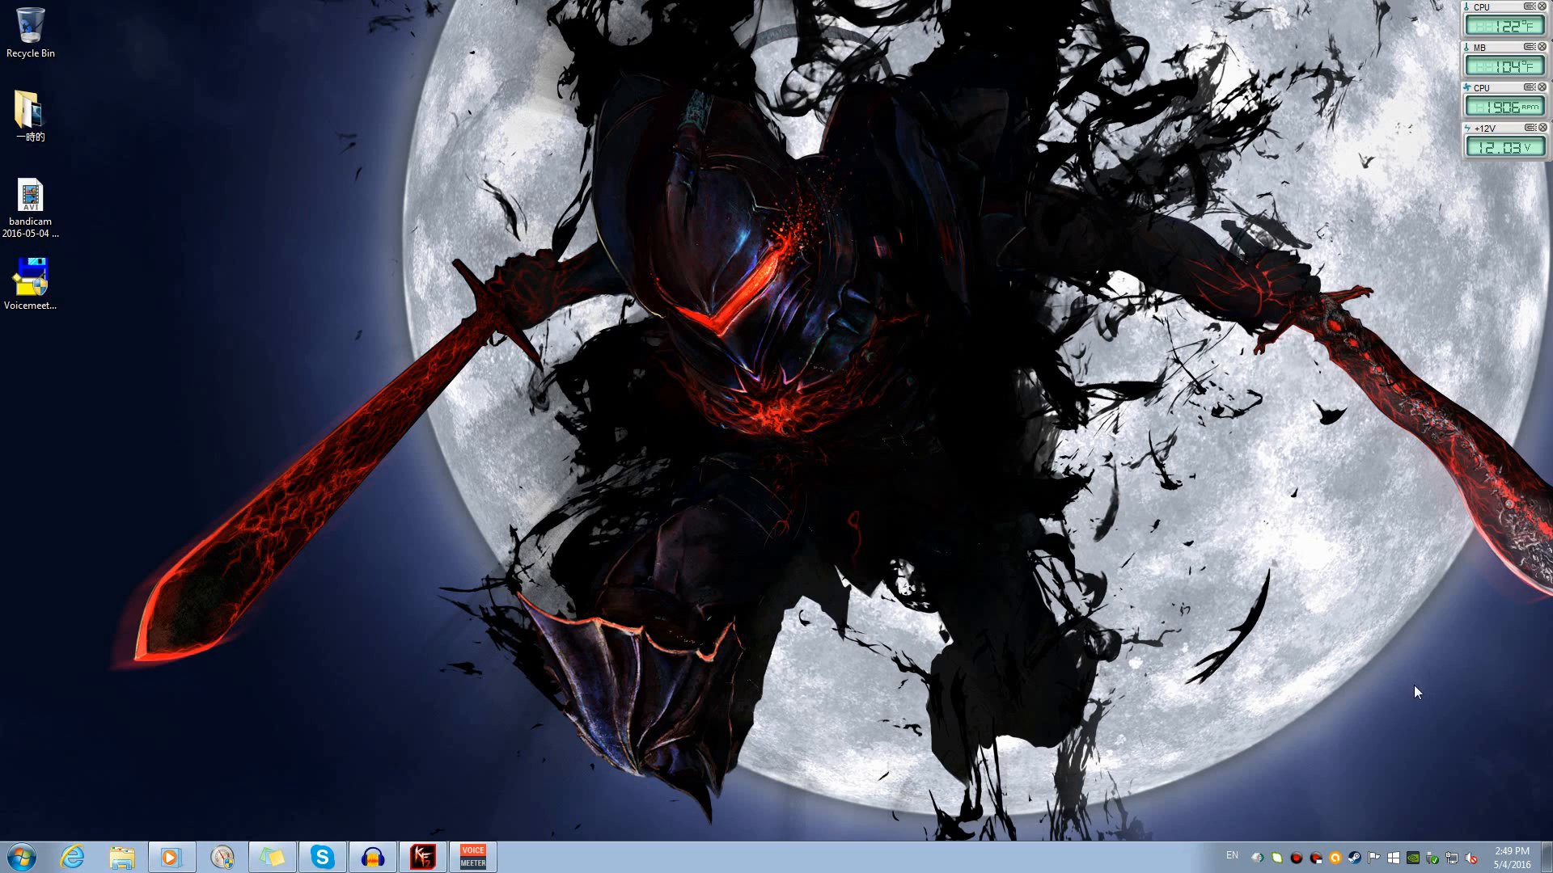
pyautogui.rightClick(1470, 859)
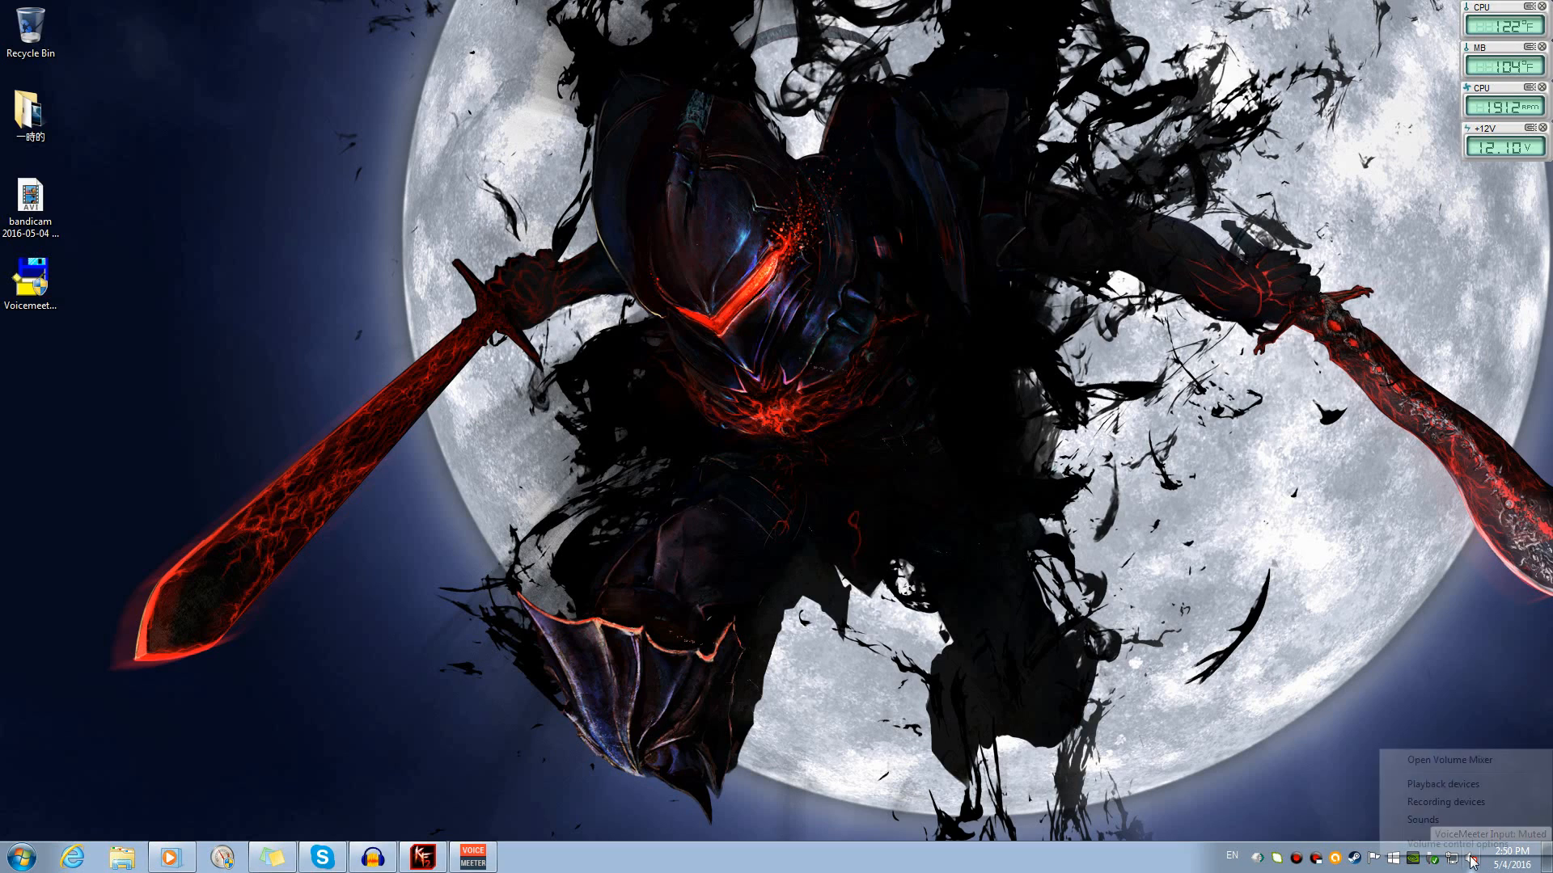
pyautogui.click(1457, 786)
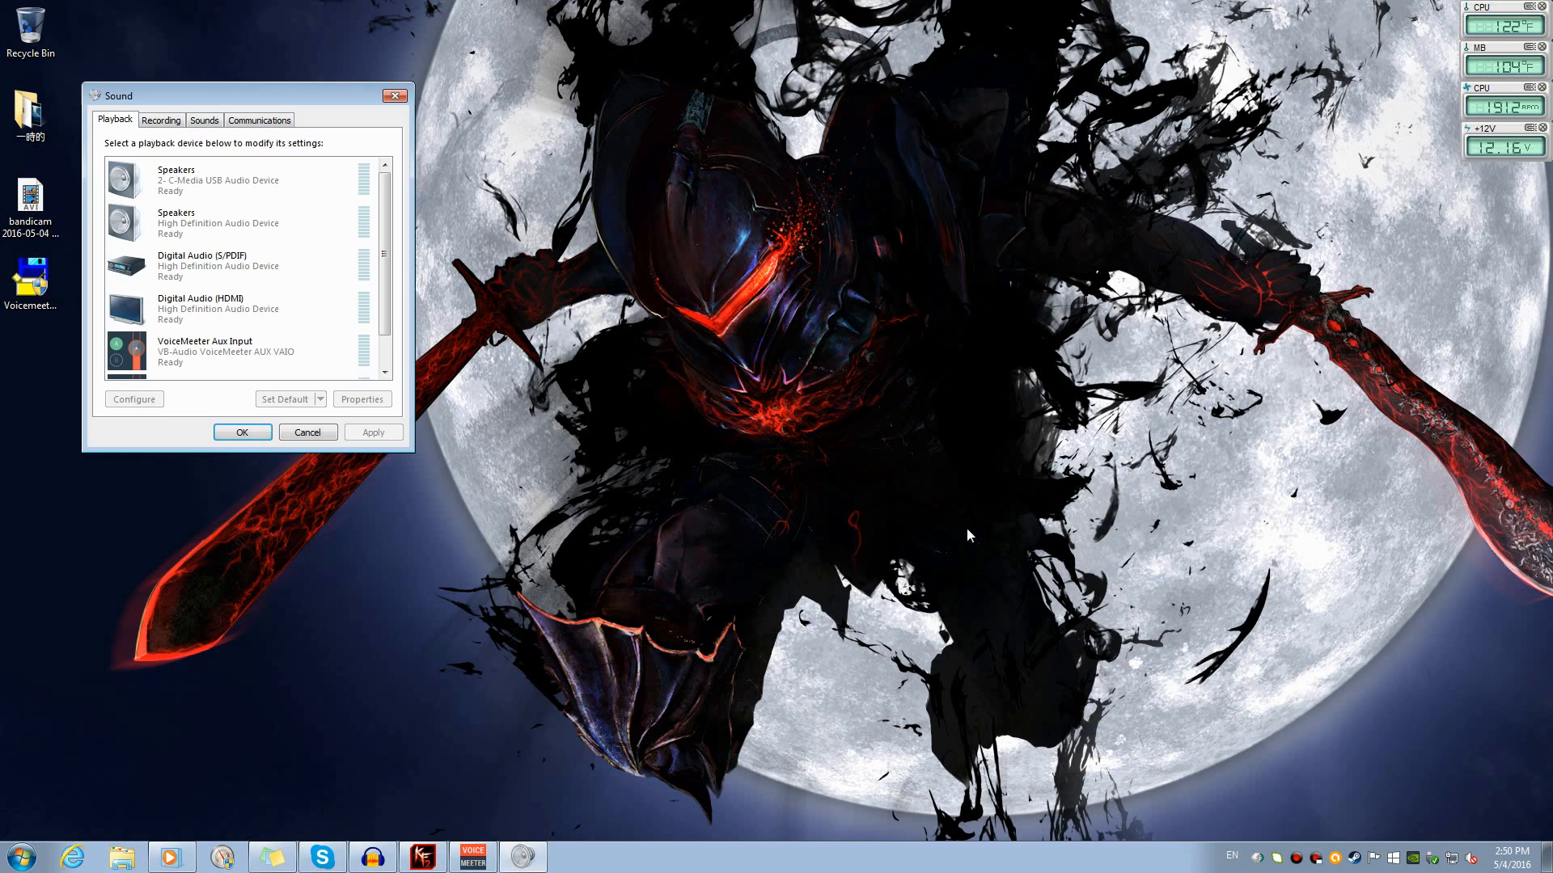
pyautogui.moveTo(313, 97); pyautogui.dragTo(445, 224)
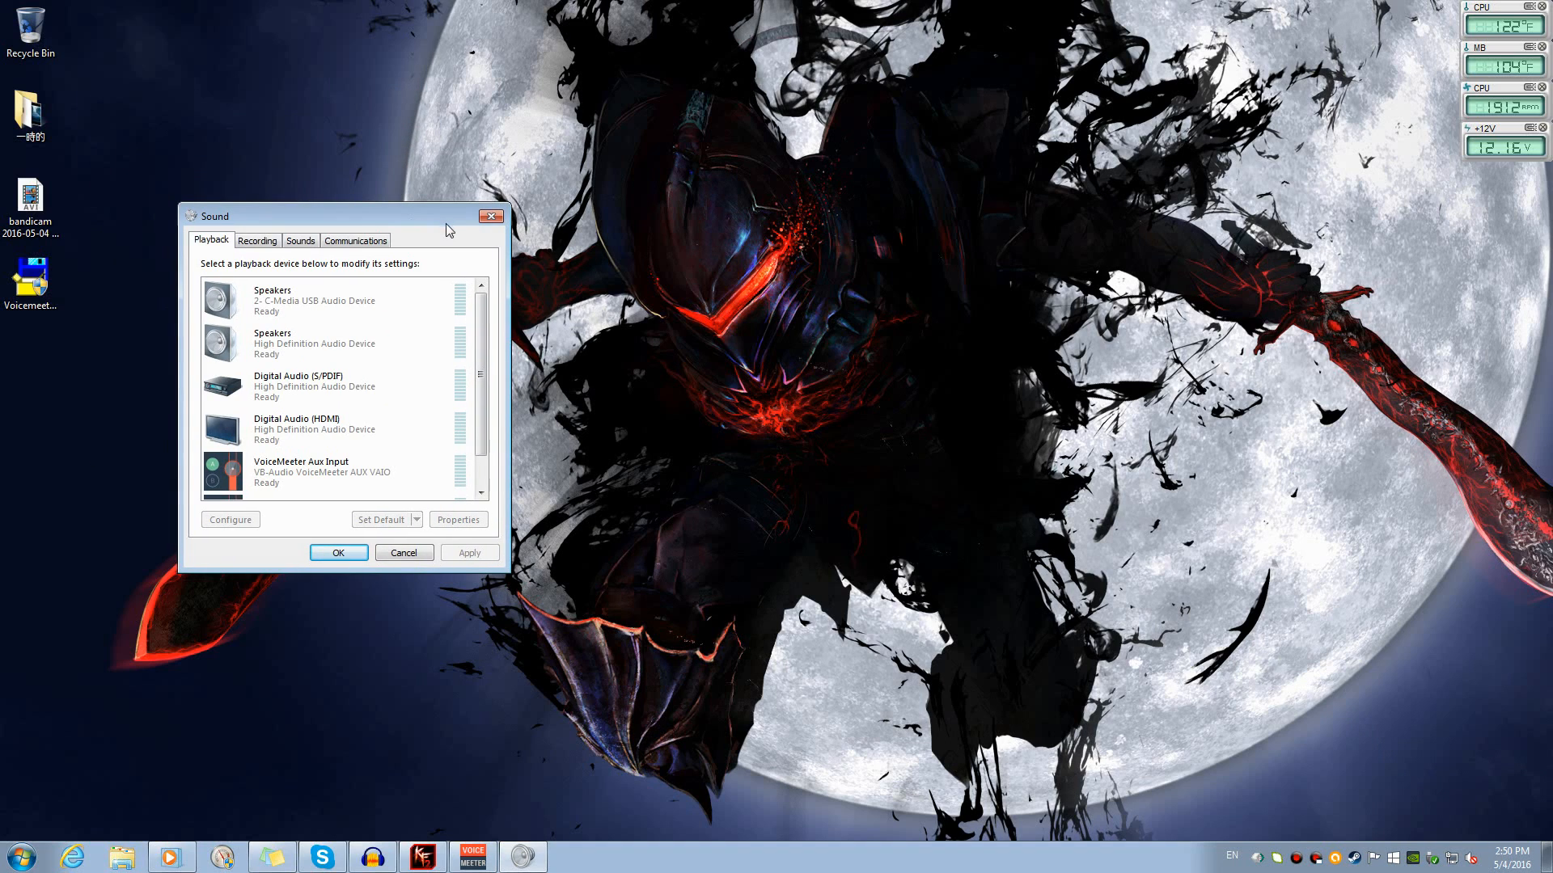
pyautogui.click(491, 220)
# Open the Sound settings through the Control Panel and examine the playback devices from the High Definition Audio speakers to VoiceMeeter Input
pyautogui.press('super')
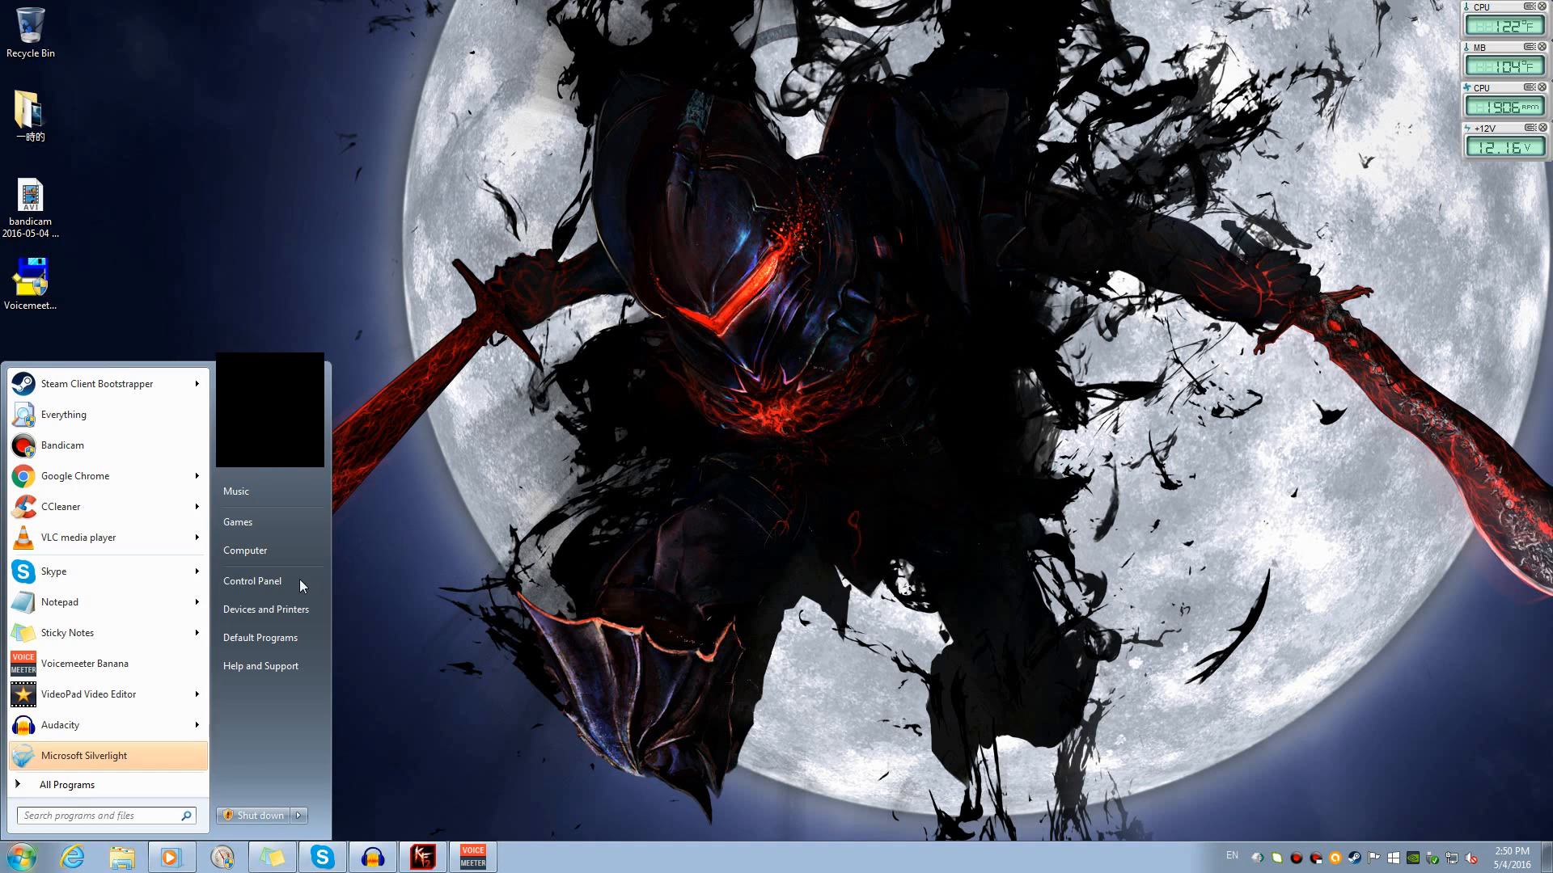
pyautogui.click(299, 580)
pyautogui.scroll(-5, 841, 455)
pyautogui.scroll(-2, 840, 453)
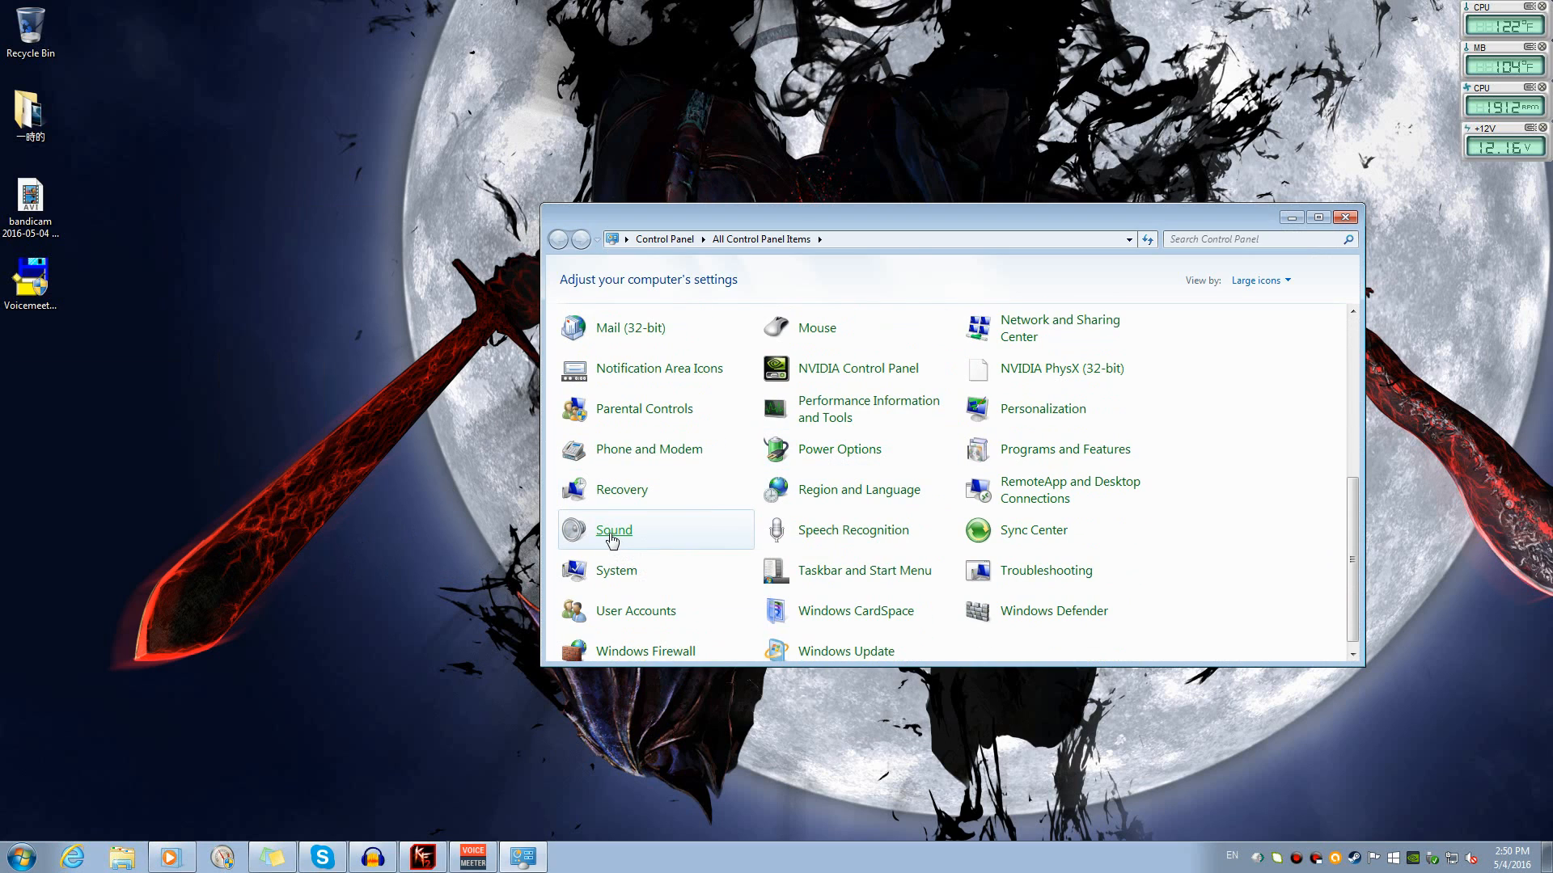
pyautogui.click(612, 533)
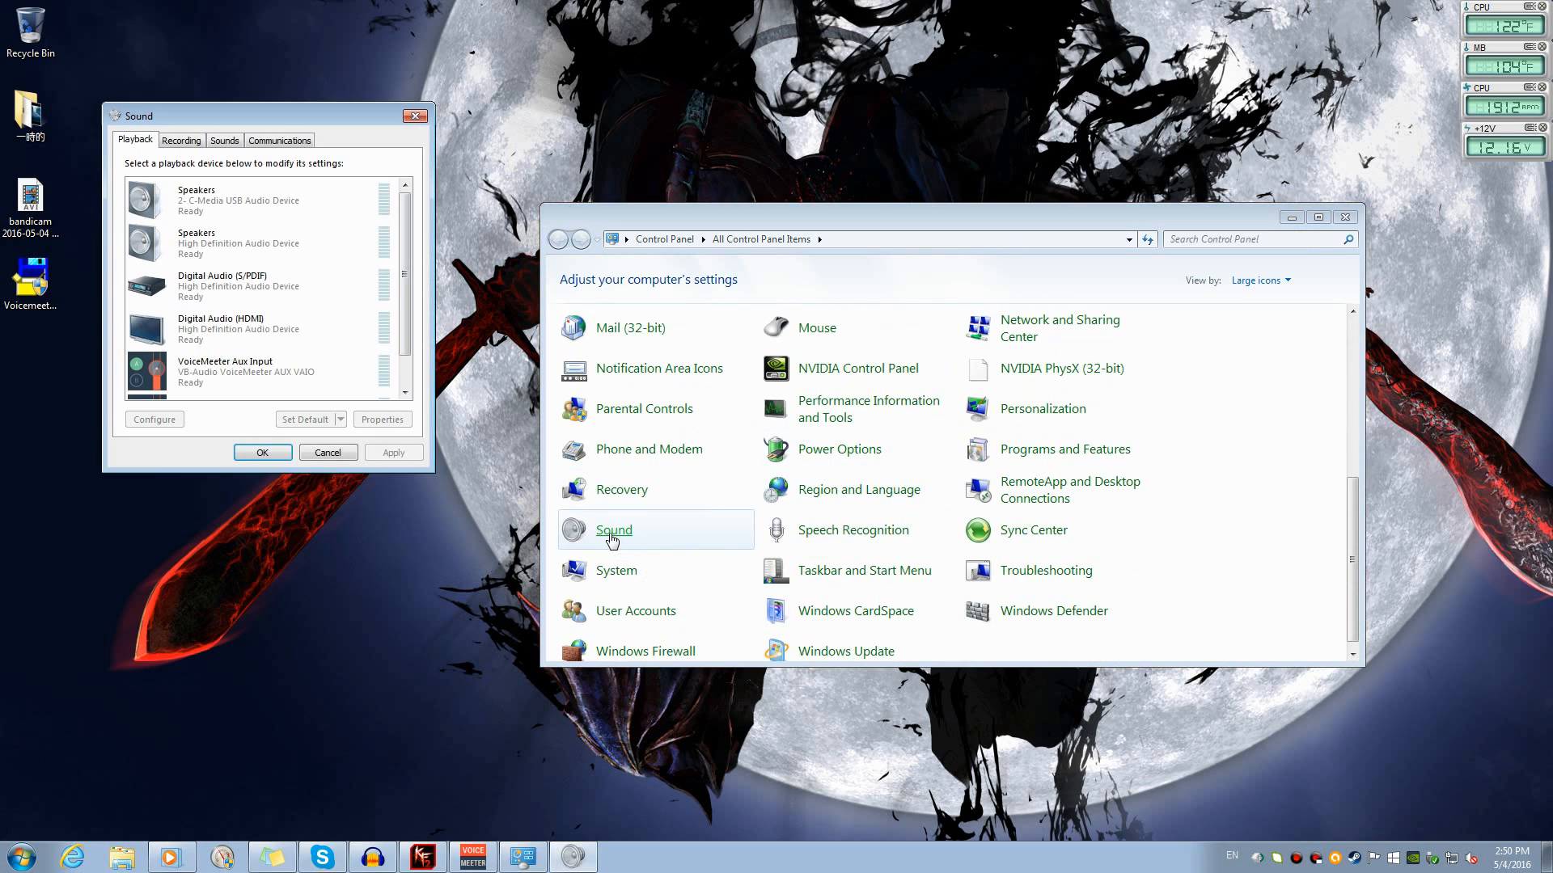
pyautogui.click(1345, 217)
pyautogui.moveTo(282, 113); pyautogui.dragTo(977, 249)
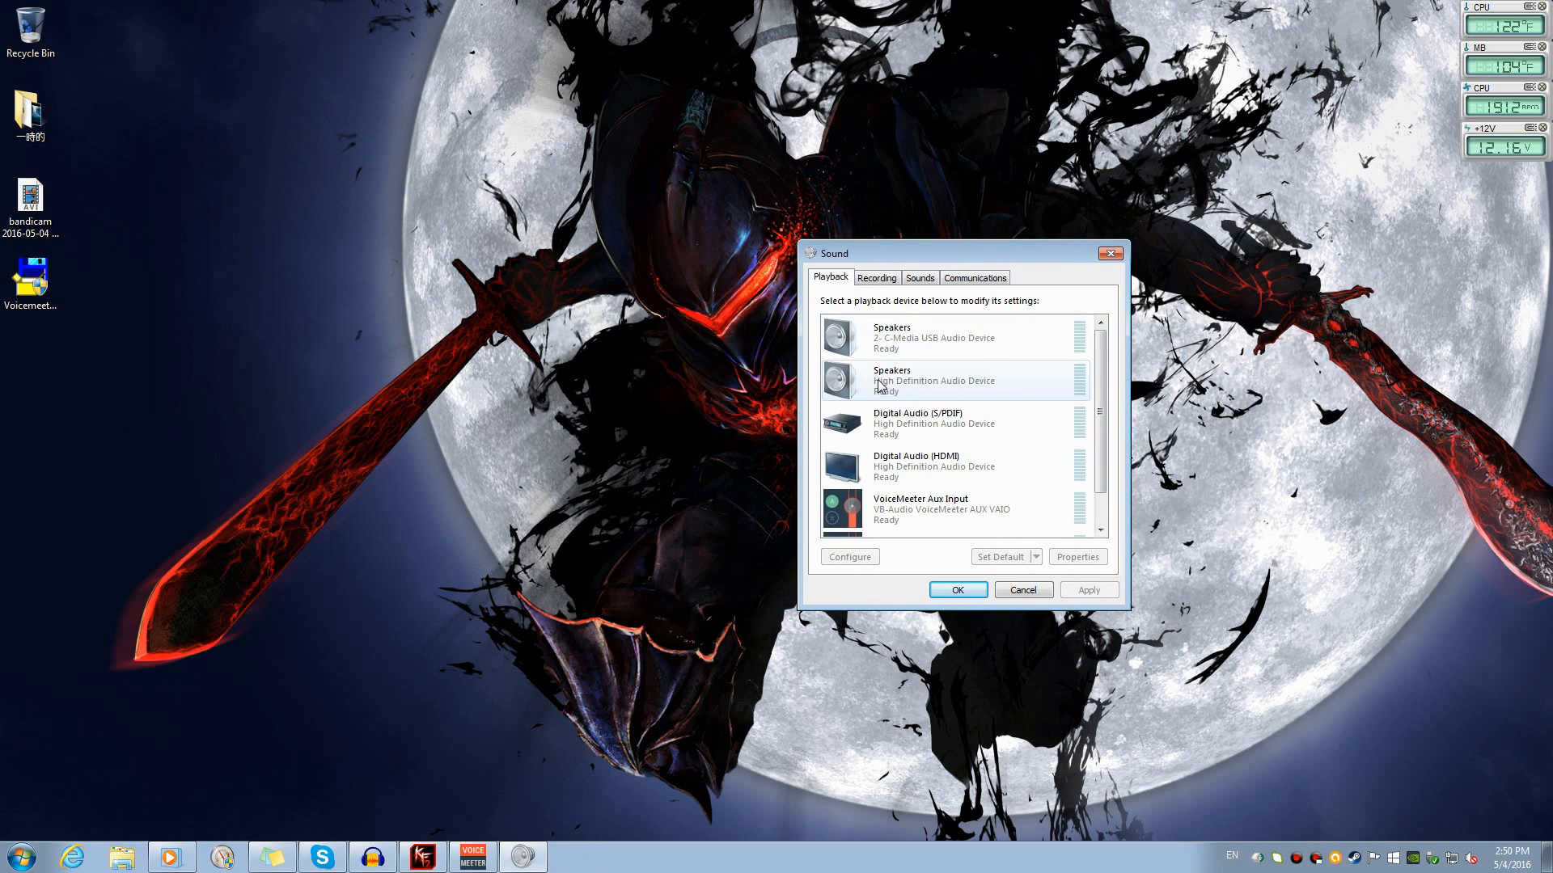
pyautogui.click(920, 390)
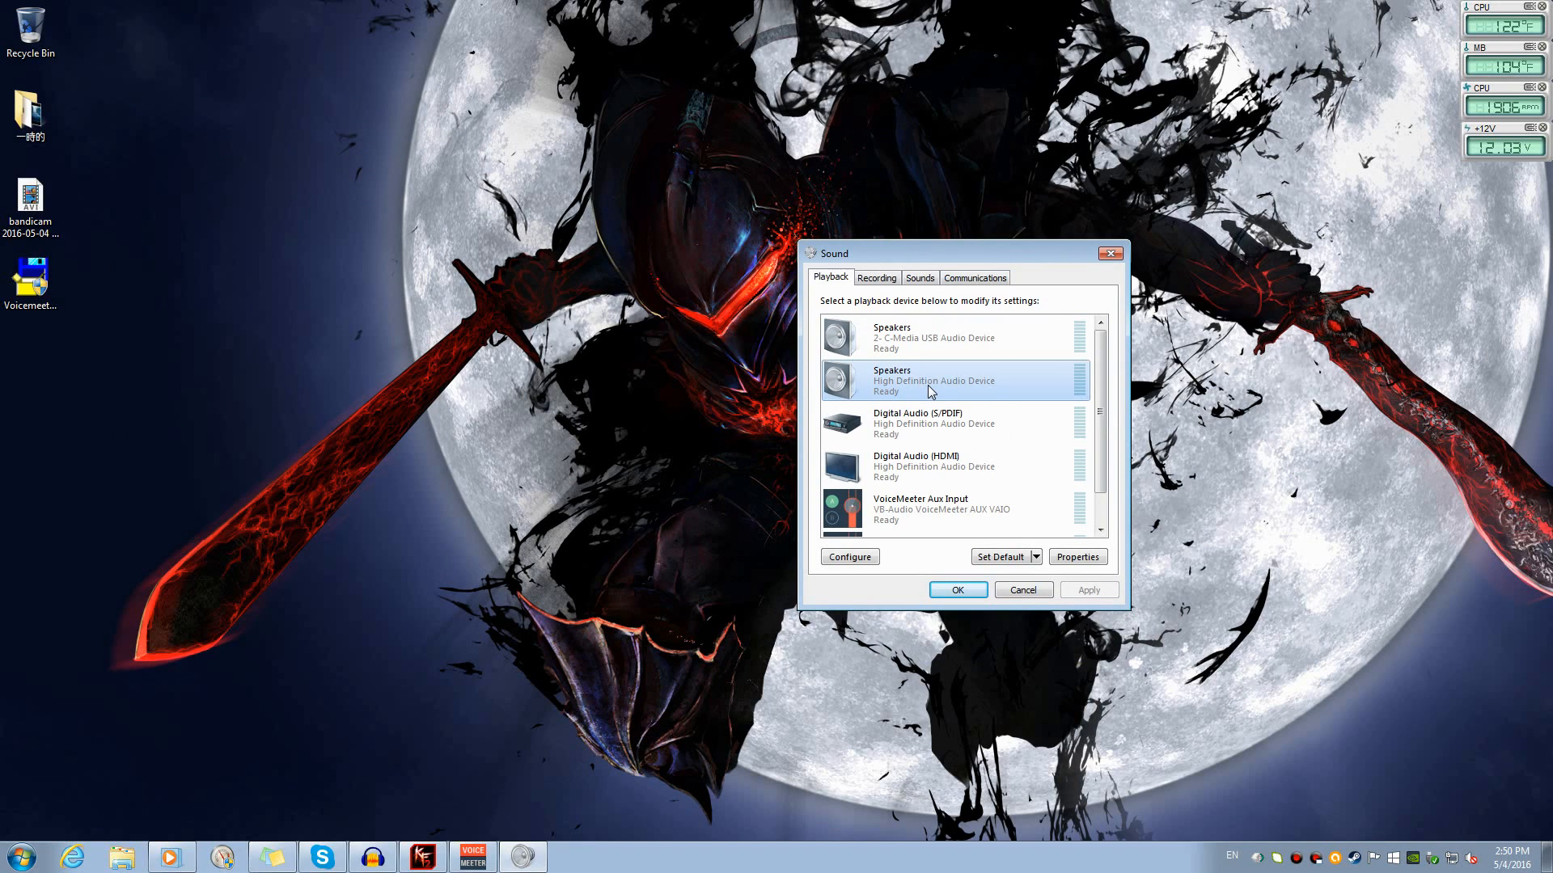
pyautogui.moveTo(1104, 368); pyautogui.dragTo(1113, 437)
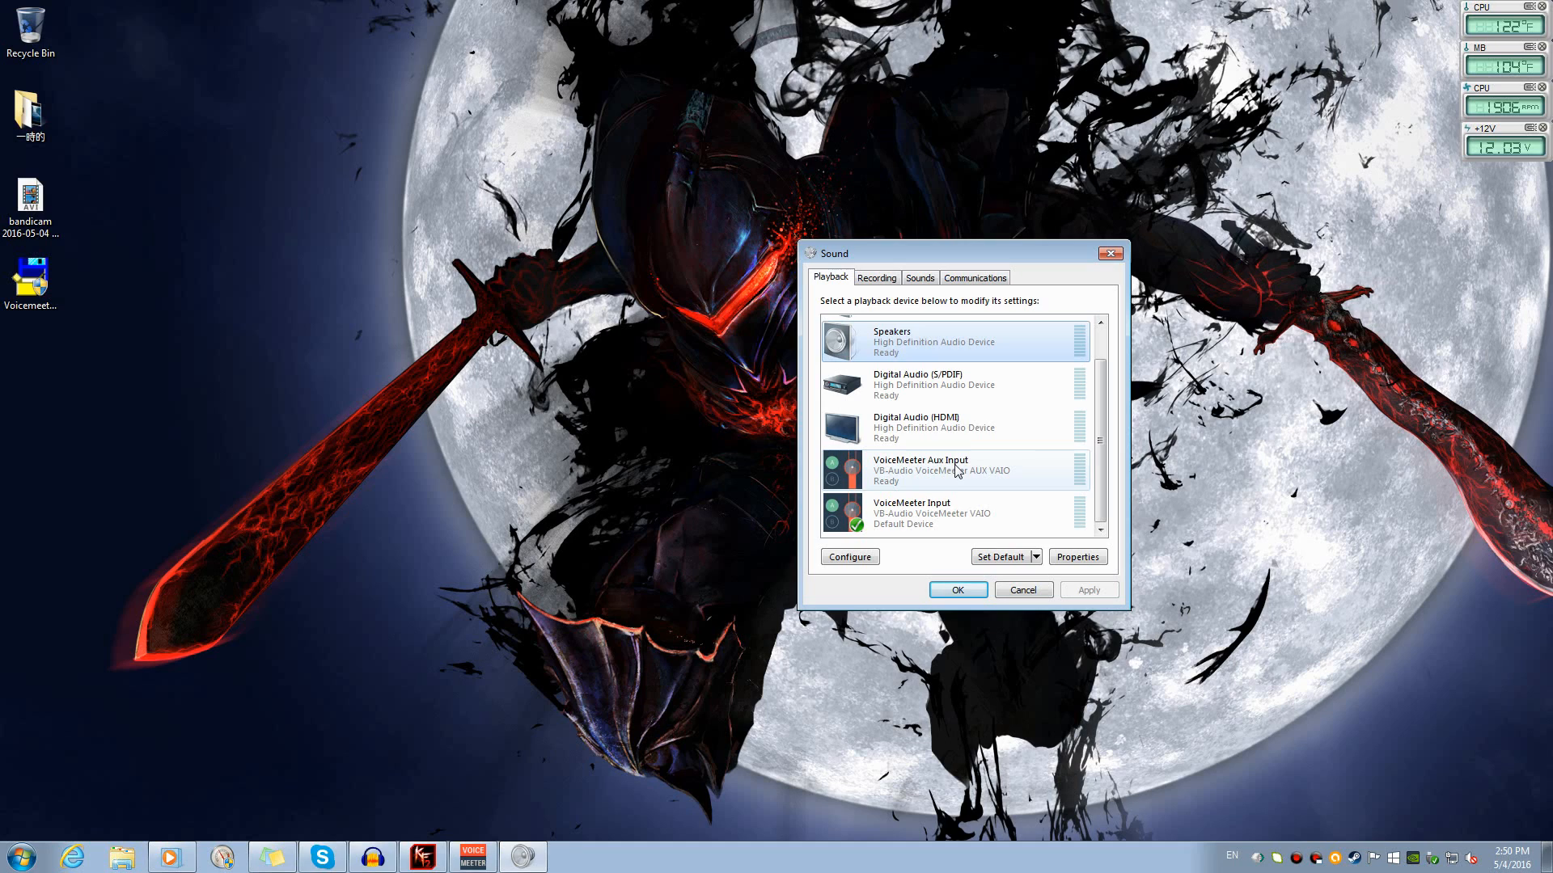
# Examine the VoiceMeeter Input and VoiceMeeter Aux Input playback devices, and close the Sound settings
pyautogui.click(914, 518)
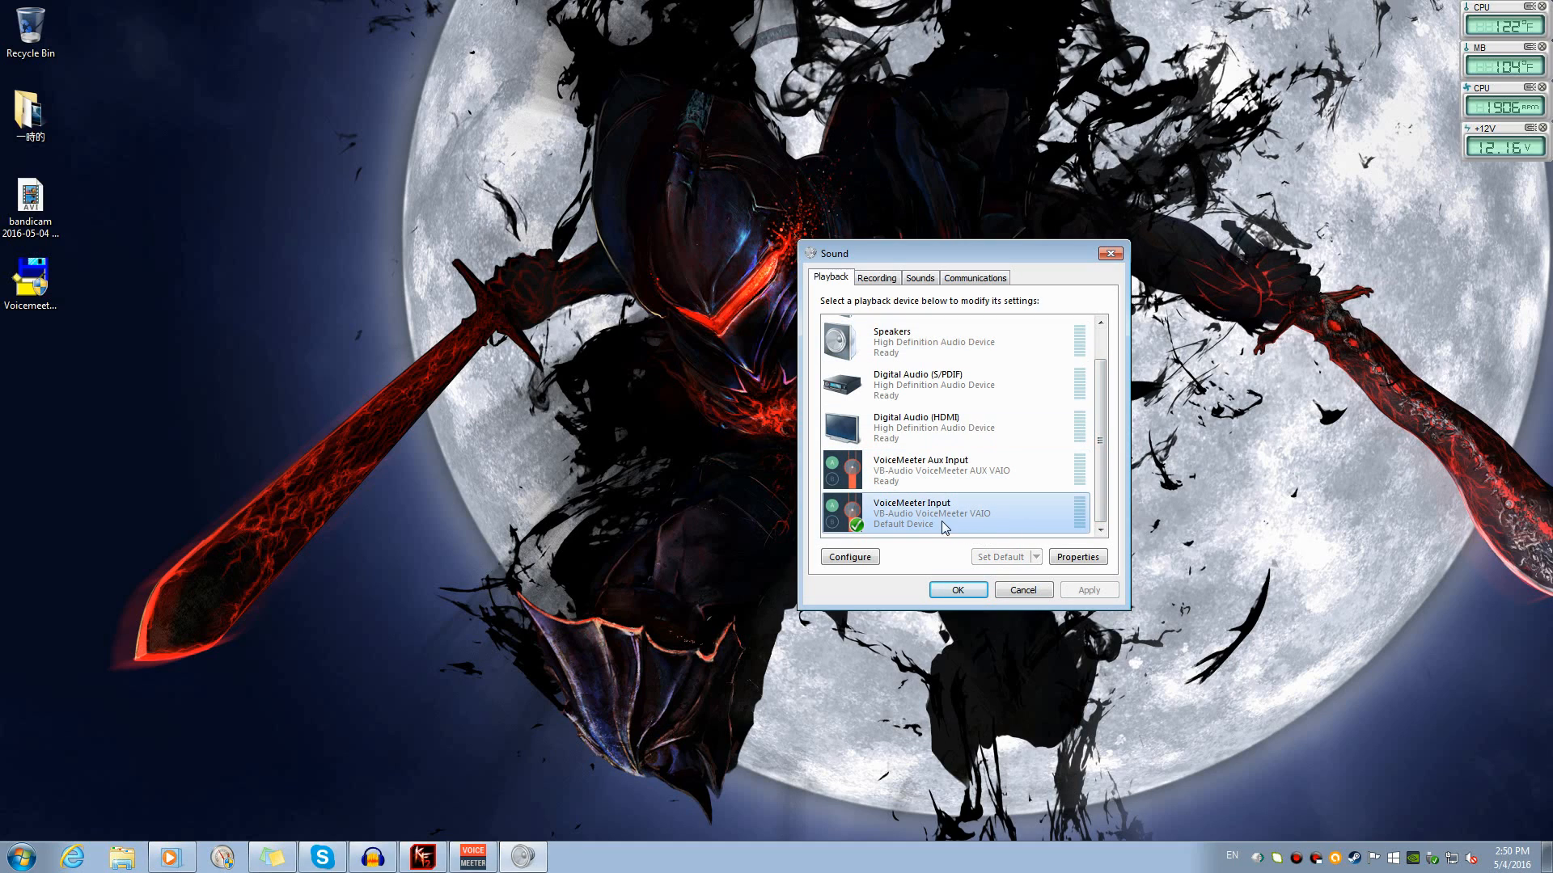
pyautogui.click(924, 468)
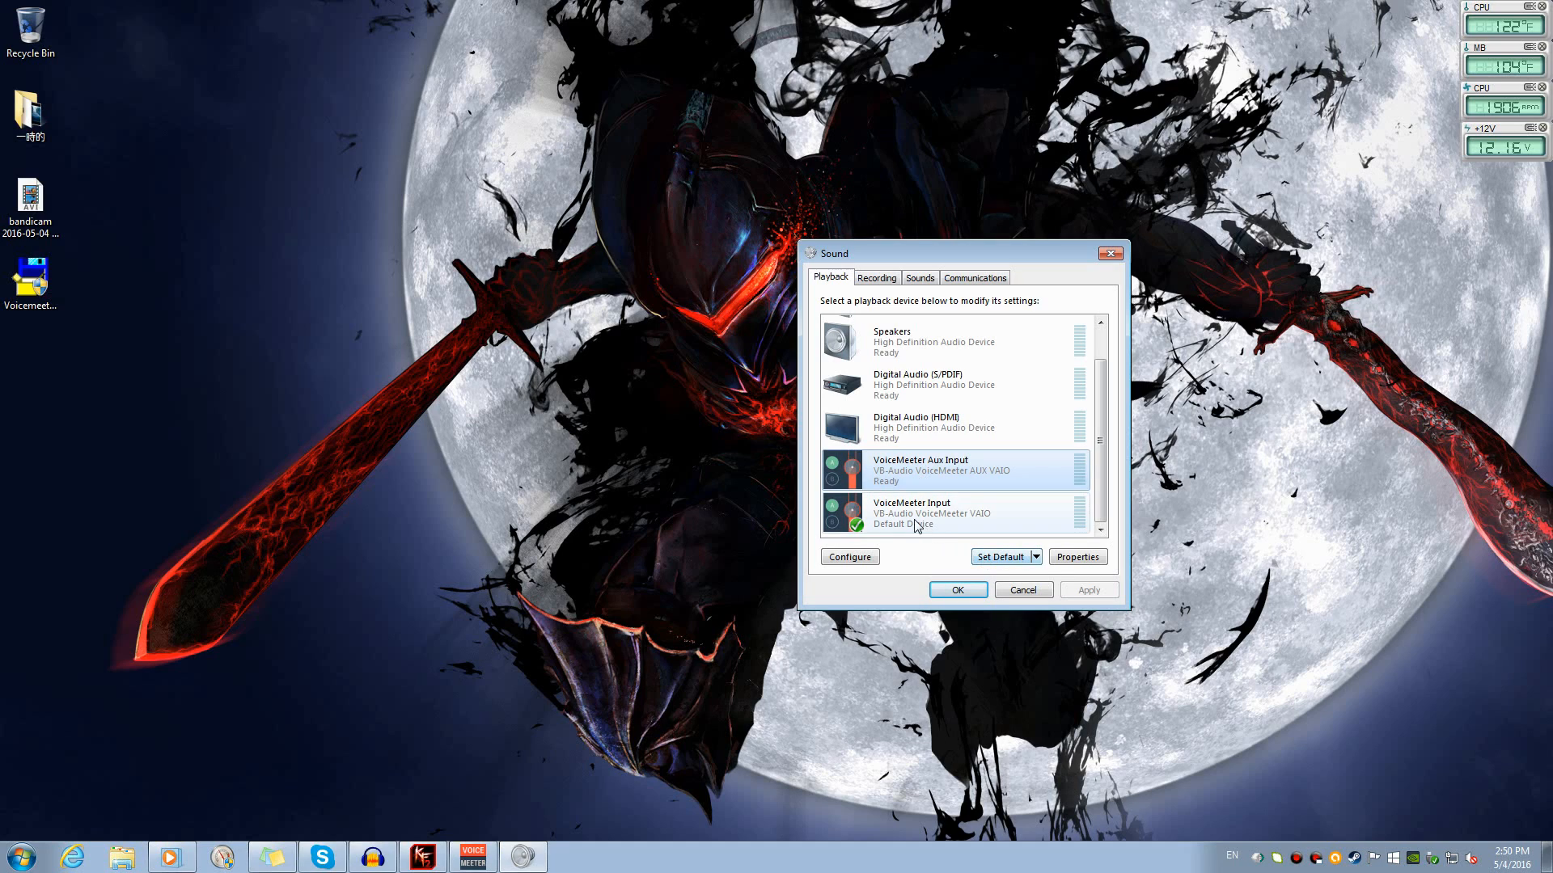
pyautogui.click(916, 526)
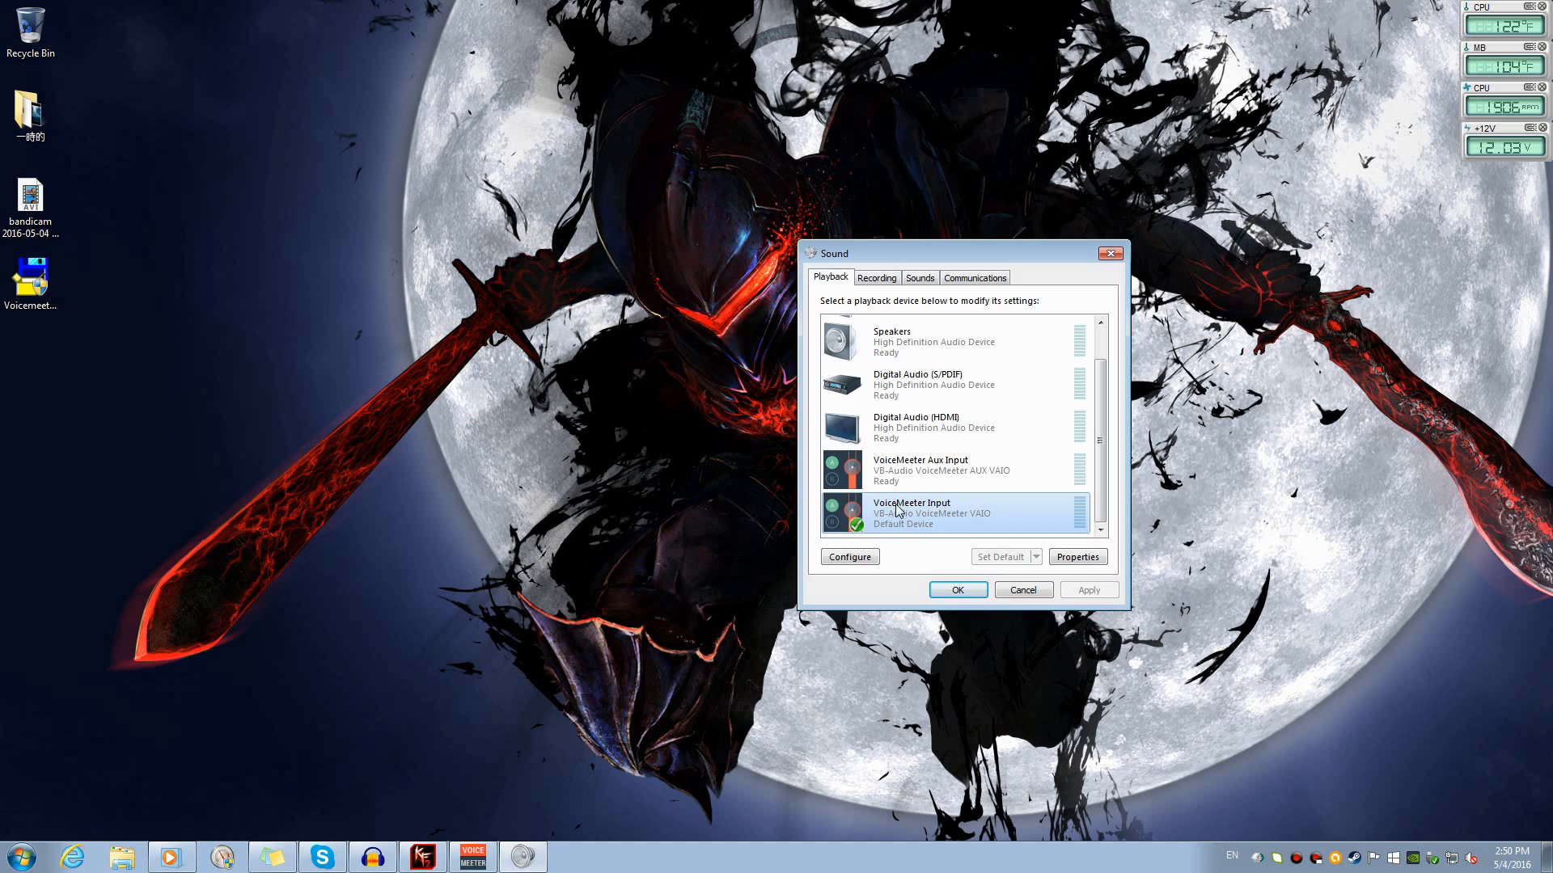
pyautogui.moveTo(1099, 399)
pyautogui.mouseDown()
pyautogui.moveTo(1103, 364)
pyautogui.moveTo(1101, 429)
pyautogui.mouseUp()
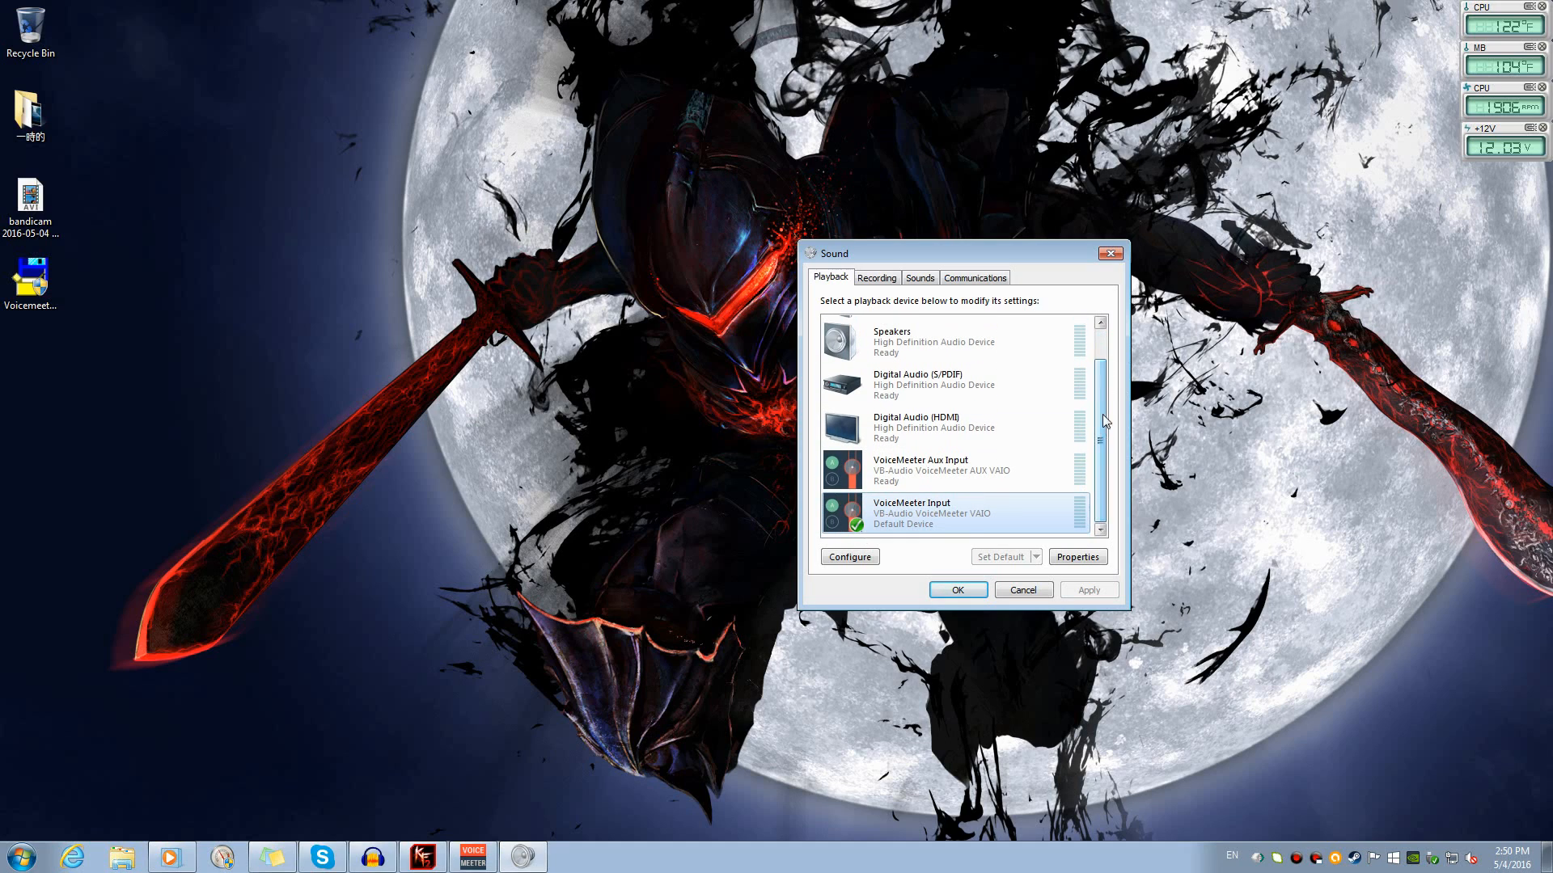
pyautogui.click(1110, 255)
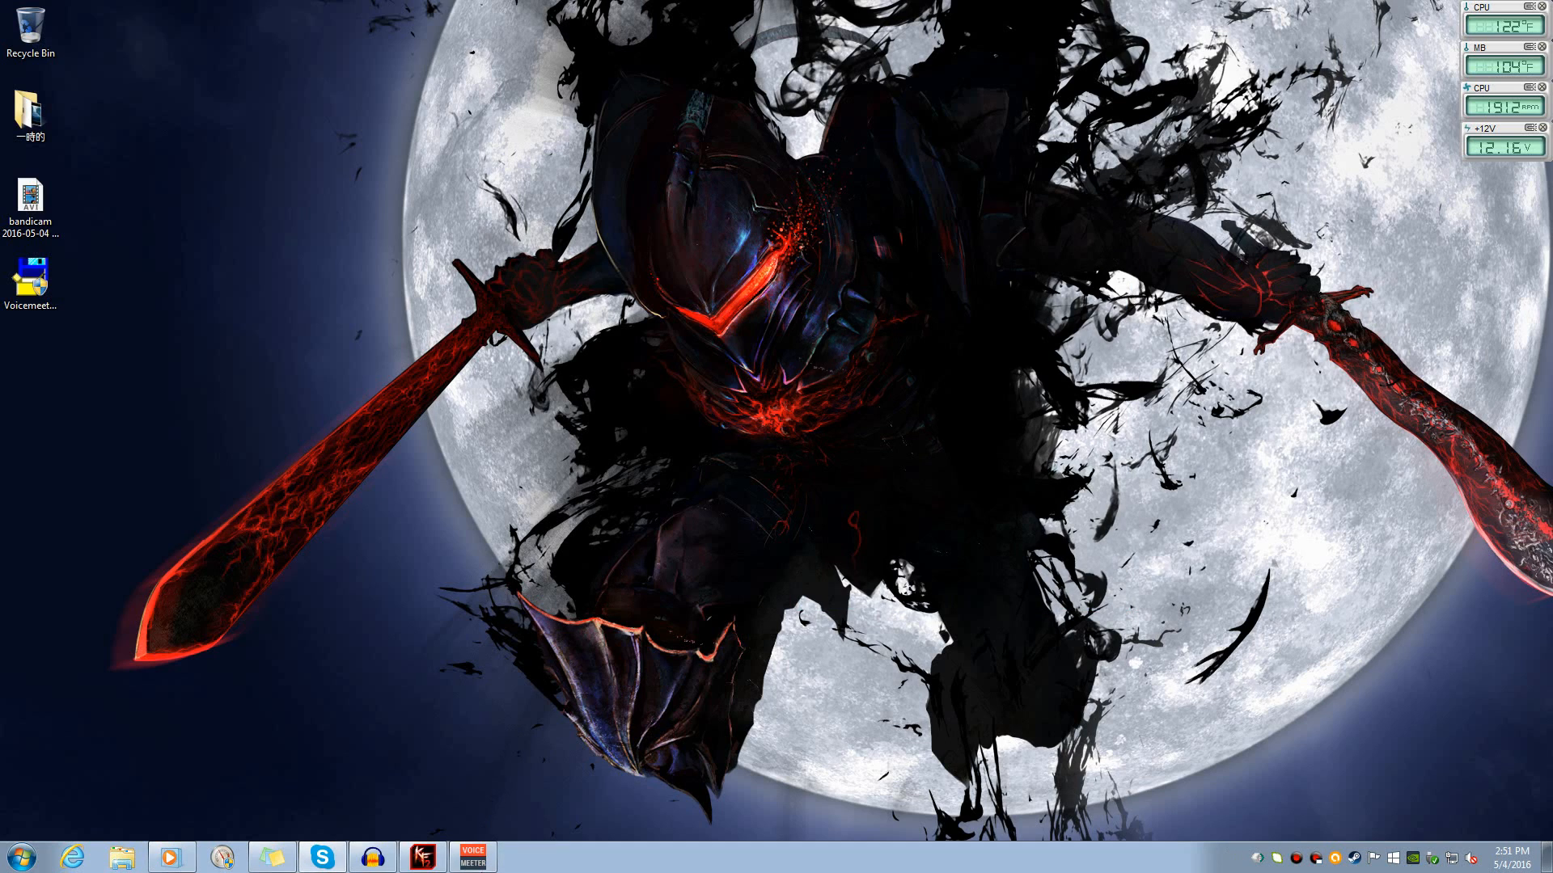
# Bring up the Voicemeeter Banana mixer and search the installed programs for "ban" to locate its entry
pyautogui.click(475, 857)
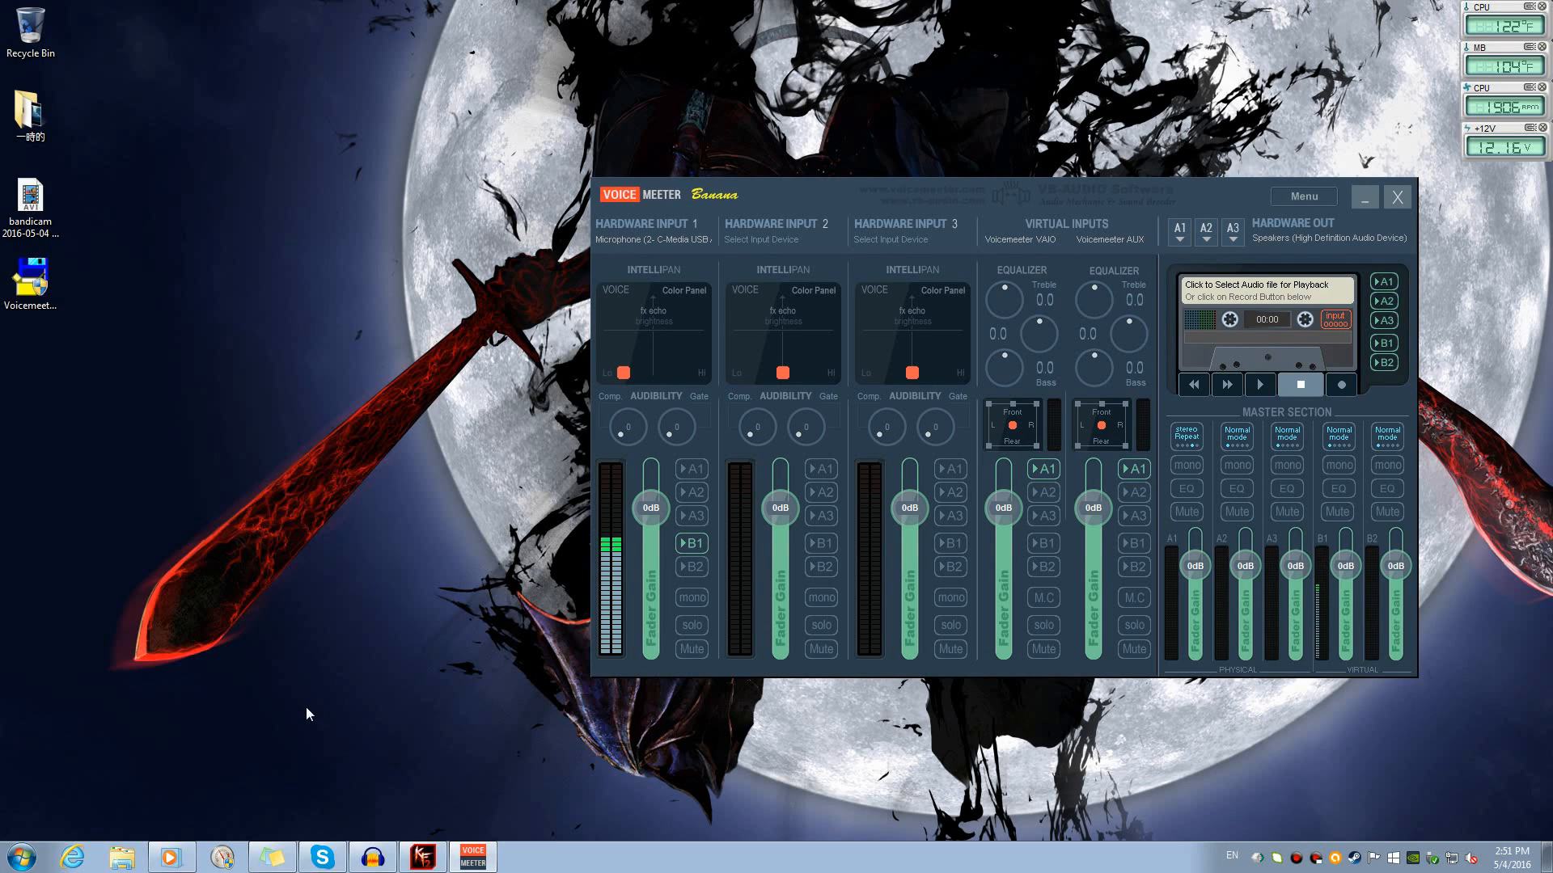
pyautogui.press('super')
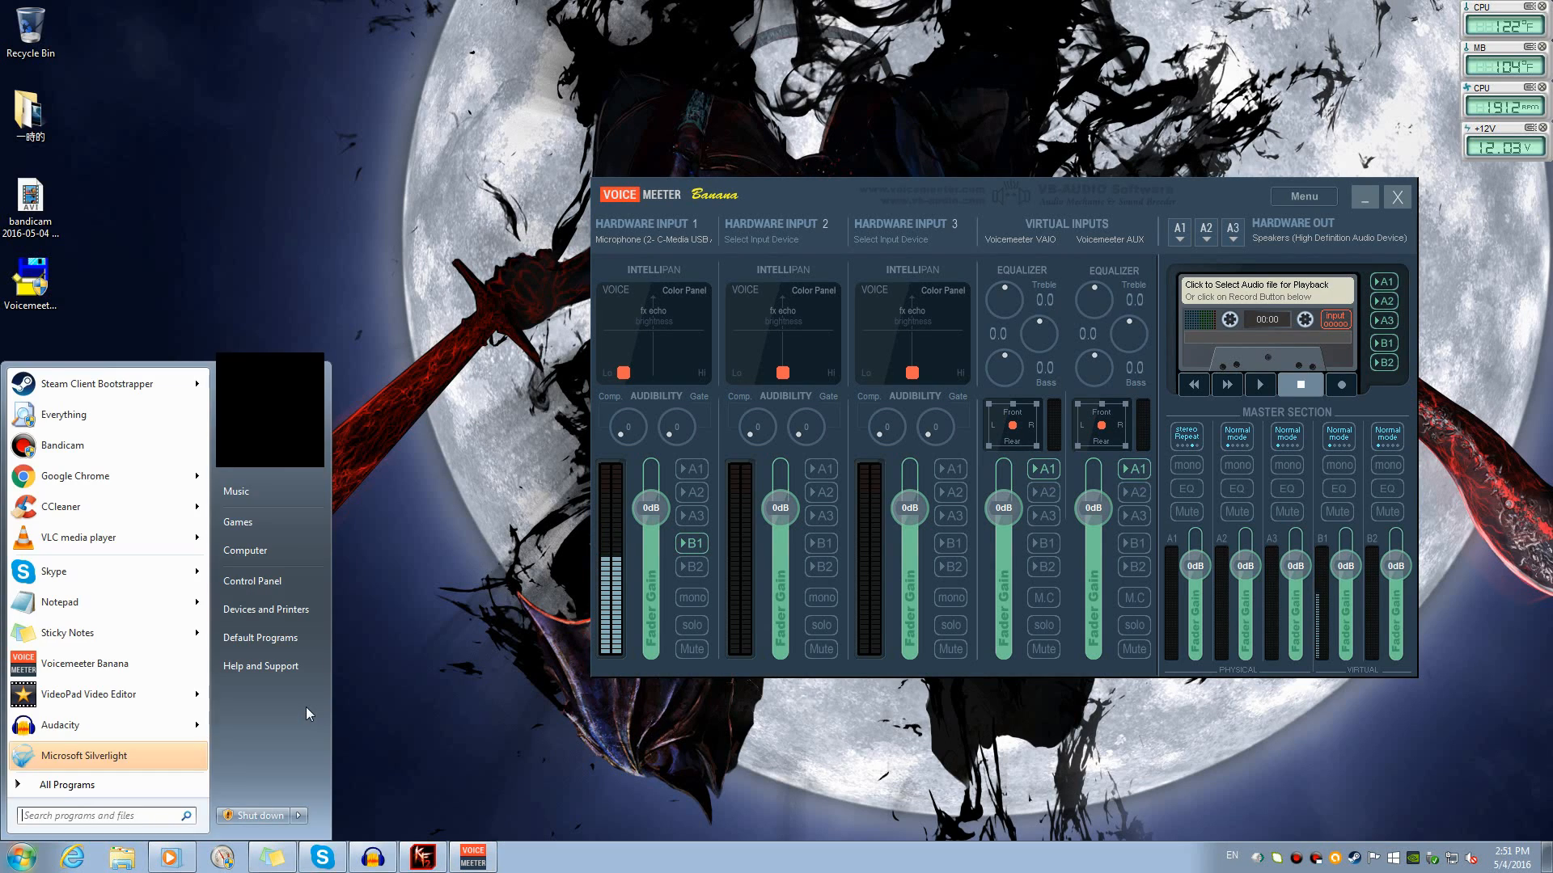
pyautogui.write('ban')
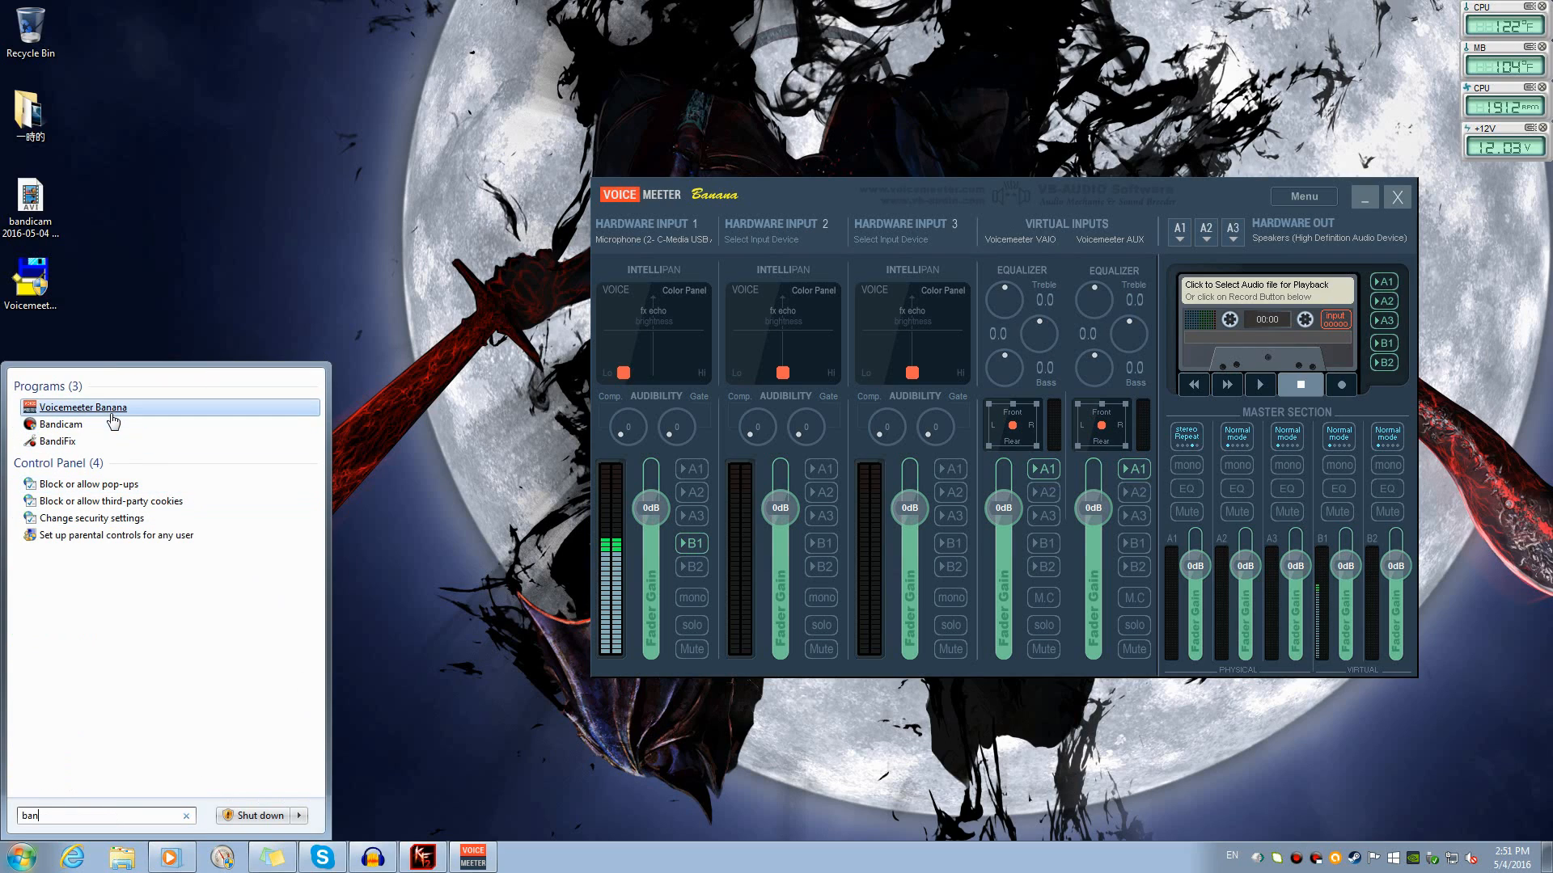
pyautogui.click(427, 462)
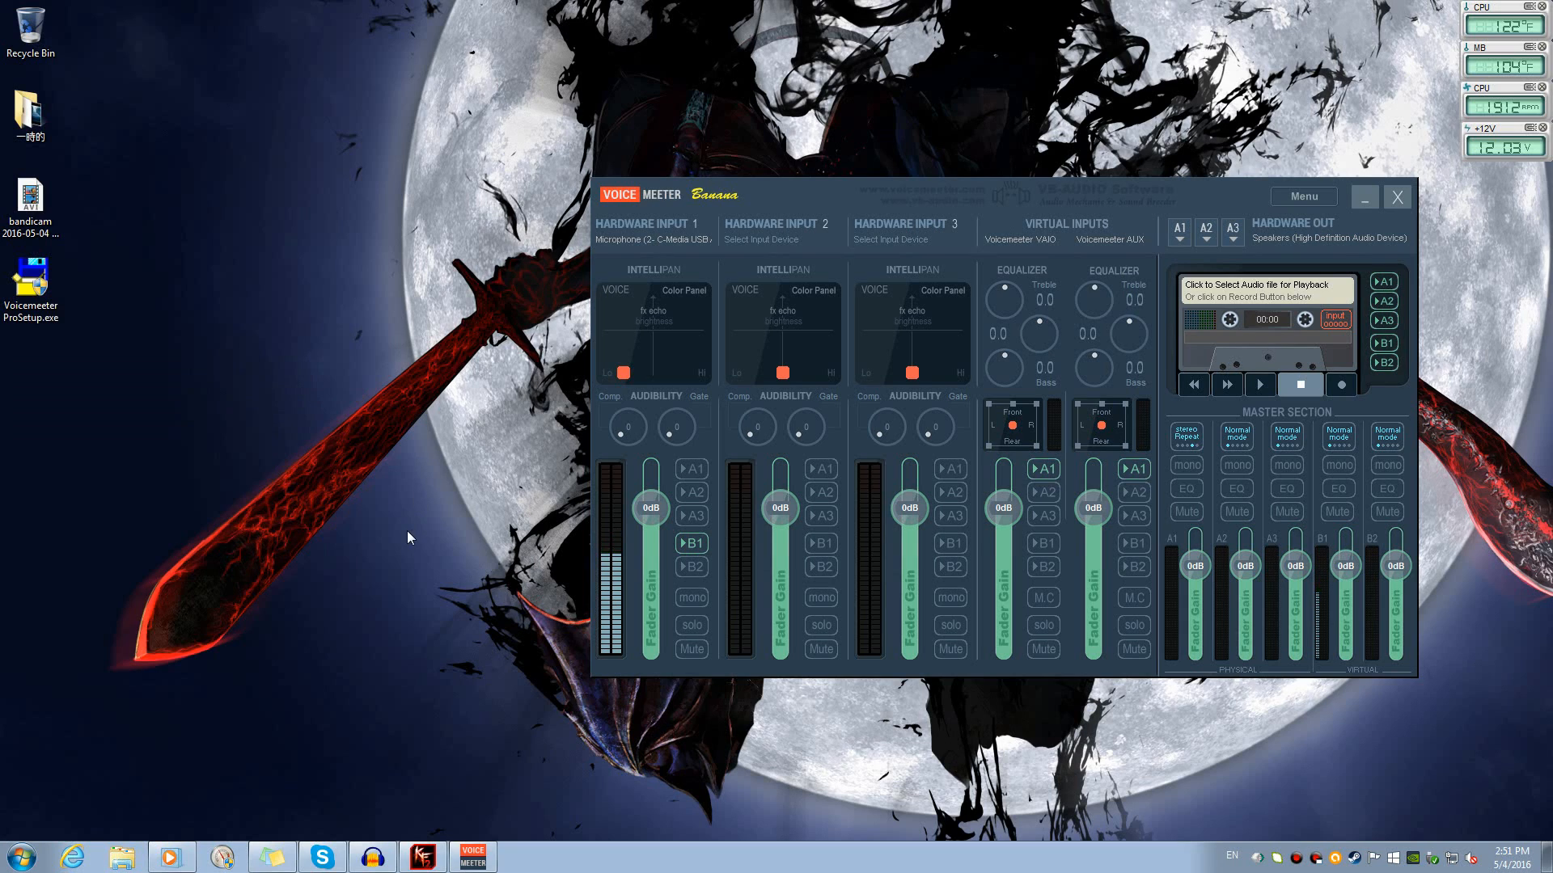
# Move the mixer window toward the middle of the desktop and examine the devices offered for hardware output A1
pyautogui.moveTo(822, 191); pyautogui.dragTo(579, 205)
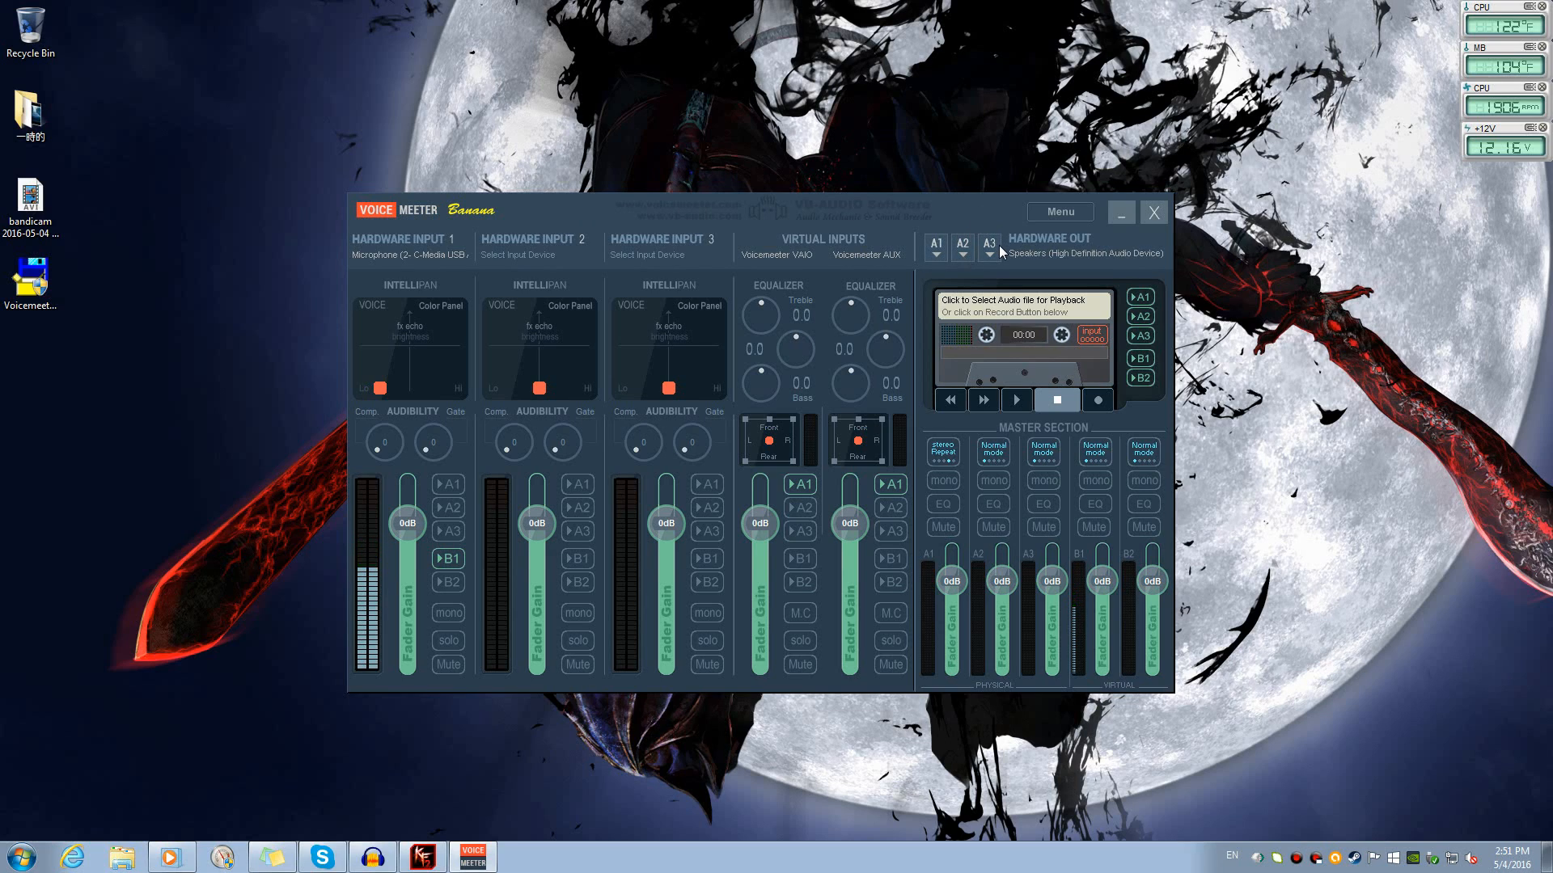
pyautogui.click(939, 251)
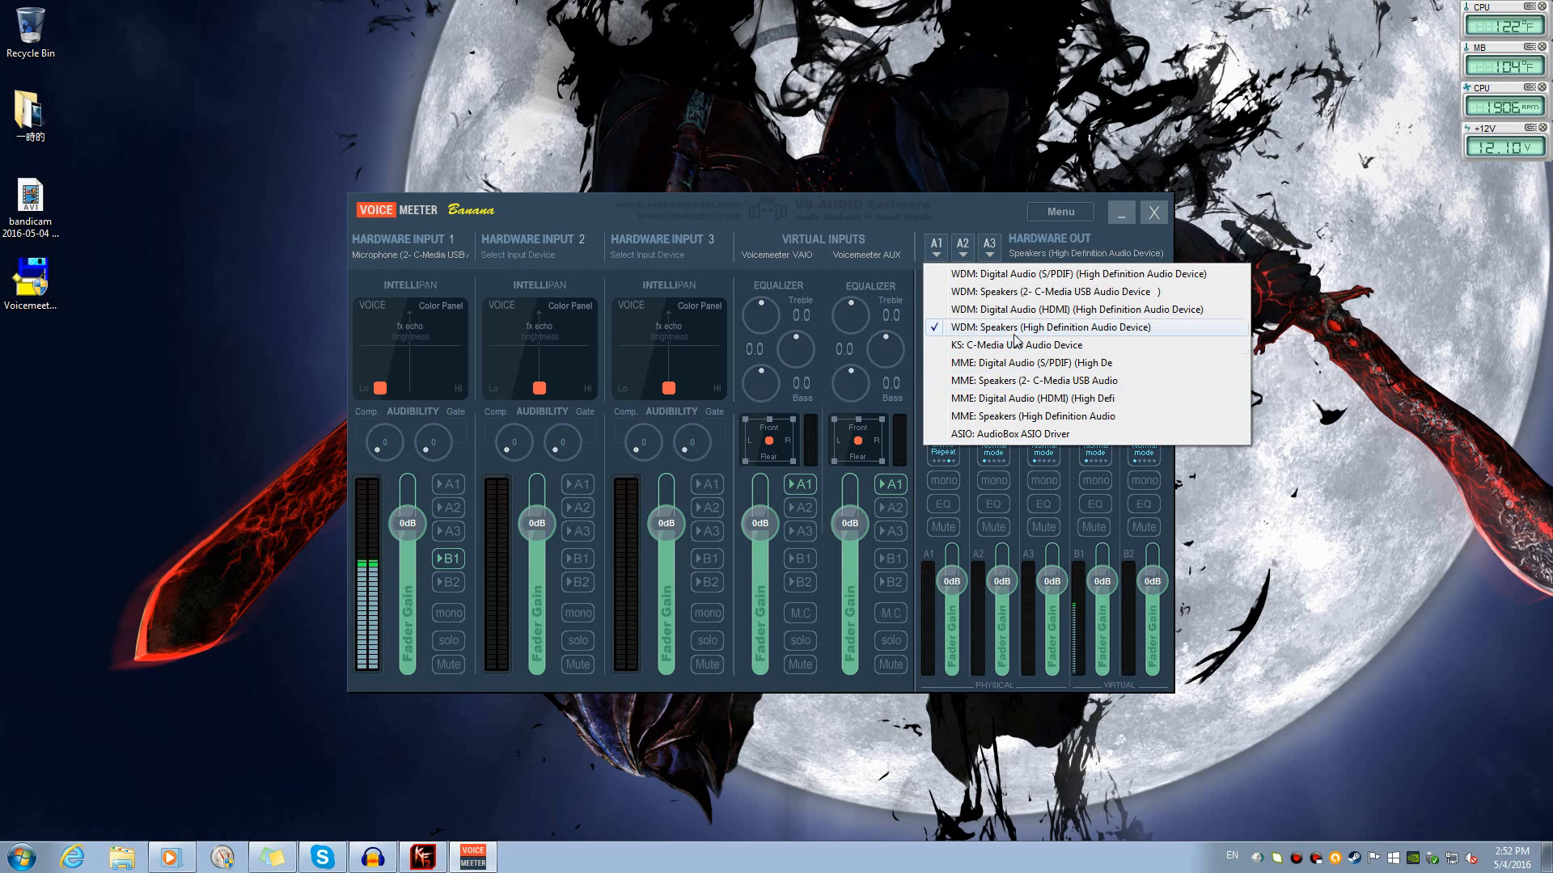
pyautogui.click(977, 213)
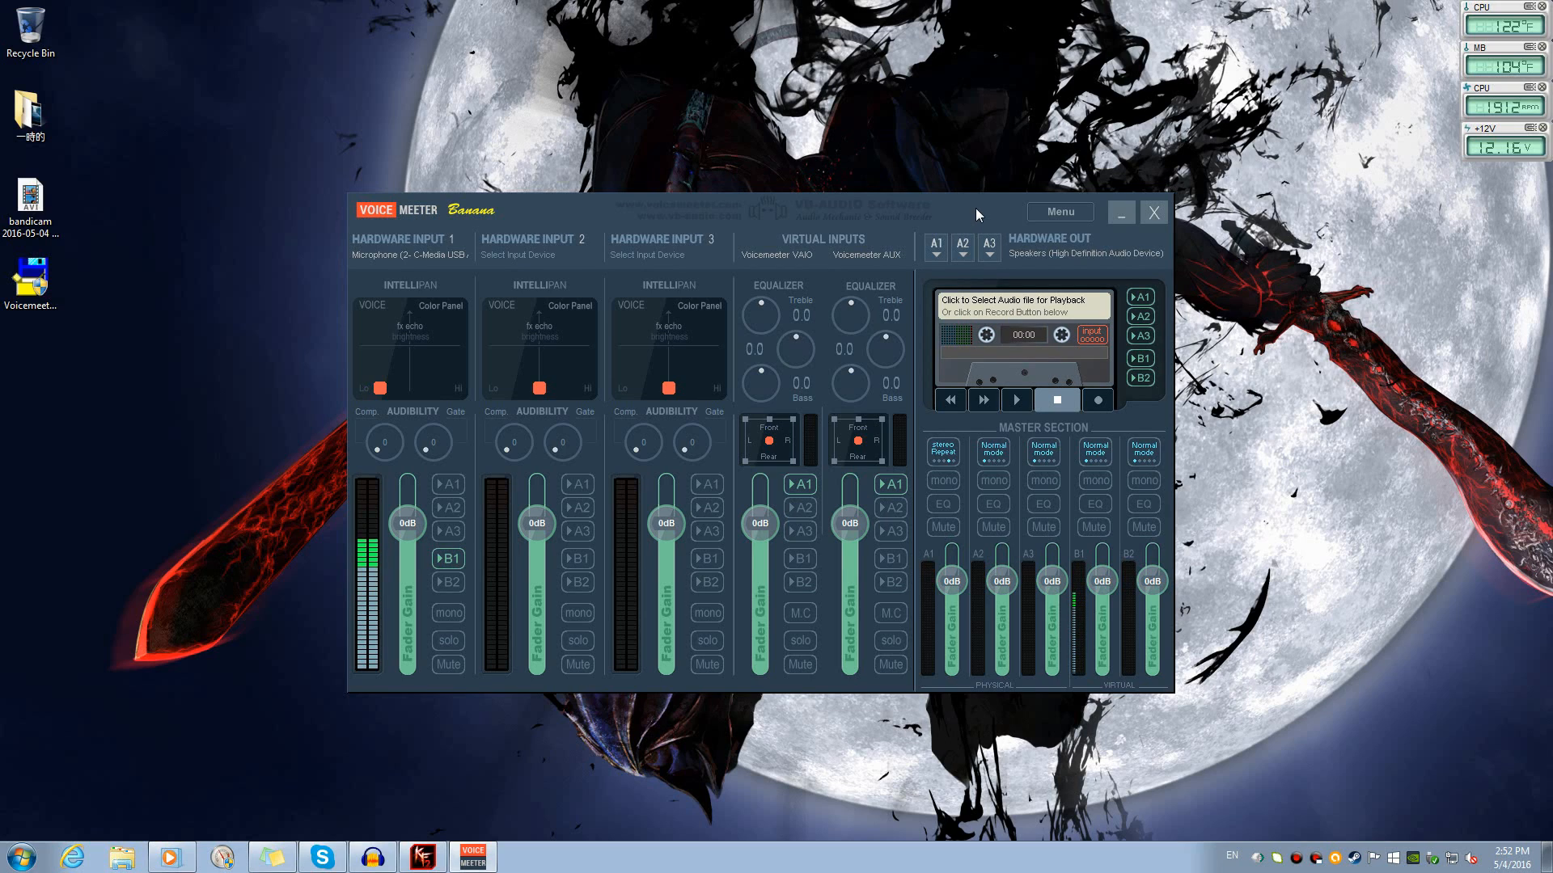
pyautogui.click(935, 246)
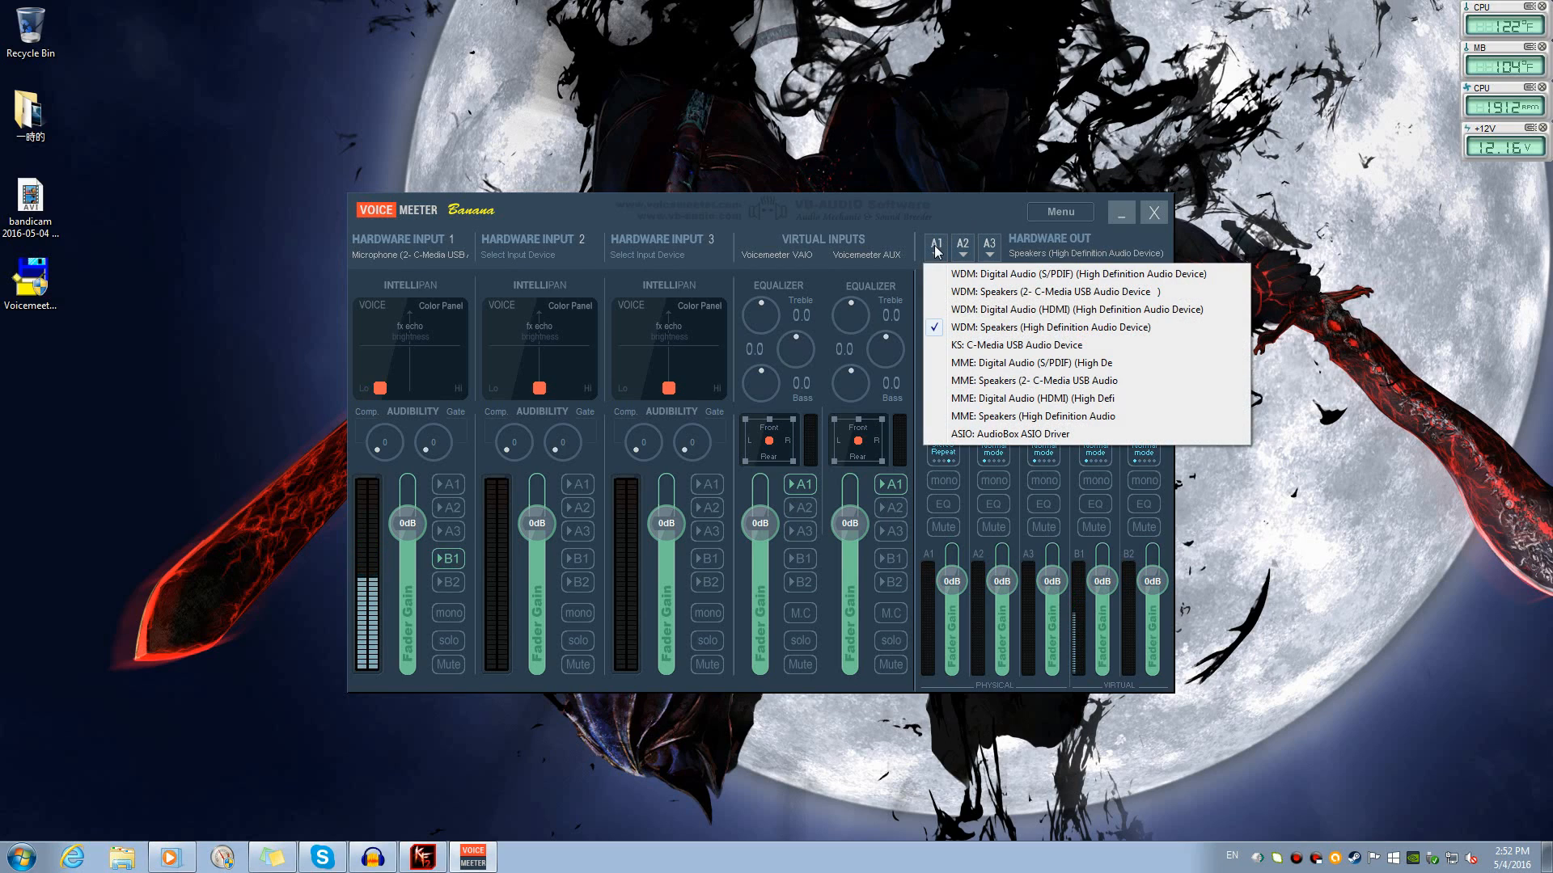
# Open the Windows playback devices beside the mixer and compare them with the device choices for hardware output A1
pyautogui.rightClick(1472, 857)
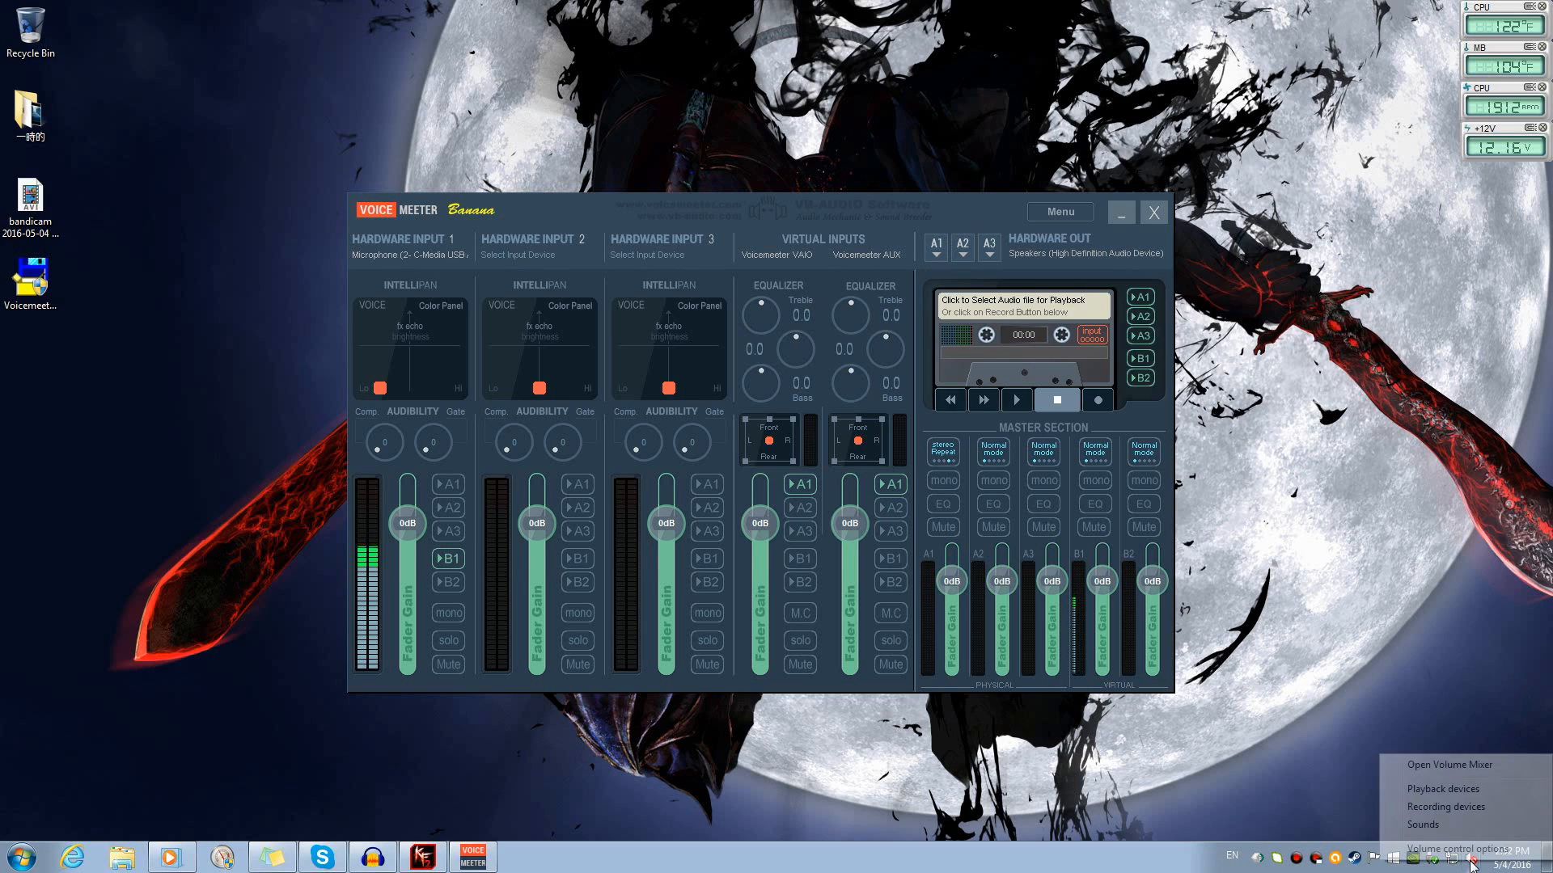
pyautogui.click(1460, 789)
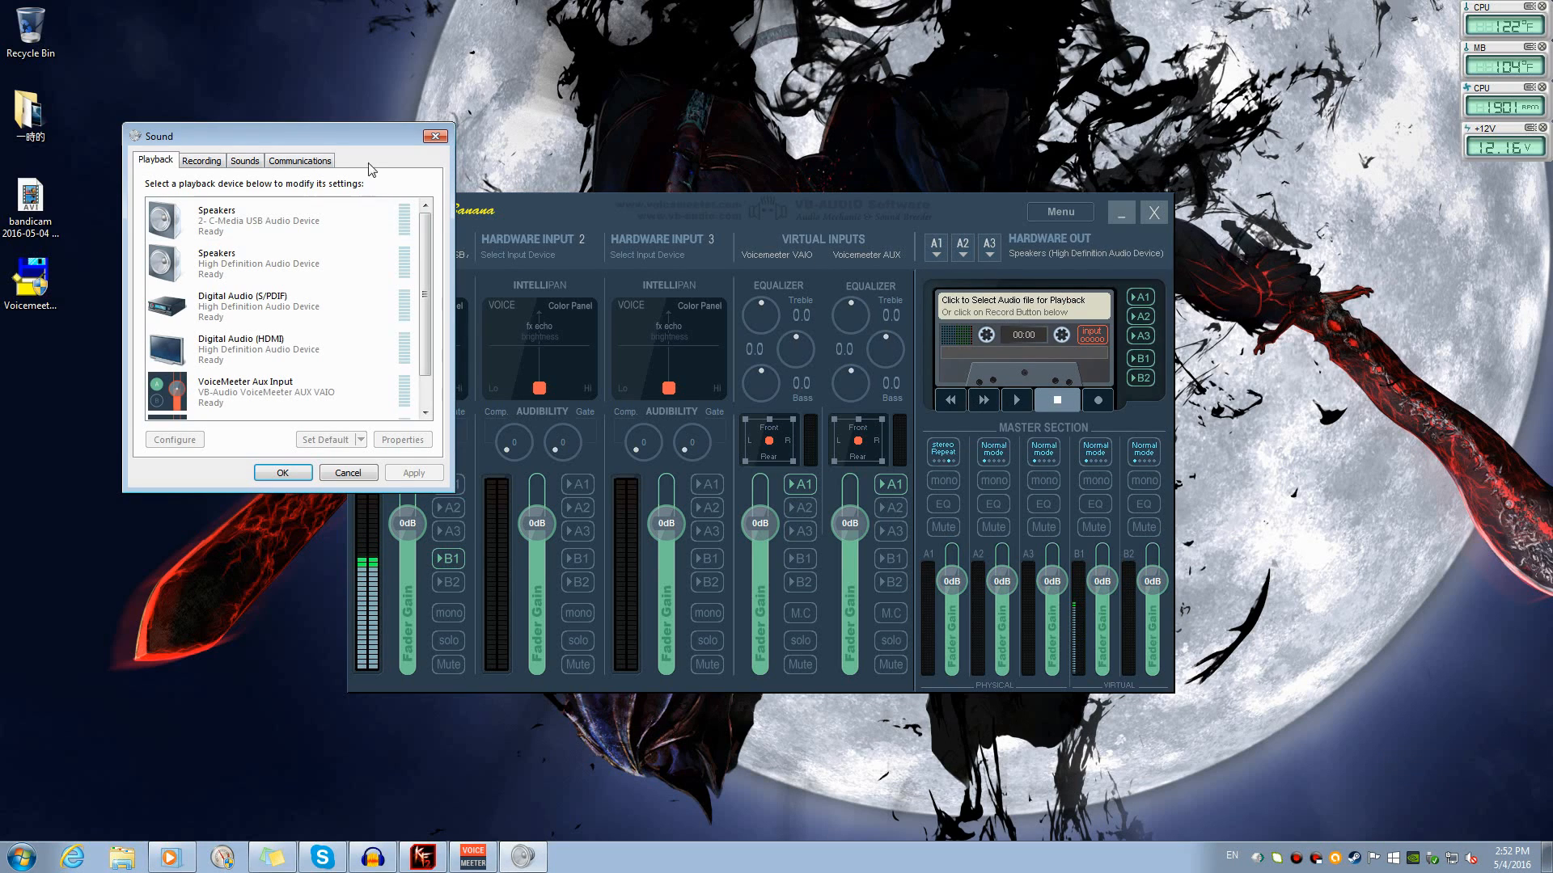
pyautogui.moveTo(362, 138); pyautogui.dragTo(252, 299)
pyautogui.moveTo(580, 204); pyautogui.dragTo(875, 208)
pyautogui.moveTo(230, 293); pyautogui.dragTo(423, 226)
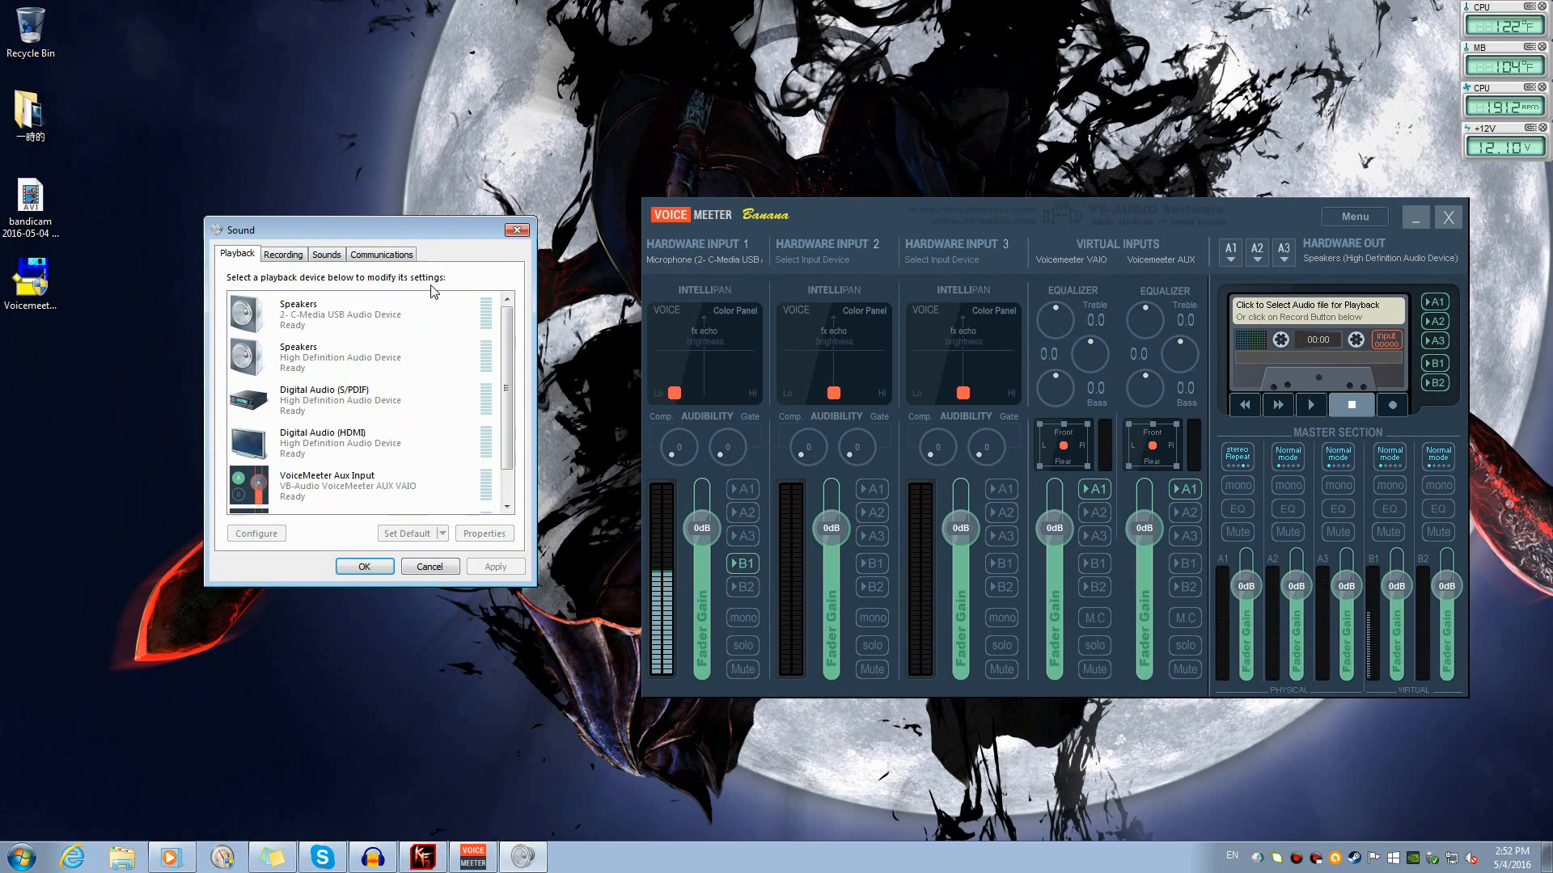
pyautogui.moveTo(510, 401); pyautogui.dragTo(507, 437)
pyautogui.click(1231, 255)
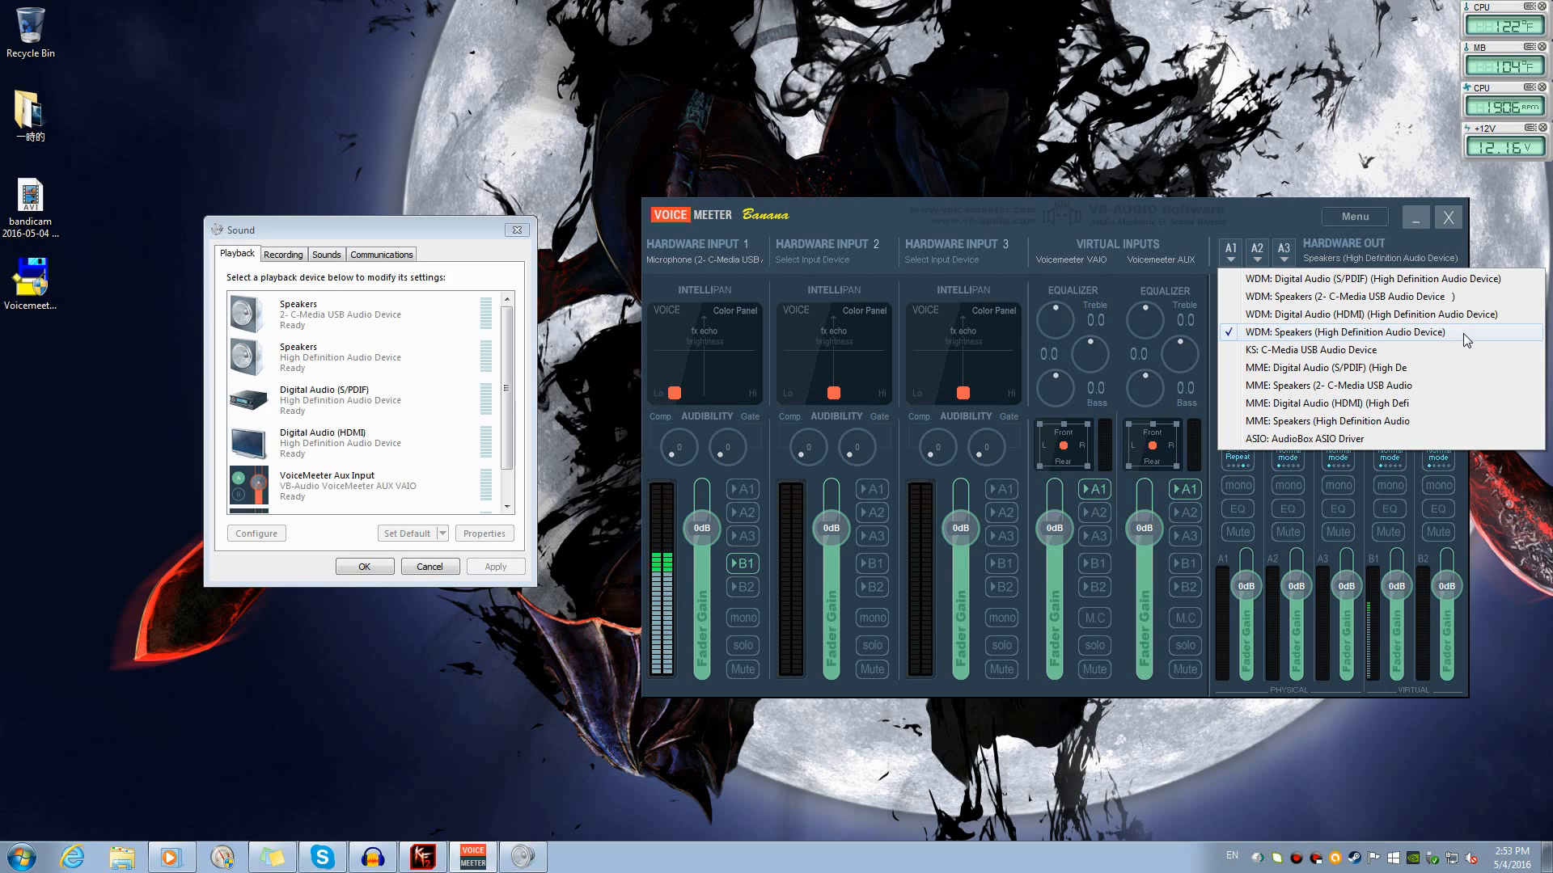
# Close the Sound settings, reposition the mixer and examine the microphone choices for Hardware Input 1
pyautogui.click(515, 232)
pyautogui.moveTo(877, 216); pyautogui.dragTo(745, 218)
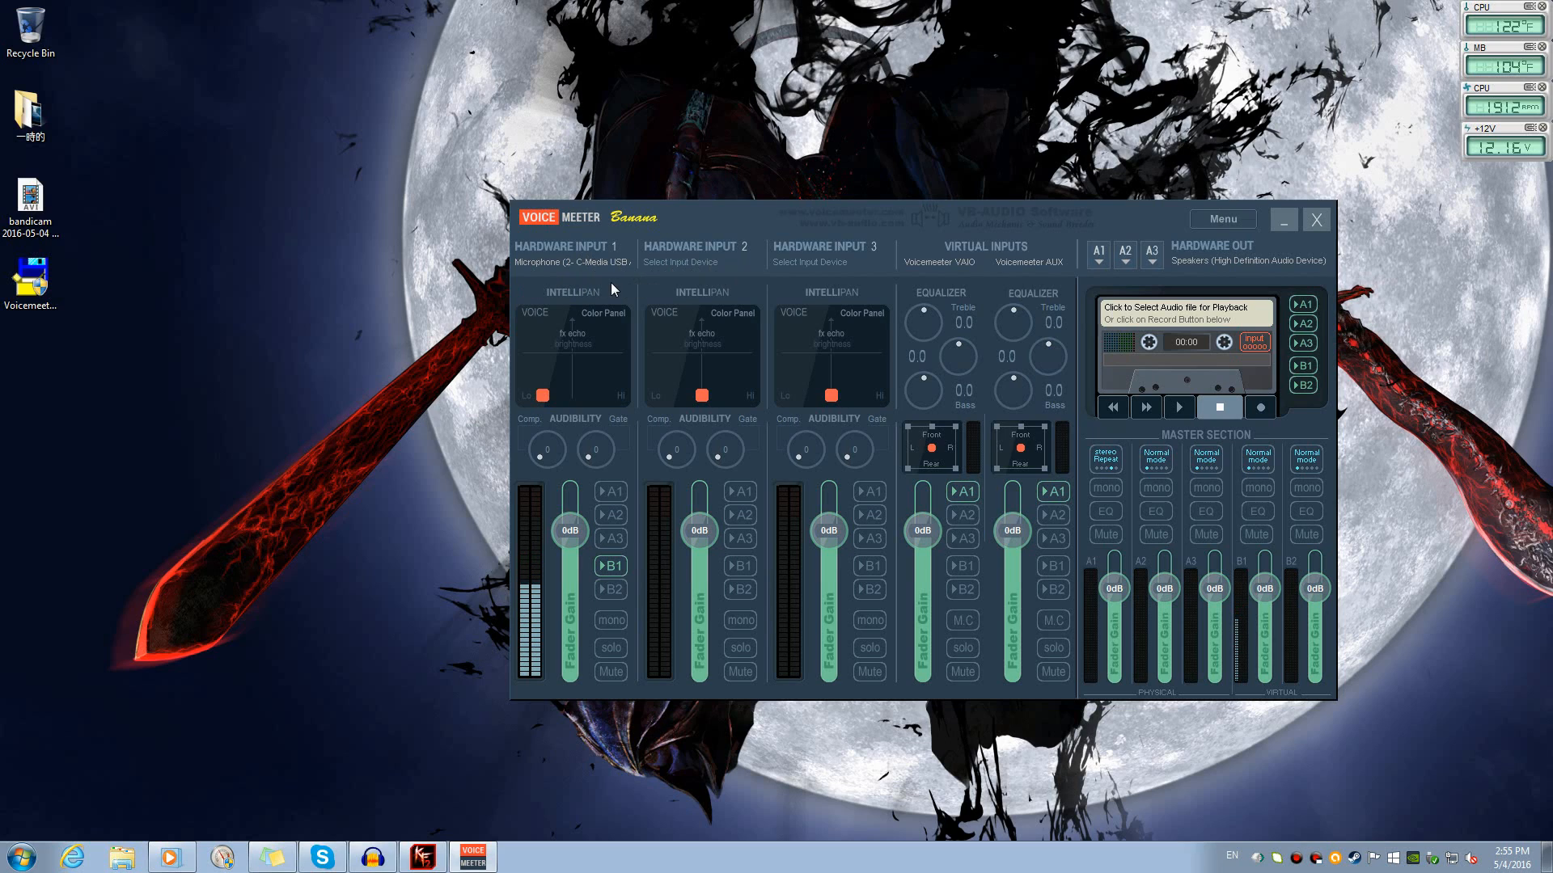
pyautogui.click(566, 263)
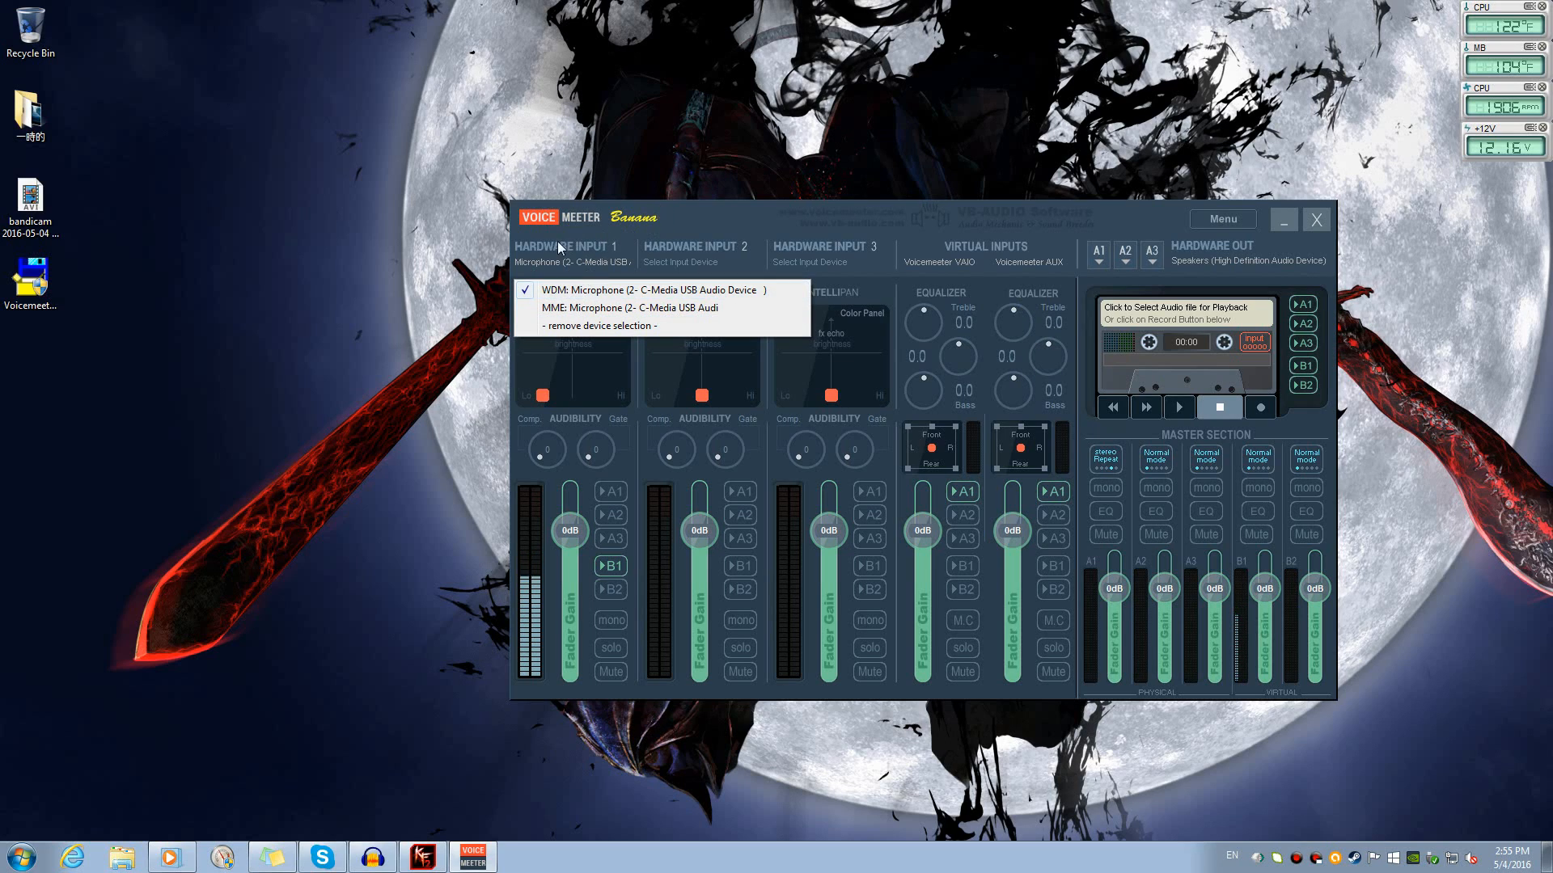
pyautogui.click(453, 342)
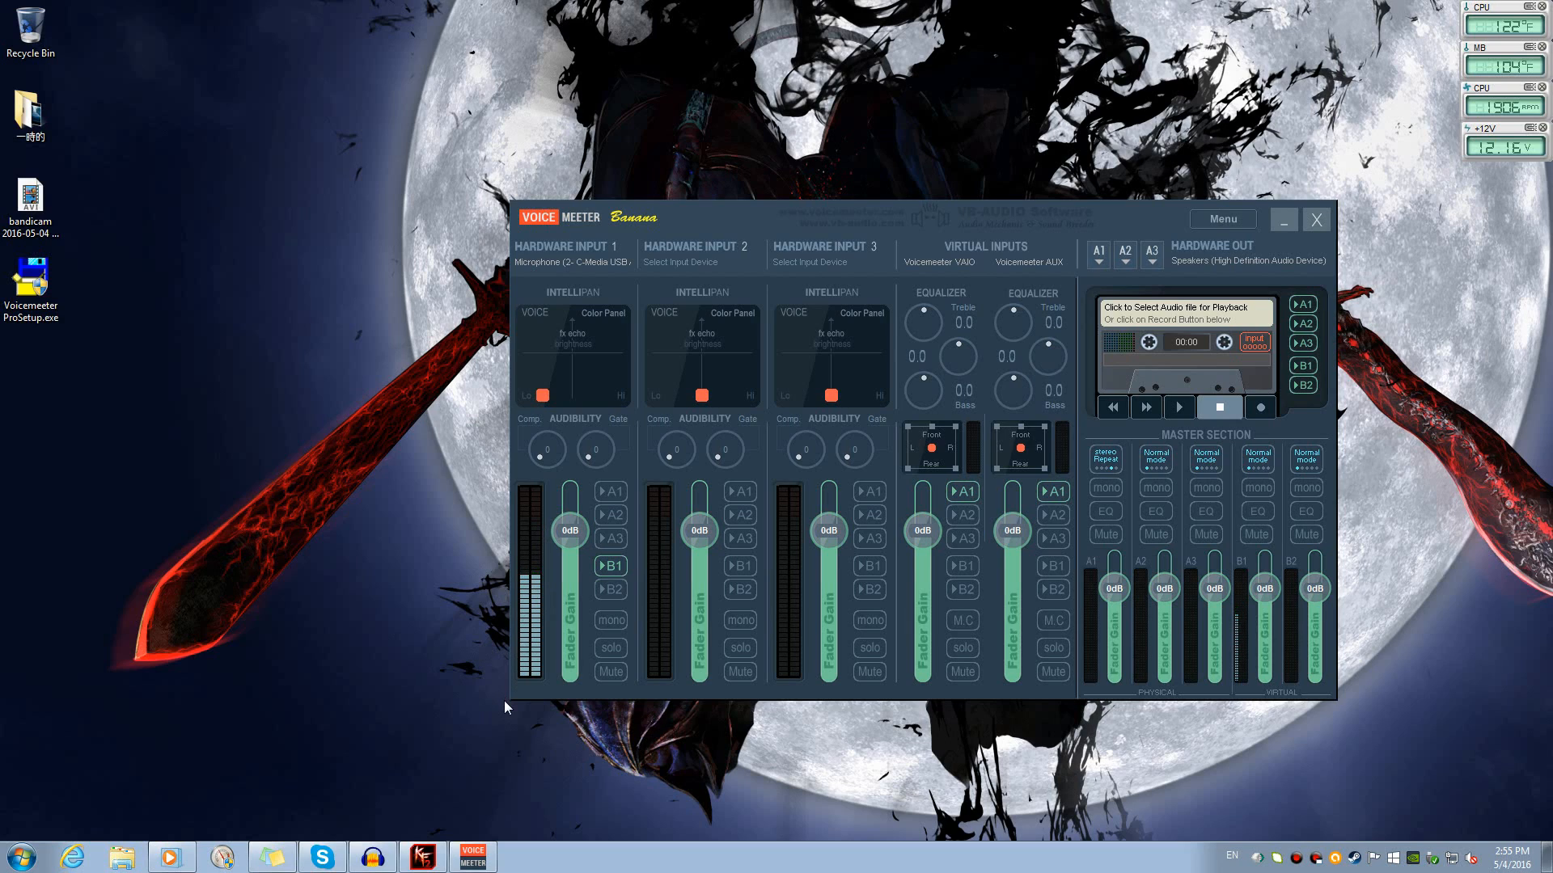
# Open the Windows recording devices, examine the default C-Media USB microphone, and close the dialog without changes
pyautogui.rightClick(1474, 859)
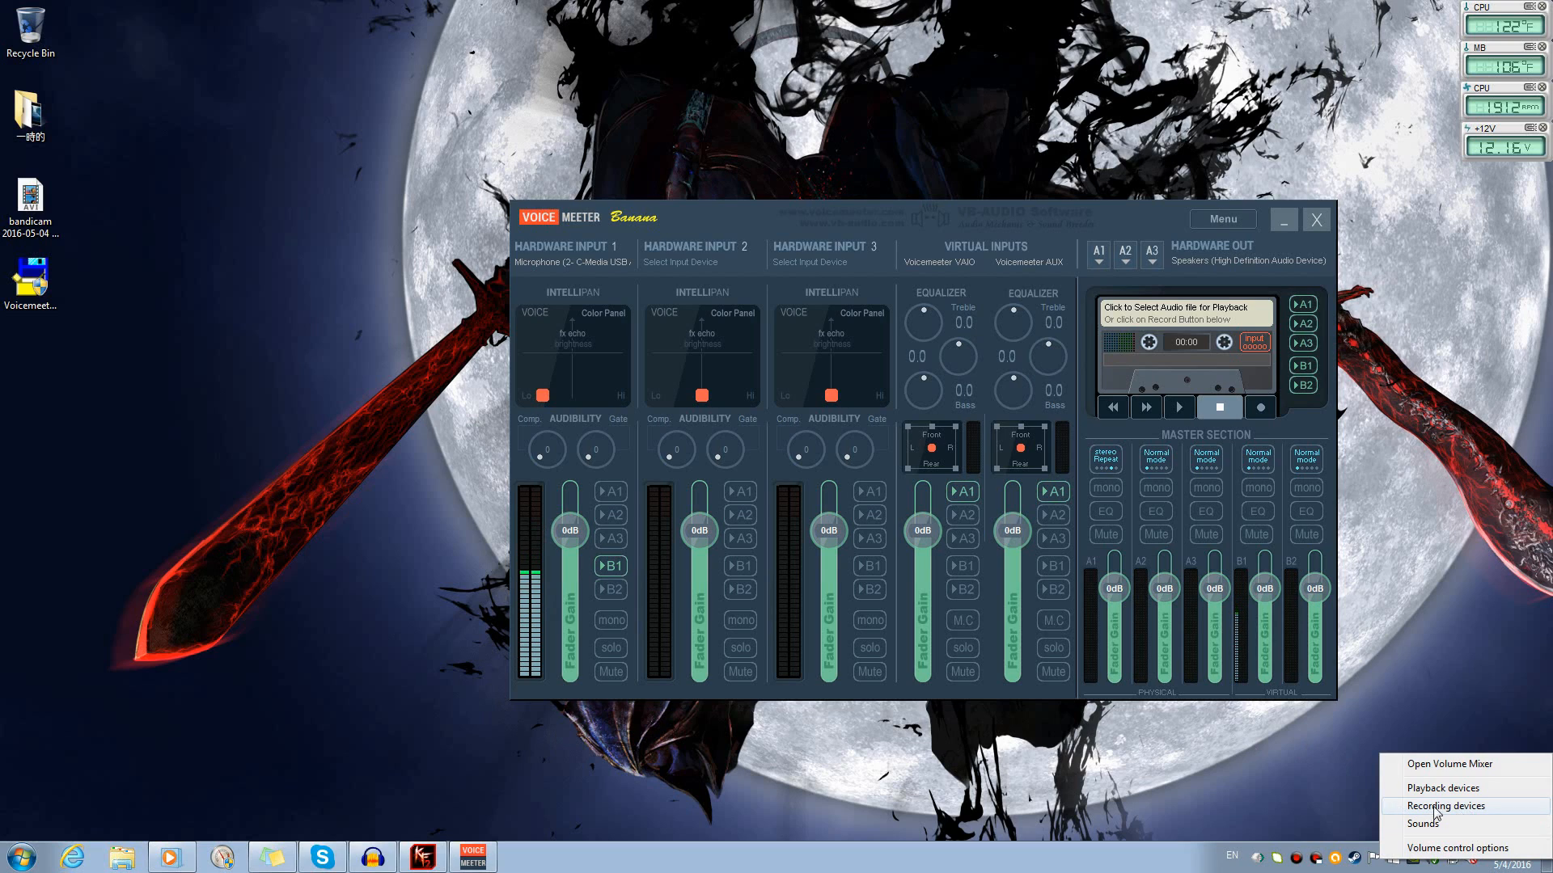
pyautogui.click(1468, 809)
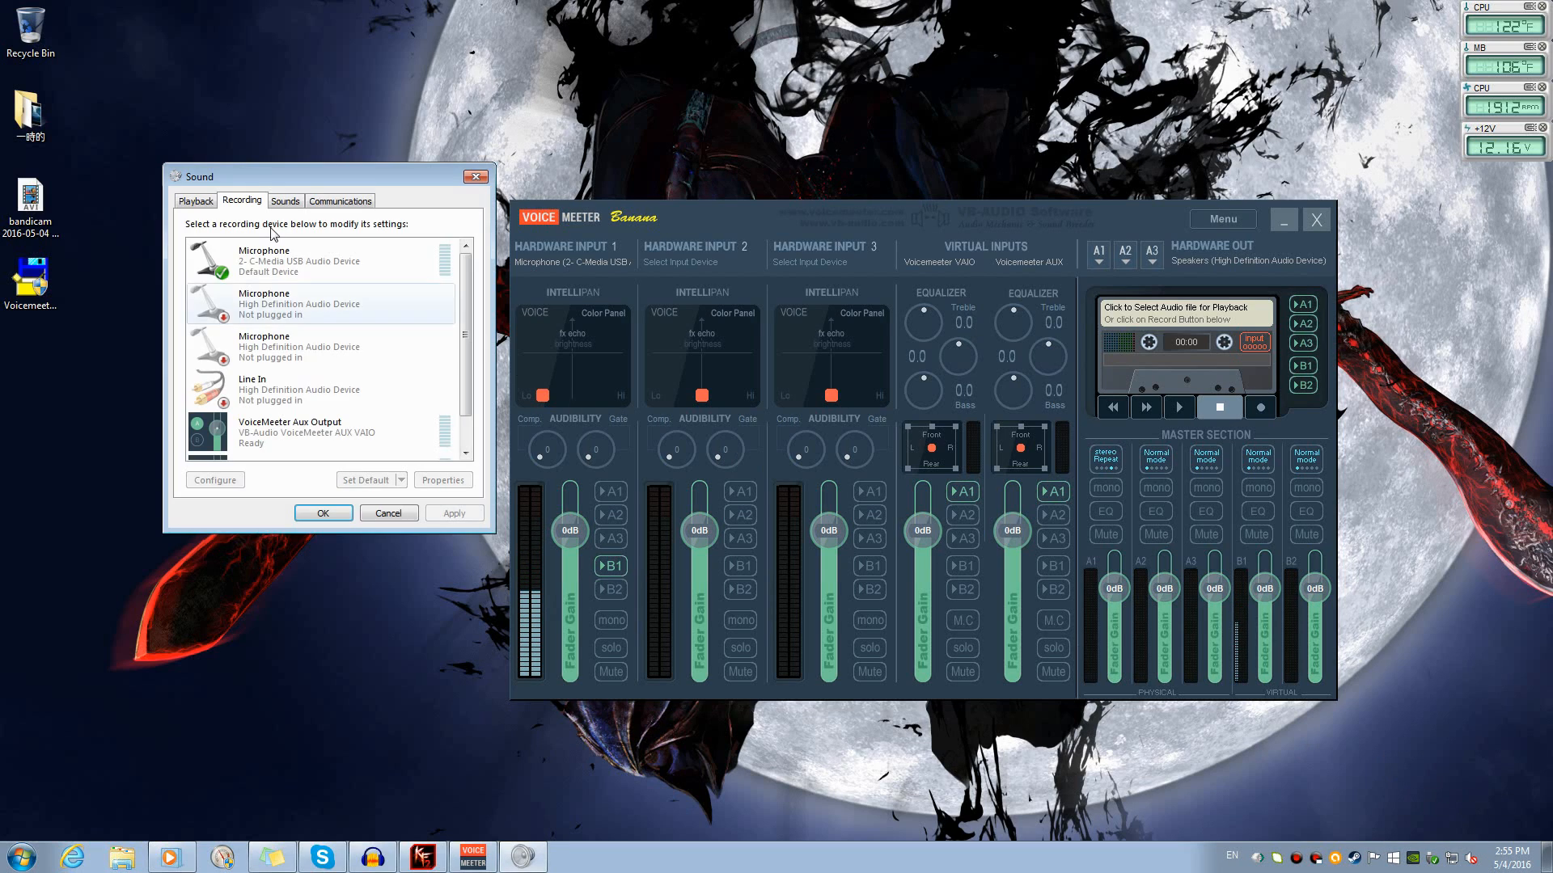
pyautogui.moveTo(306, 177); pyautogui.dragTo(372, 245)
pyautogui.click(258, 274)
pyautogui.click(323, 271)
pyautogui.moveTo(535, 345)
pyautogui.mouseDown()
pyautogui.moveTo(536, 370)
pyautogui.moveTo(542, 327)
pyautogui.mouseUp()
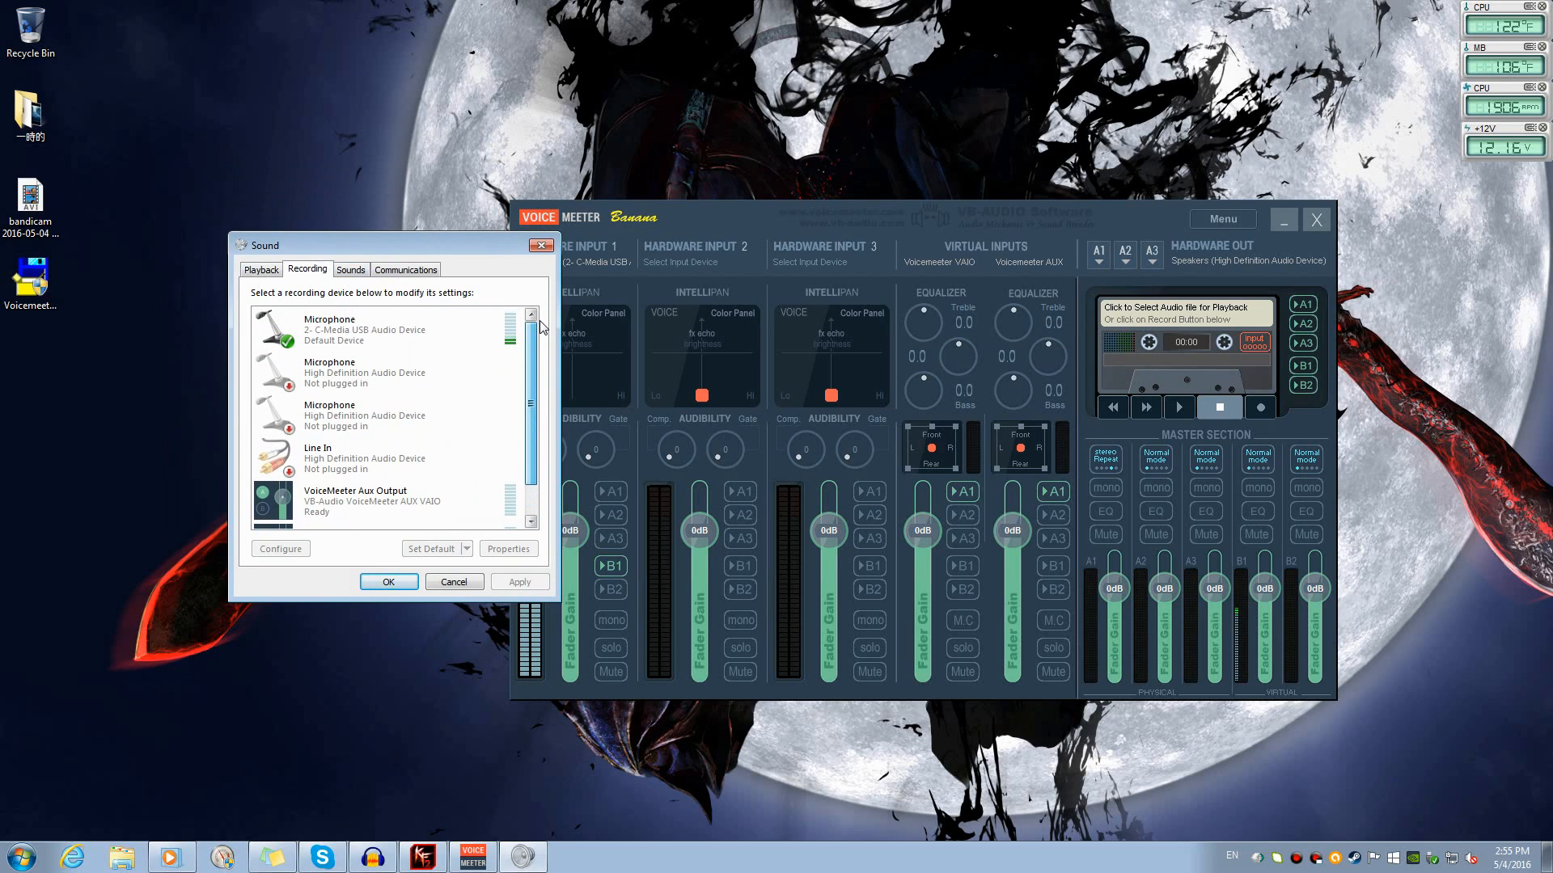
pyautogui.click(336, 339)
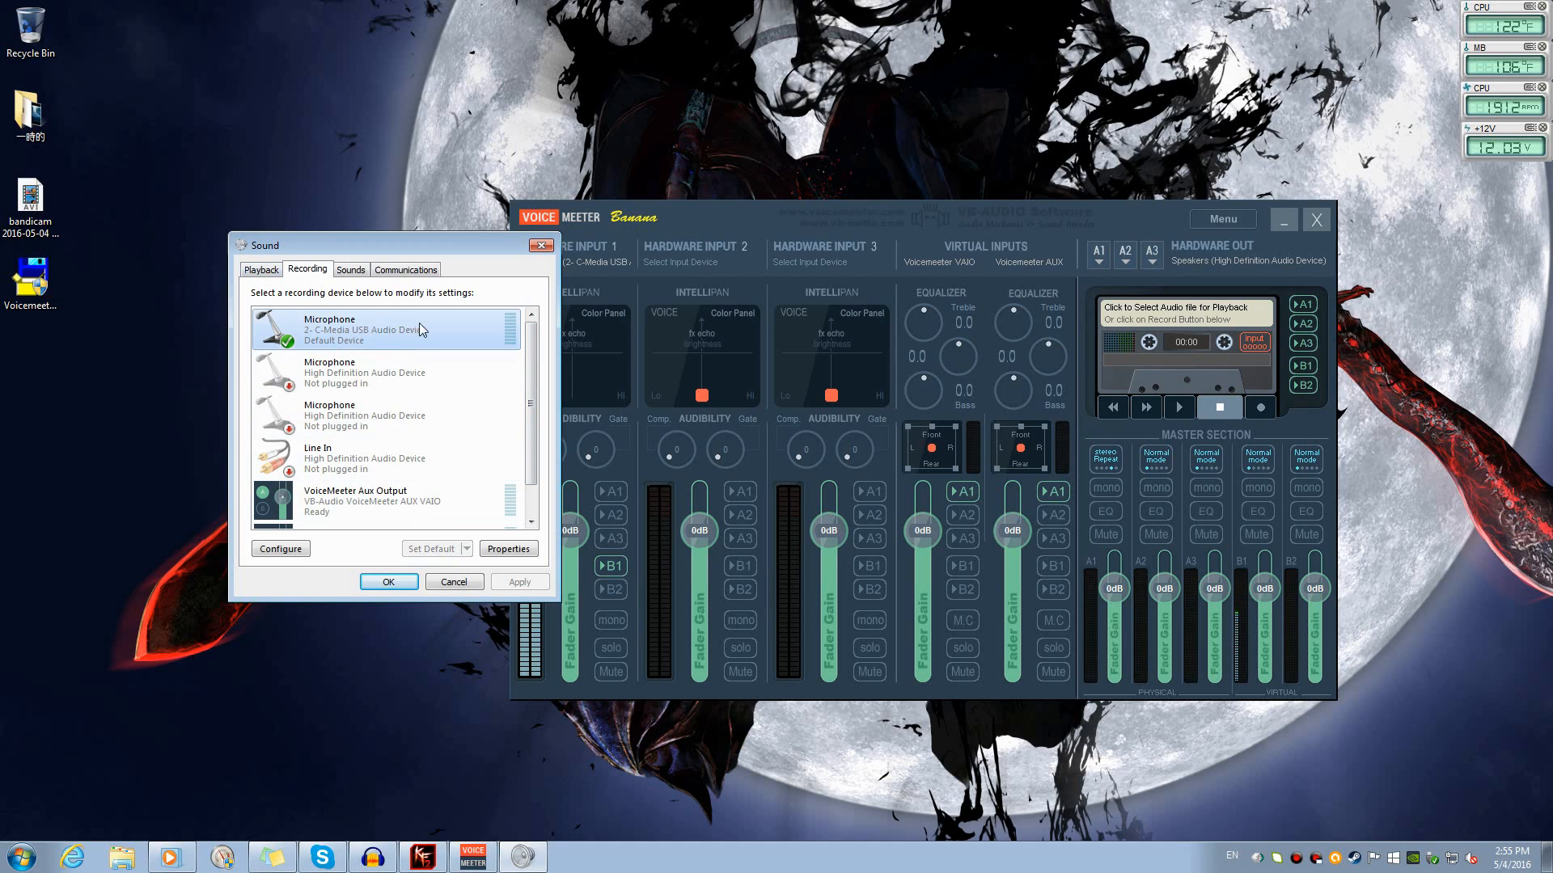
pyautogui.moveTo(471, 242); pyautogui.dragTo(1000, 335)
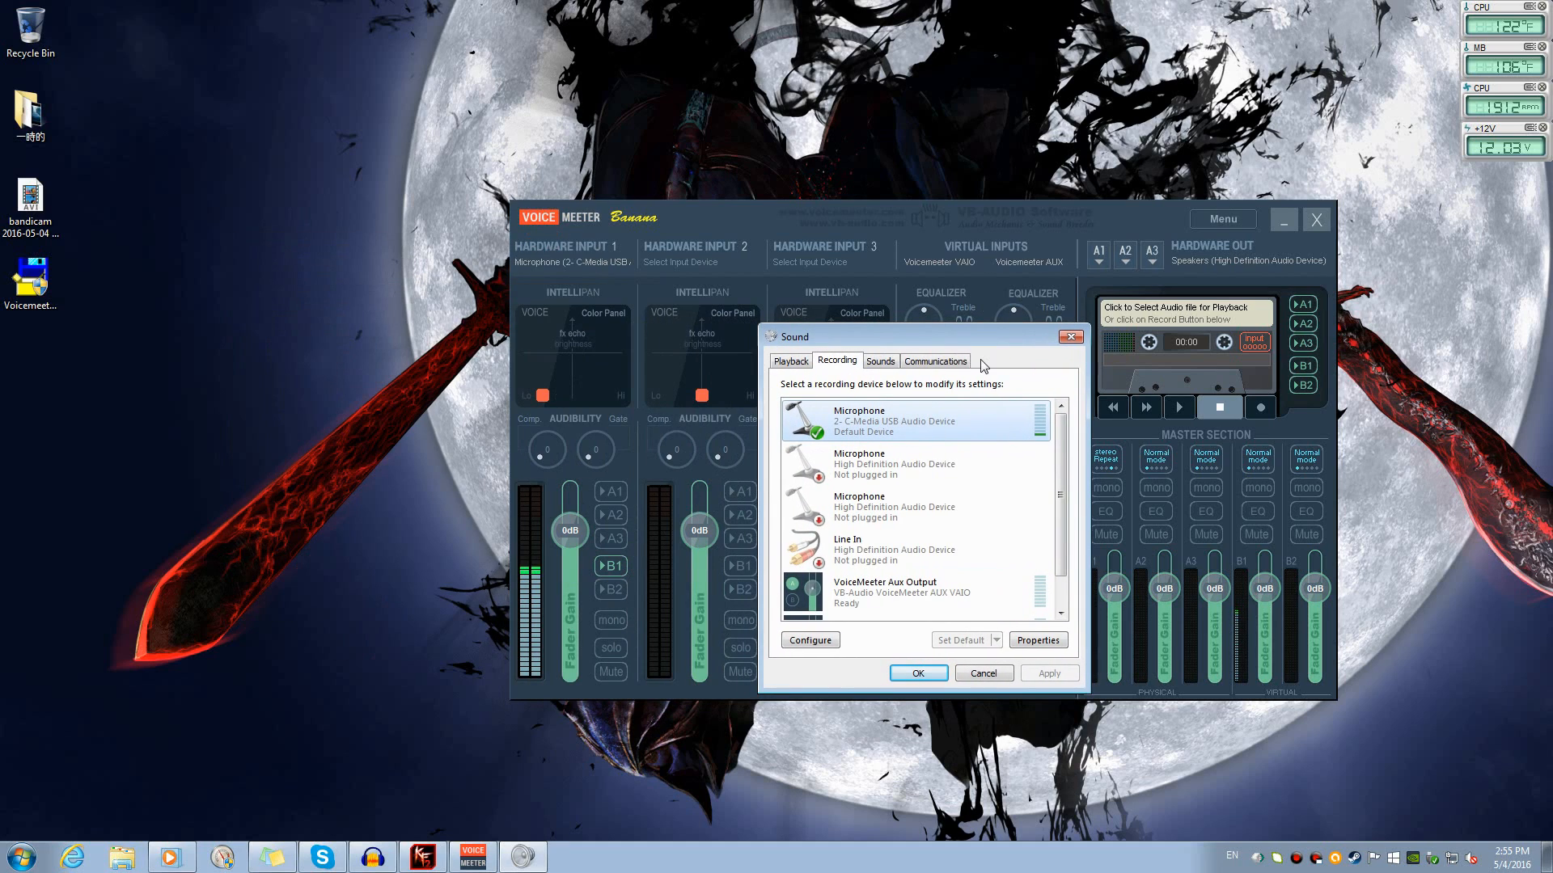
pyautogui.click(980, 674)
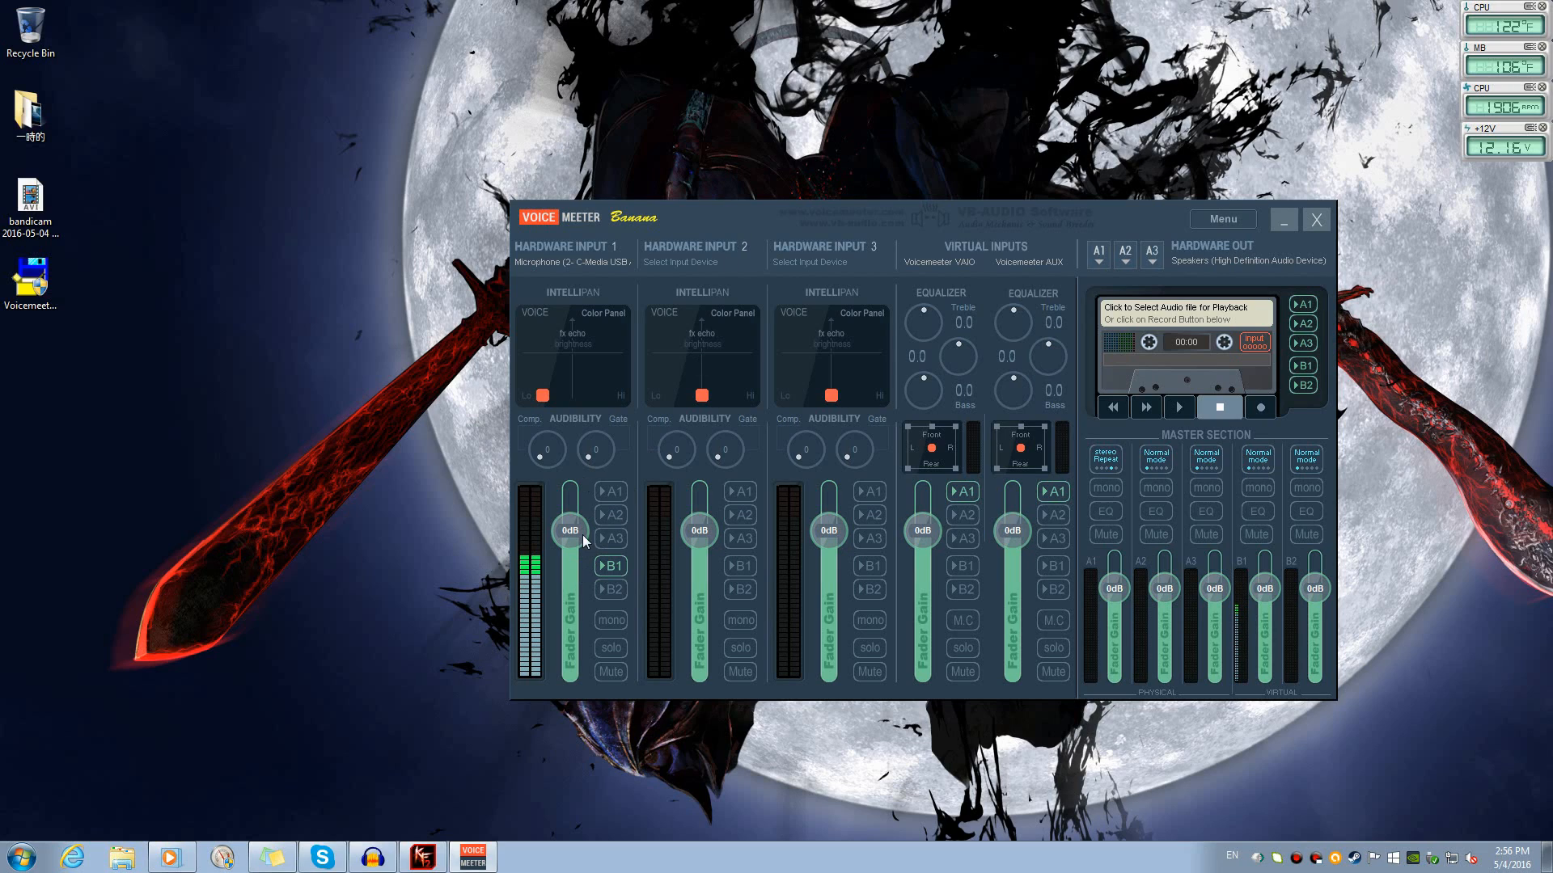
# Check the B1 routing of Hardware Input 1 and enable output A2 for the Voicemeeter AUX virtual input
pyautogui.click(619, 563)
pyautogui.click(1049, 514)
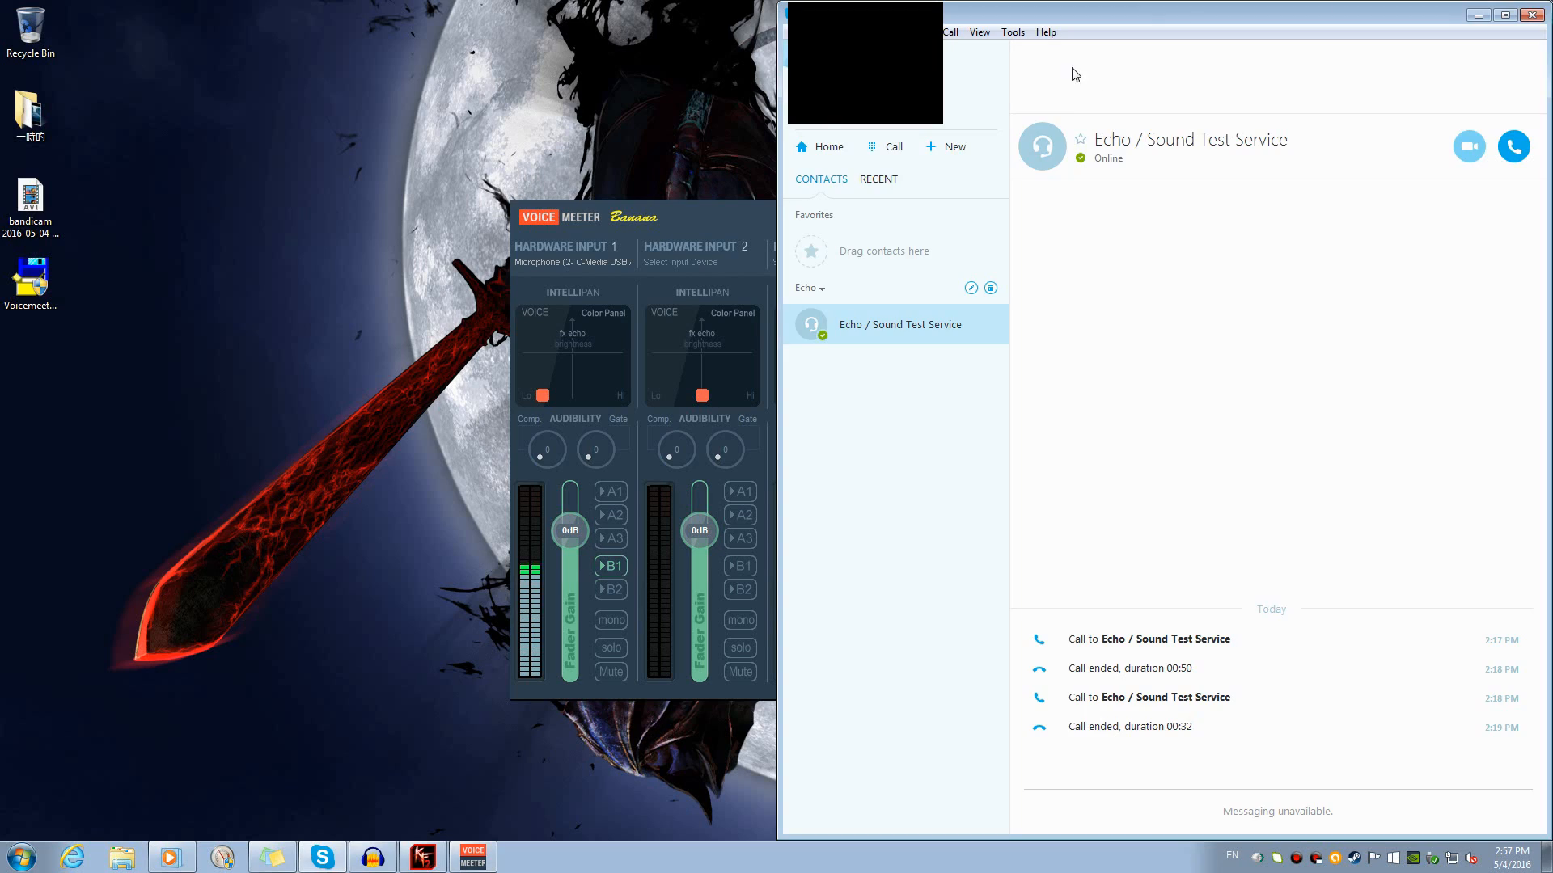
# Open the audio settings in Skype's options and move the options window clear of the contact window
pyautogui.click(1014, 32)
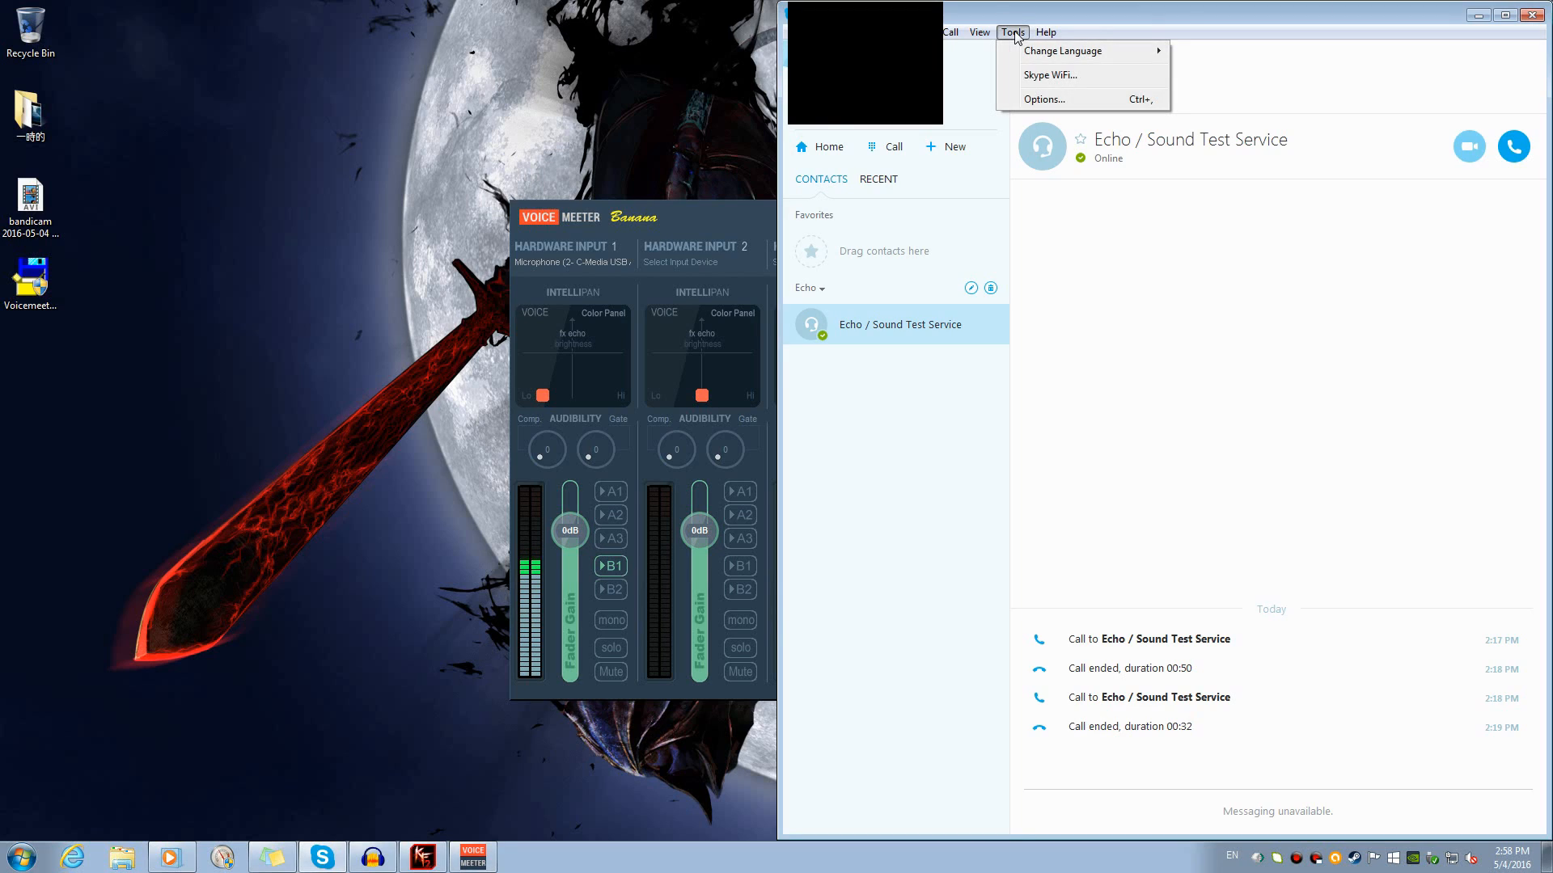
pyautogui.click(1029, 99)
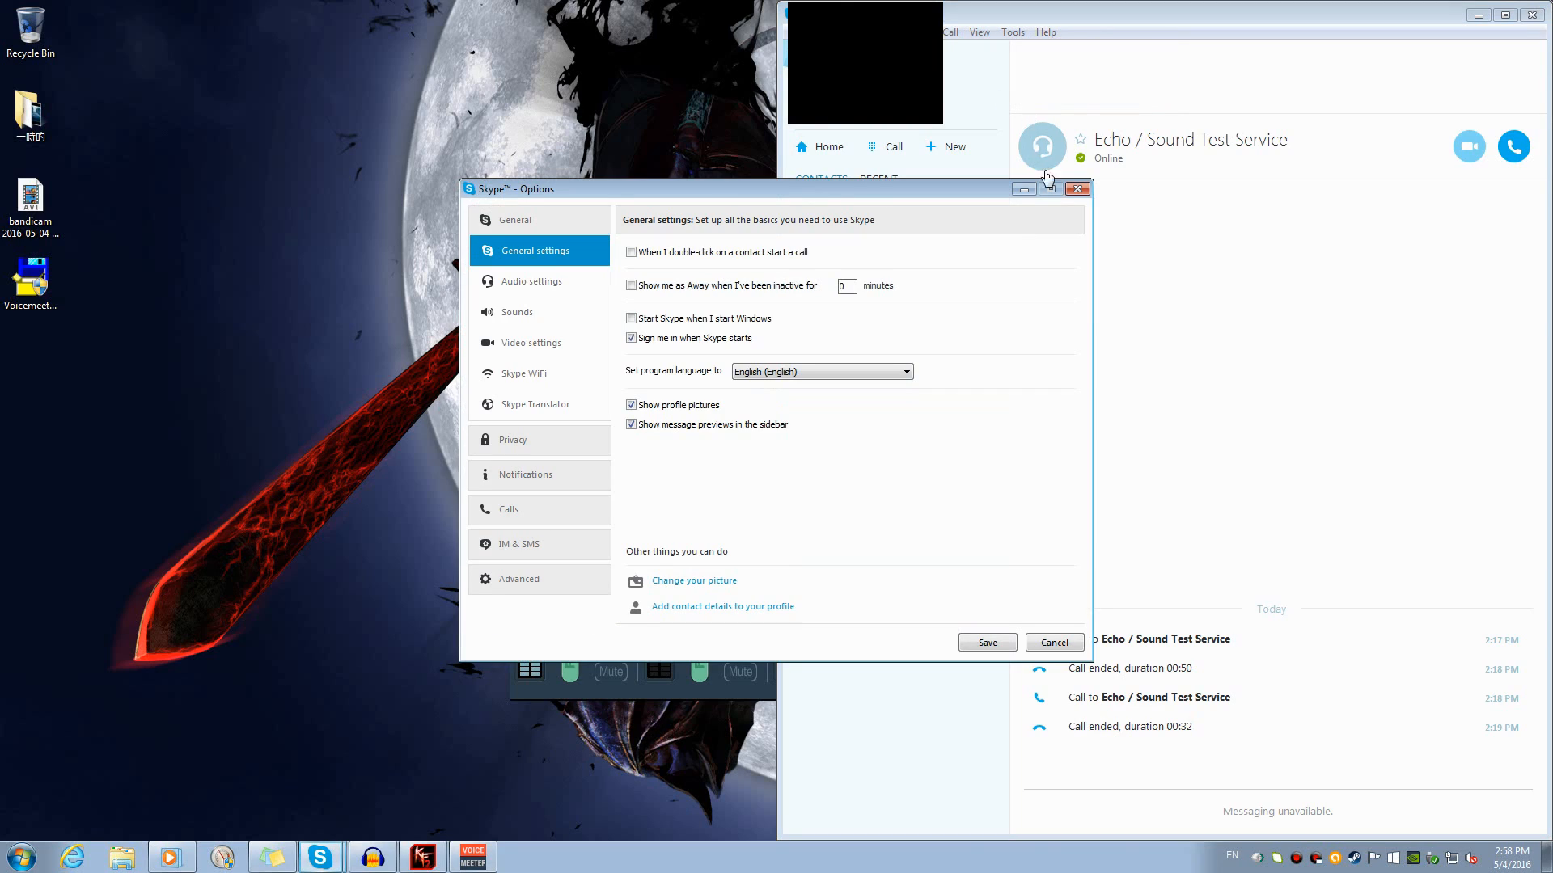
pyautogui.click(566, 282)
pyautogui.moveTo(732, 194); pyautogui.dragTo(325, 273)
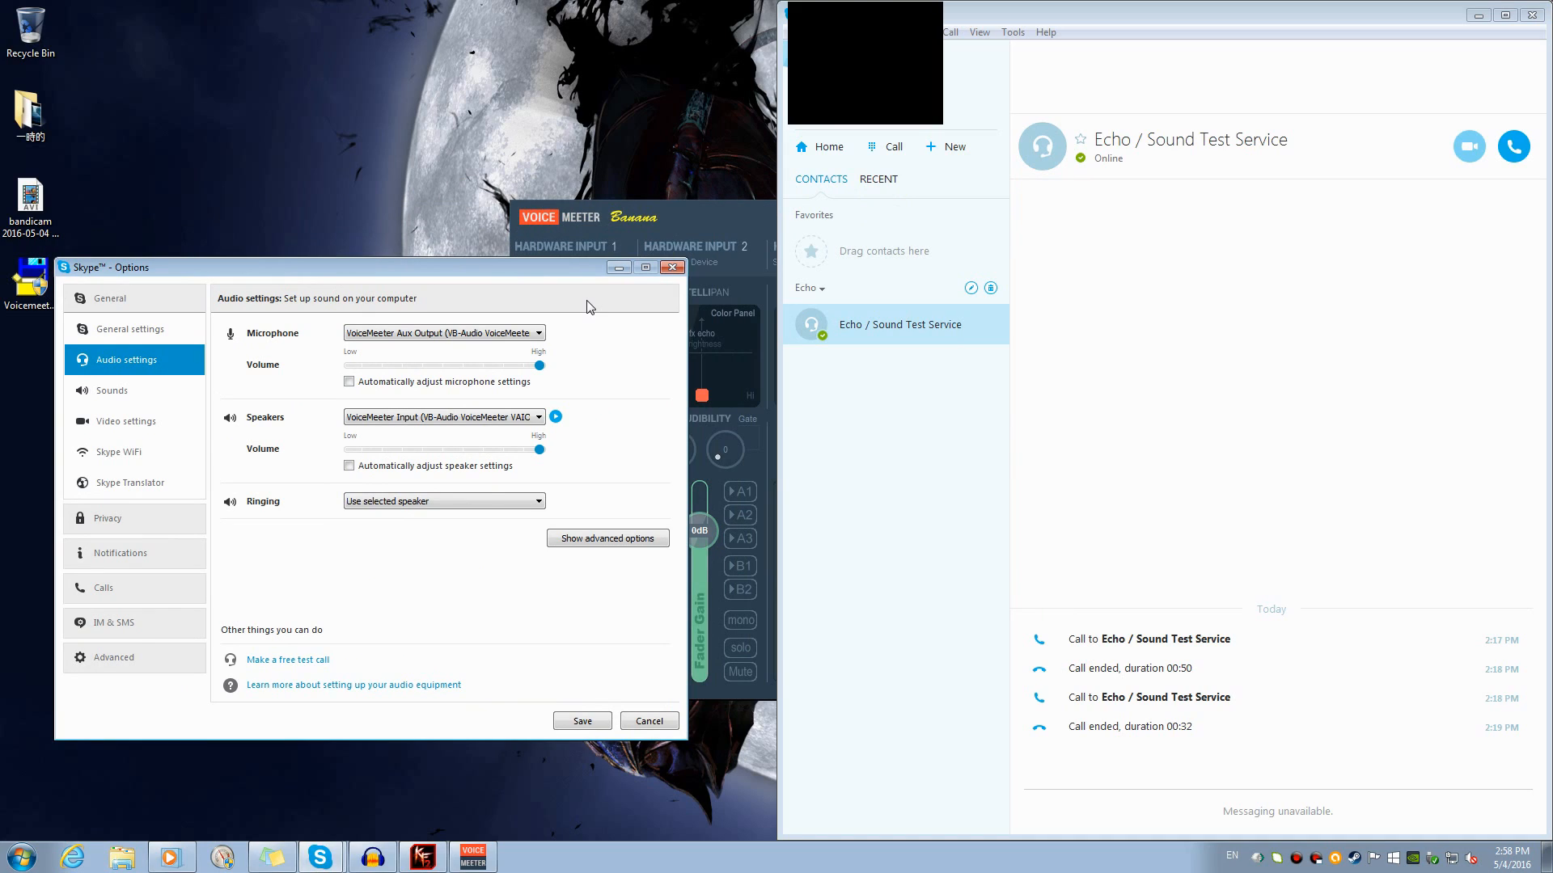
# Choose VoiceMeeter Aux Output as Skype's microphone, with the Voicemeeter mixer placed beside the options for comparison
pyautogui.click(473, 332)
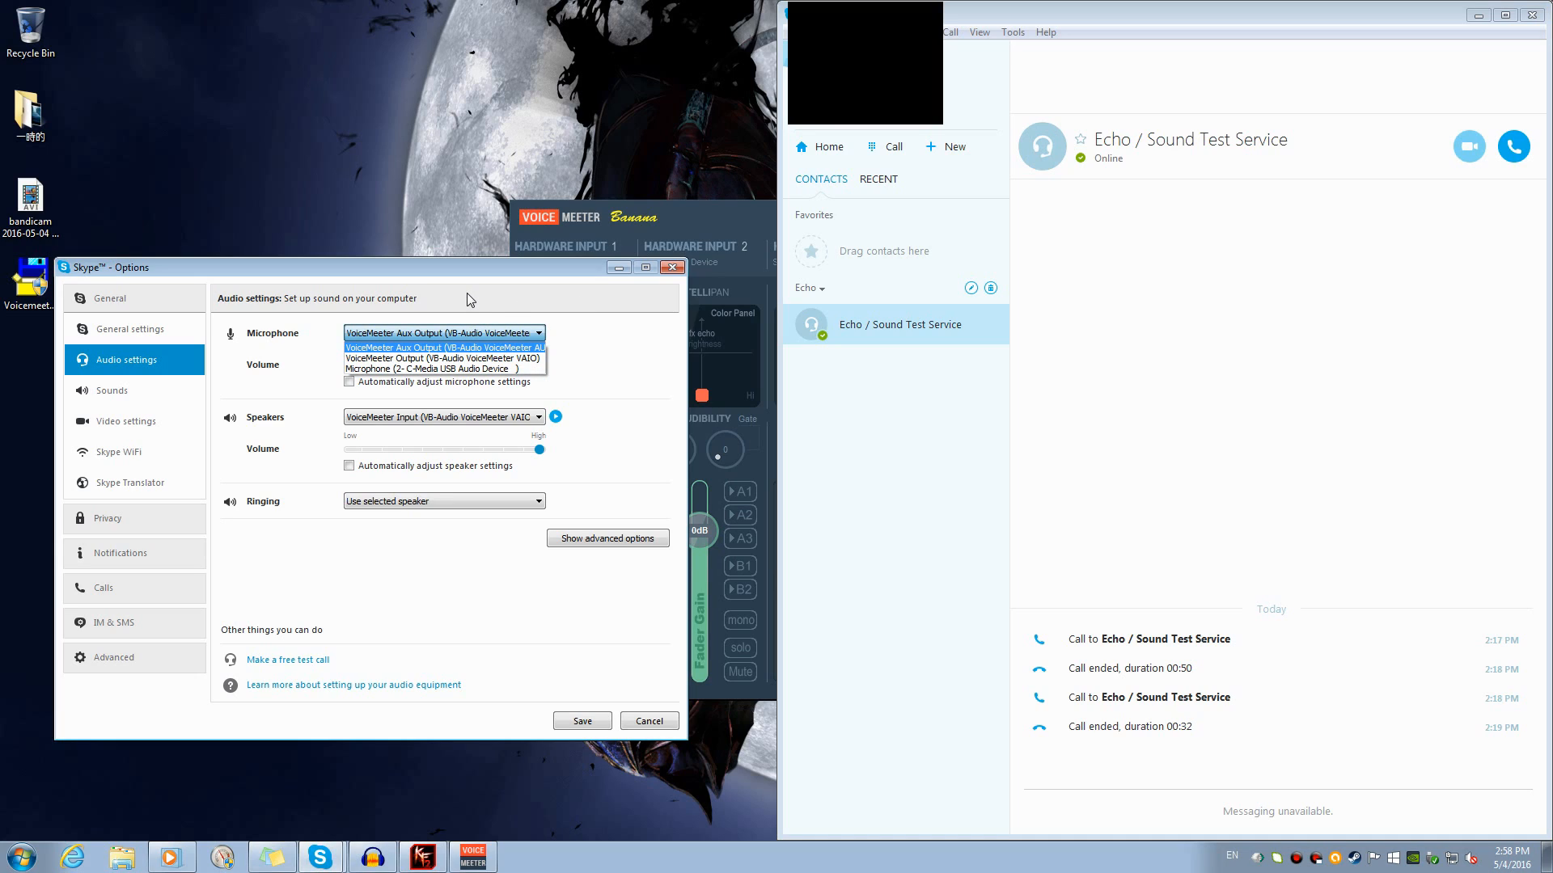
pyautogui.click(465, 349)
pyautogui.moveTo(715, 225); pyautogui.dragTo(981, 233)
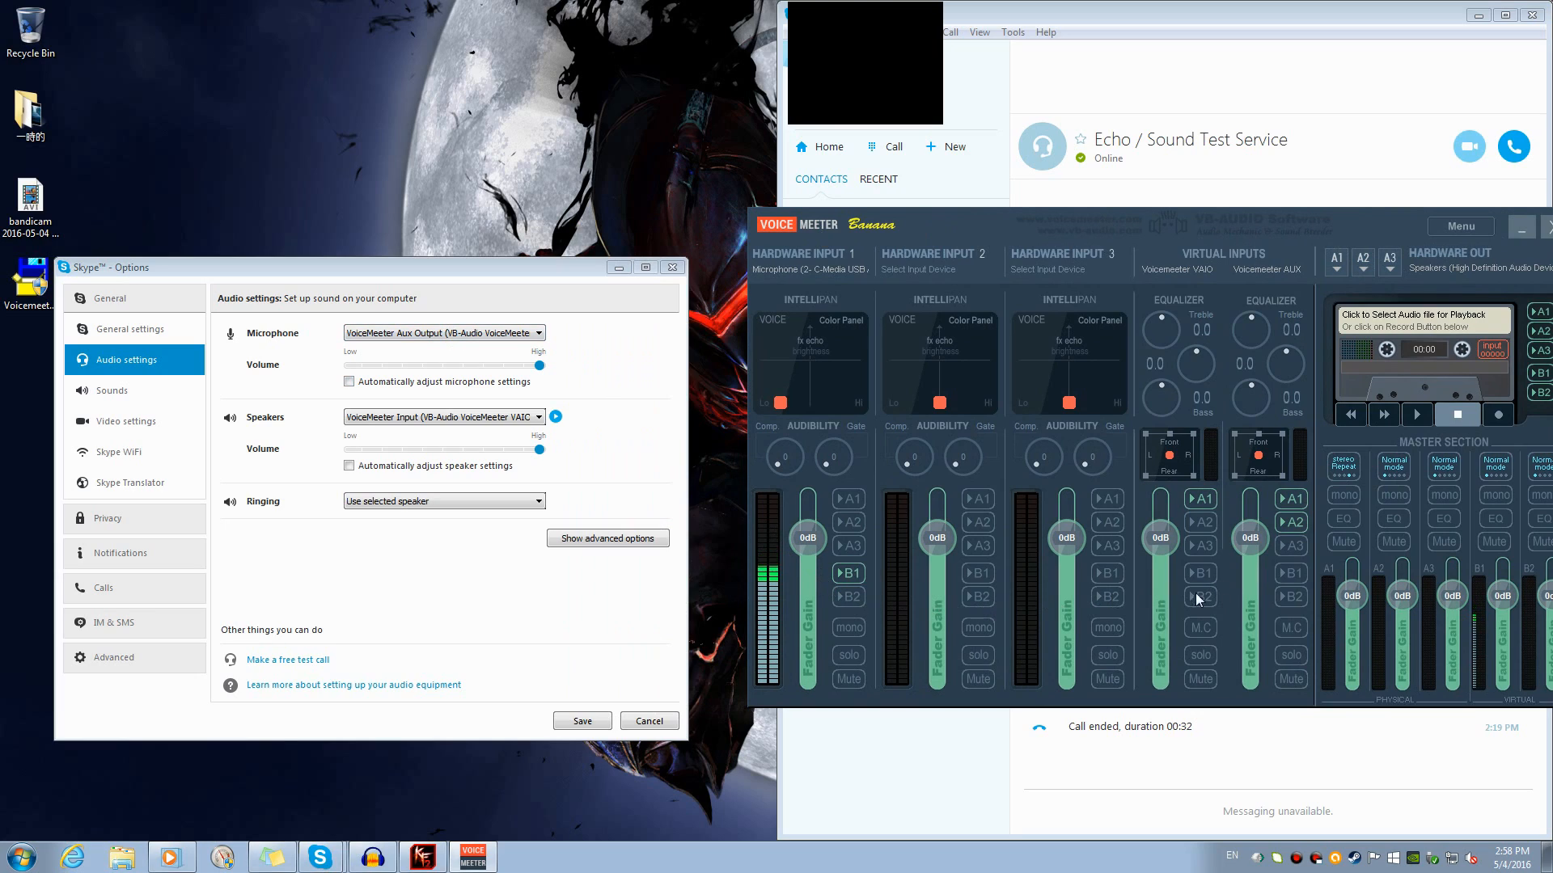
pyautogui.click(499, 335)
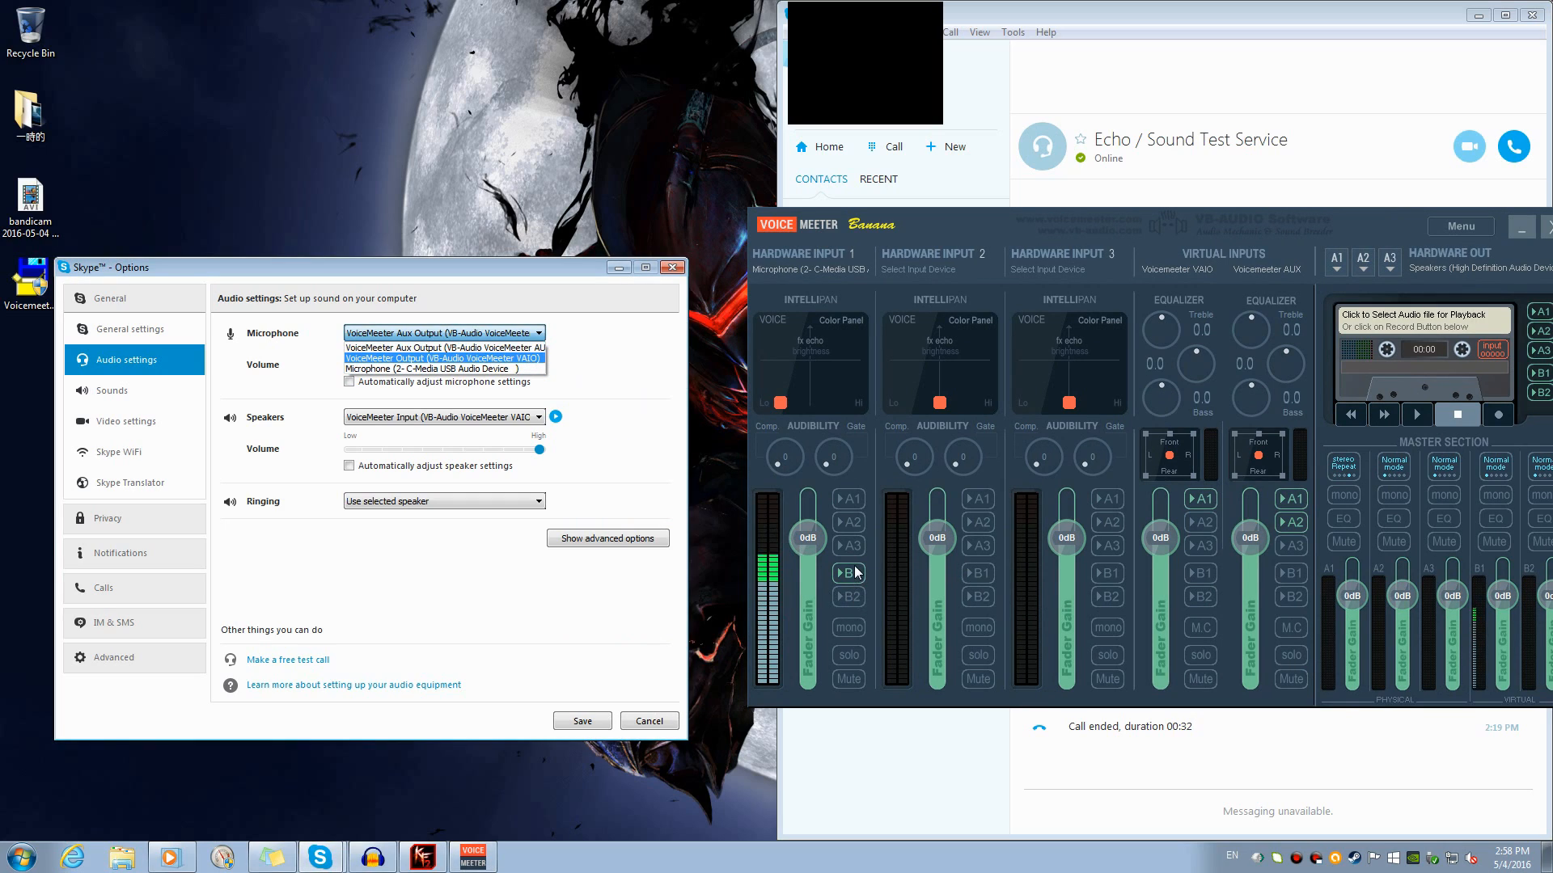
pyautogui.click(515, 349)
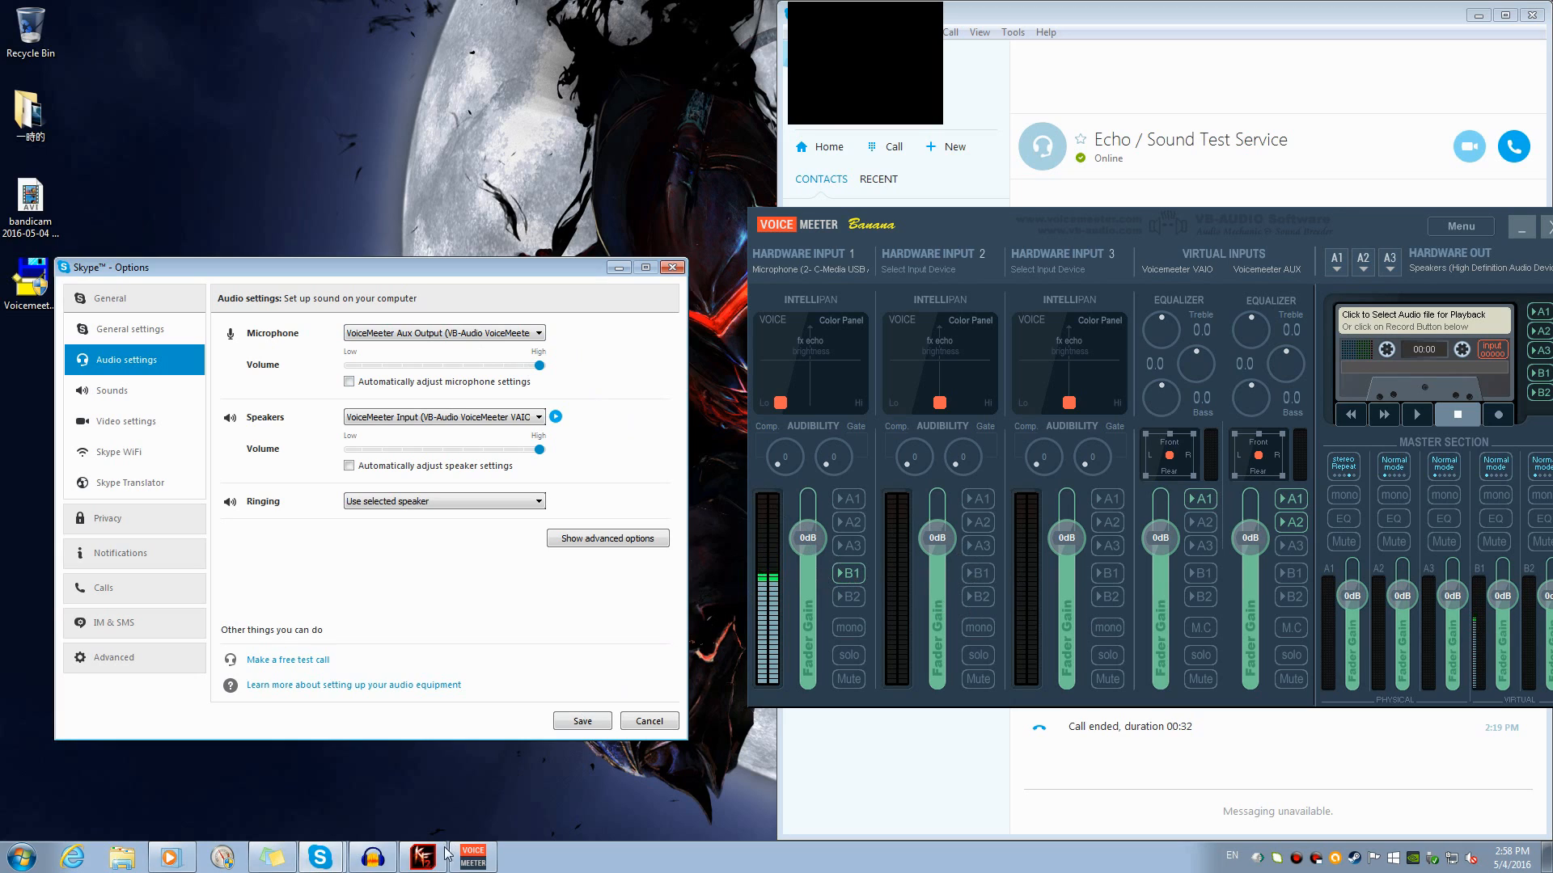
# Save Skype's audio settings and place the Voicemeeter mixer beside the Skype contact window
pyautogui.click(372, 858)
pyautogui.click(701, 15)
pyautogui.moveTo(1389, 223); pyautogui.dragTo(689, 236)
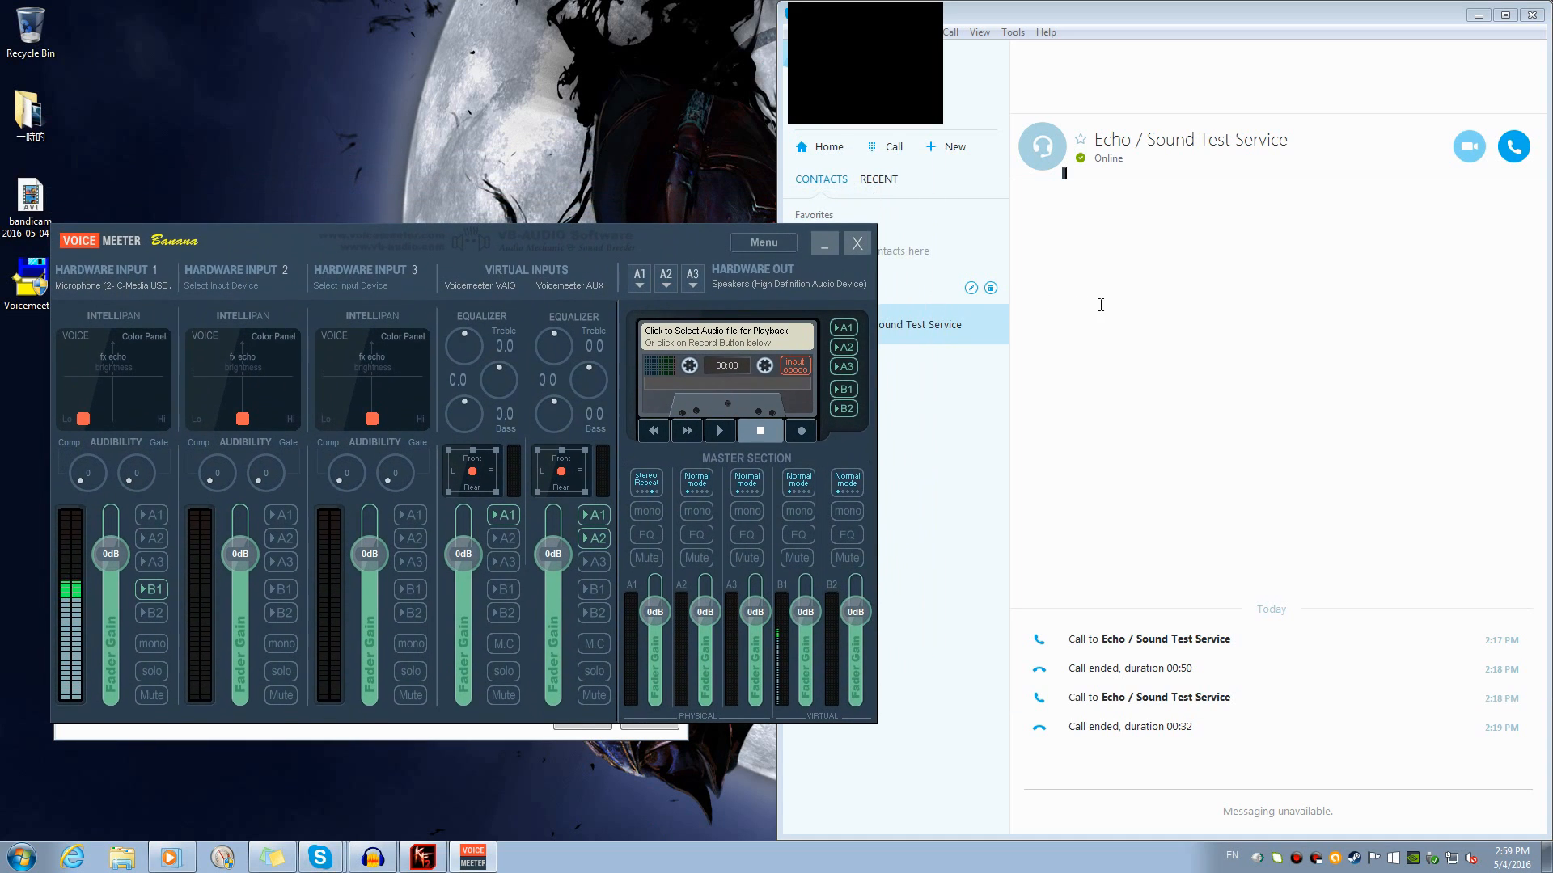
pyautogui.click(1186, 351)
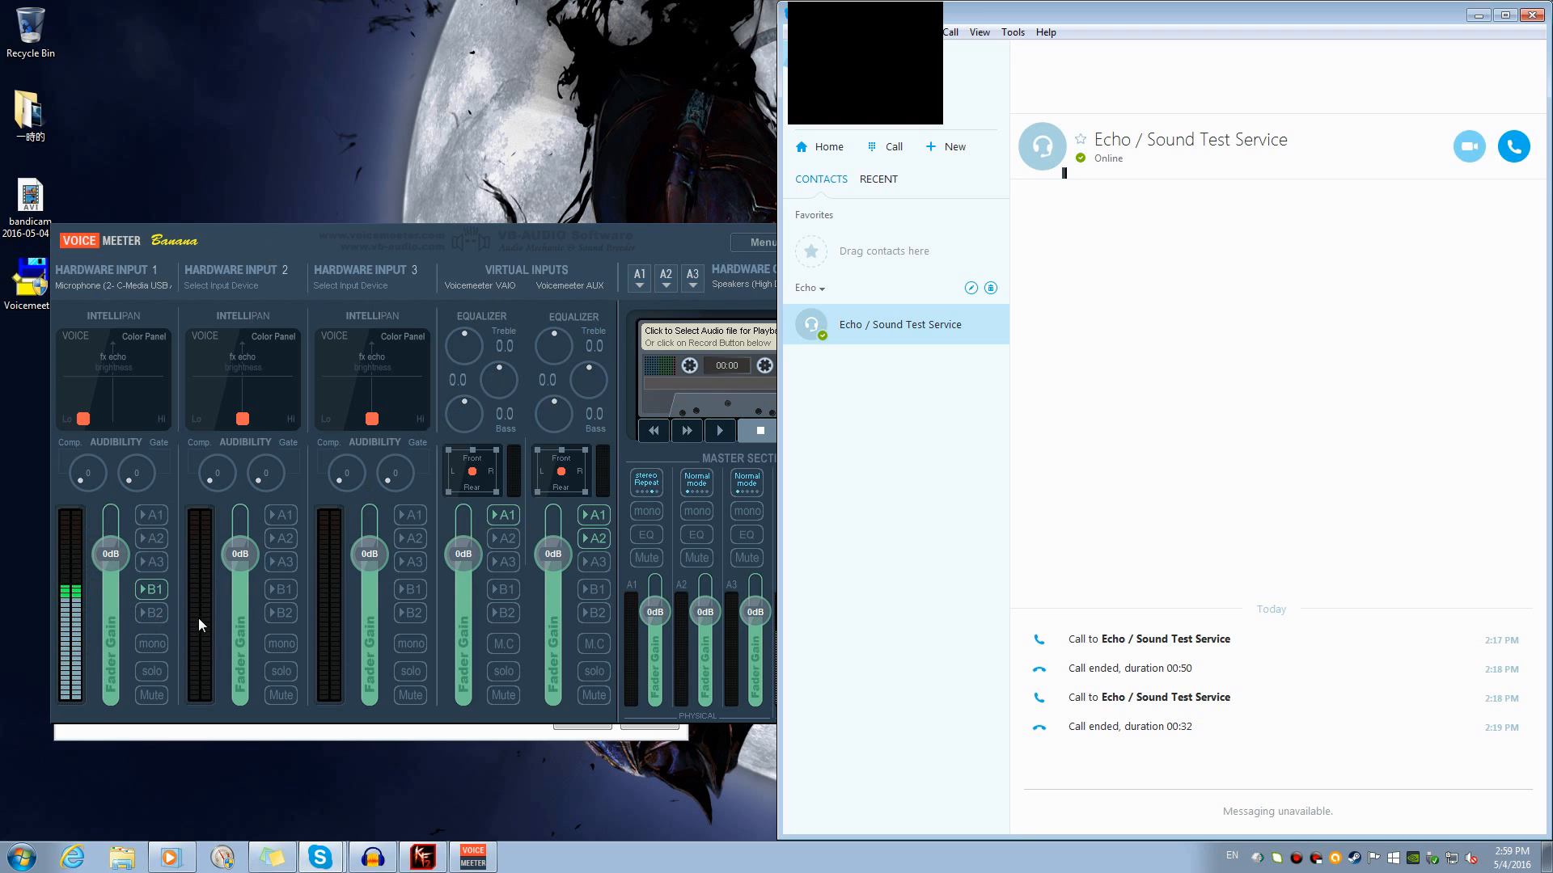
pyautogui.moveTo(649, 259); pyautogui.dragTo(1249, 248)
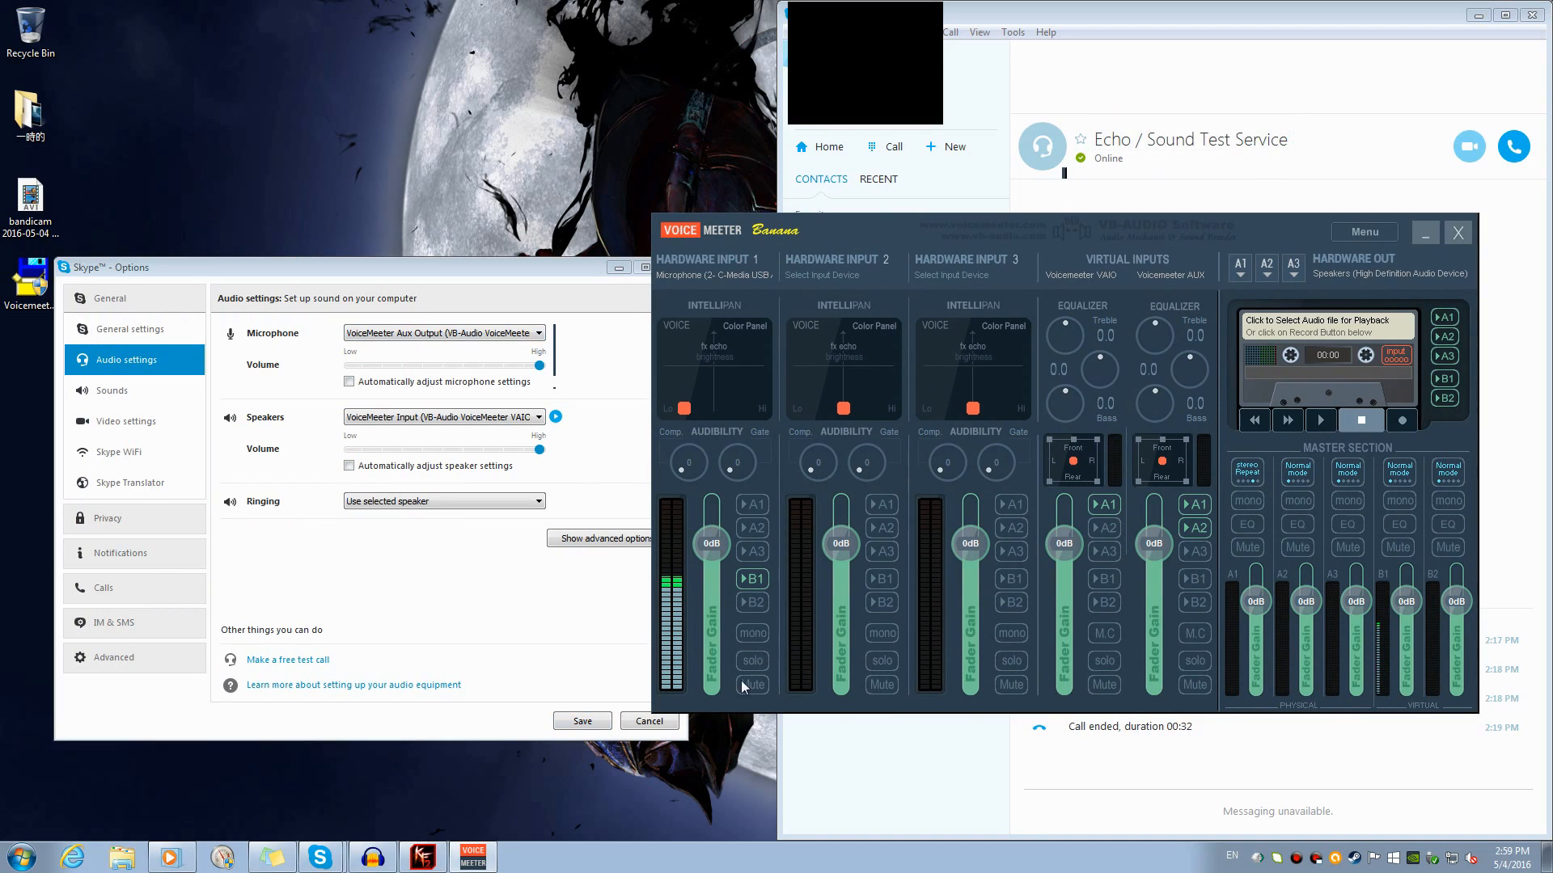
pyautogui.click(582, 720)
pyautogui.moveTo(1262, 229); pyautogui.dragTo(650, 212)
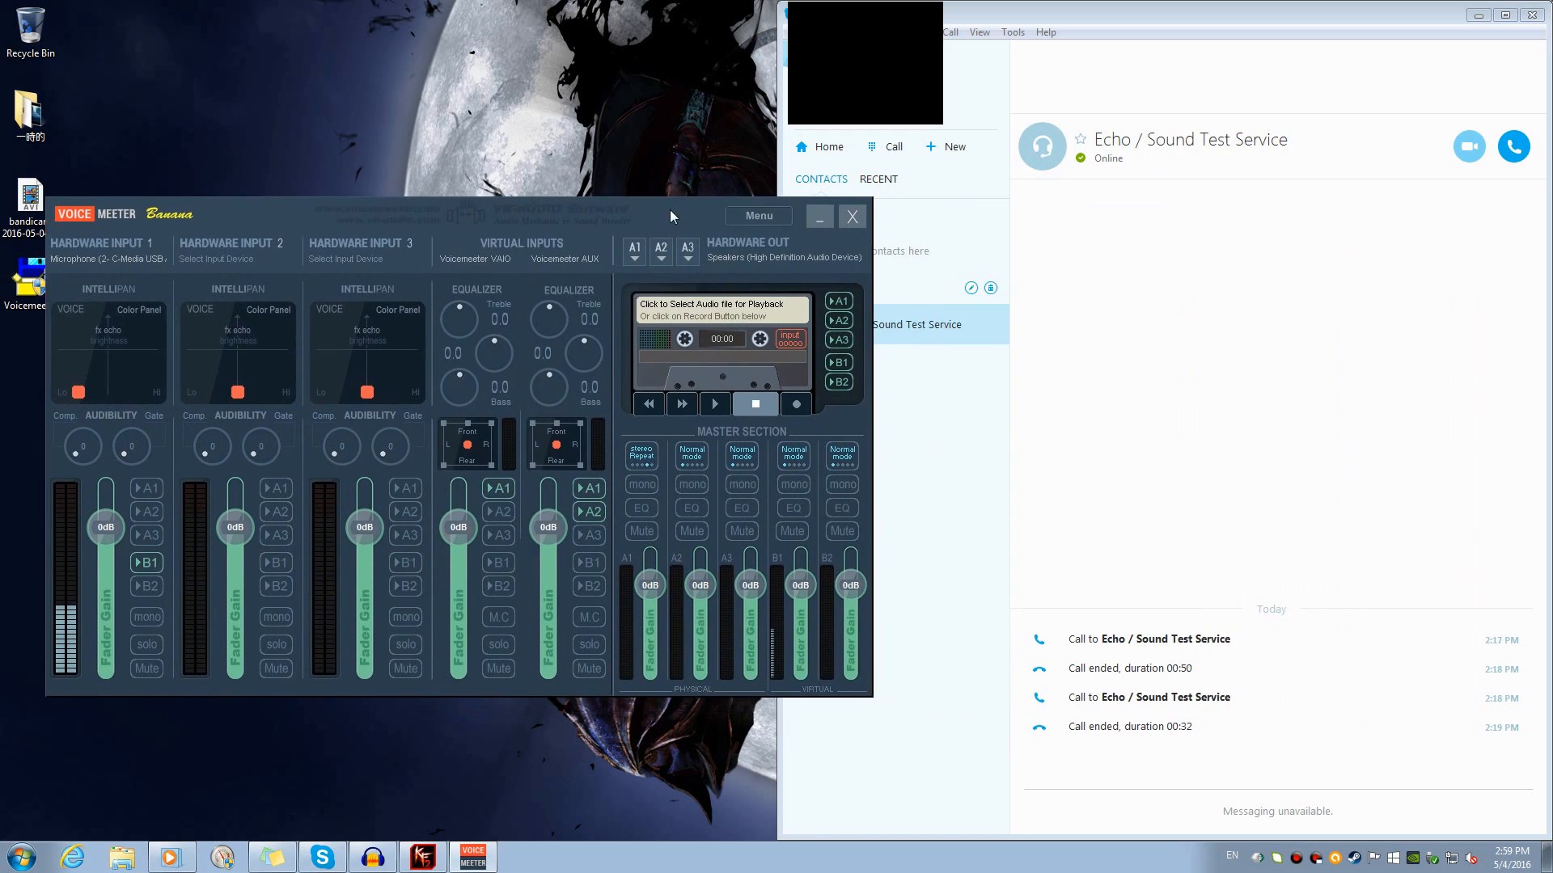
# Make a test call to Echo / Sound Test Service, watch the Voicemeeter meters during it, and hang up
pyautogui.click(1513, 145)
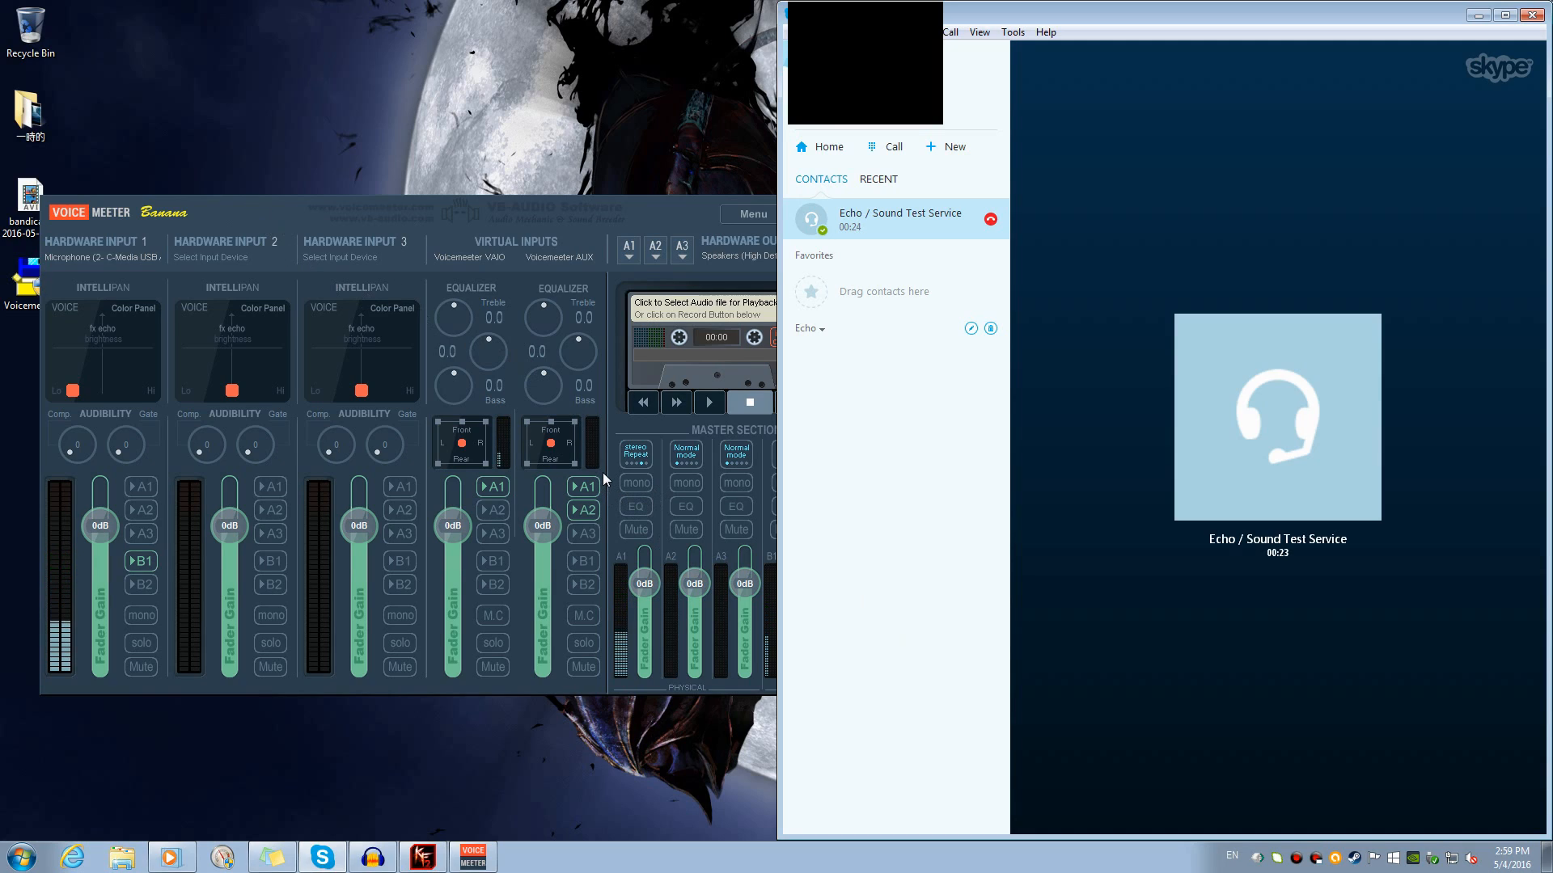
pyautogui.moveTo(1154, 655)
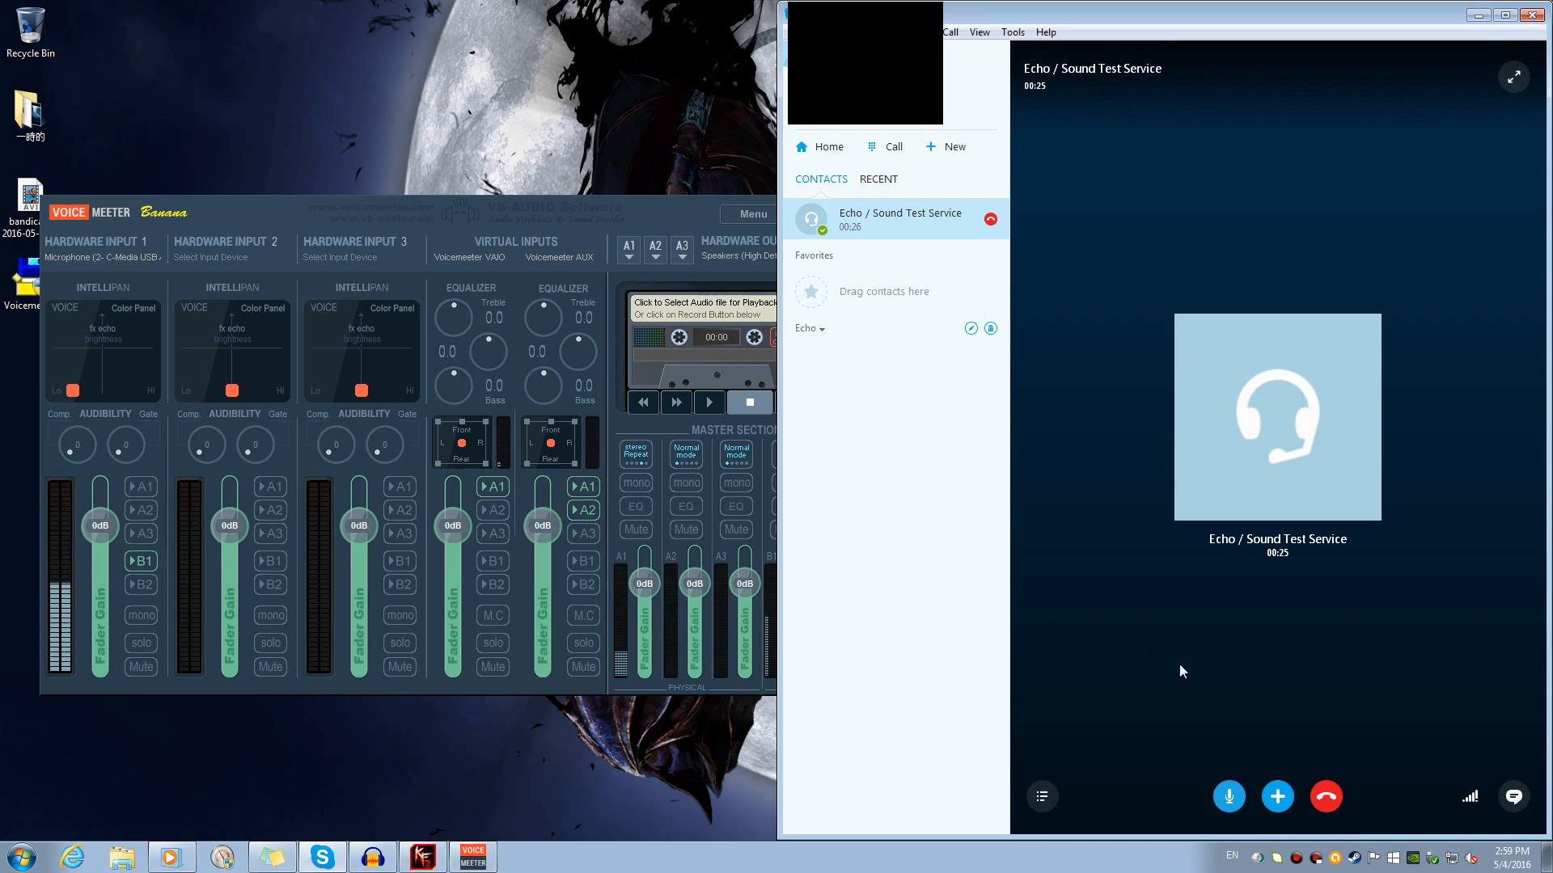
pyautogui.click(1327, 798)
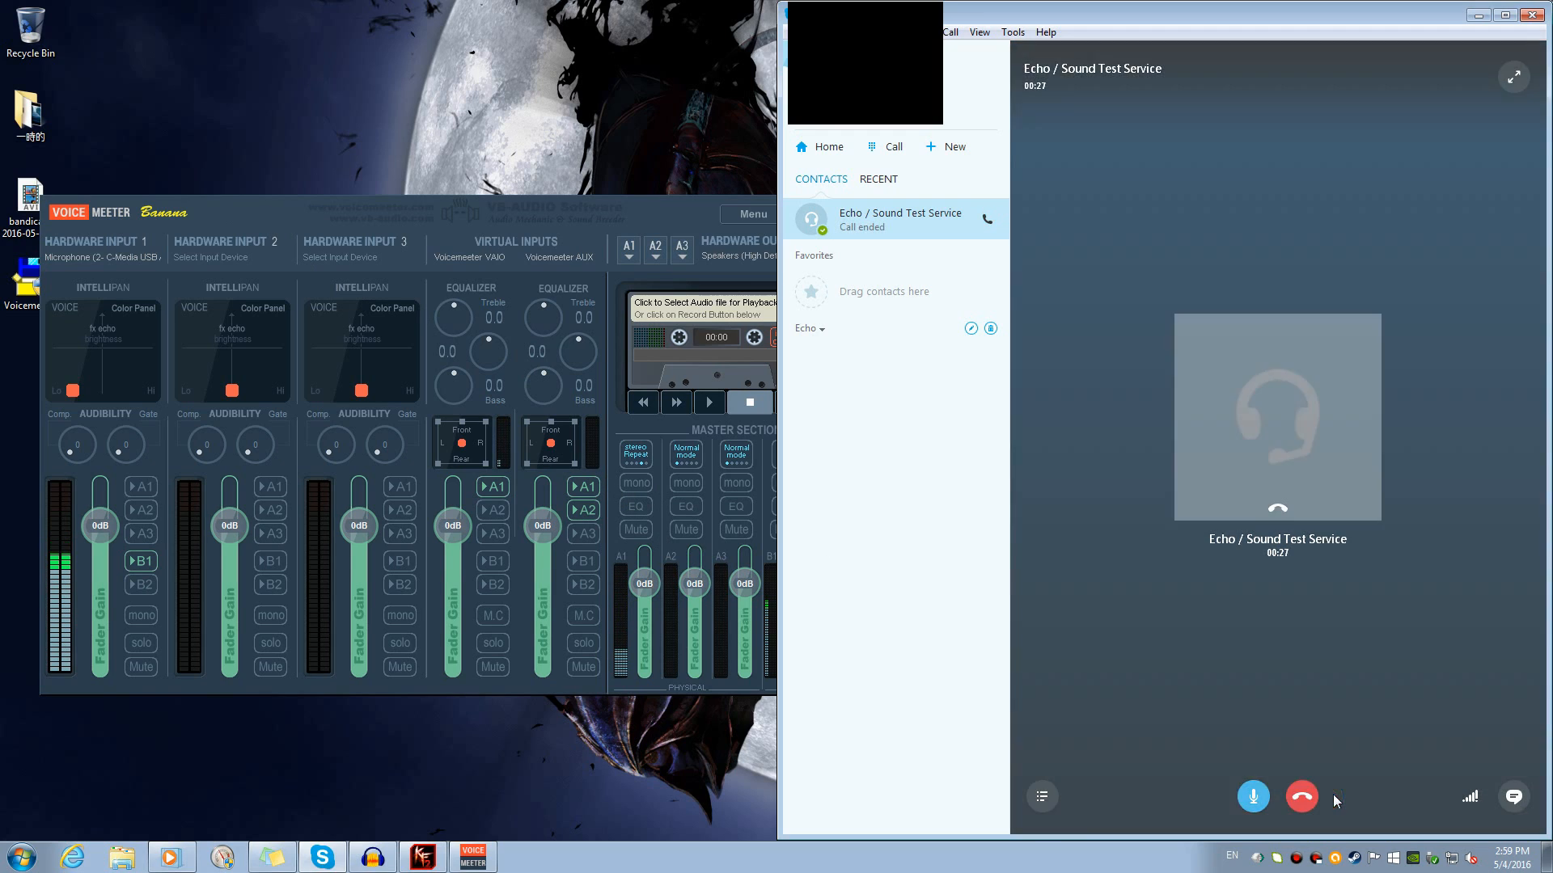
# Enable output B2 for Hardware Input 1 and repeat the test call to Echo / Sound Test Service, hanging up at the end
pyautogui.click(150, 582)
pyautogui.click(1513, 148)
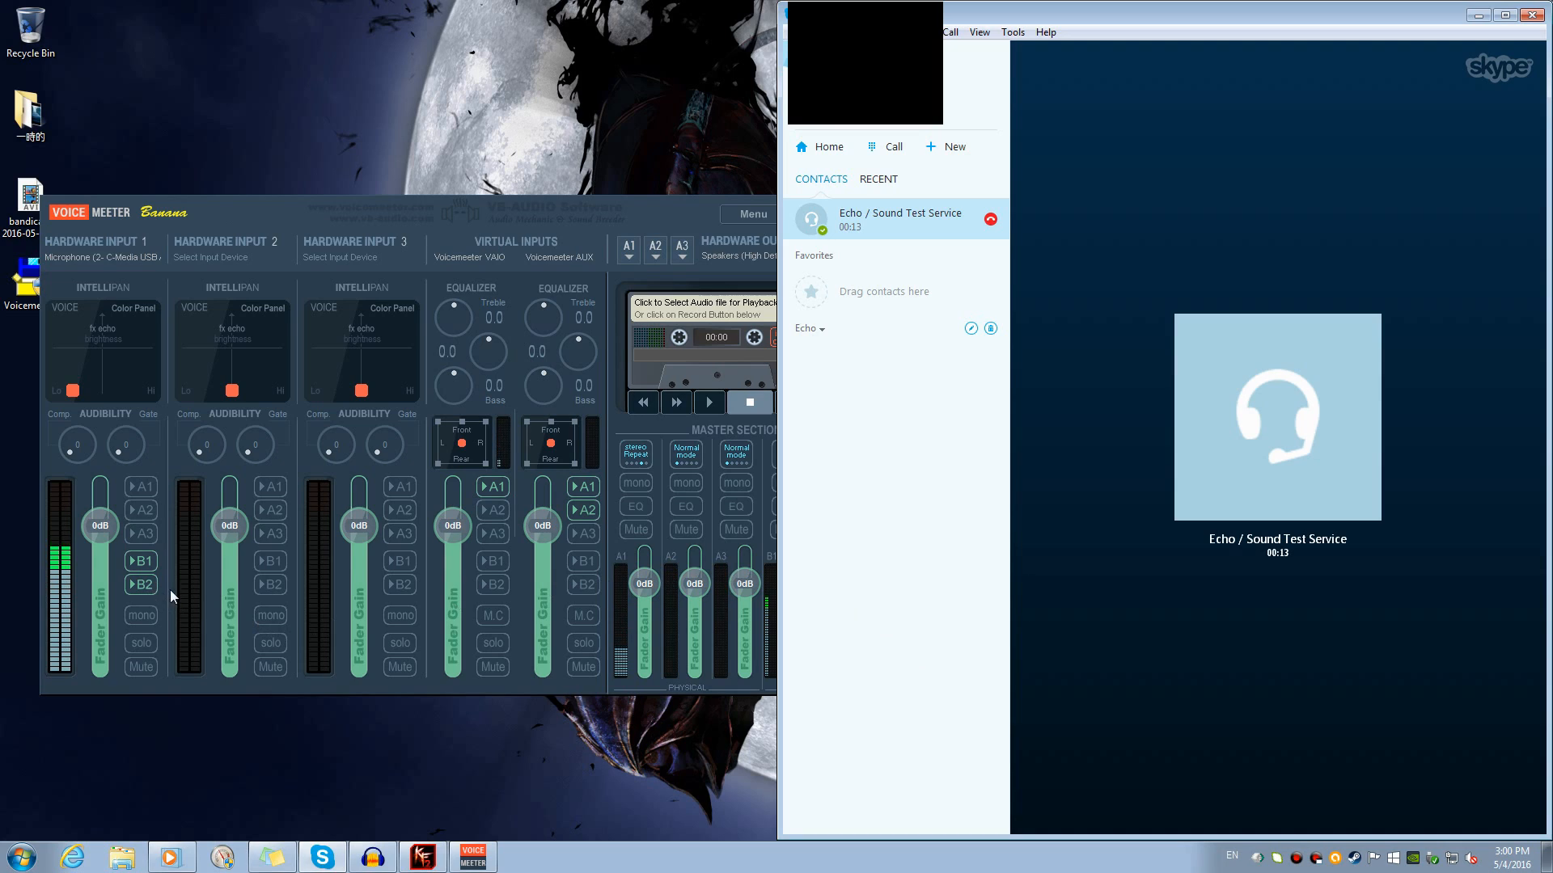
pyautogui.moveTo(1269, 234)
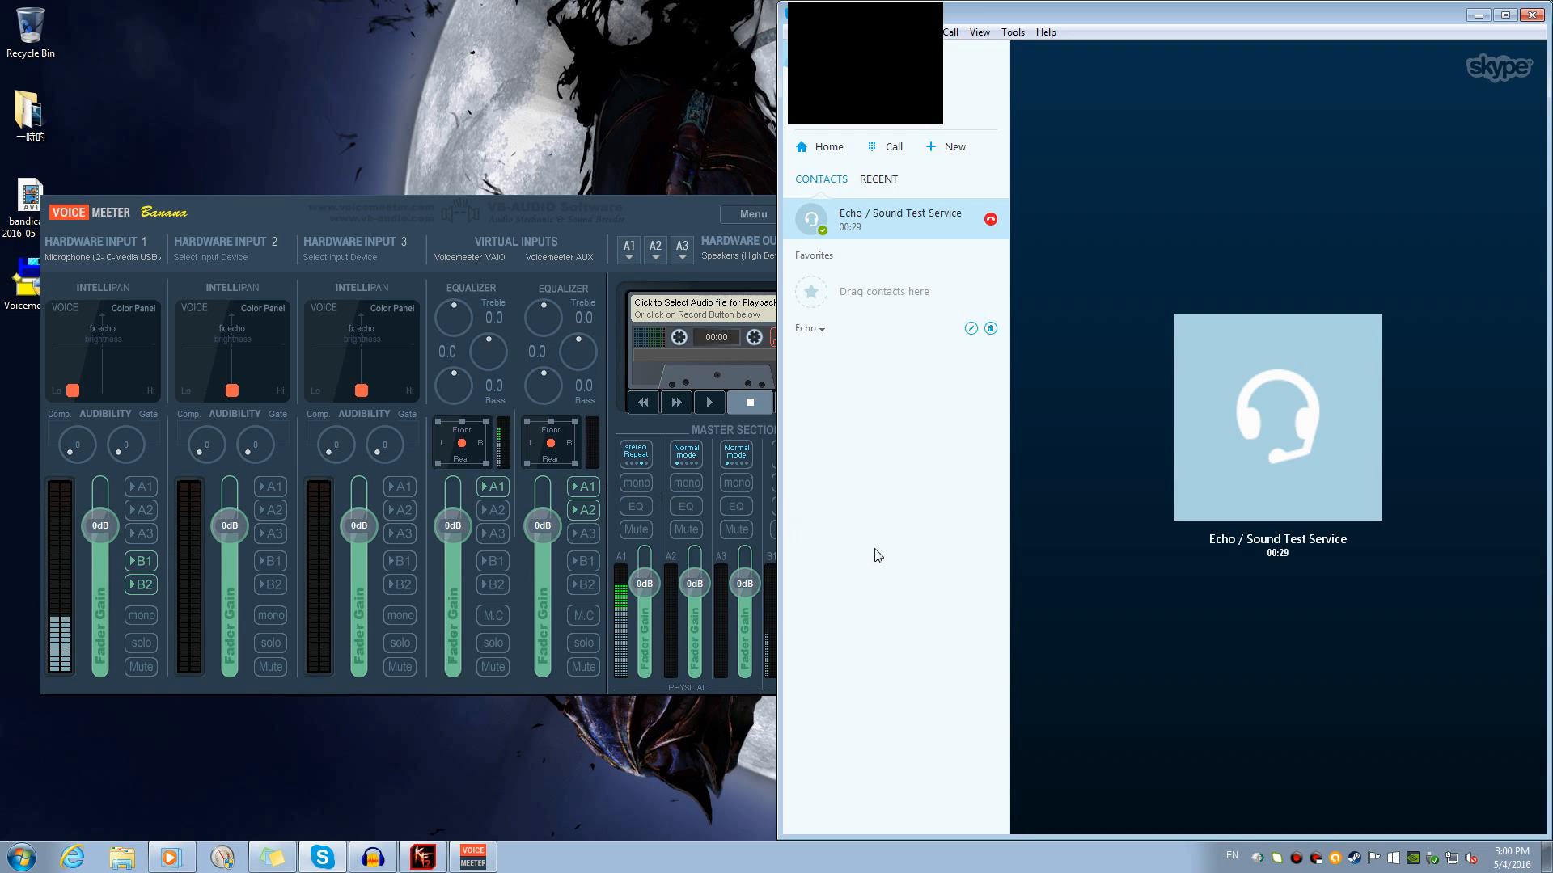
pyautogui.moveTo(1285, 646)
pyautogui.click(1335, 798)
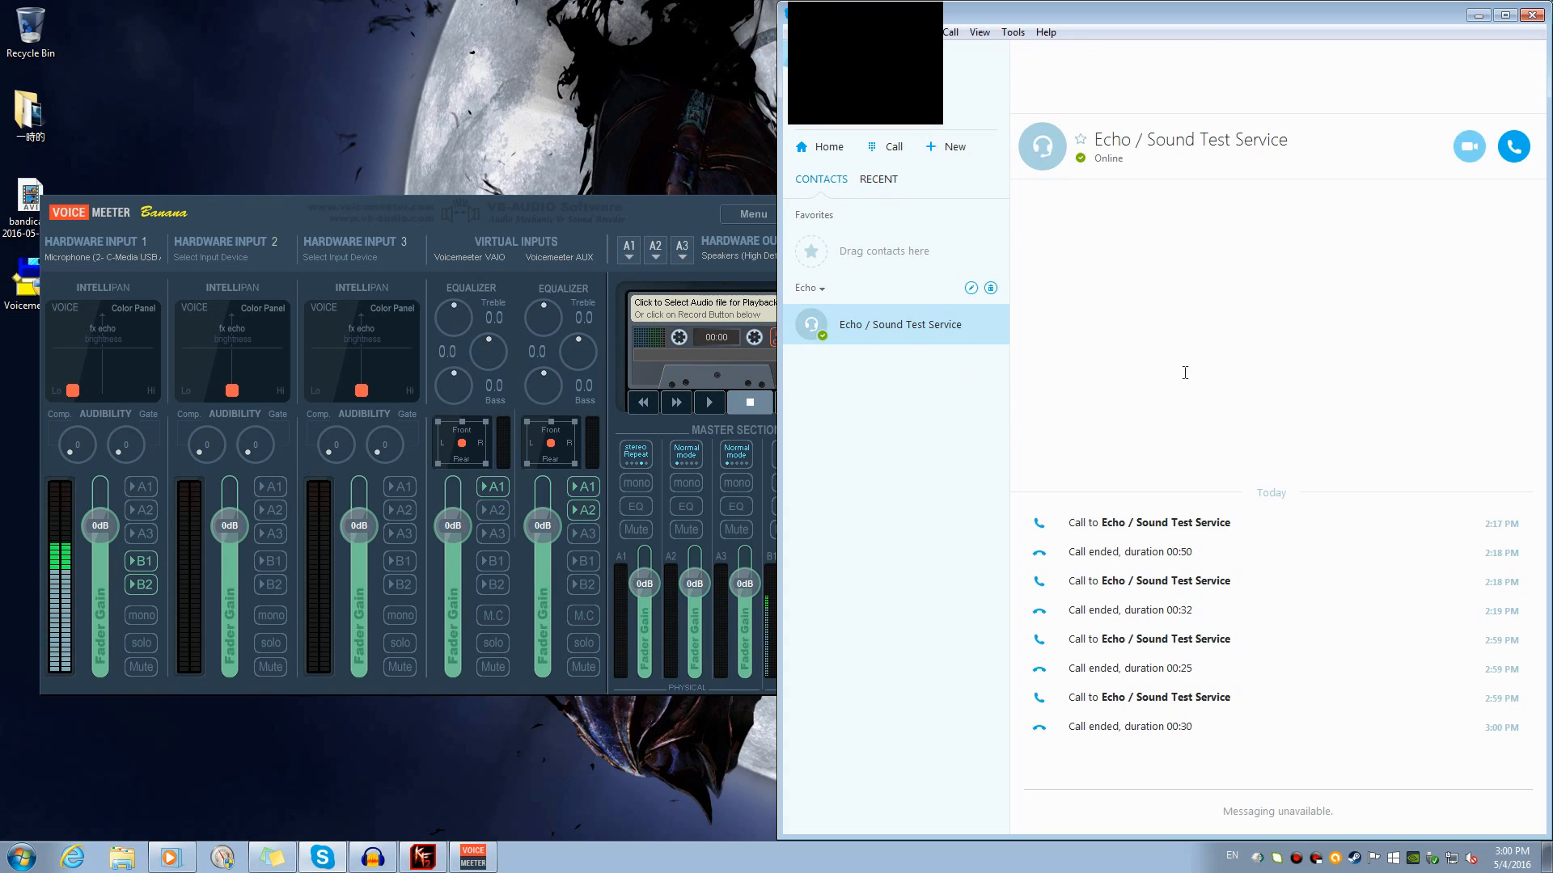
# Switch to Windows Media Player, play Merry Go at reduced volume, check its signal in Voicemeeter's virtual input, and pause the track
pyautogui.moveTo(384, 209); pyautogui.dragTo(889, 215)
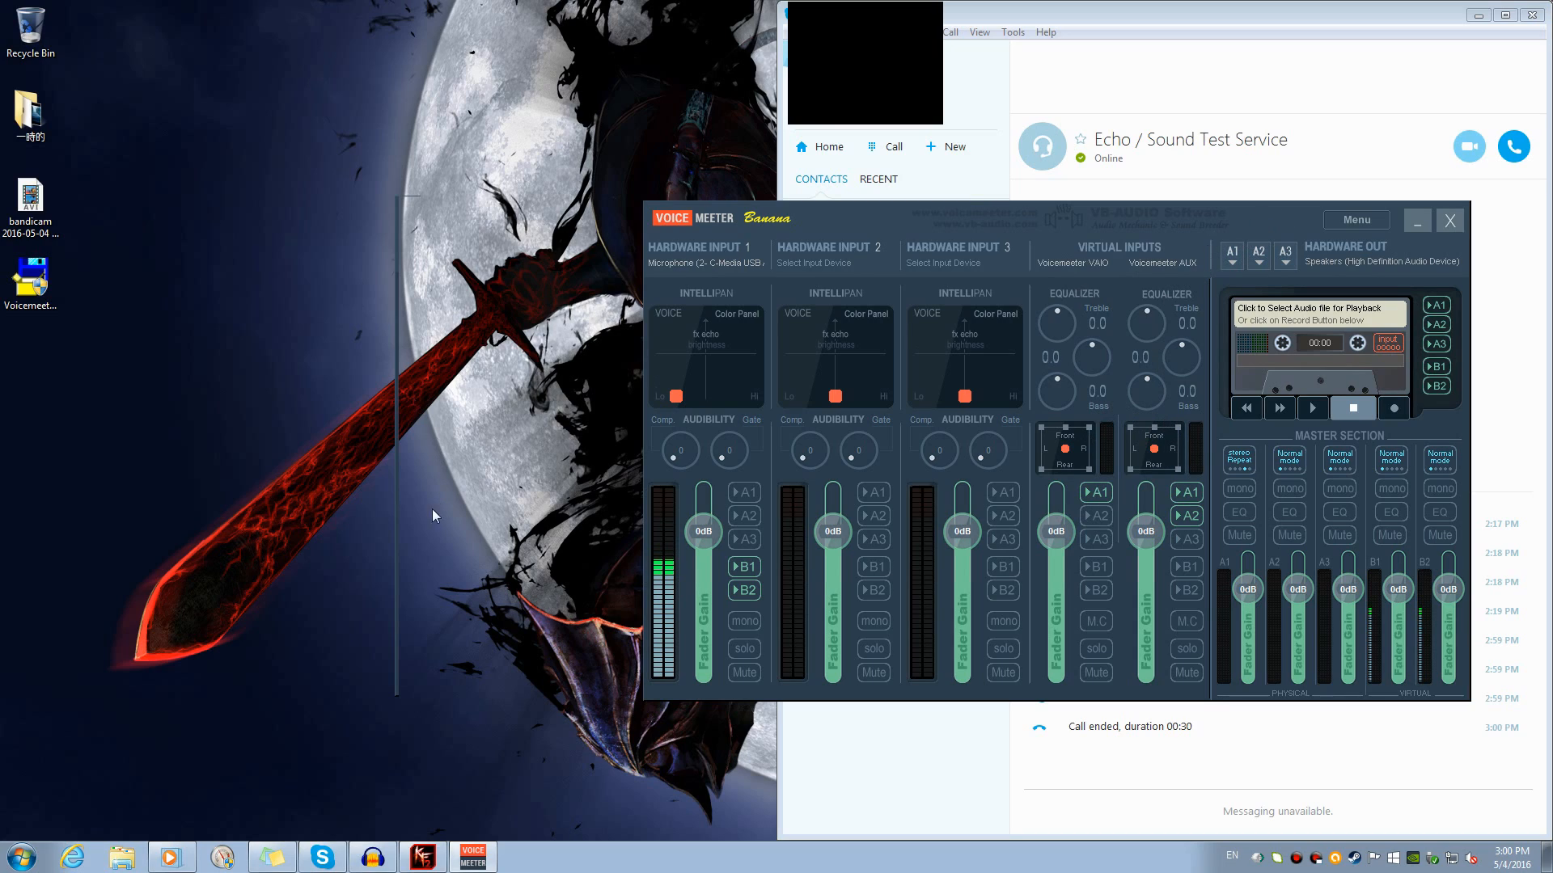
pyautogui.click(169, 858)
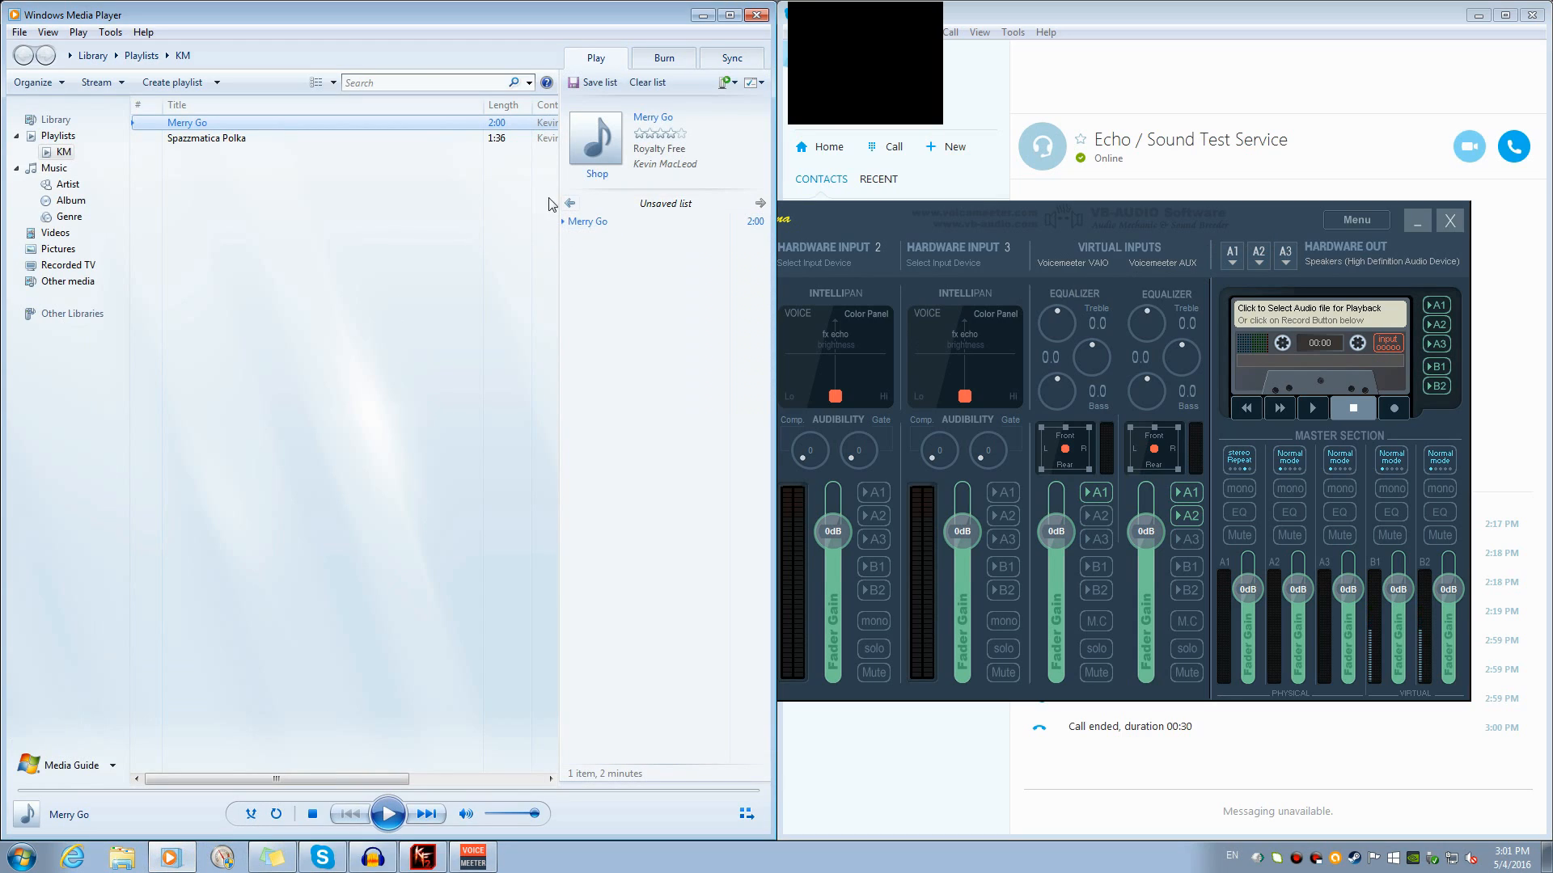
pyautogui.click(504, 815)
pyautogui.click(400, 812)
pyautogui.click(507, 816)
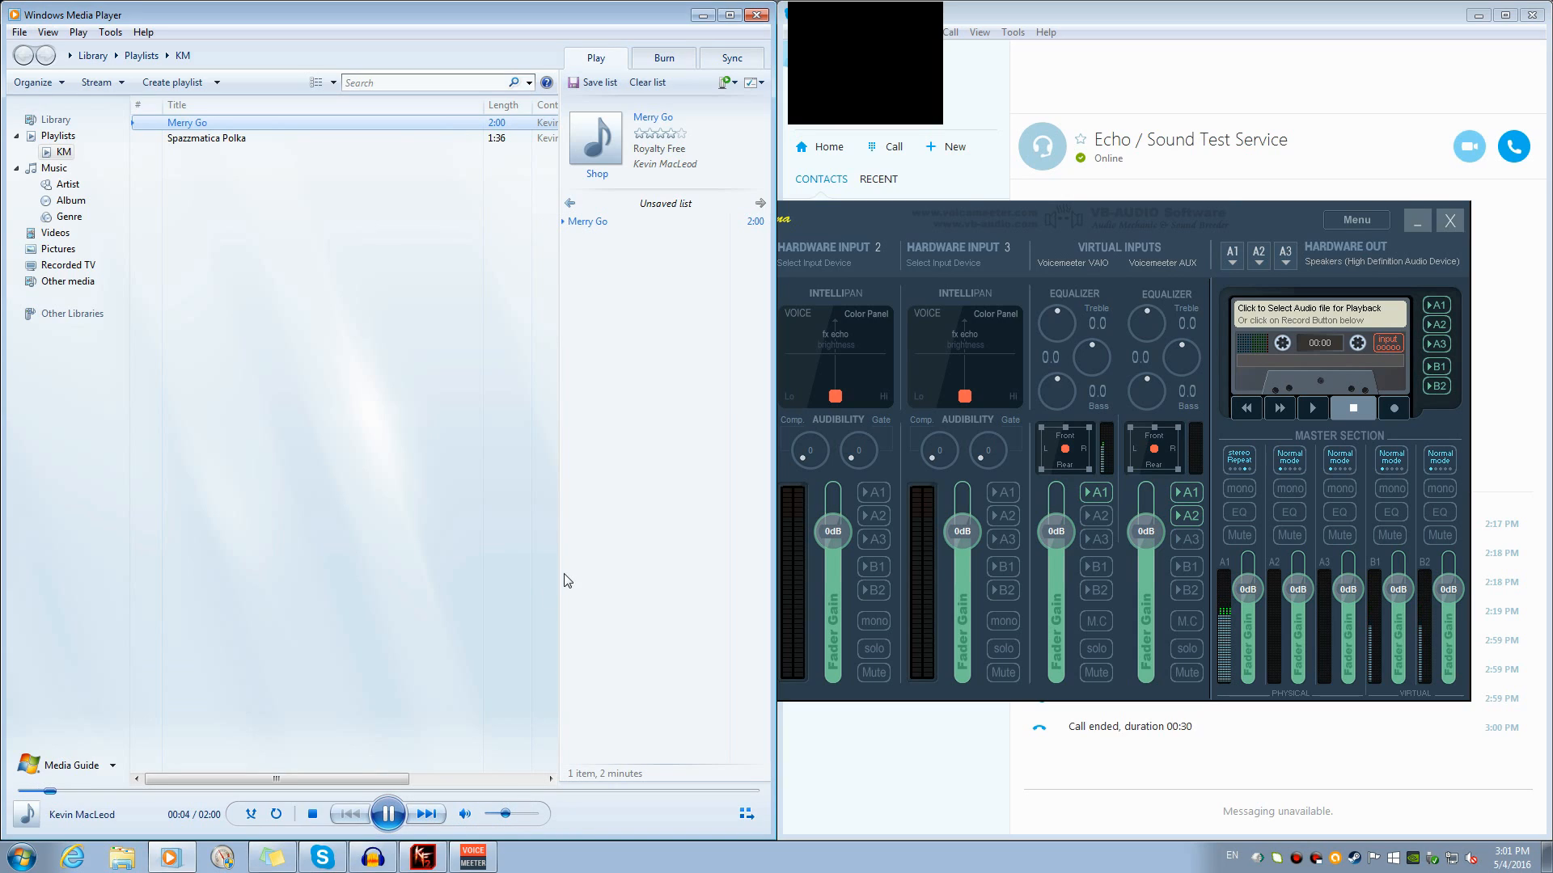
pyautogui.click(1264, 230)
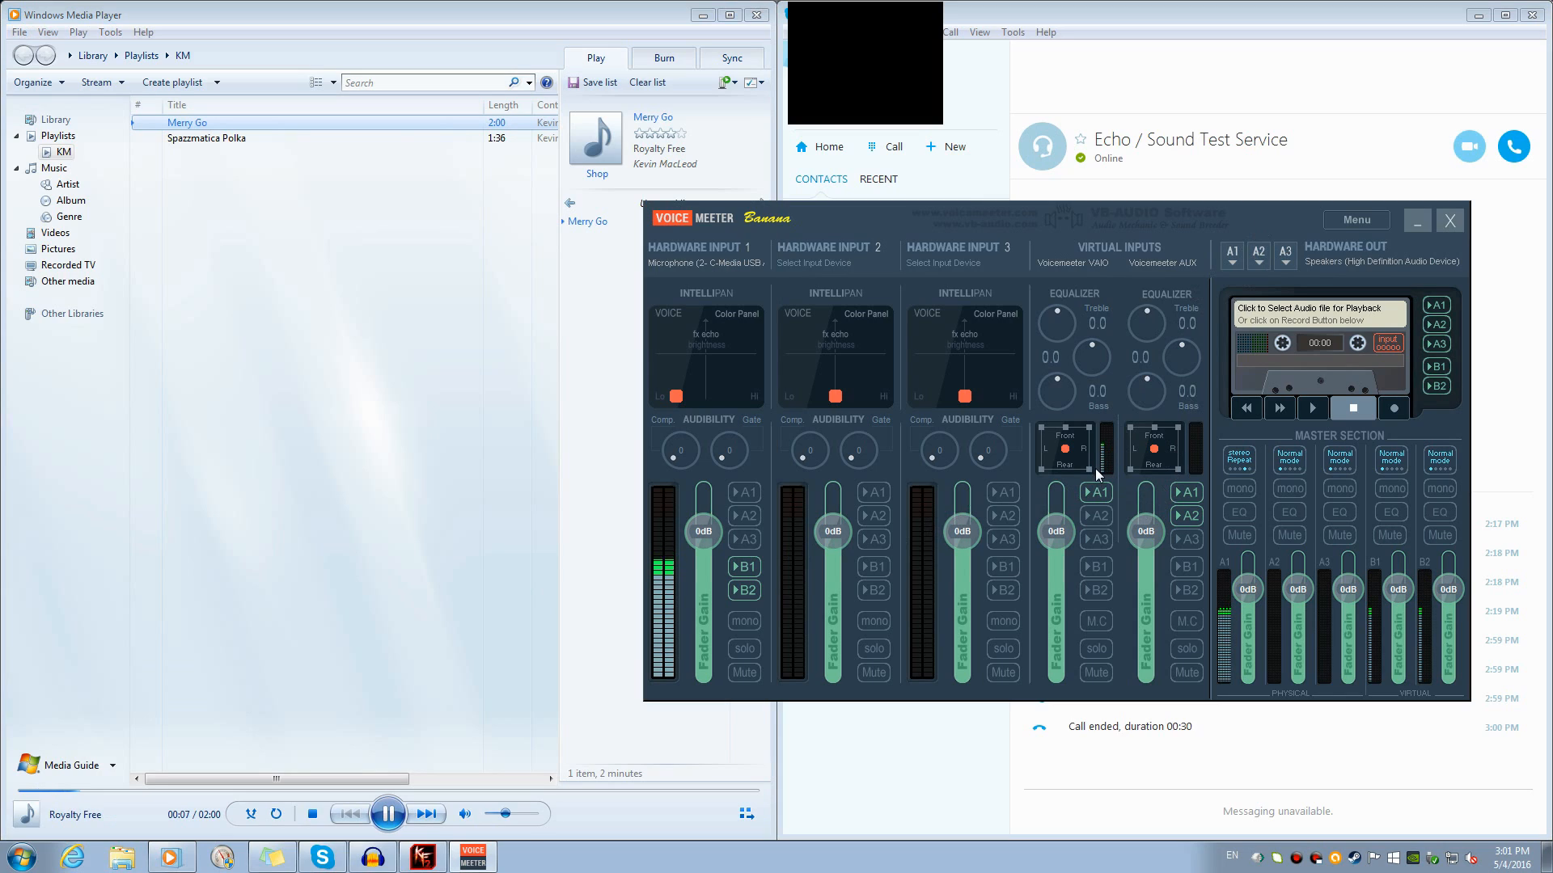
pyautogui.click(385, 813)
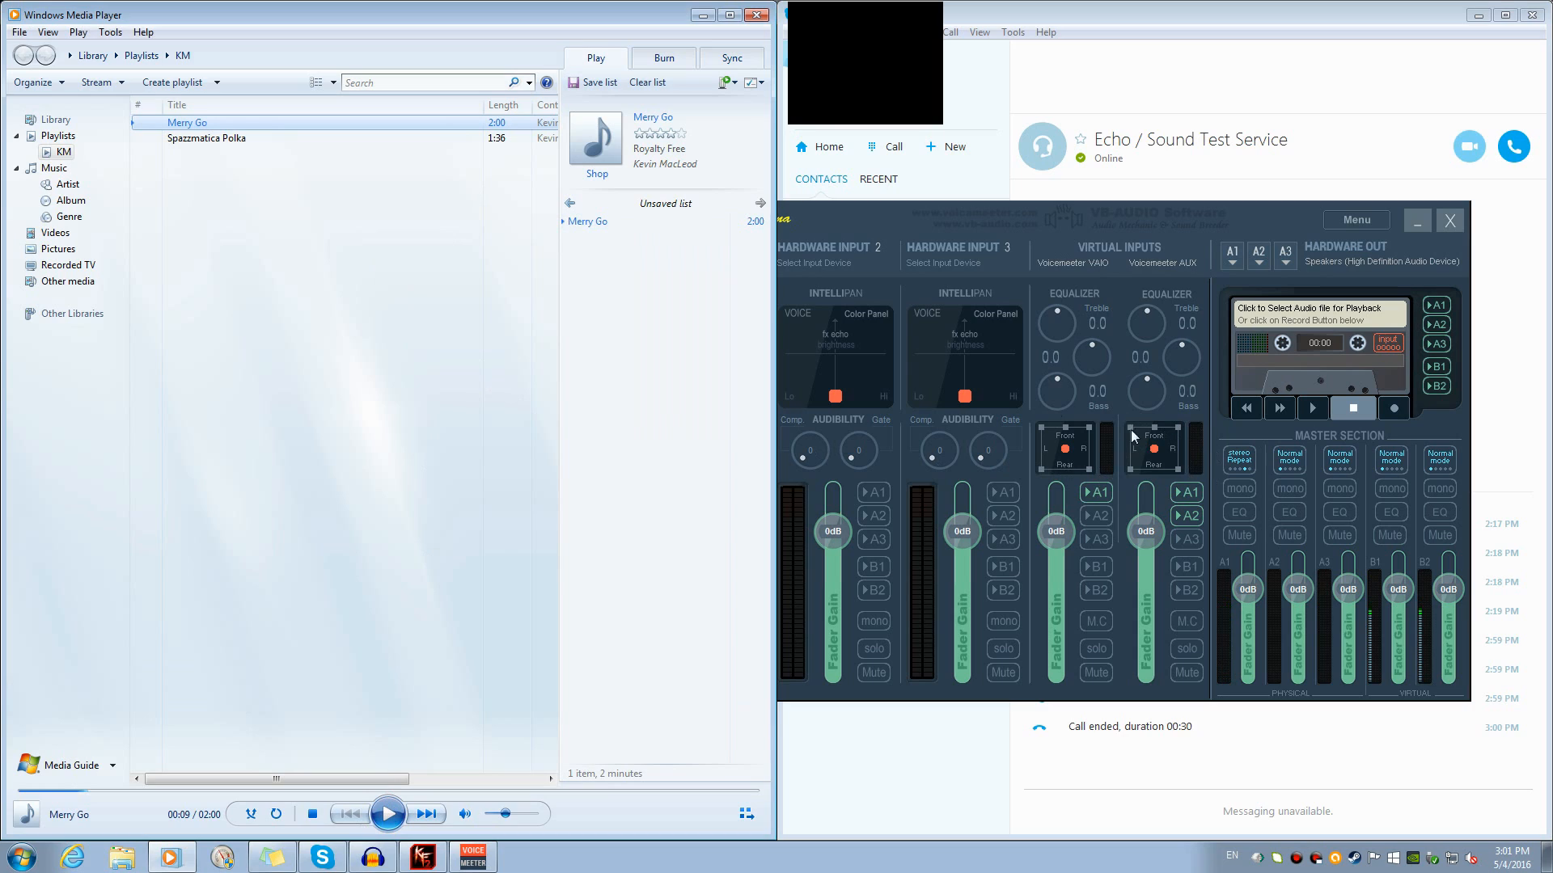
# Open the properties of the Speakers device in Windows Media Player's options to view its audio device
pyautogui.click(111, 32)
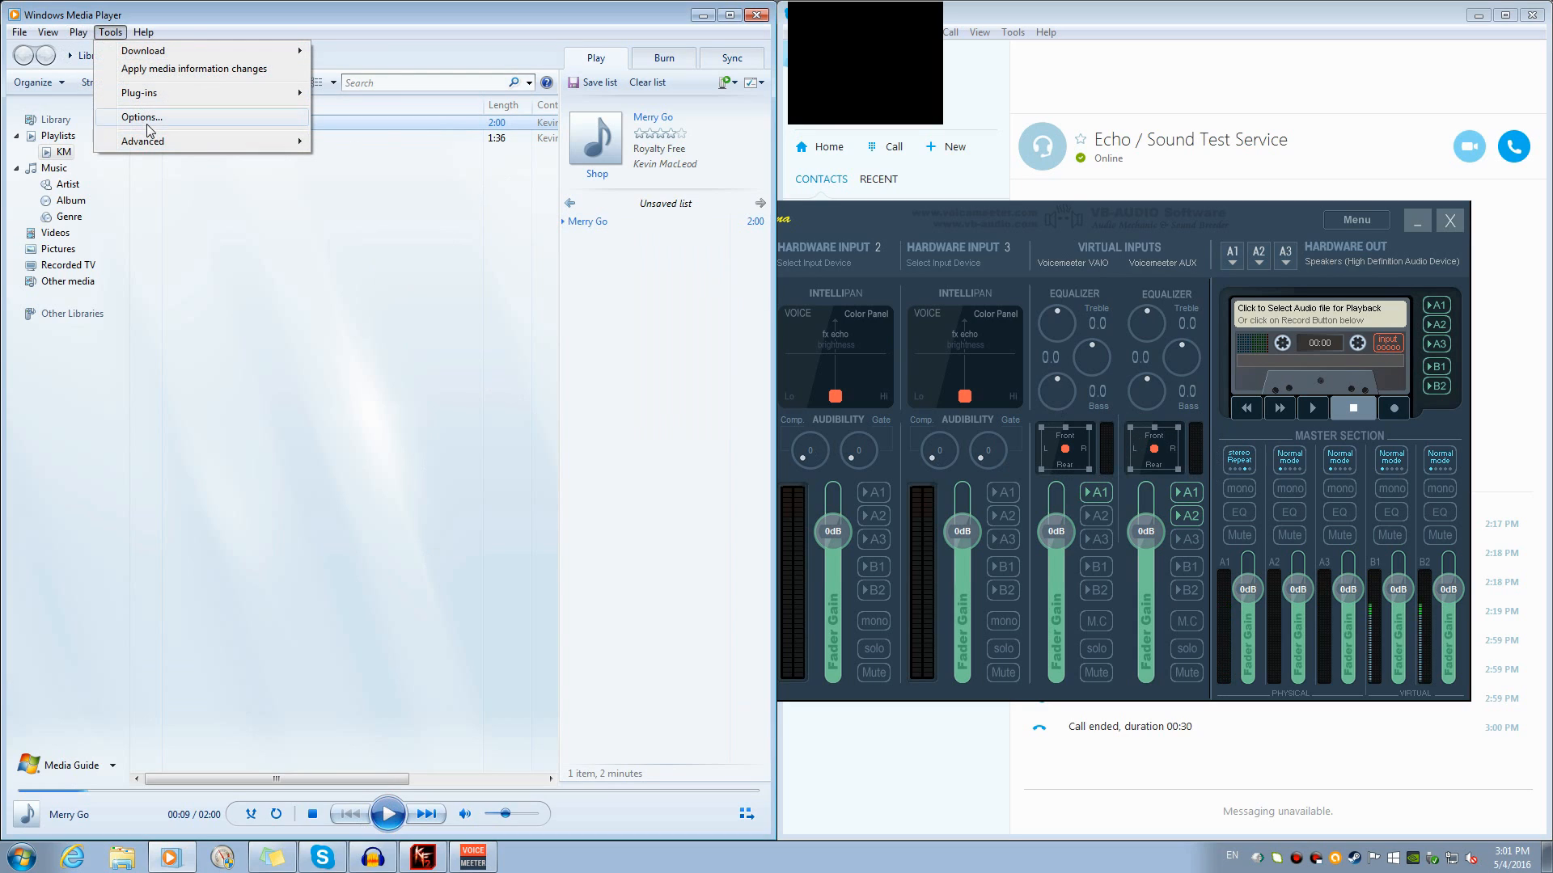
pyautogui.click(148, 117)
pyautogui.click(183, 68)
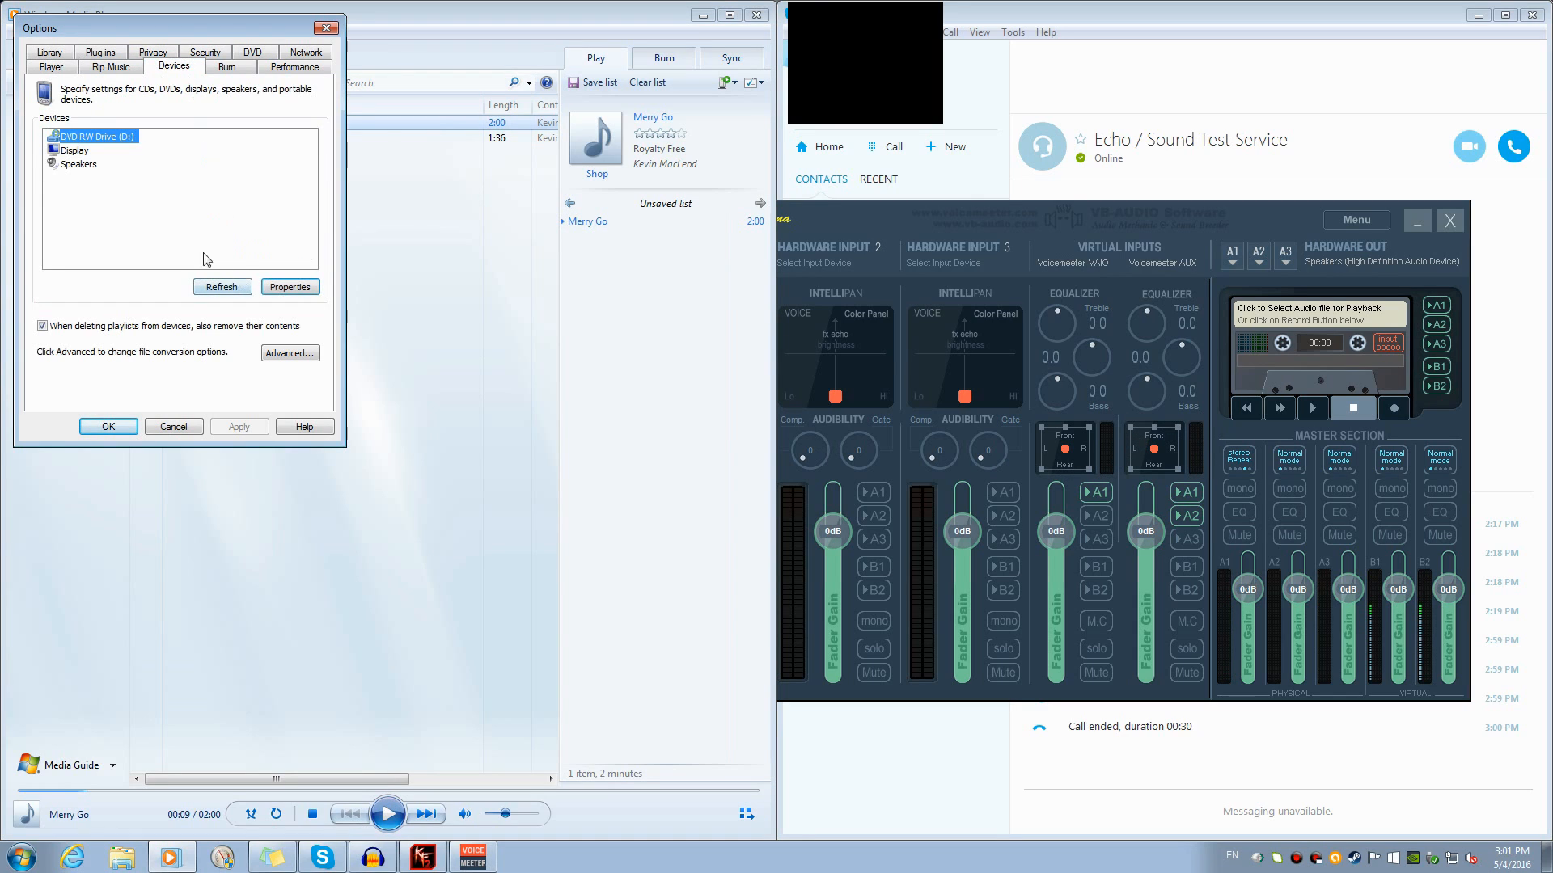
pyautogui.click(76, 164)
pyautogui.click(289, 287)
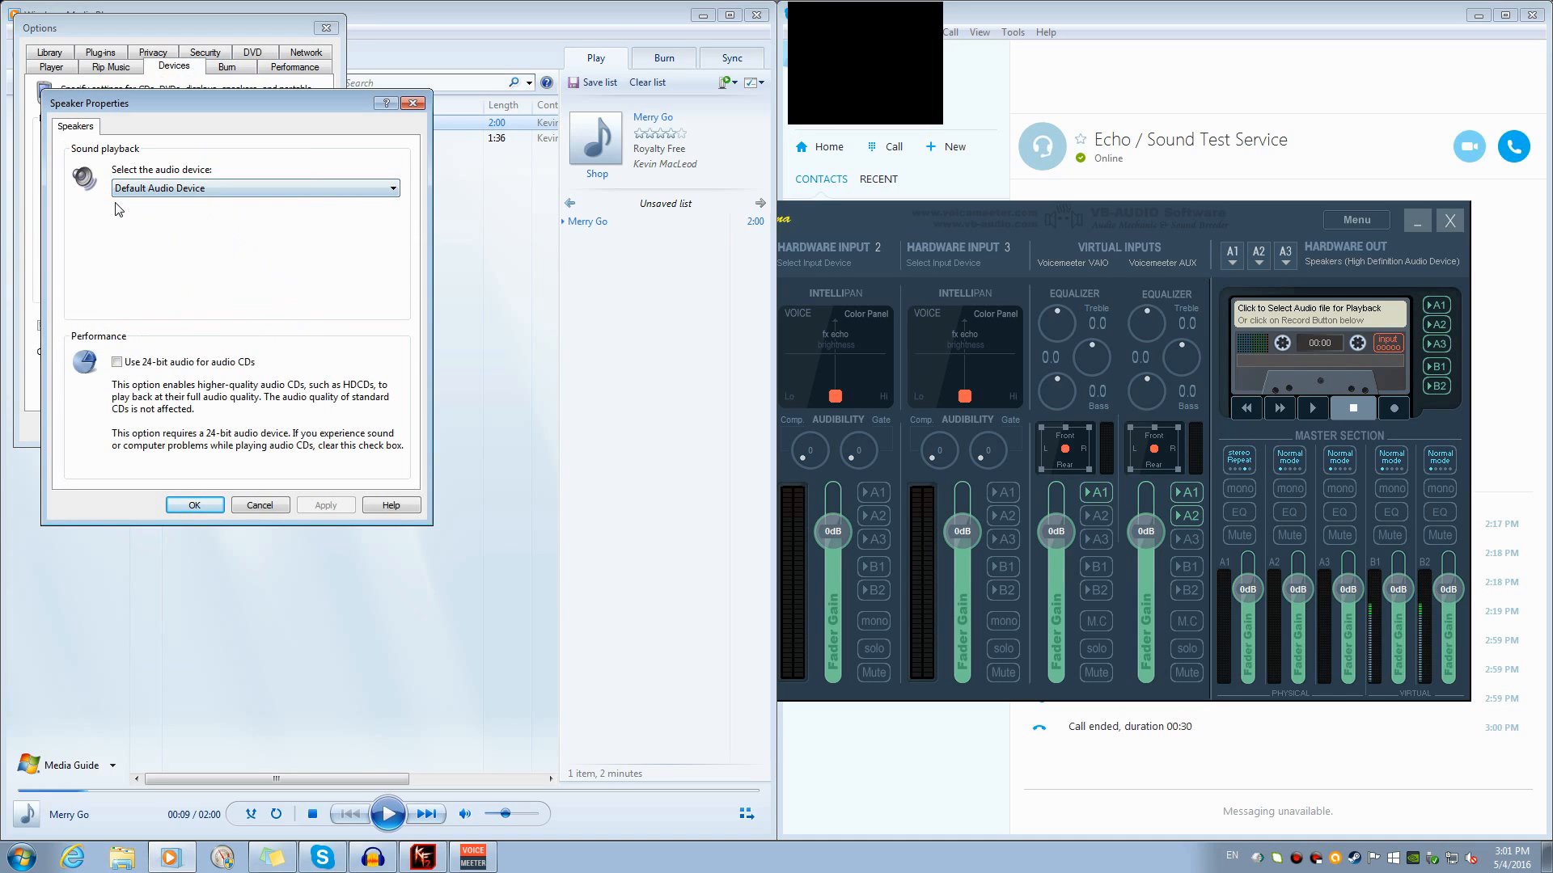
# Open the Windows playback devices beside the speaker properties and examine which device is the default
pyautogui.rightClick(1468, 862)
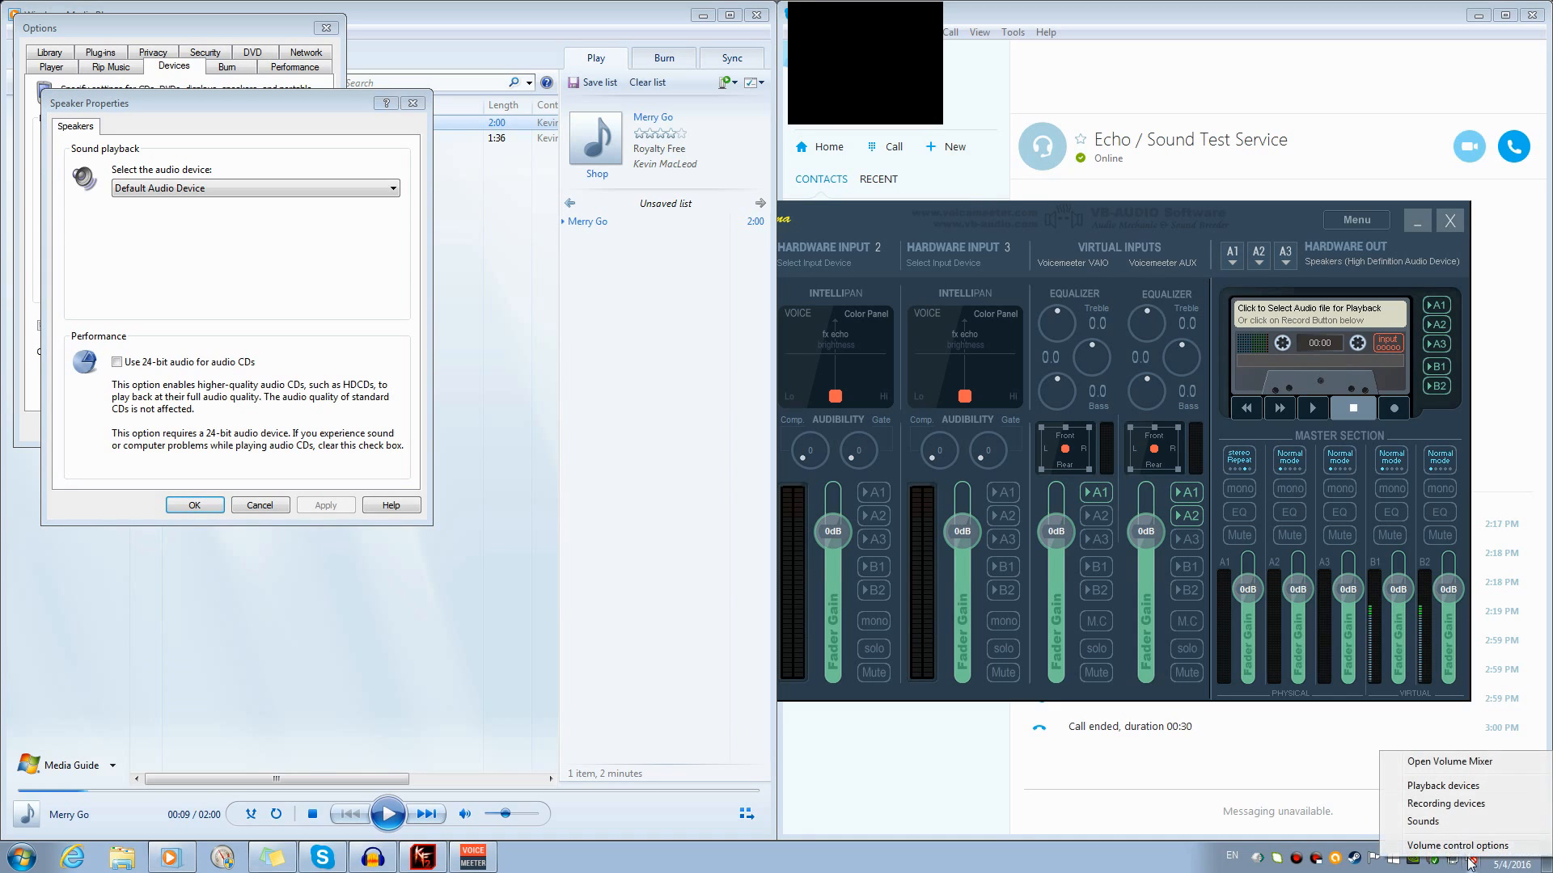
pyautogui.click(1465, 787)
pyautogui.moveTo(225, 42); pyautogui.dragTo(548, 309)
pyautogui.scroll(-1, 566, 501)
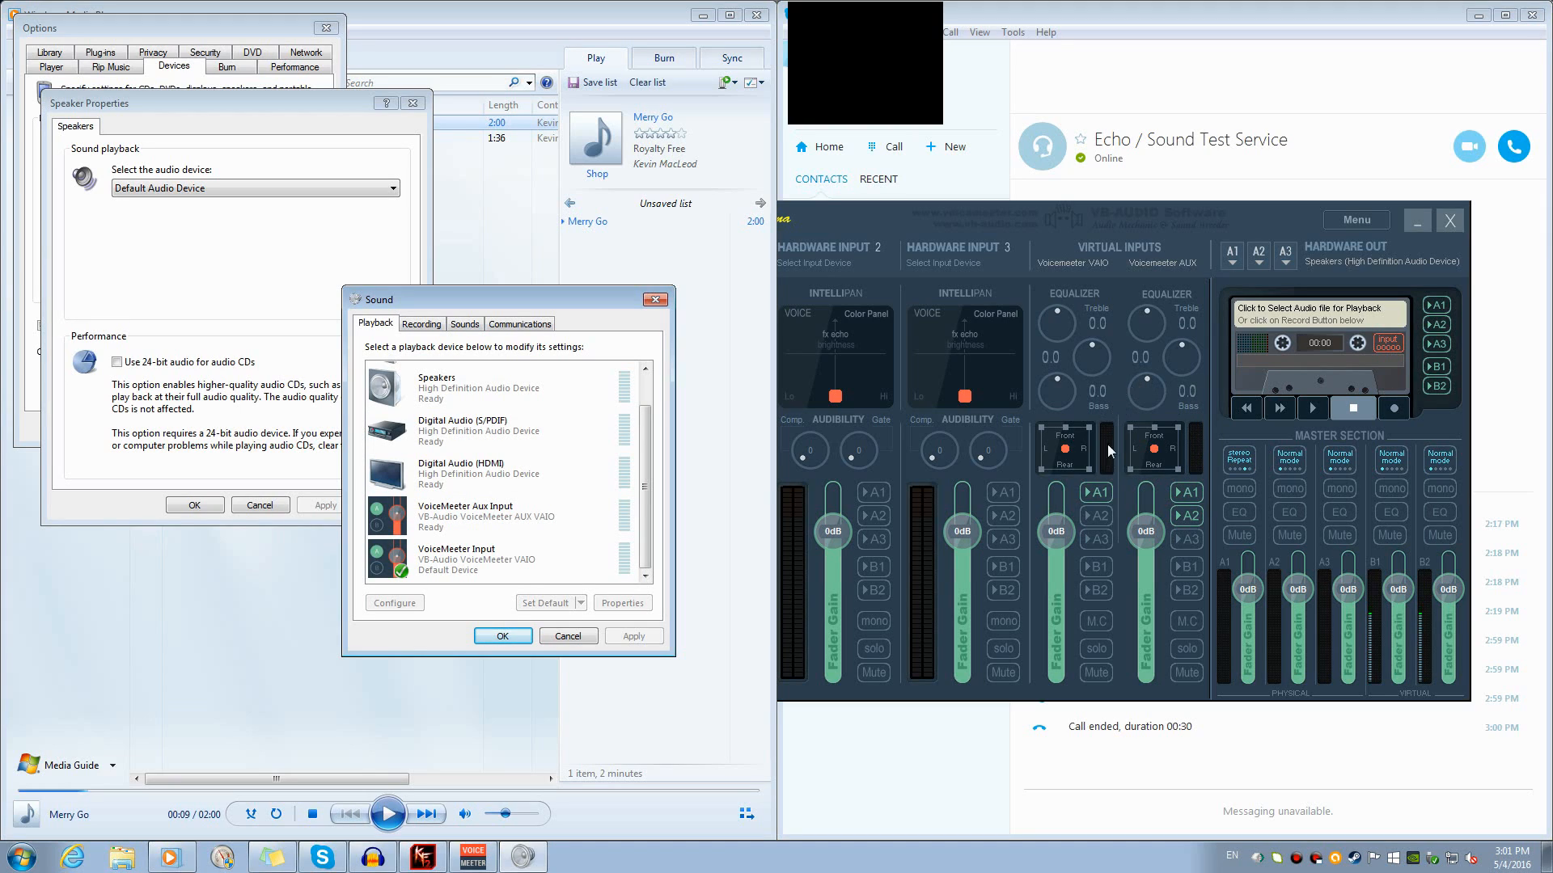
# Review the audio devices offered in the speaker properties and close the properties and options dialogs
pyautogui.click(325, 188)
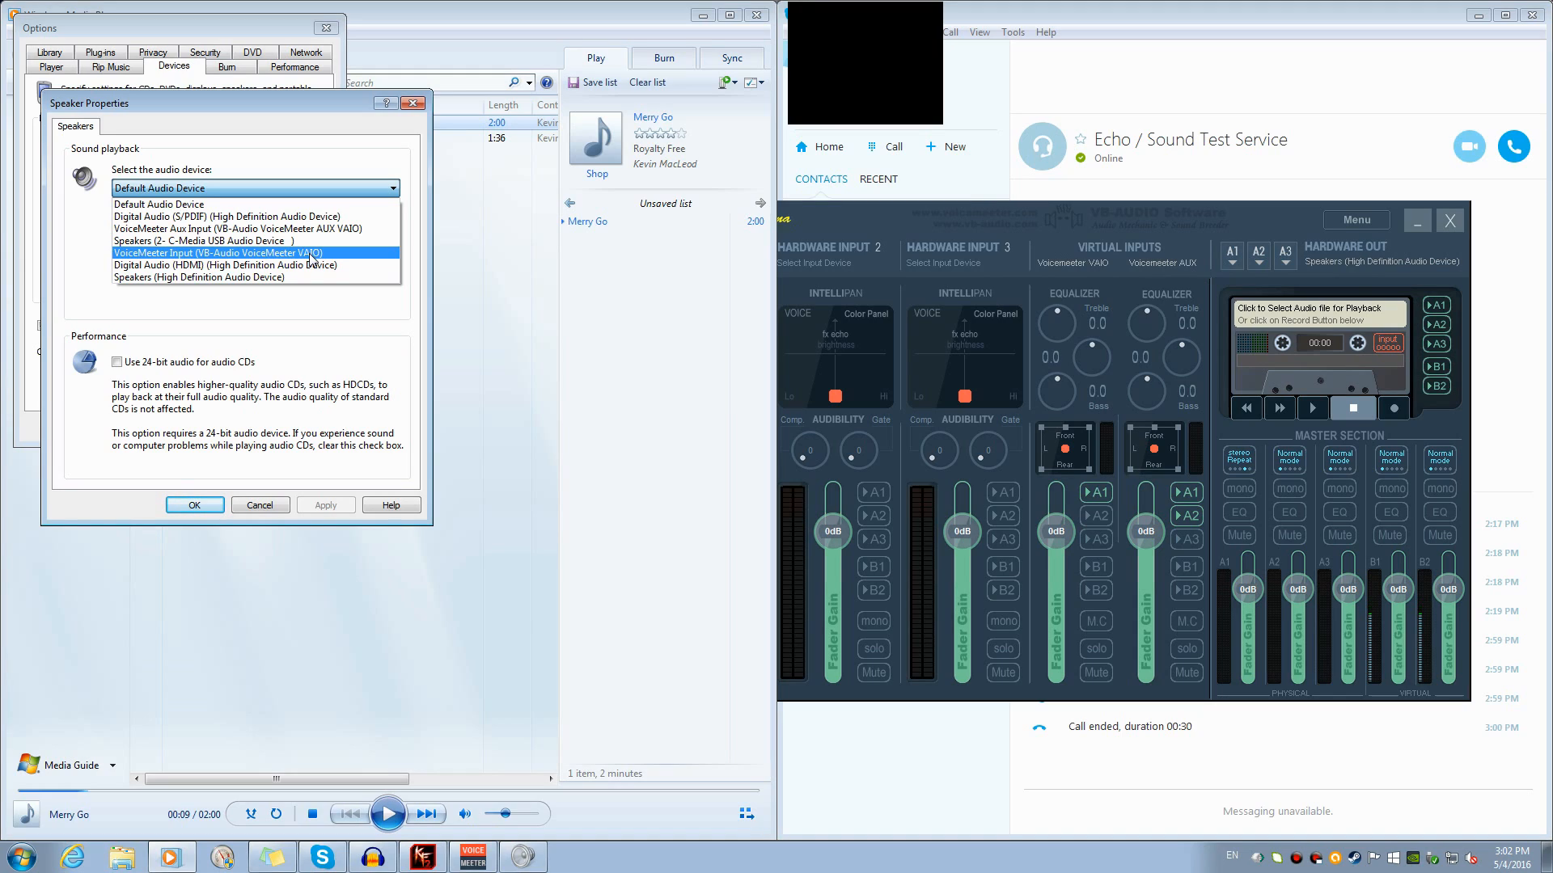
pyautogui.click(188, 508)
pyautogui.click(188, 508)
pyautogui.click(111, 435)
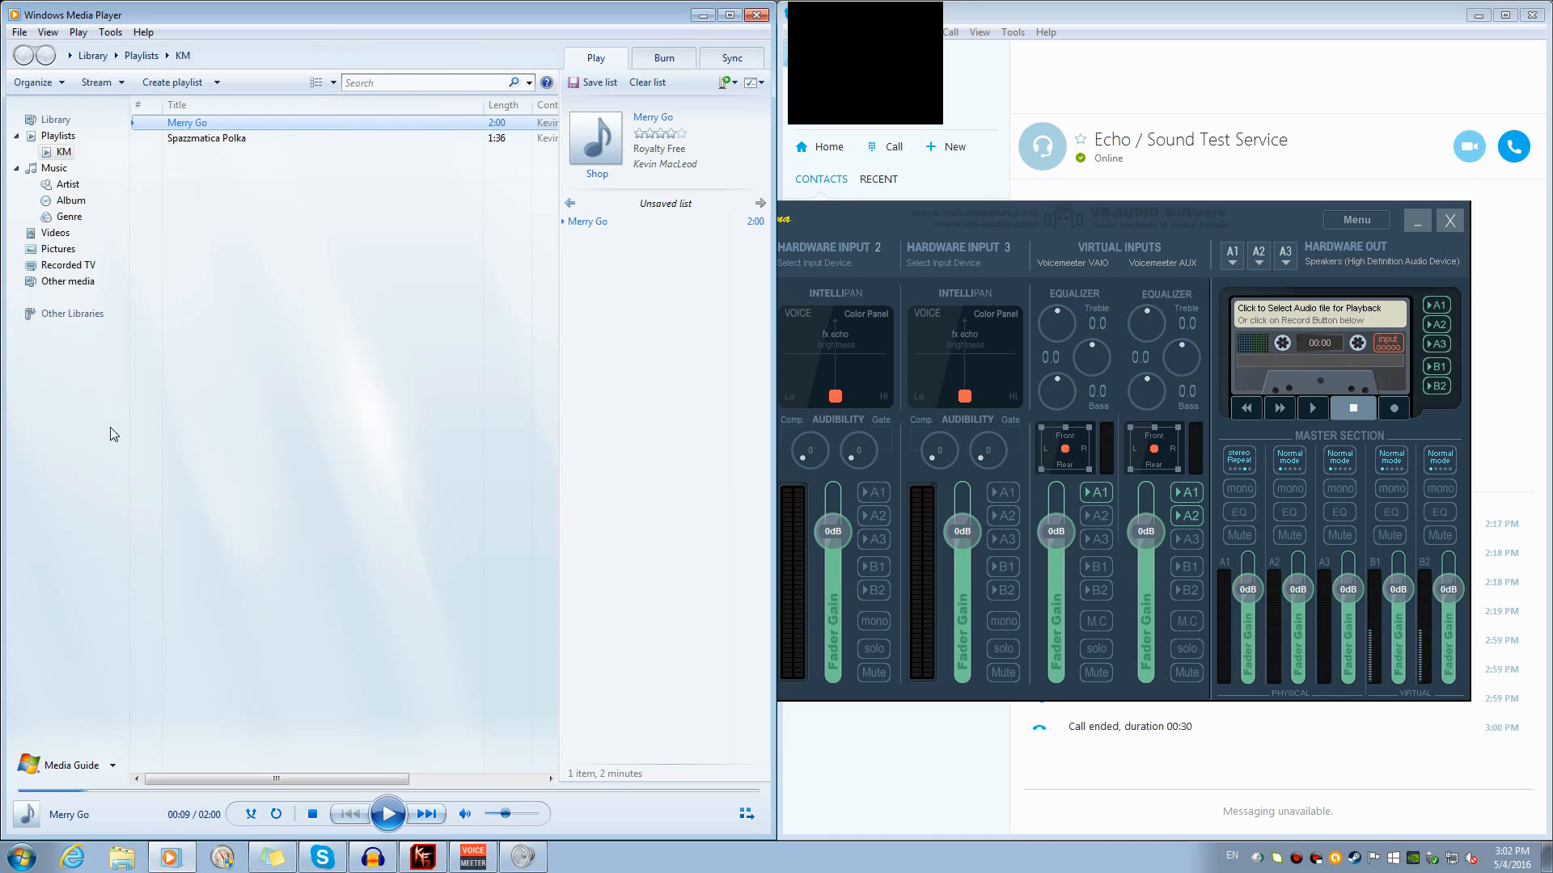
# Bring Skype and the Voicemeeter mixer forward, call Echo / Sound Test Service, and briefly play Merry Go during the call
pyautogui.click(988, 14)
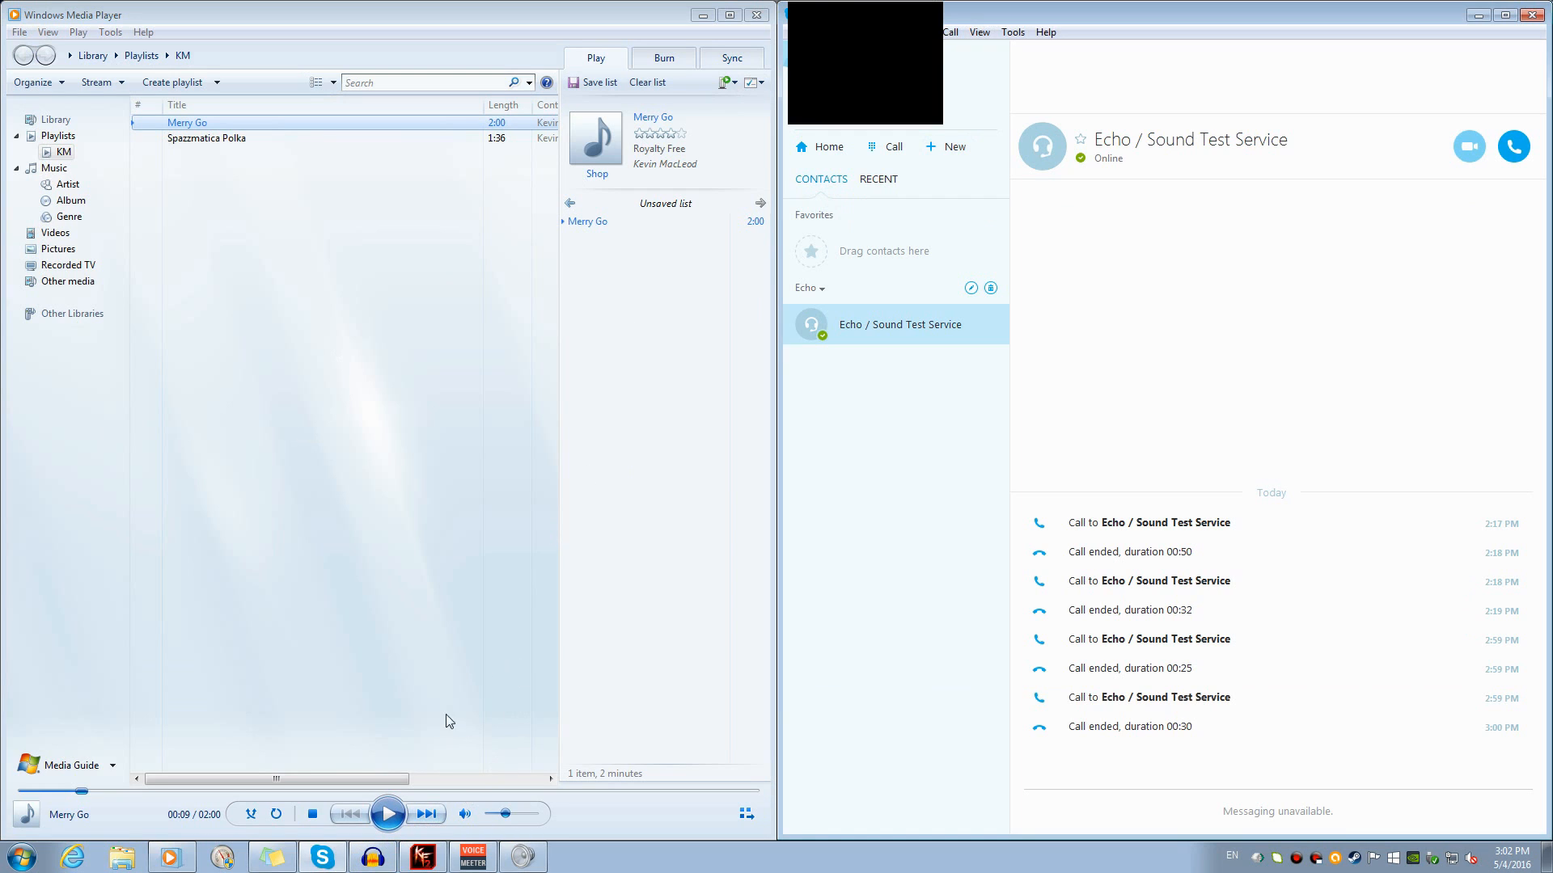
pyautogui.click(473, 857)
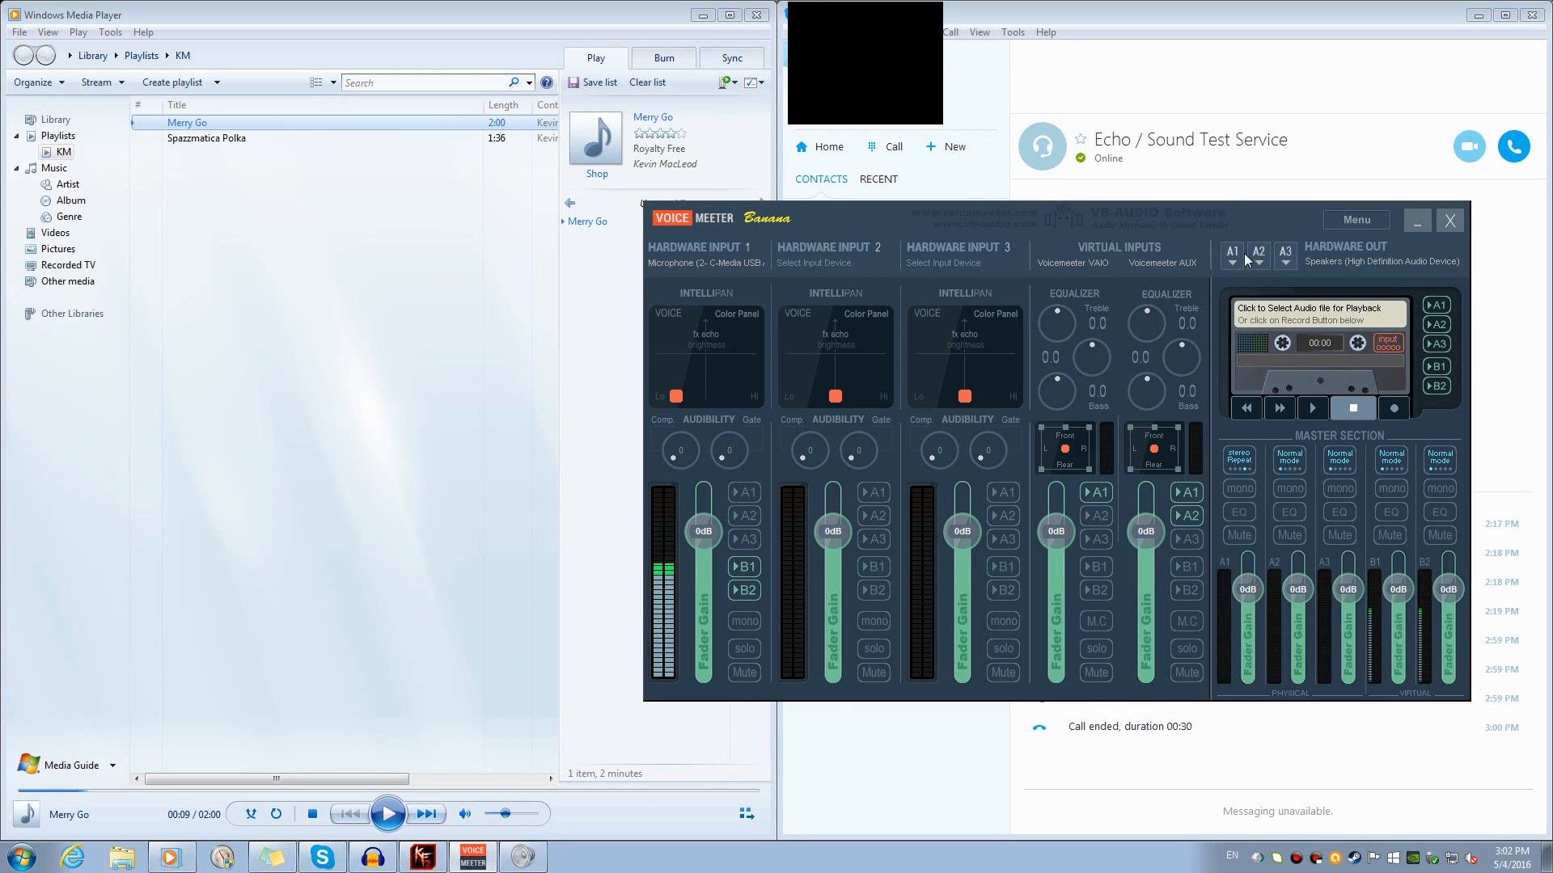
pyautogui.moveTo(1263, 226); pyautogui.dragTo(828, 203)
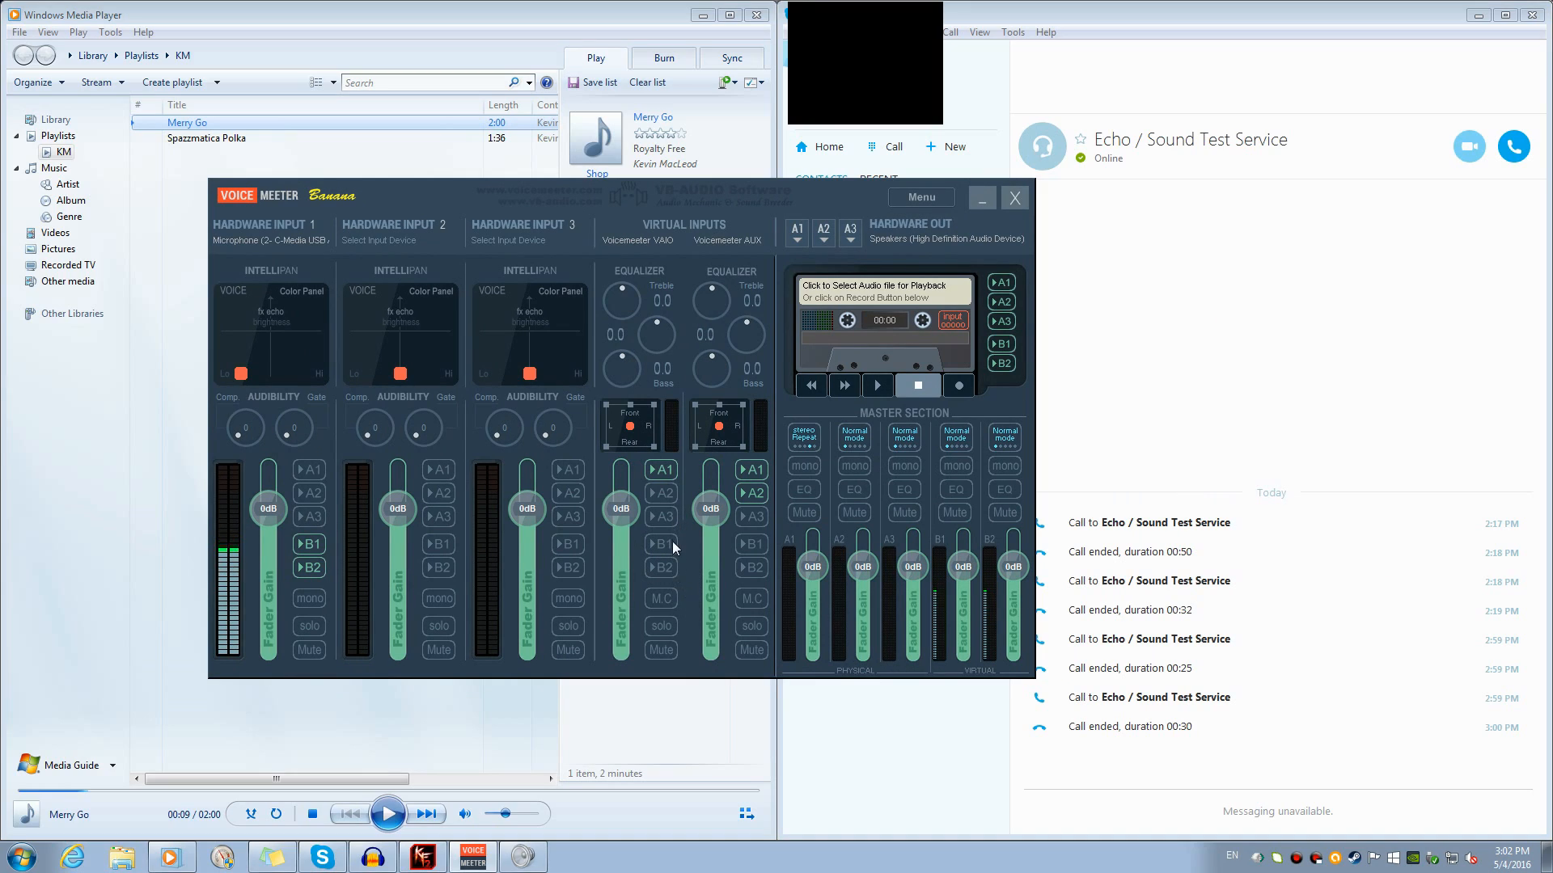
pyautogui.click(750, 485)
pyautogui.click(1515, 148)
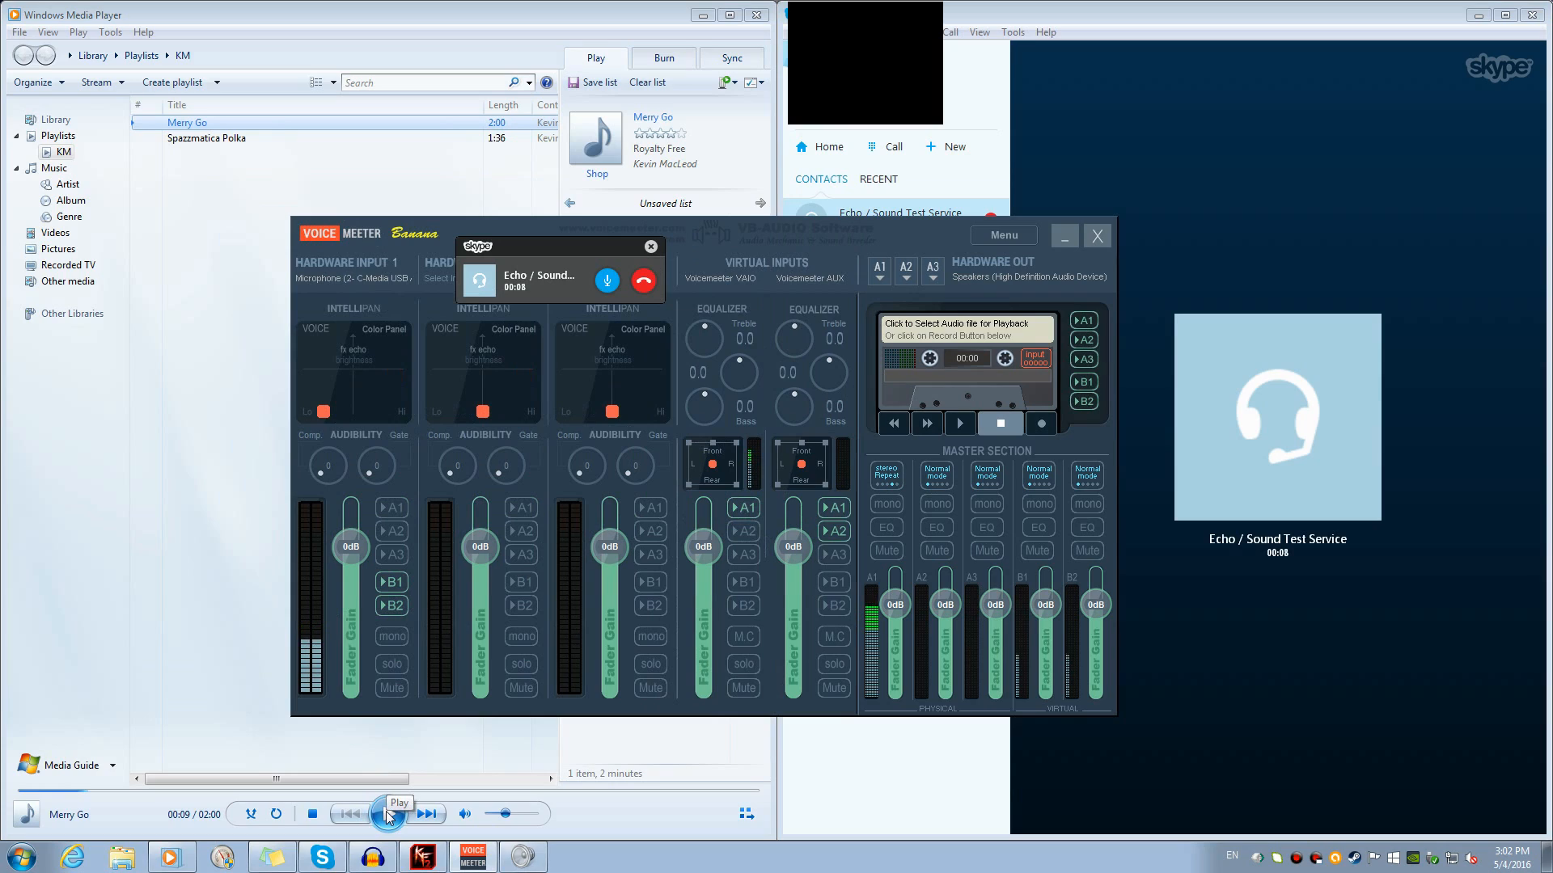
pyautogui.click(388, 814)
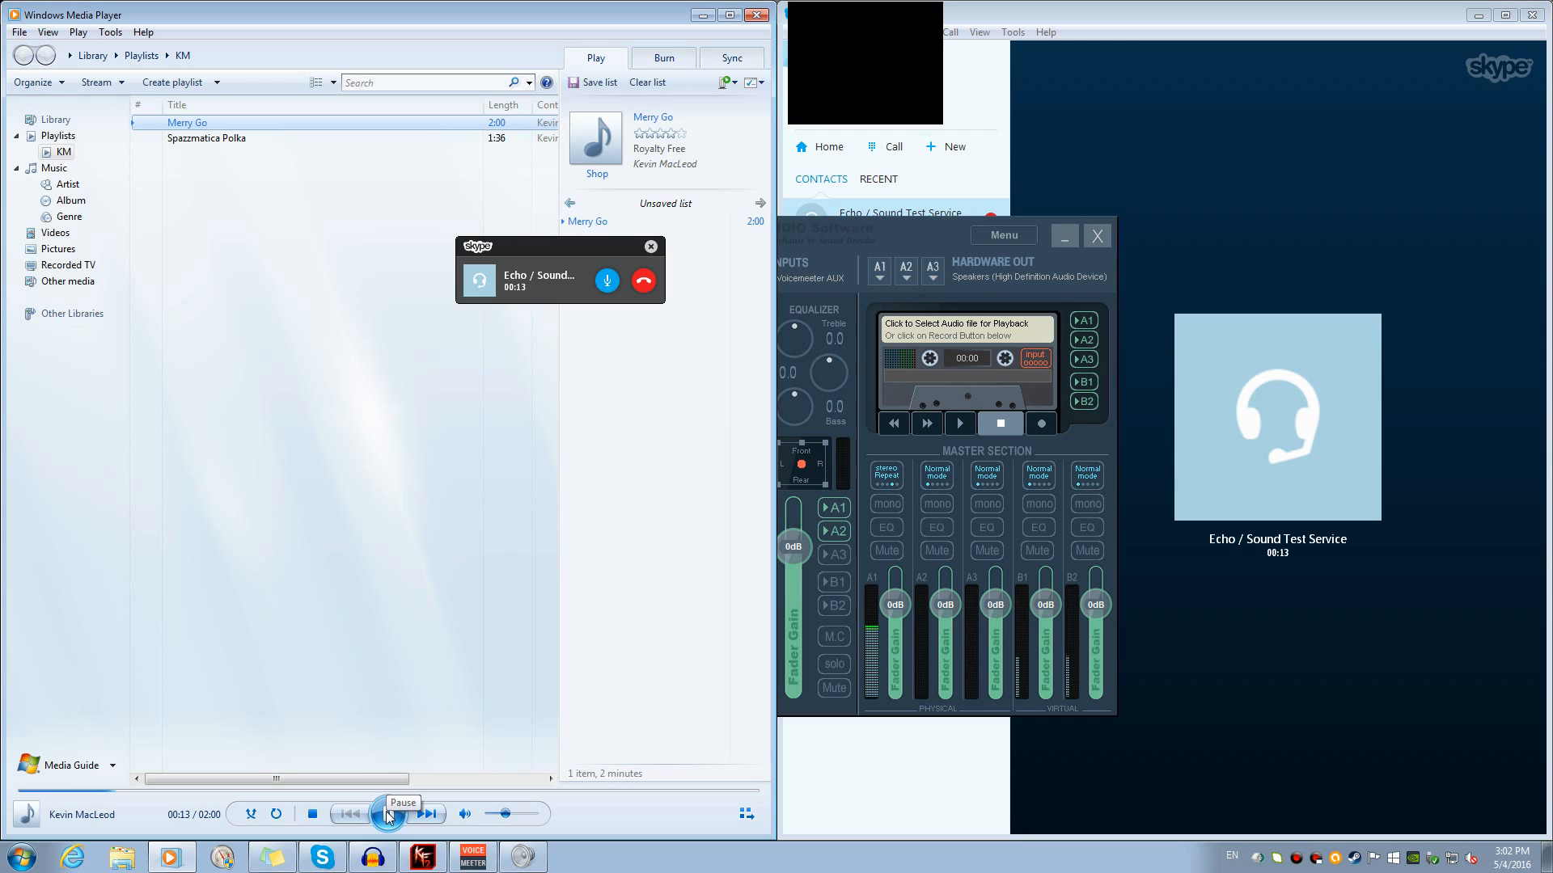
pyautogui.click(388, 814)
# Disable output B2 for Hardware Input 1 and enable B2 for the Voicemeeter VAIO virtual input
pyautogui.moveTo(917, 243); pyautogui.dragTo(789, 284)
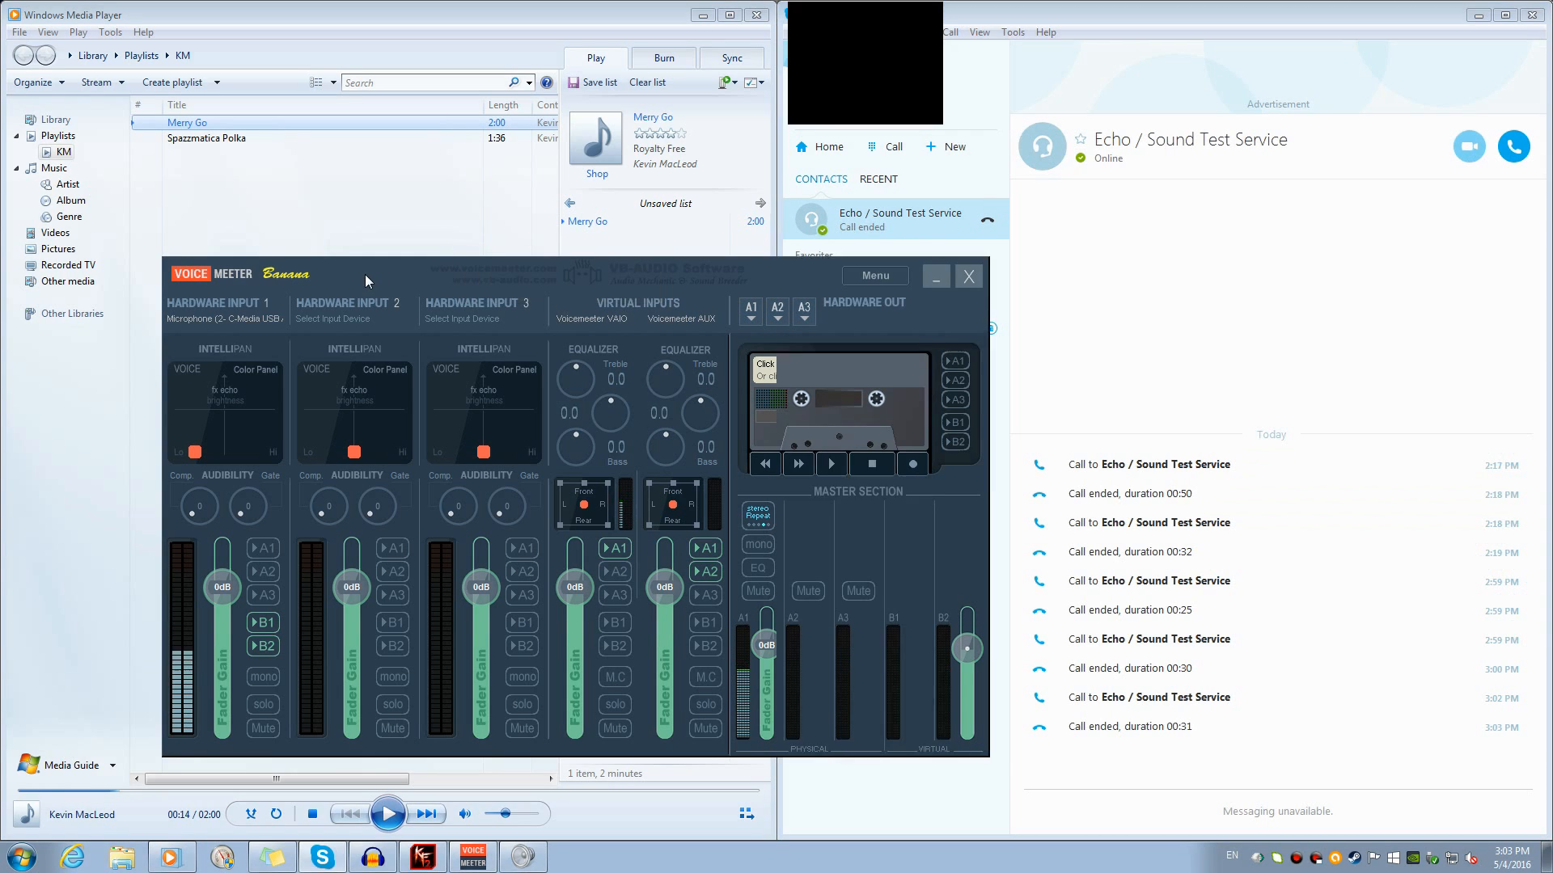
pyautogui.moveTo(366, 274); pyautogui.dragTo(765, 288)
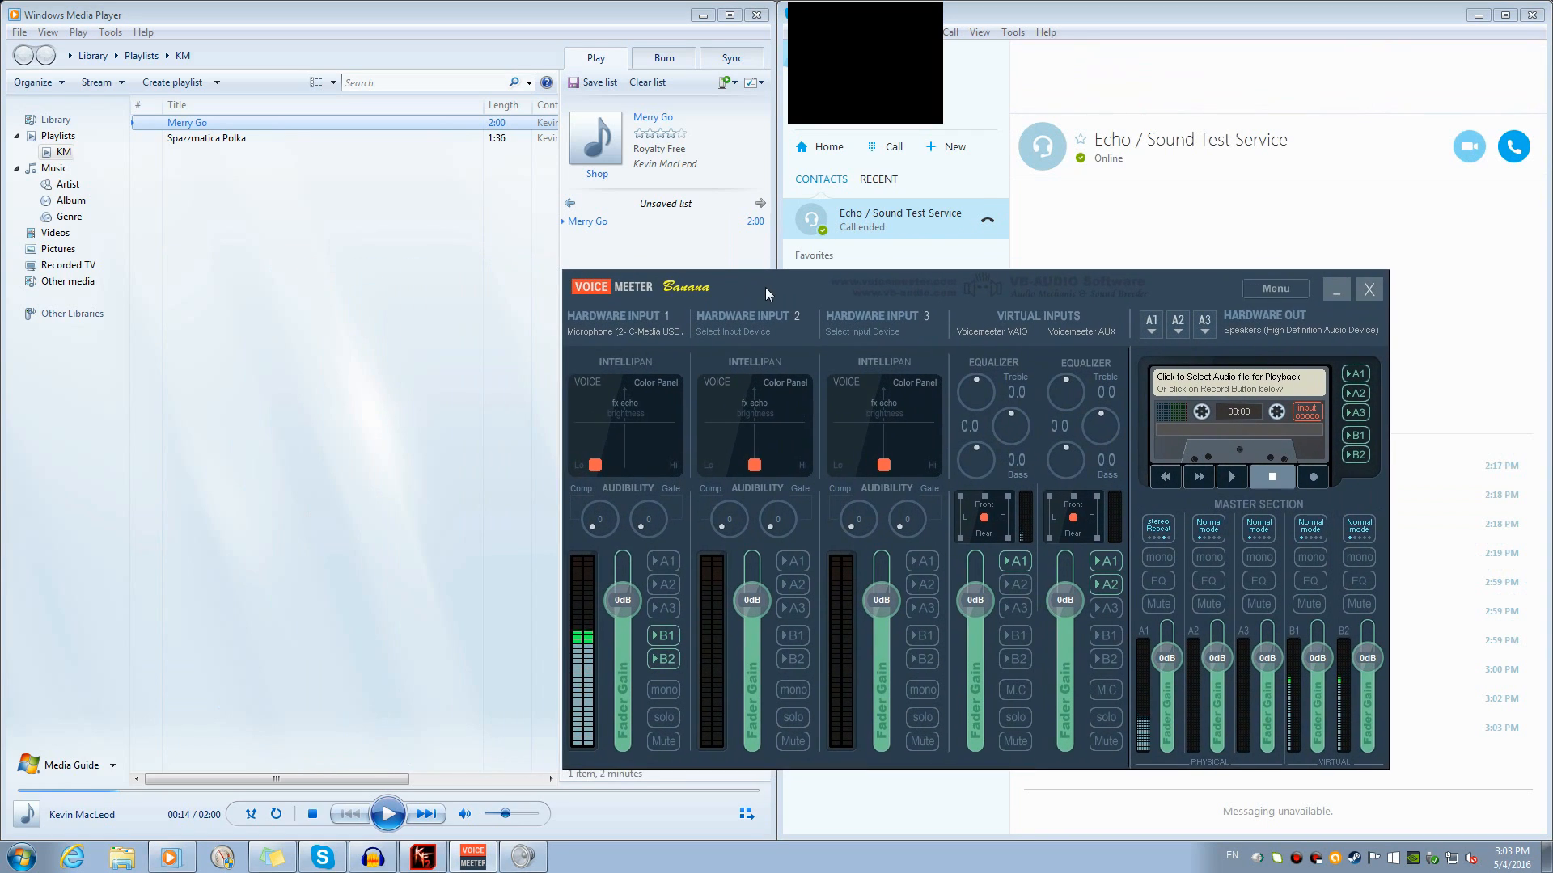
pyautogui.click(670, 668)
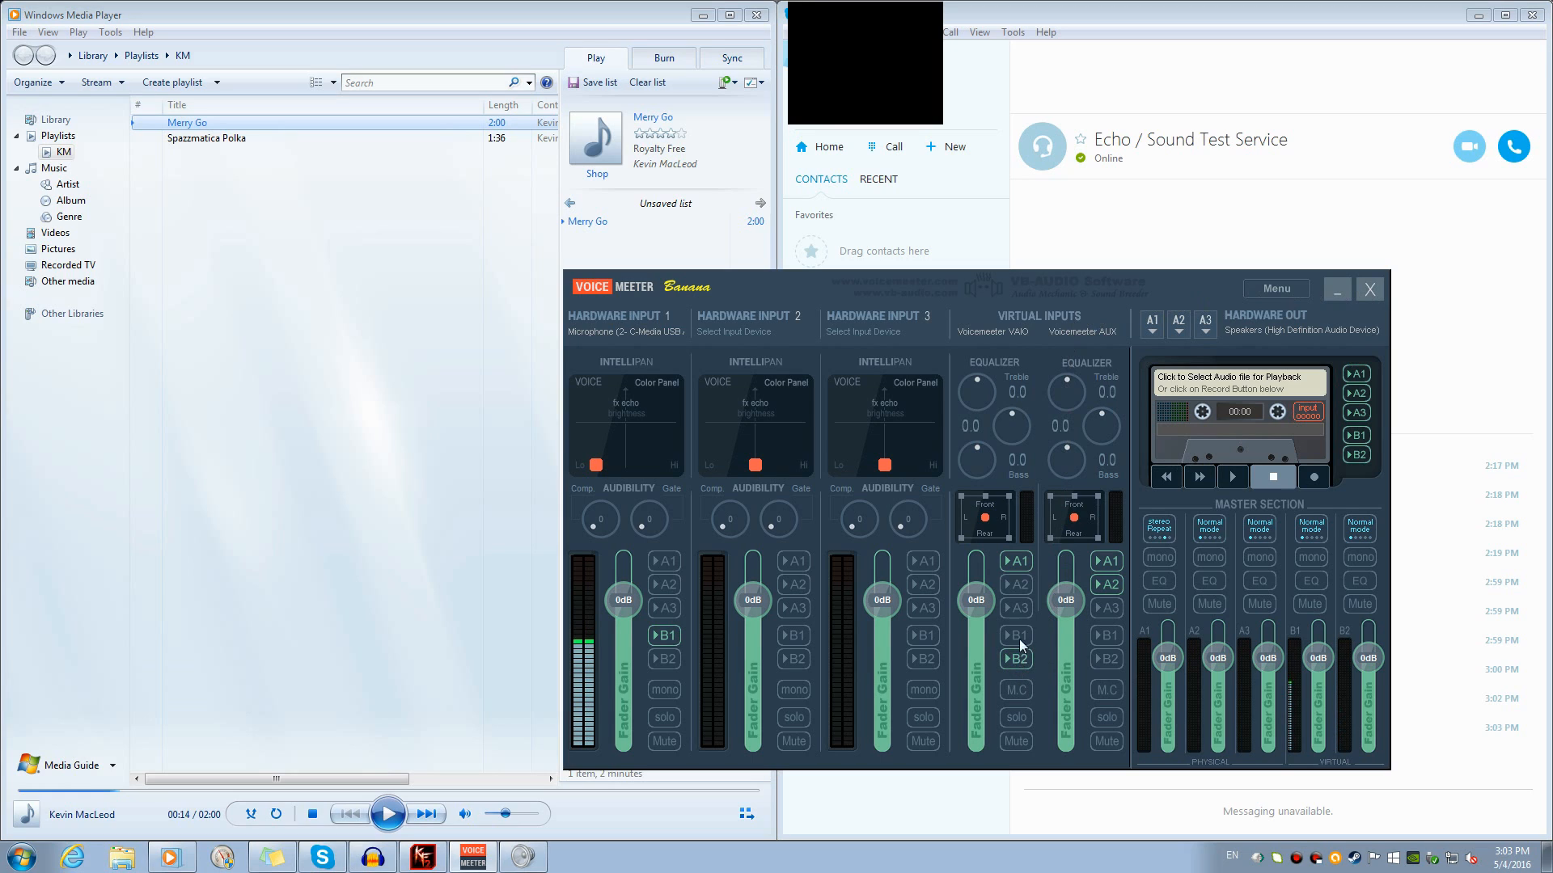
# Call Echo / Sound Test Service again, briefly play Merry Go during the call, and bring the mixer forward to check its meters
pyautogui.moveTo(1226, 304); pyautogui.dragTo(783, 266)
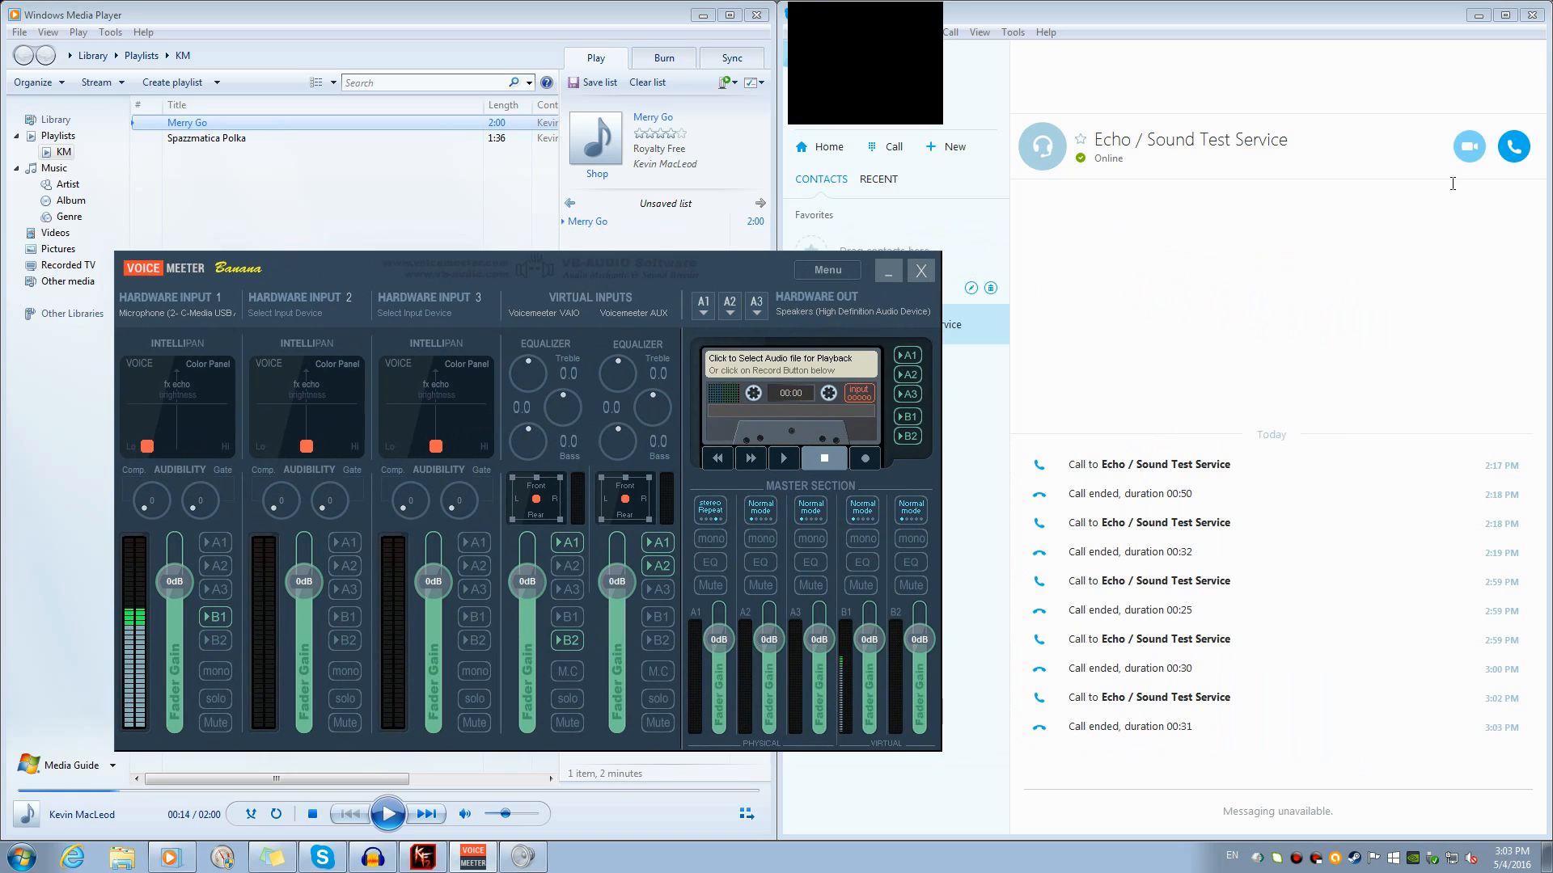
pyautogui.click(1513, 147)
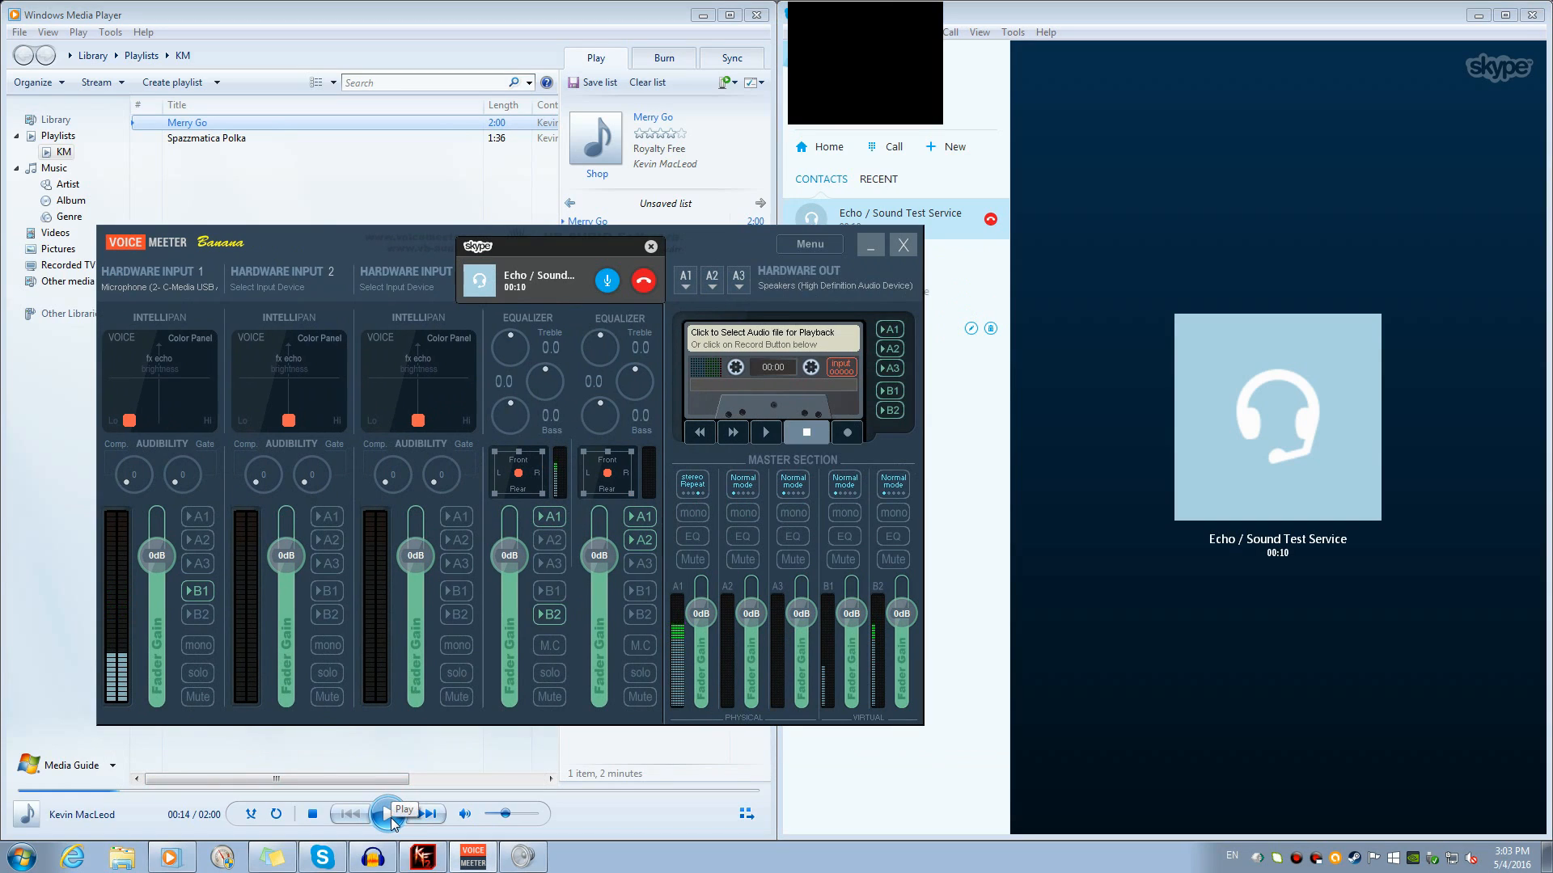
pyautogui.click(388, 814)
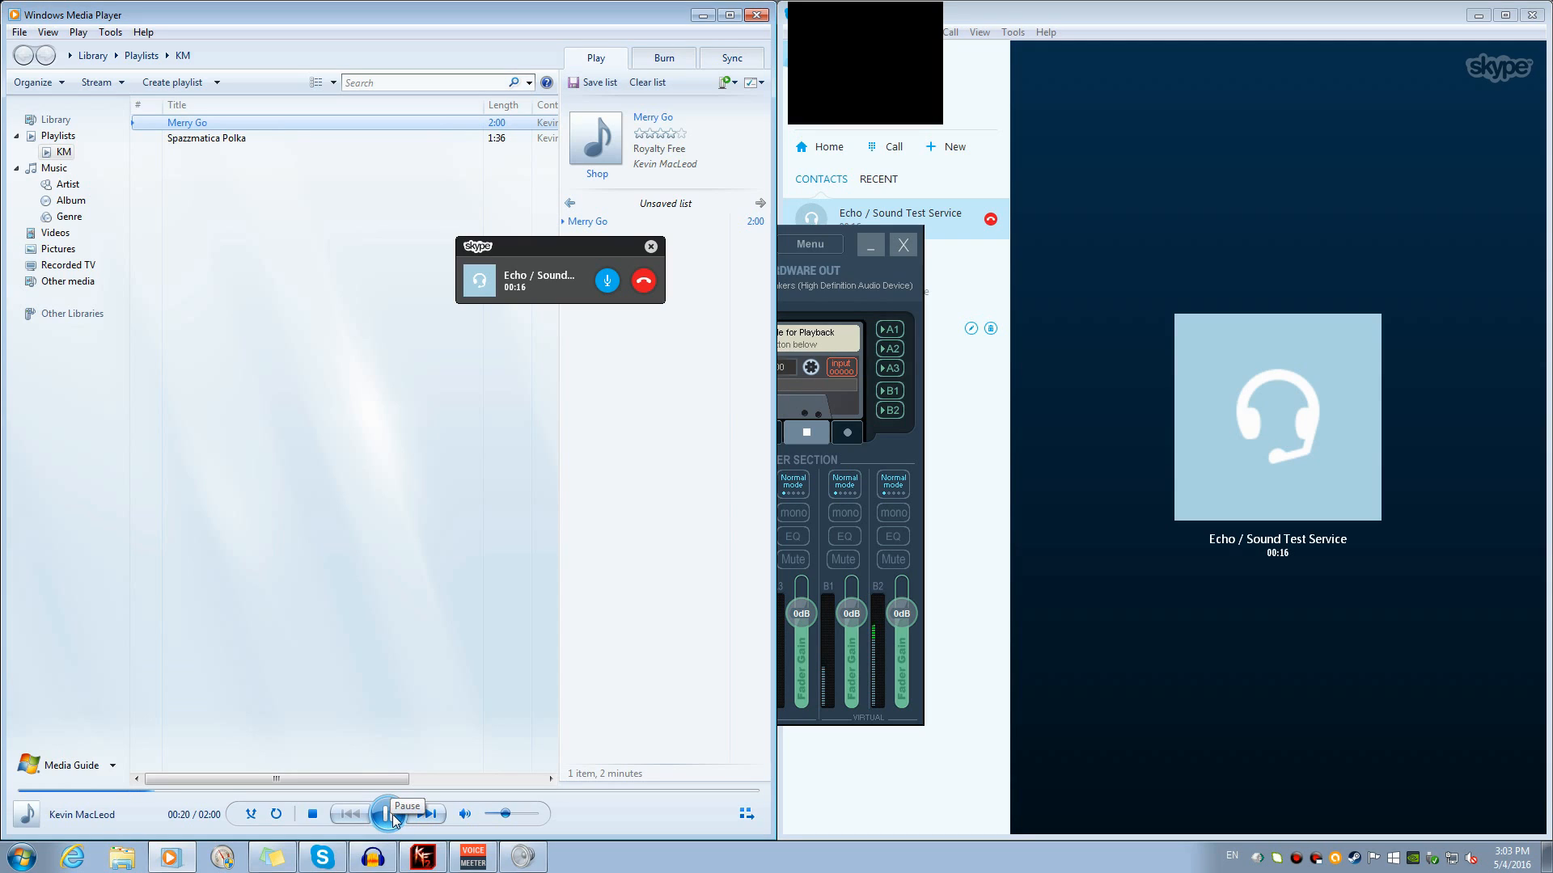
pyautogui.click(399, 817)
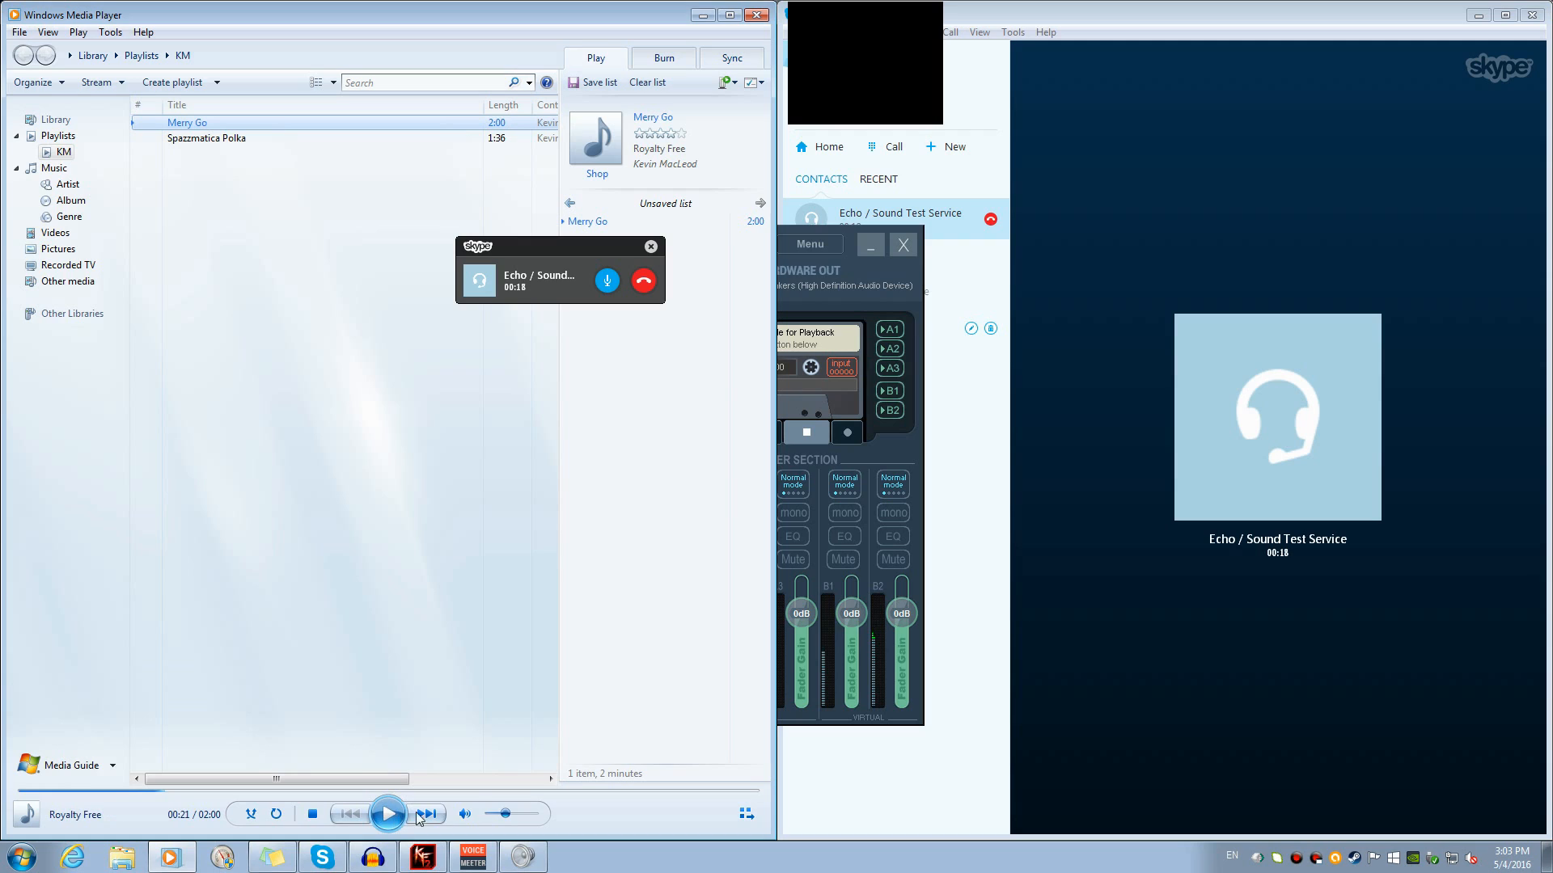
pyautogui.click(903, 446)
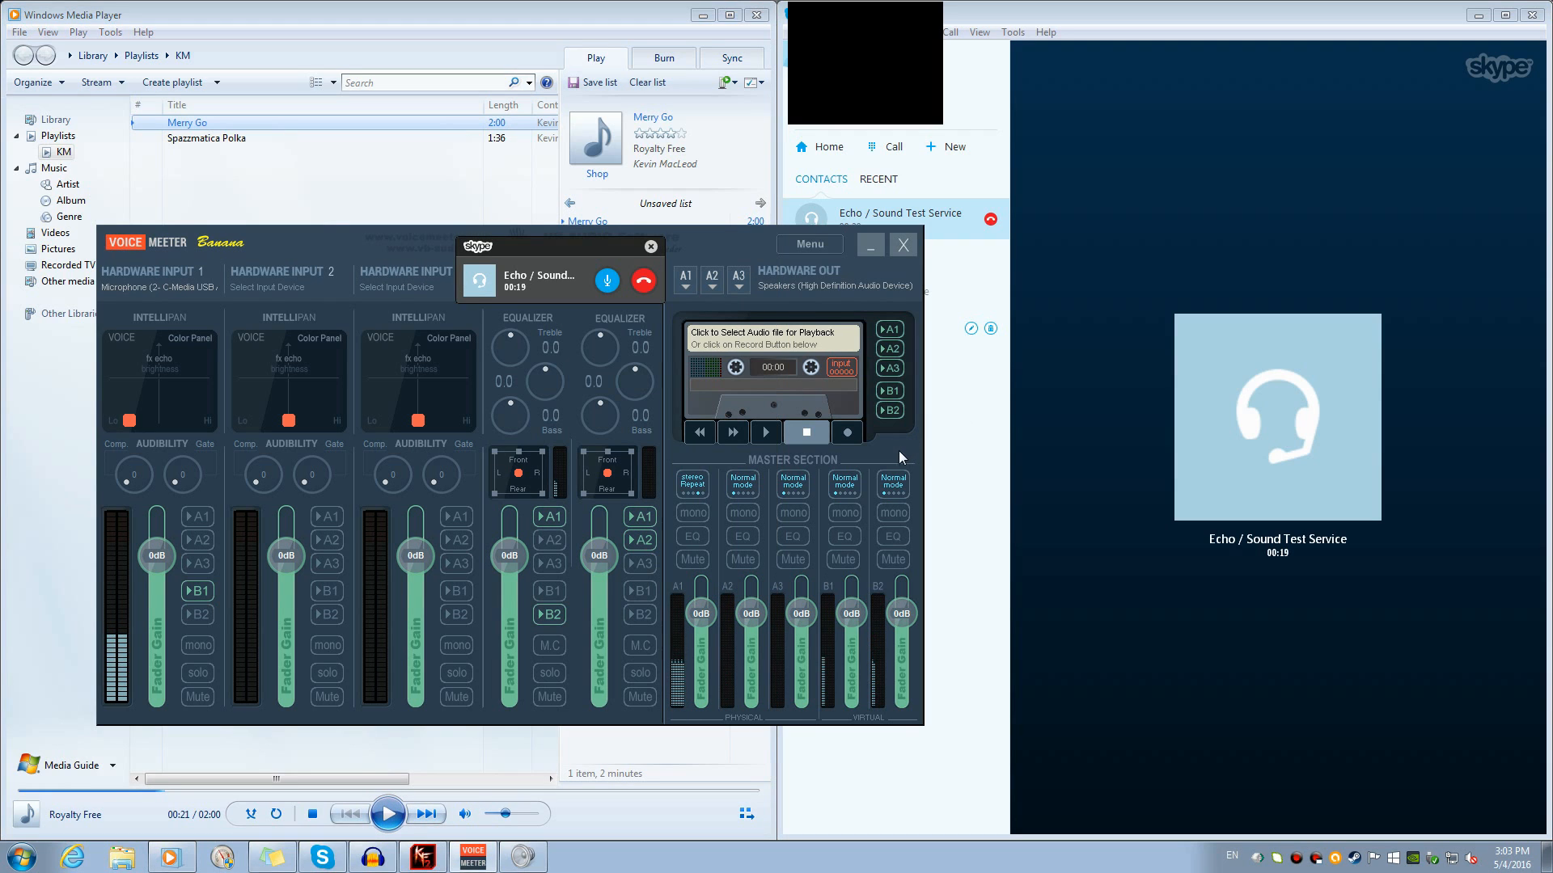
# Disable output B2 for the Voicemeeter VAIO virtual input and move the mixer over the Skype window
pyautogui.click(550, 614)
pyautogui.click(552, 614)
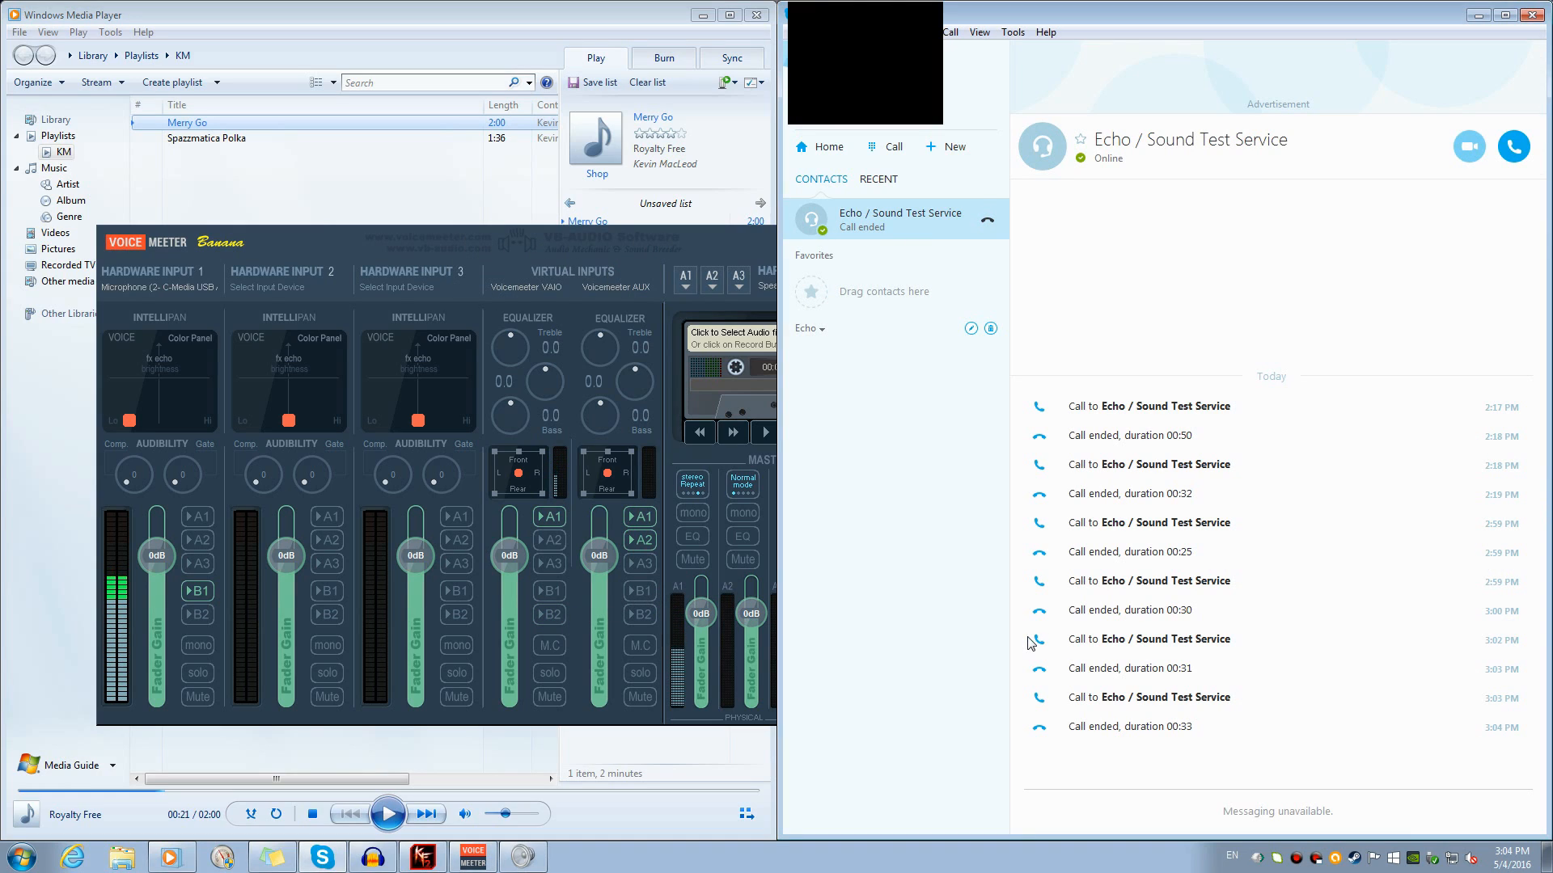
pyautogui.moveTo(729, 235); pyautogui.dragTo(1240, 280)
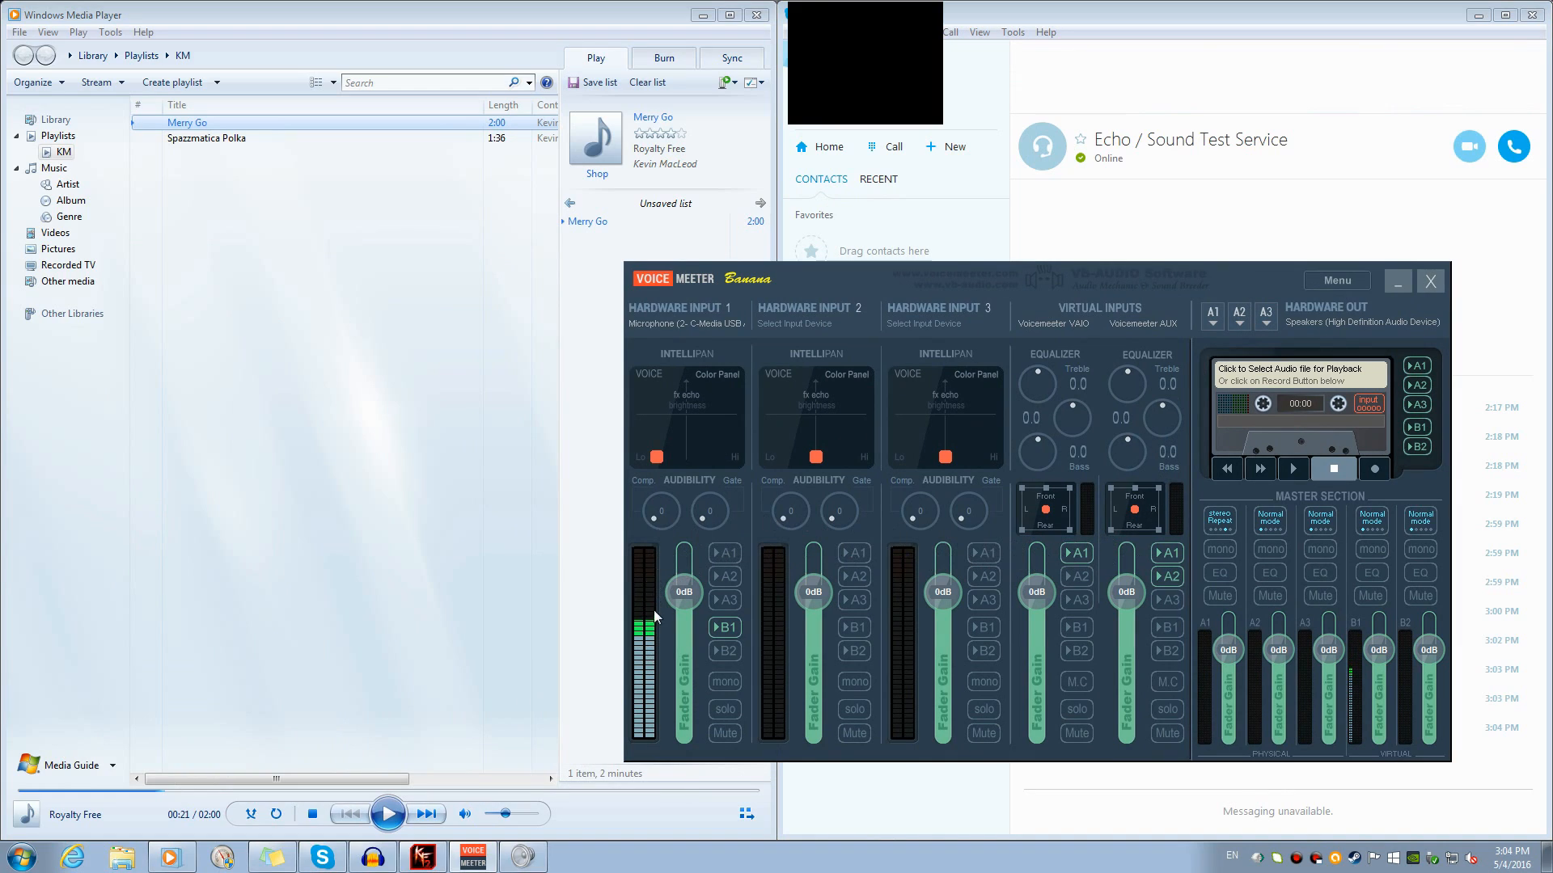
# Review the devices offered for hardware output A1 without changing the selection, and briefly check the recording in Audacity
pyautogui.click(1213, 314)
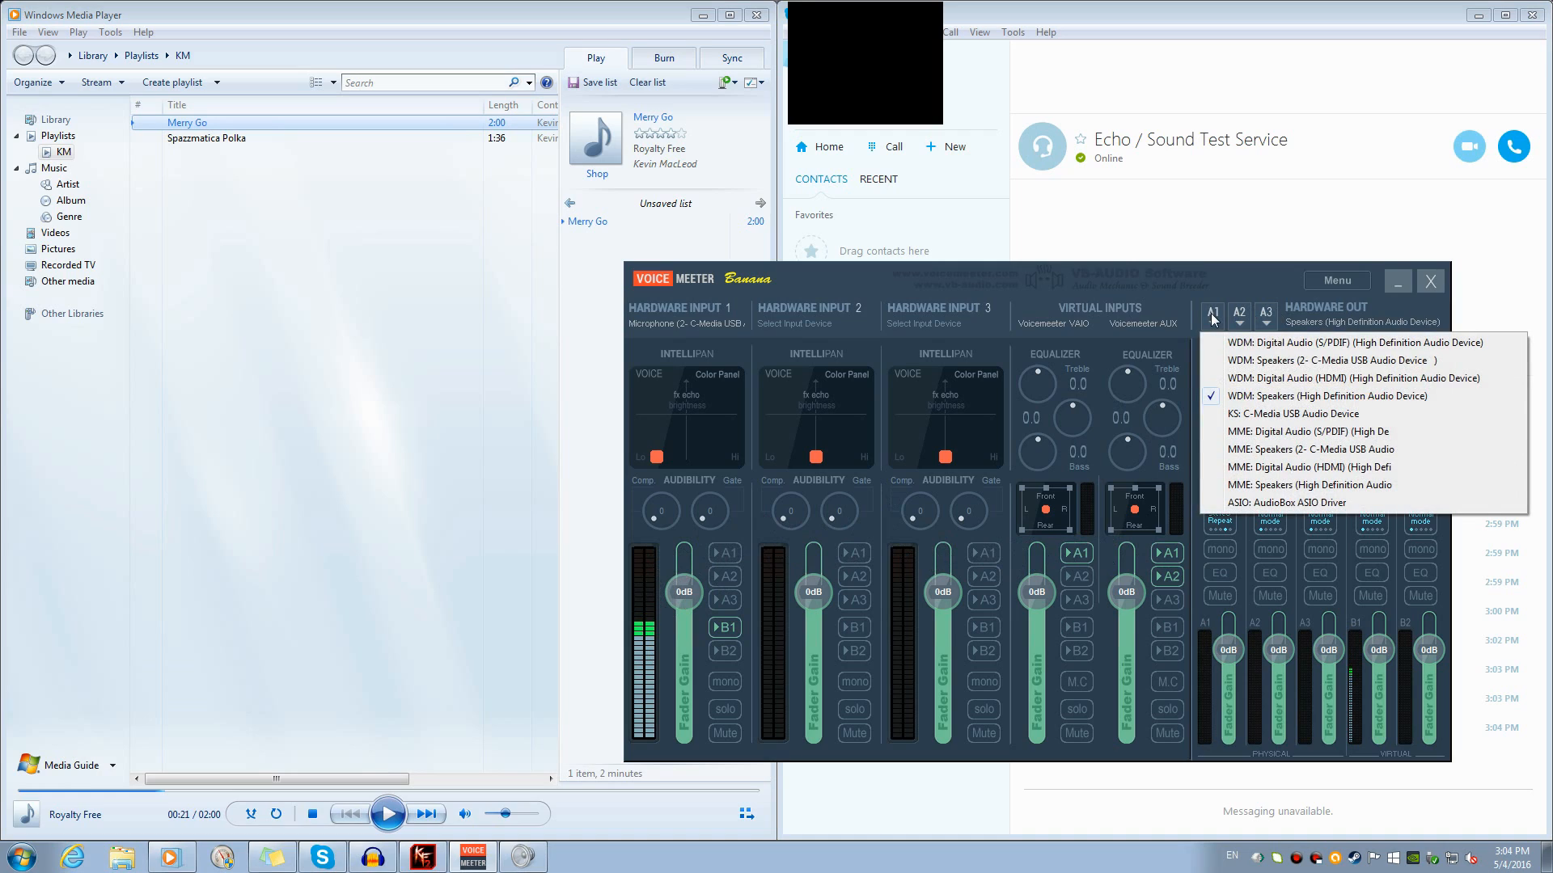
pyautogui.click(1246, 268)
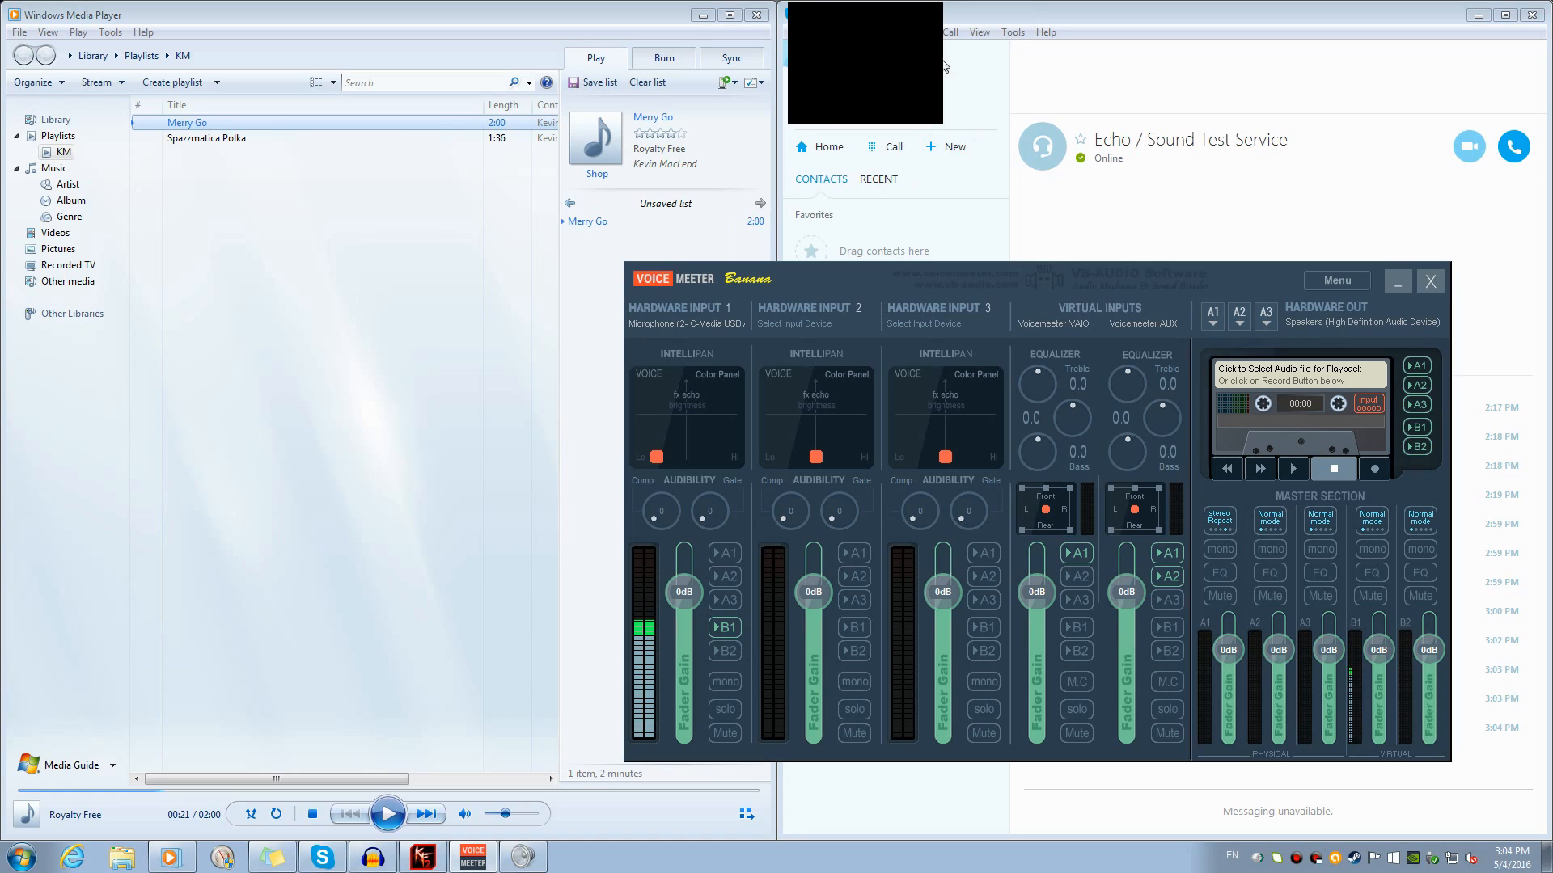
pyautogui.click(373, 857)
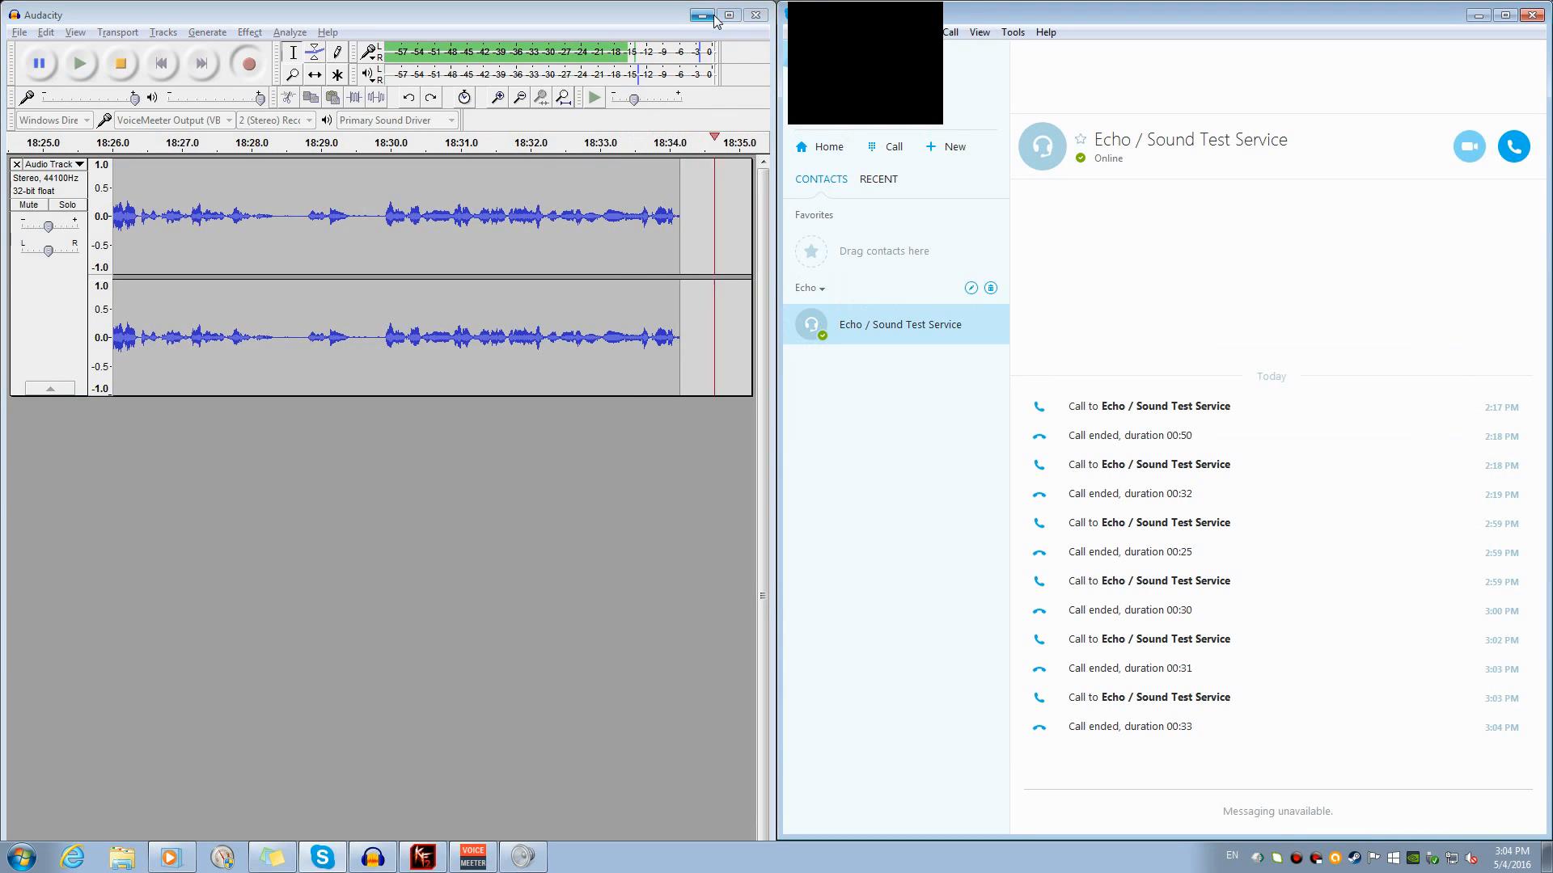
pyautogui.click(716, 21)
# Review the audio settings in the Skype options and move the options window aside
pyautogui.click(1012, 32)
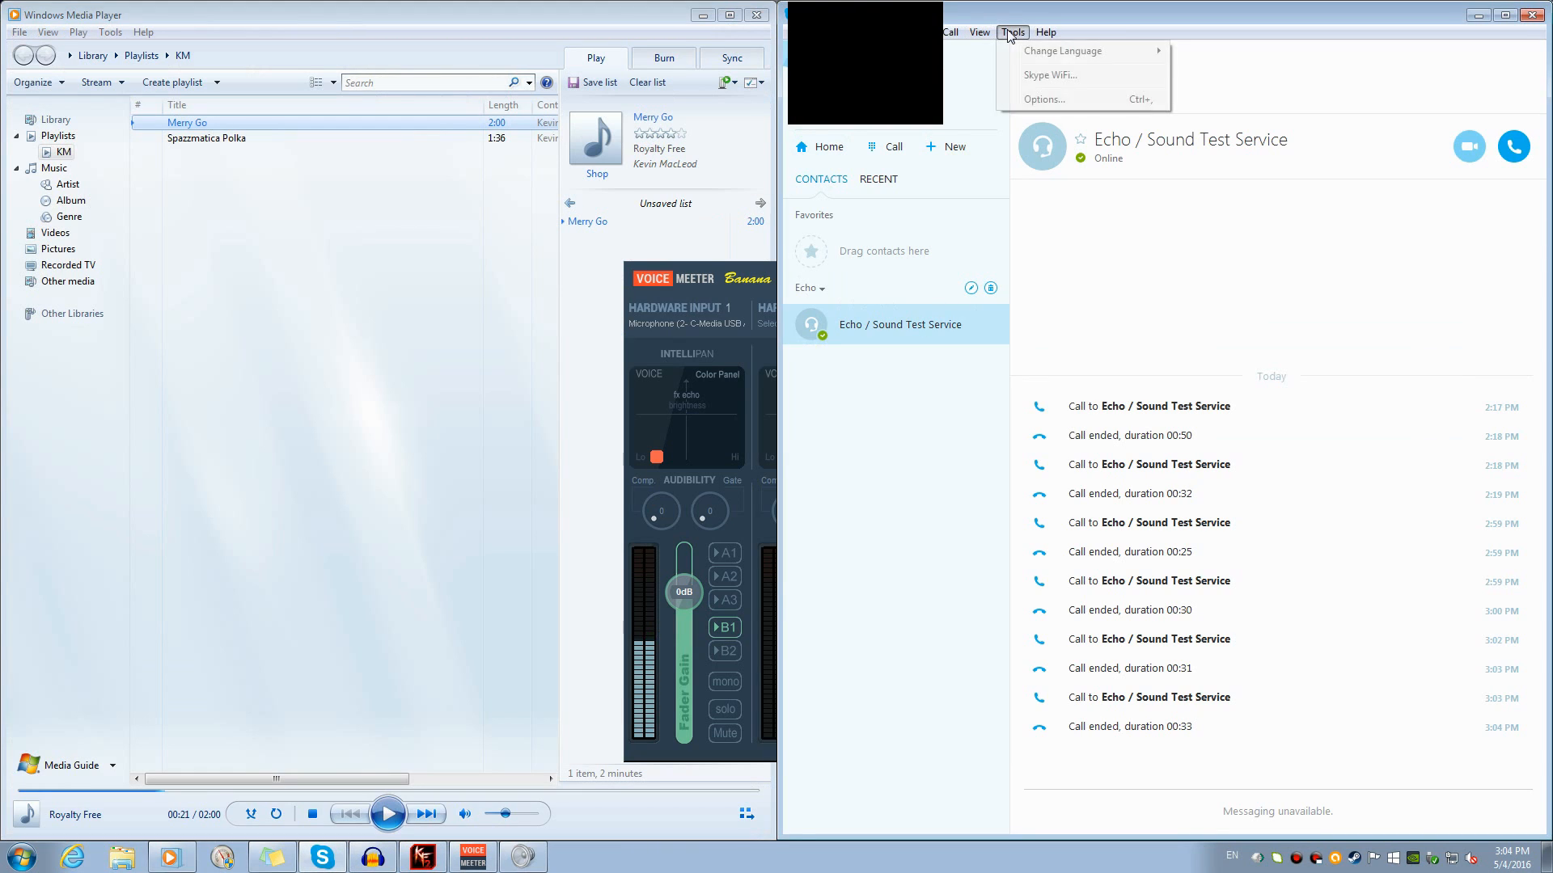
pyautogui.click(1019, 99)
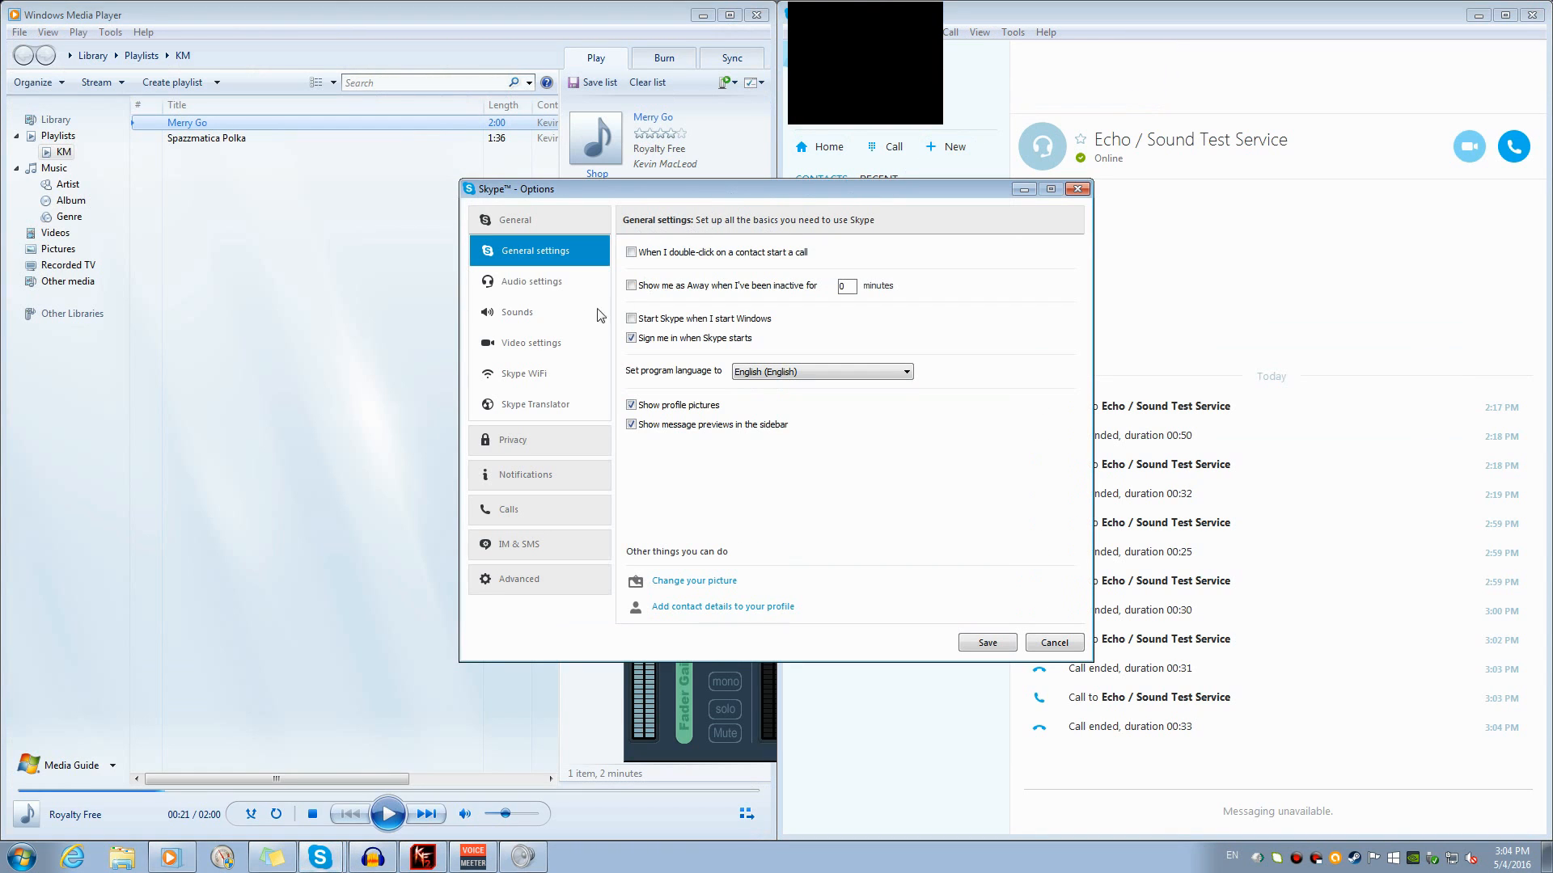
pyautogui.click(536, 283)
pyautogui.moveTo(724, 198); pyautogui.dragTo(406, 219)
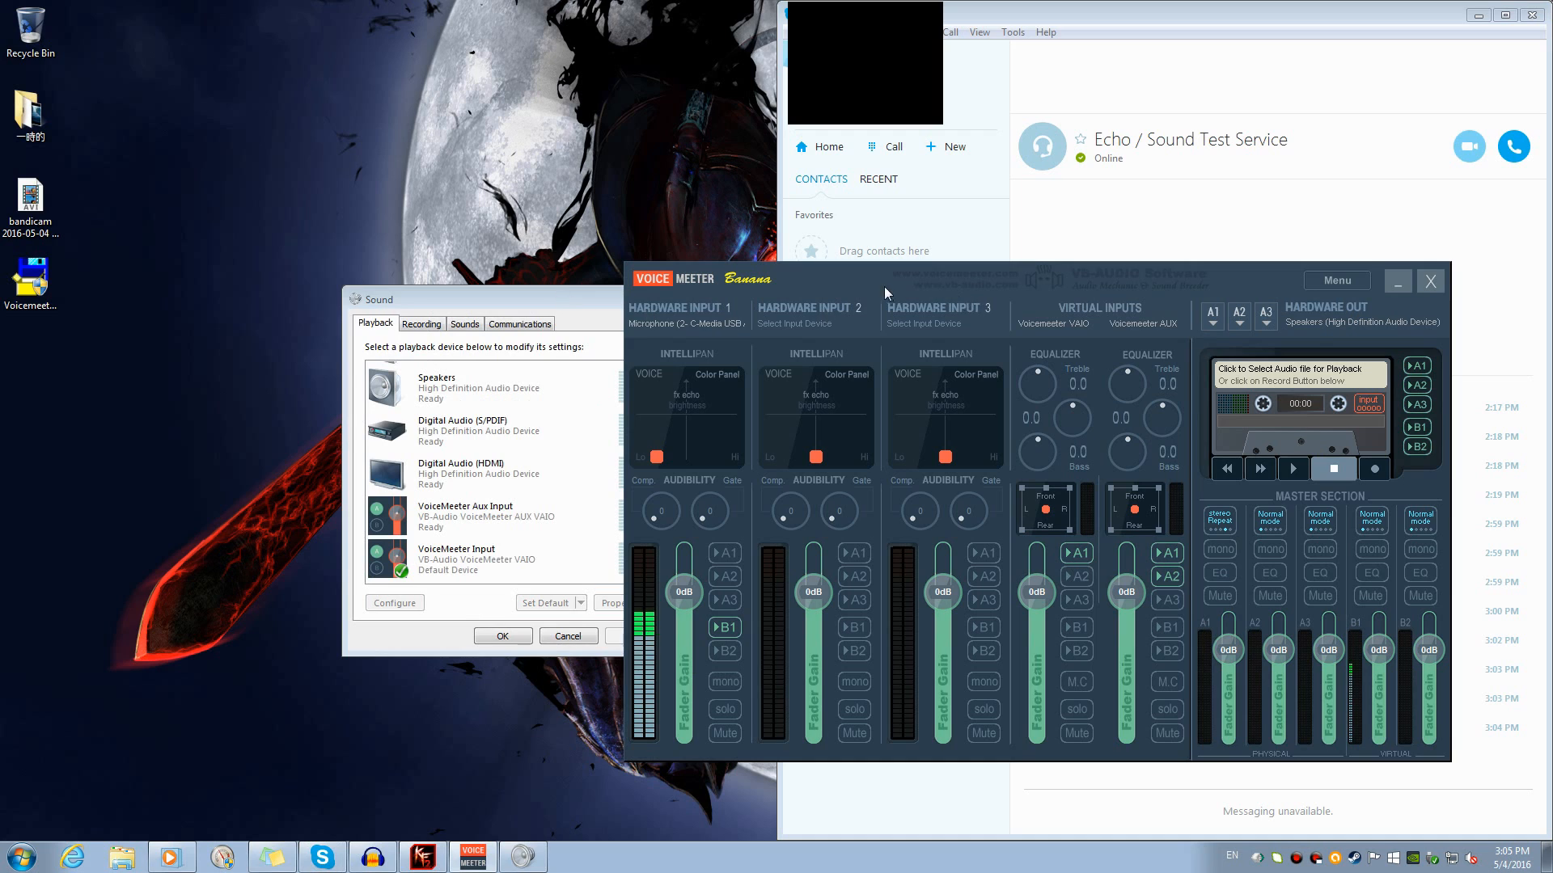
# Open the Voicemeeter cassette recorder's options and arrange the mixer and the options window next to each other
pyautogui.moveTo(885, 287); pyautogui.dragTo(472, 182)
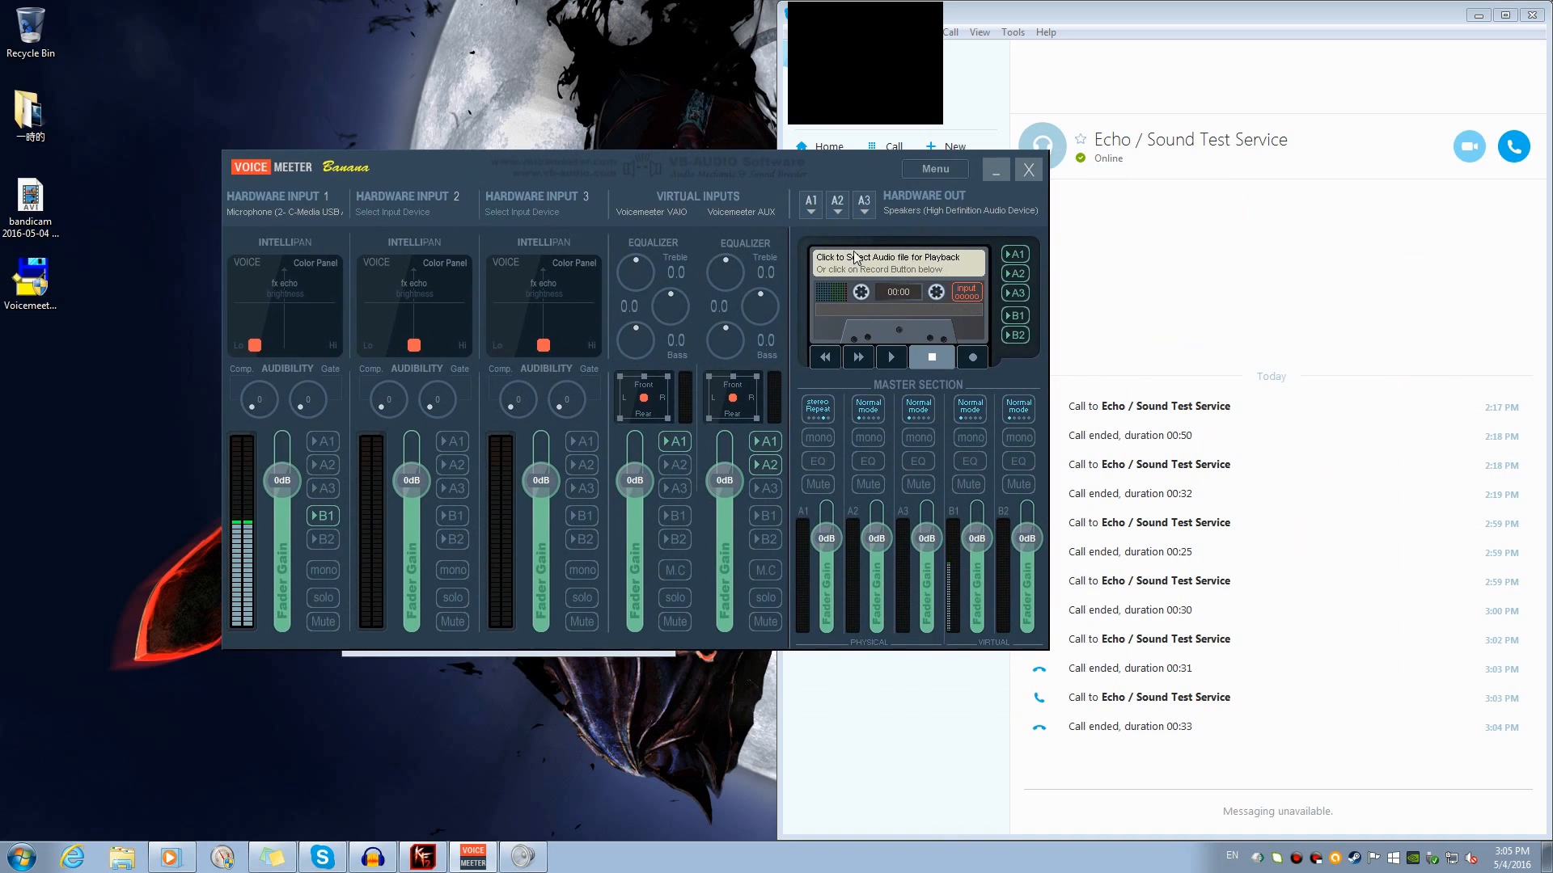
pyautogui.click(969, 294)
pyautogui.moveTo(728, 165); pyautogui.dragTo(1357, 489)
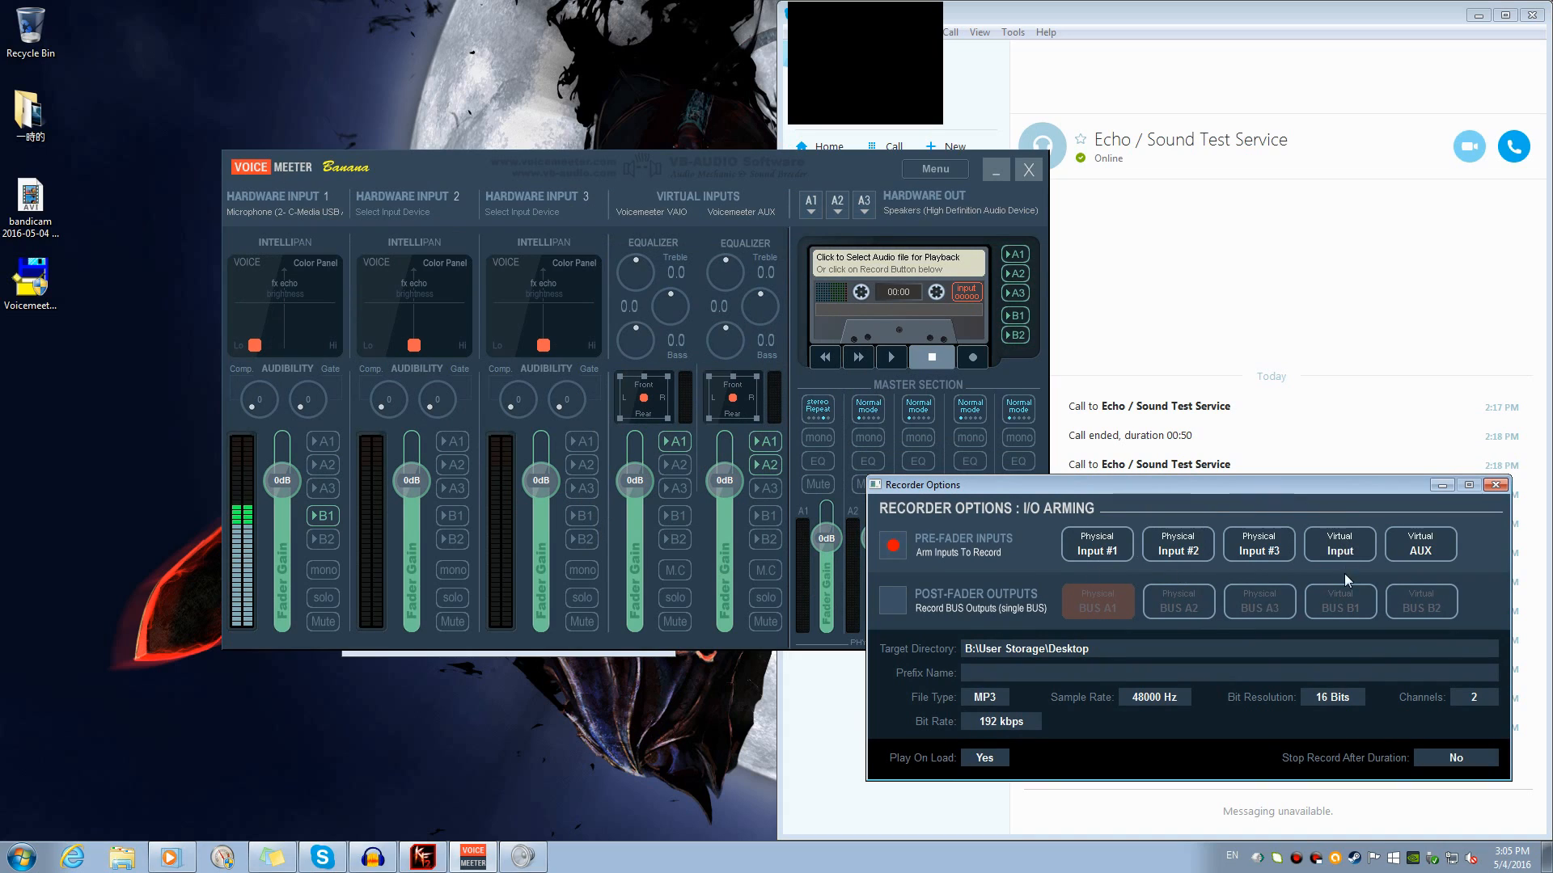
pyautogui.moveTo(1318, 495); pyautogui.dragTo(716, 565)
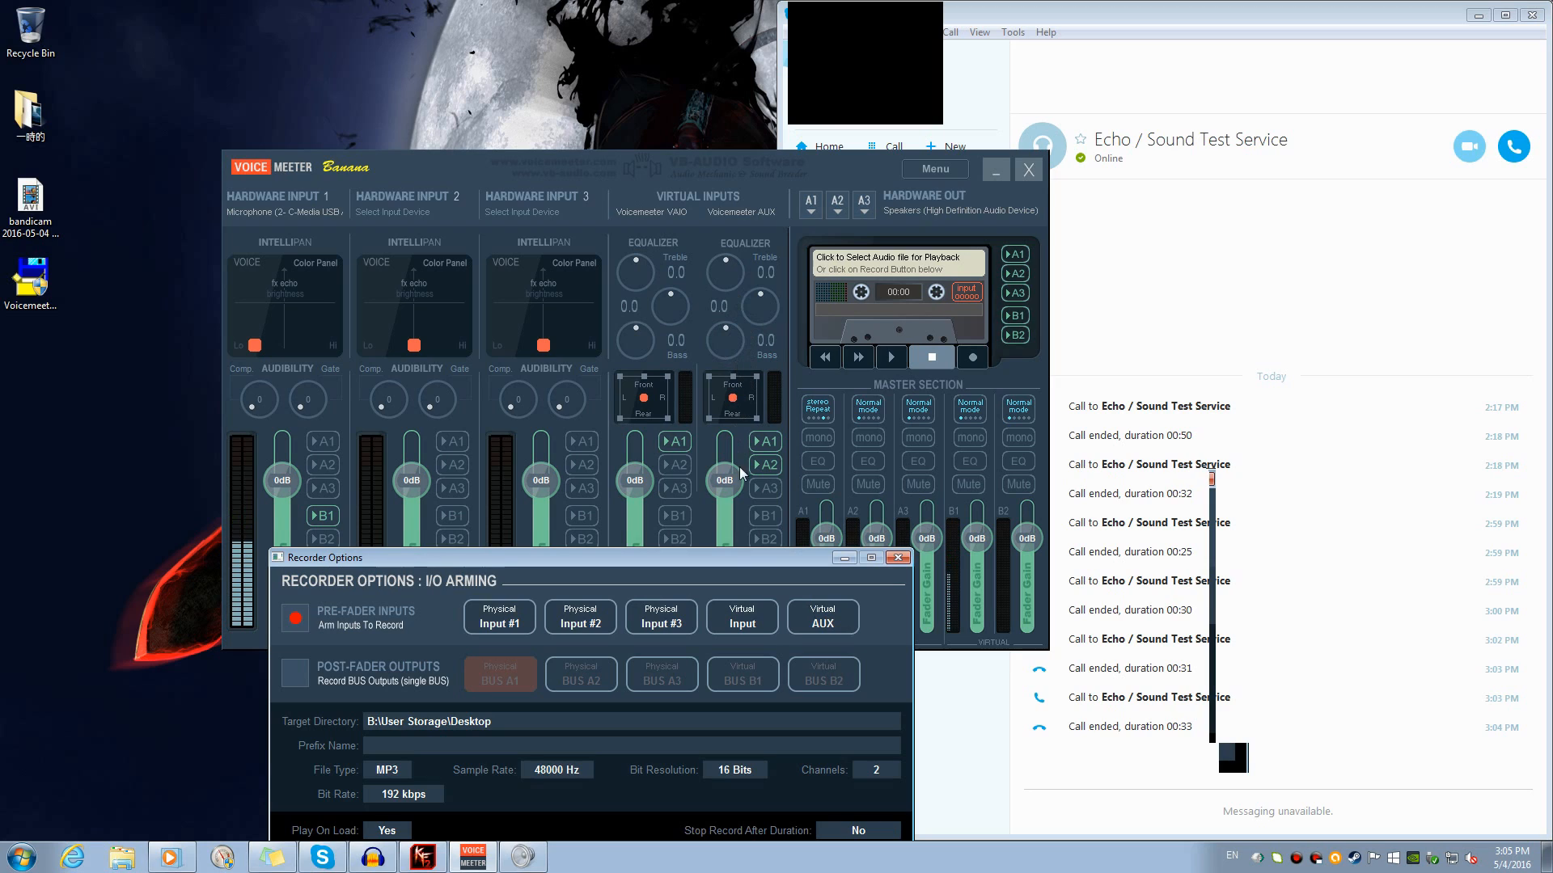
pyautogui.moveTo(634, 587); pyautogui.dragTo(1086, 230)
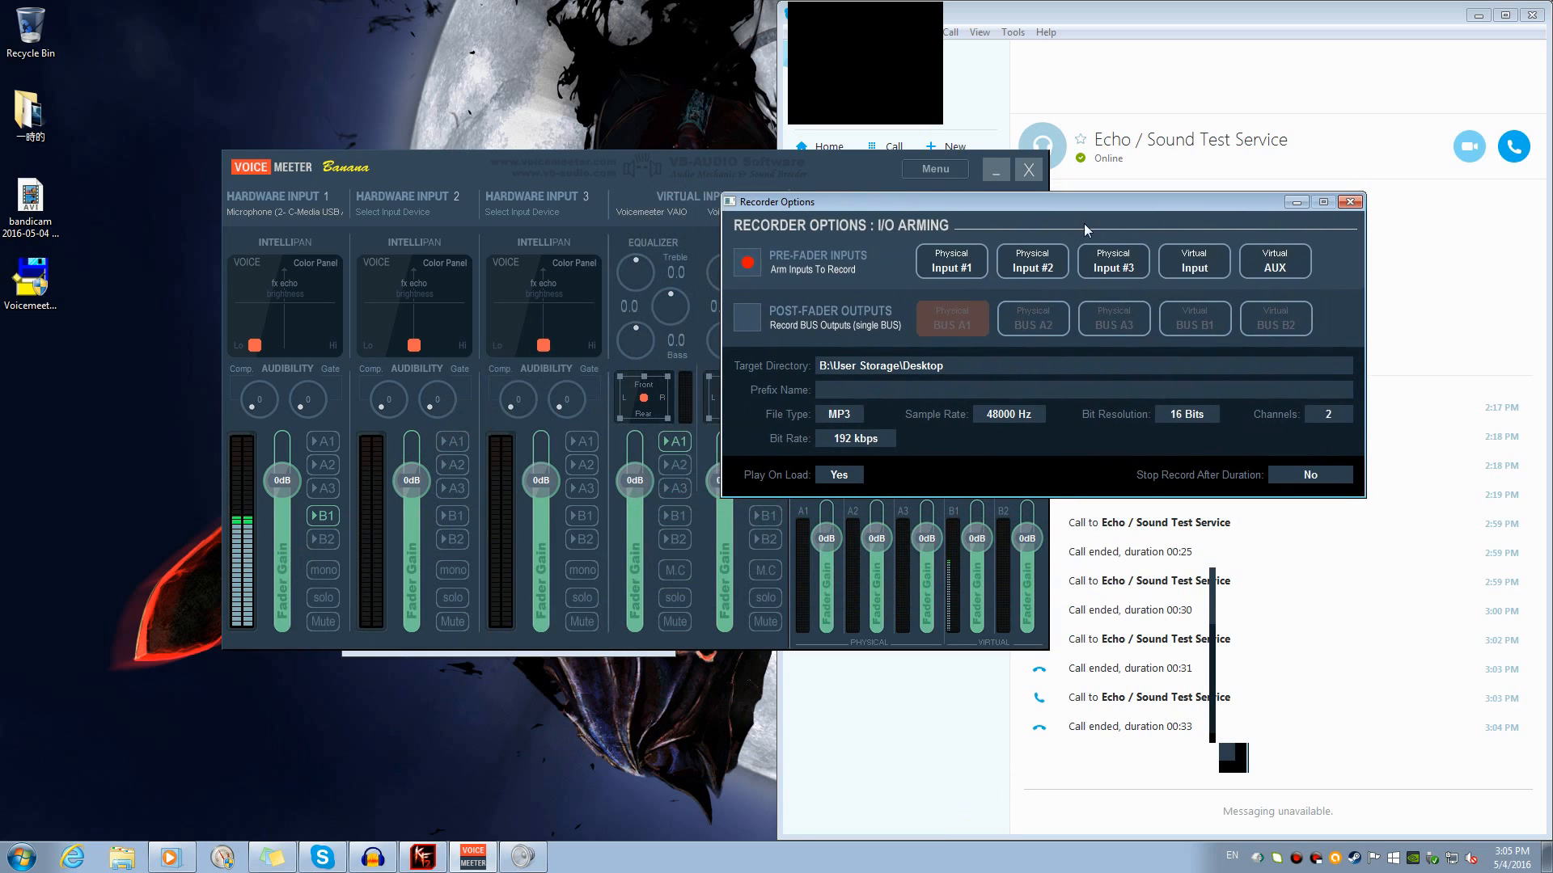
# Try arming and disarming Physical Input #1 among the recorder's pre-fader inputs, moving the options window to reveal the mixer
pyautogui.click(964, 267)
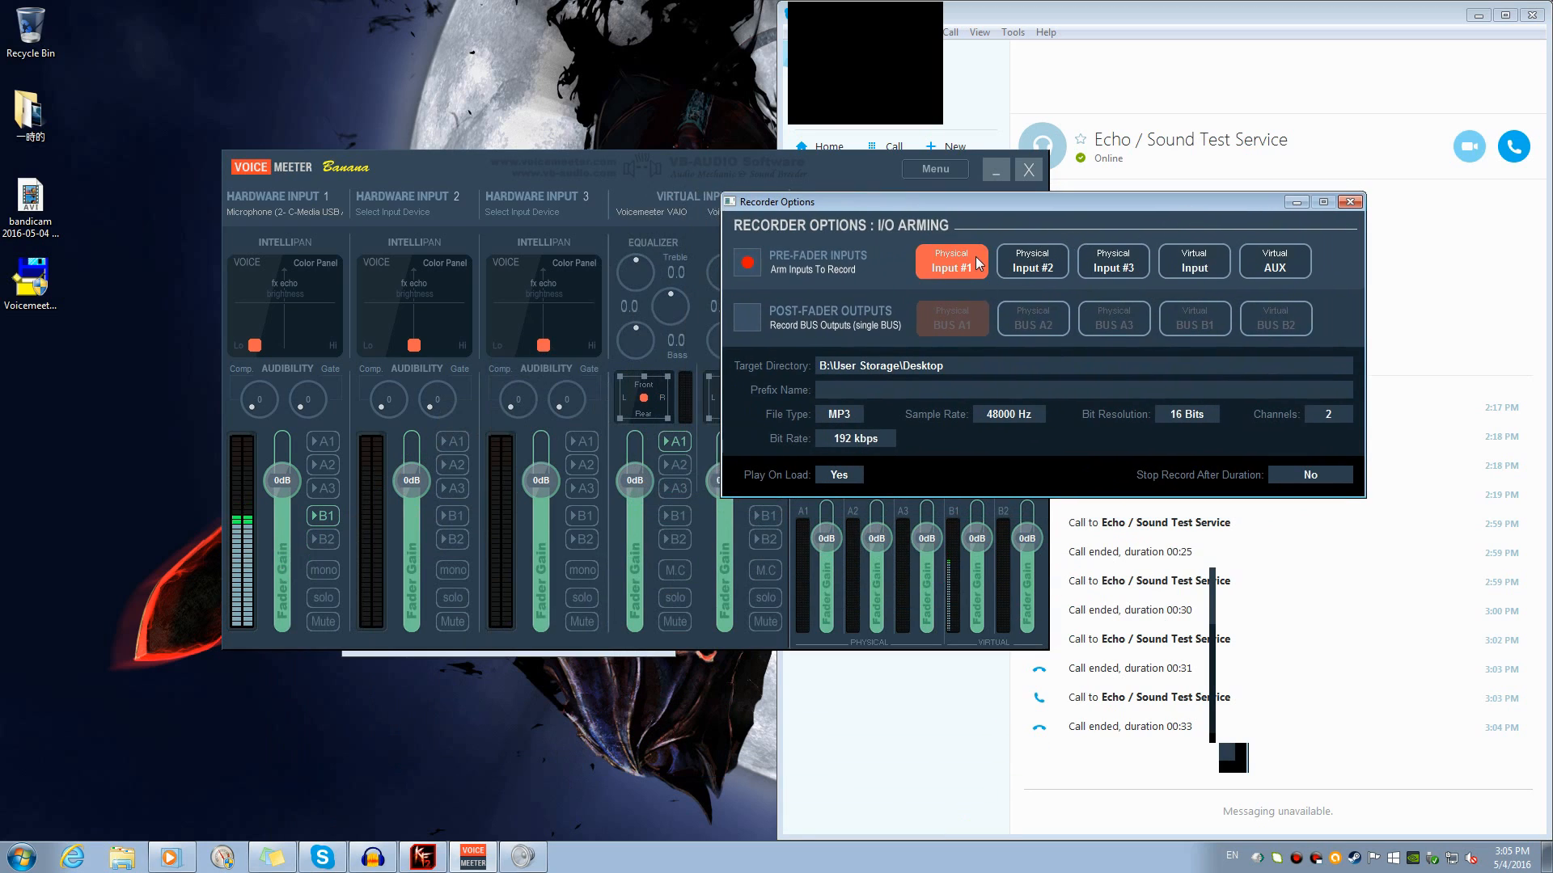
pyautogui.click(978, 272)
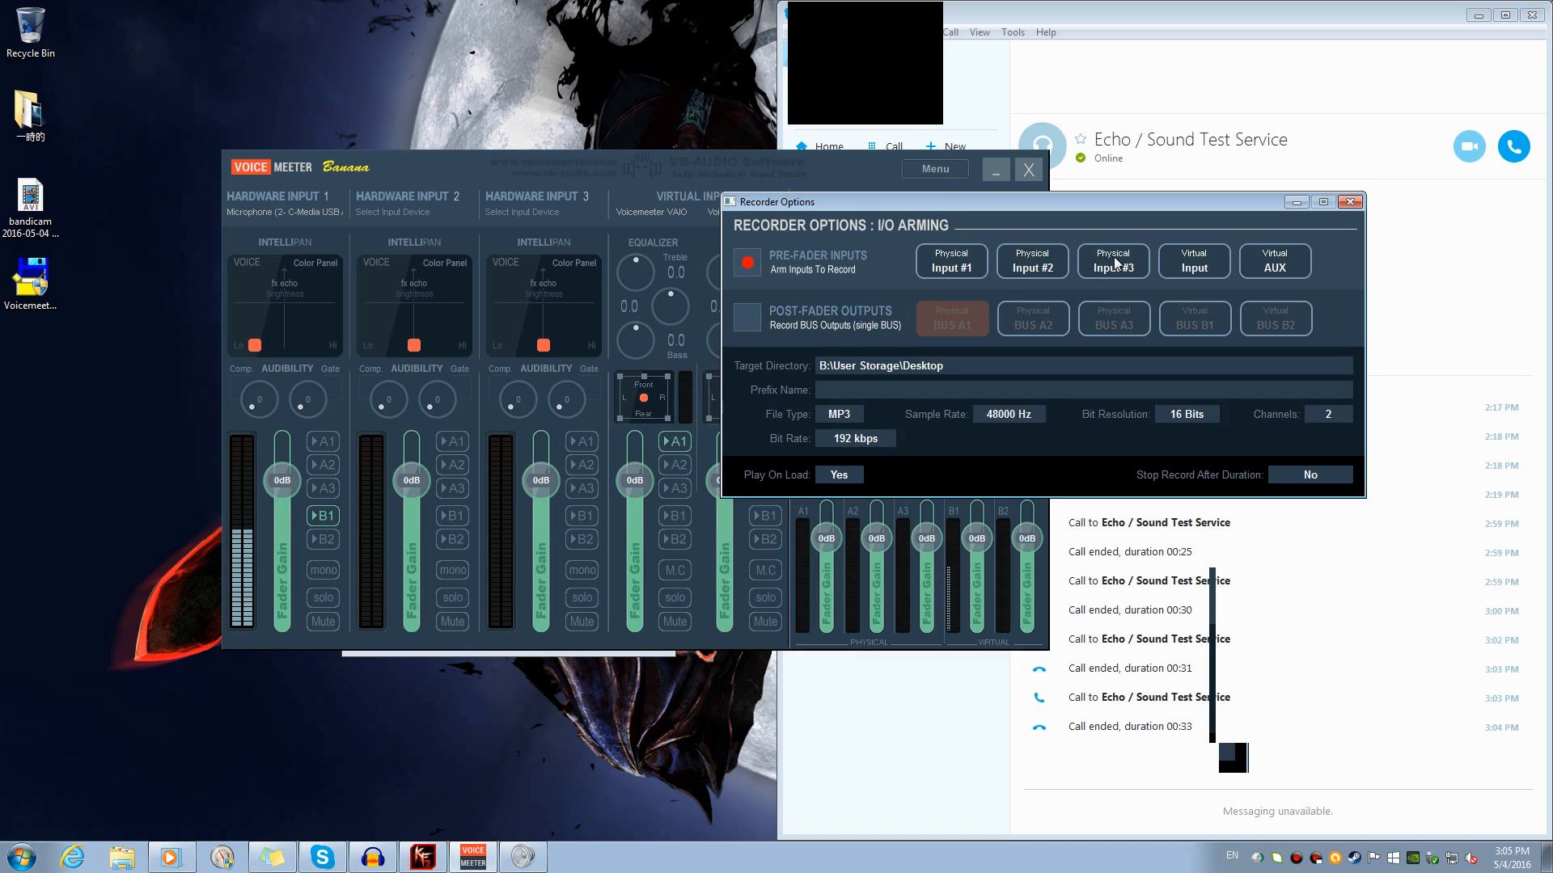
pyautogui.moveTo(993, 212); pyautogui.dragTo(1123, 302)
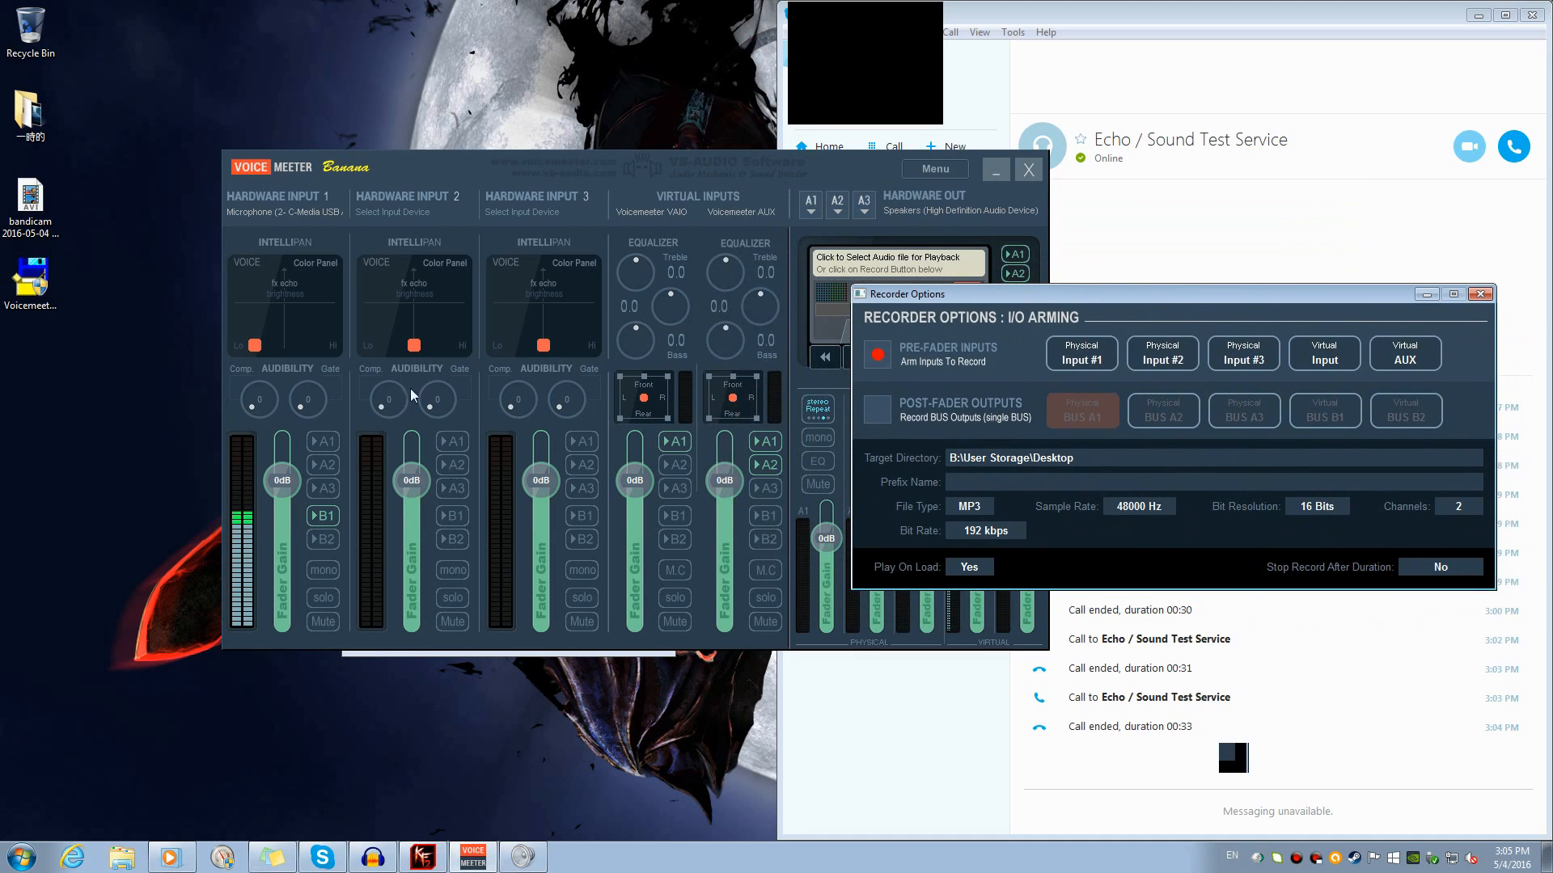
pyautogui.moveTo(1129, 301); pyautogui.dragTo(989, 263)
pyautogui.click(947, 315)
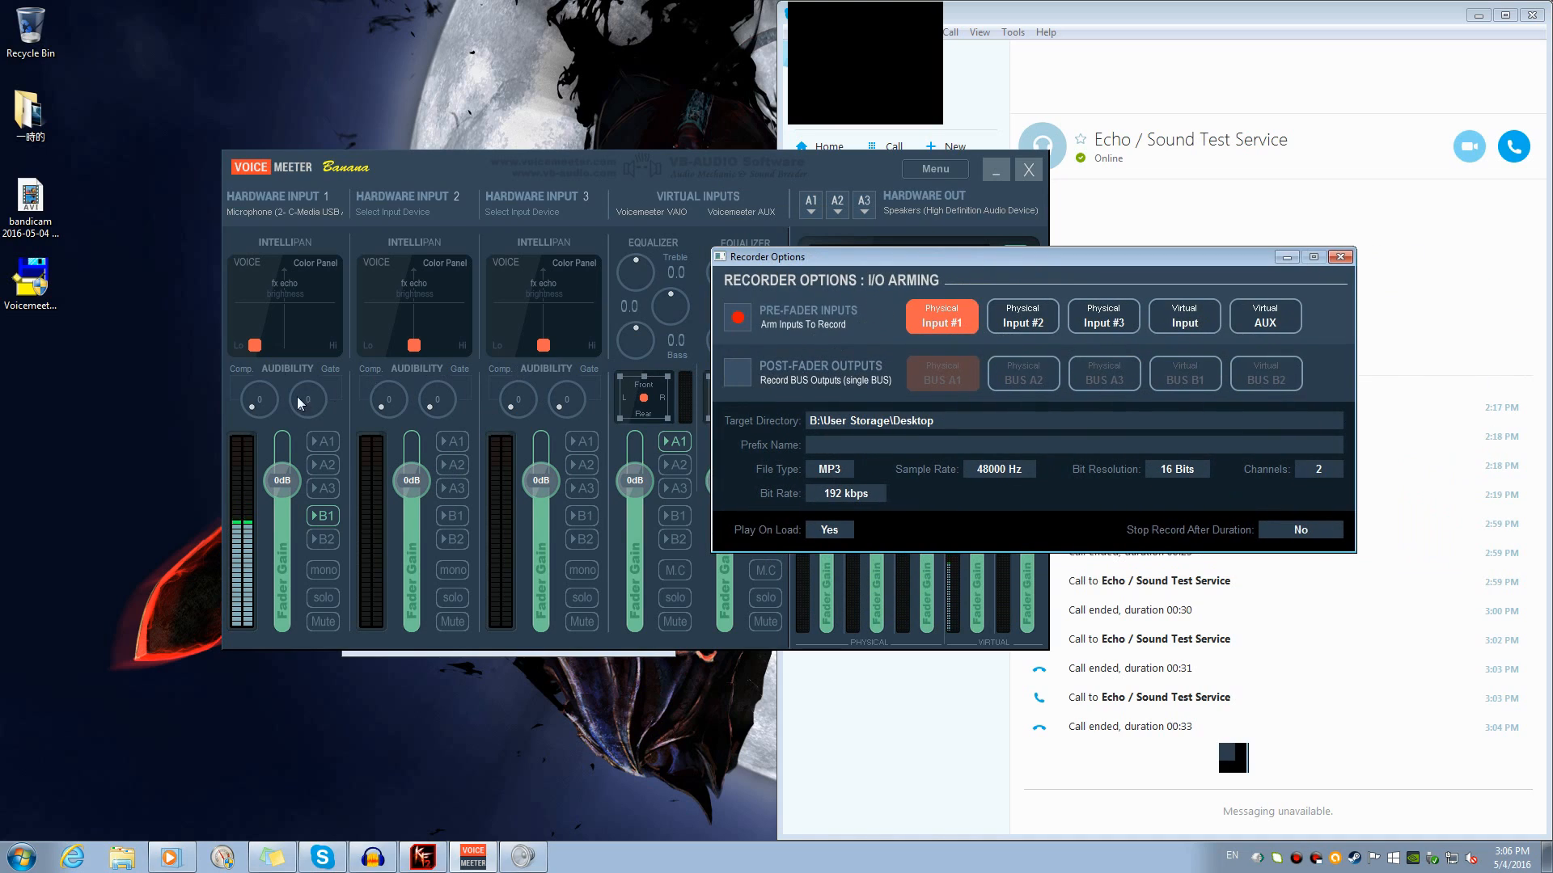
pyautogui.click(927, 331)
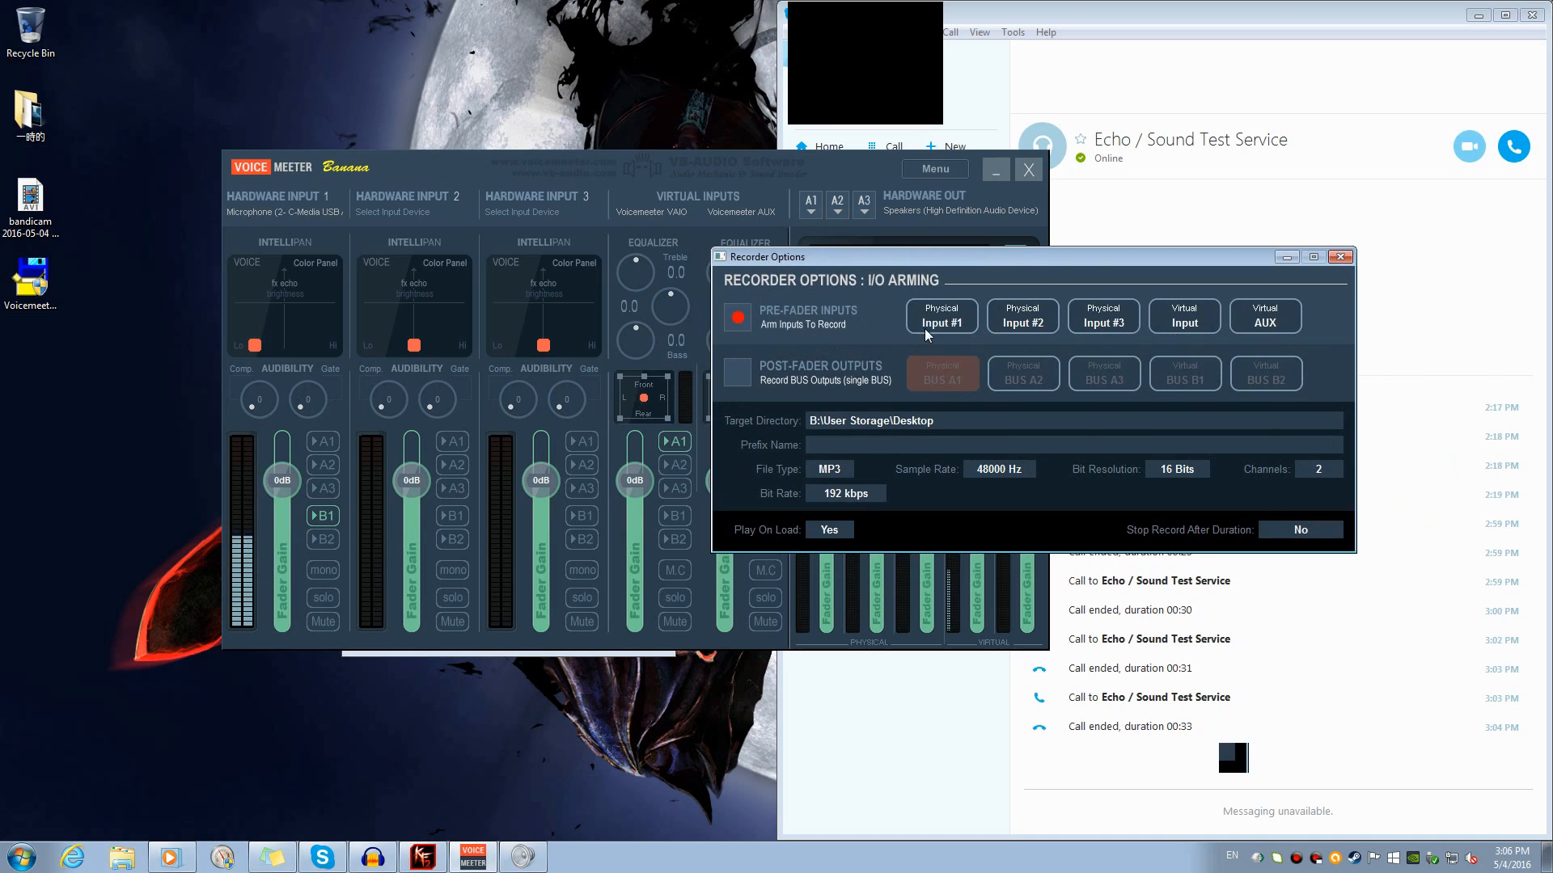
# Leave only Physical Input #1 armed as the recorder's pre-fader input and close the recorder options
pyautogui.click(1208, 327)
pyautogui.moveTo(1195, 262); pyautogui.dragTo(1281, 363)
pyautogui.click(1056, 427)
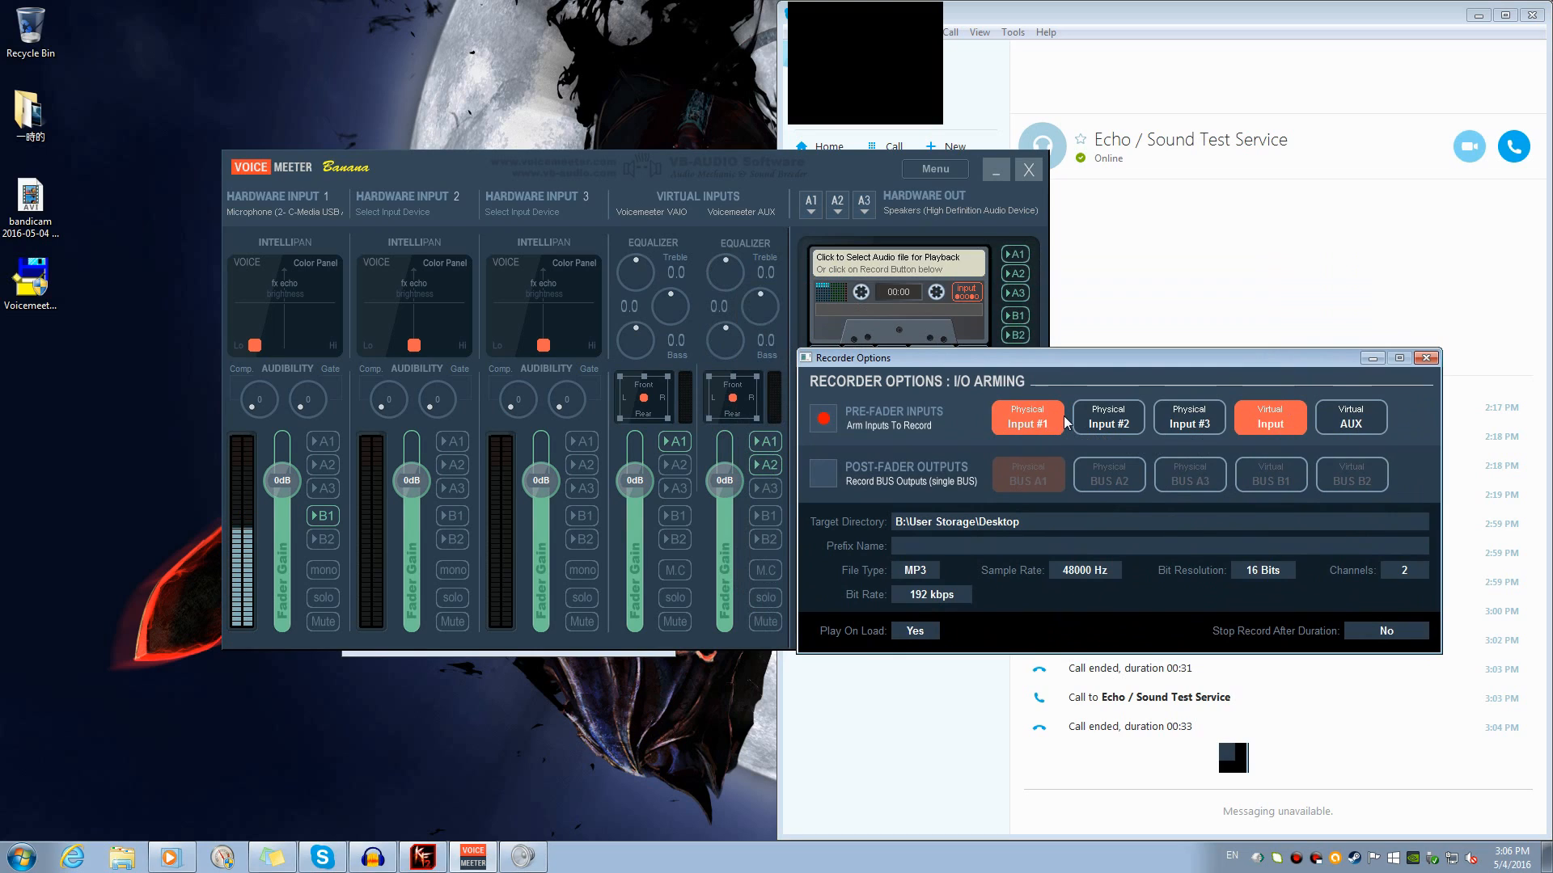
pyautogui.click(1257, 427)
pyautogui.moveTo(1346, 378); pyautogui.dragTo(1138, 352)
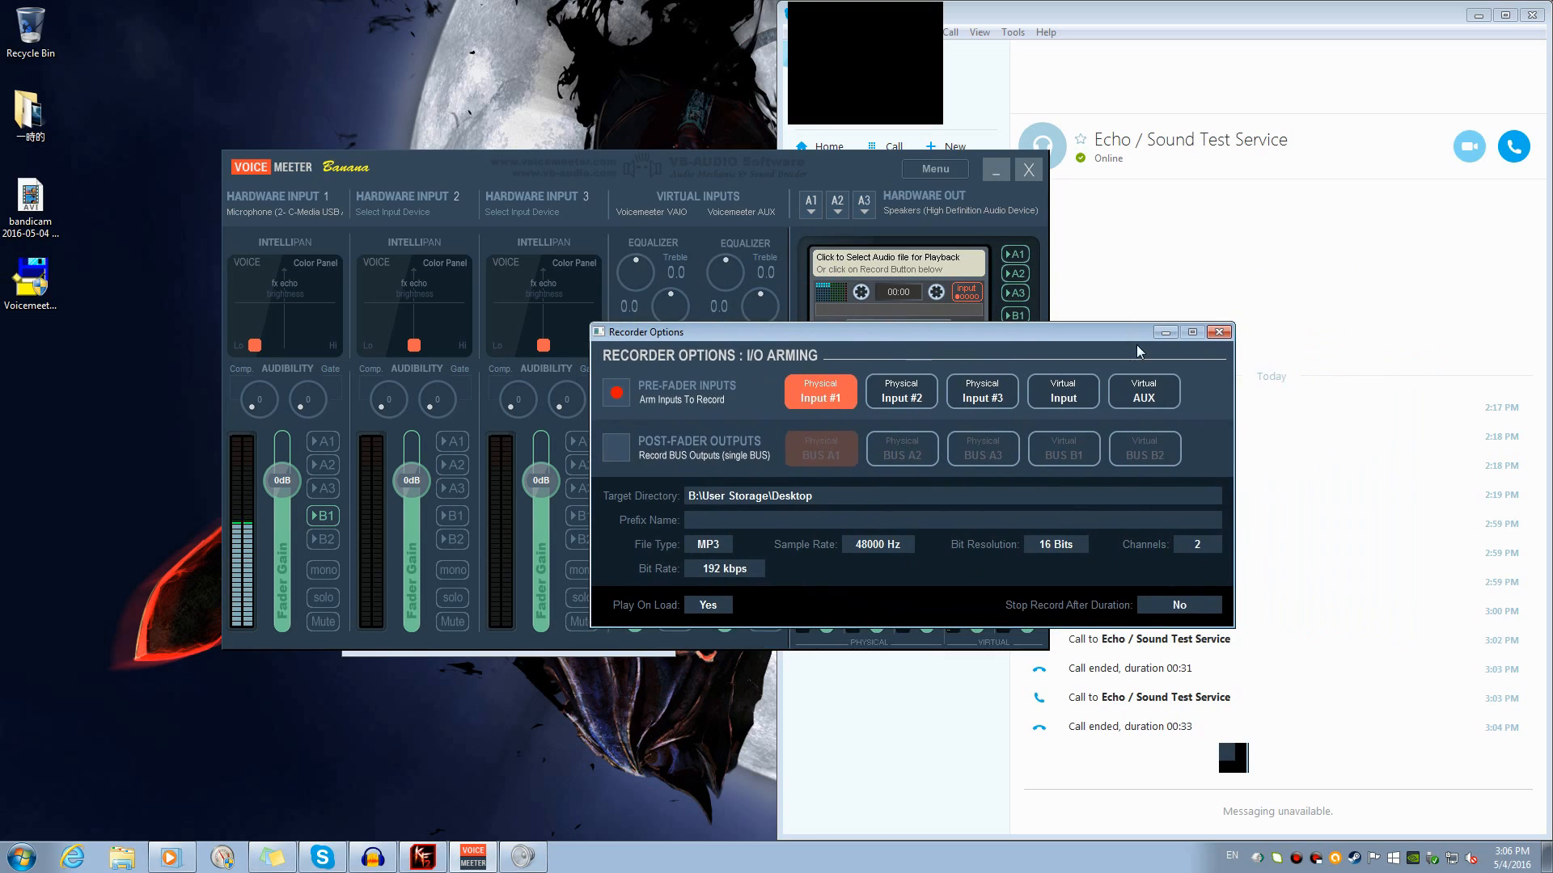
pyautogui.click(1212, 339)
# Record a short microphone test with the cassette recorder and play the saved MP3 from the desktop at full player volume
pyautogui.click(974, 359)
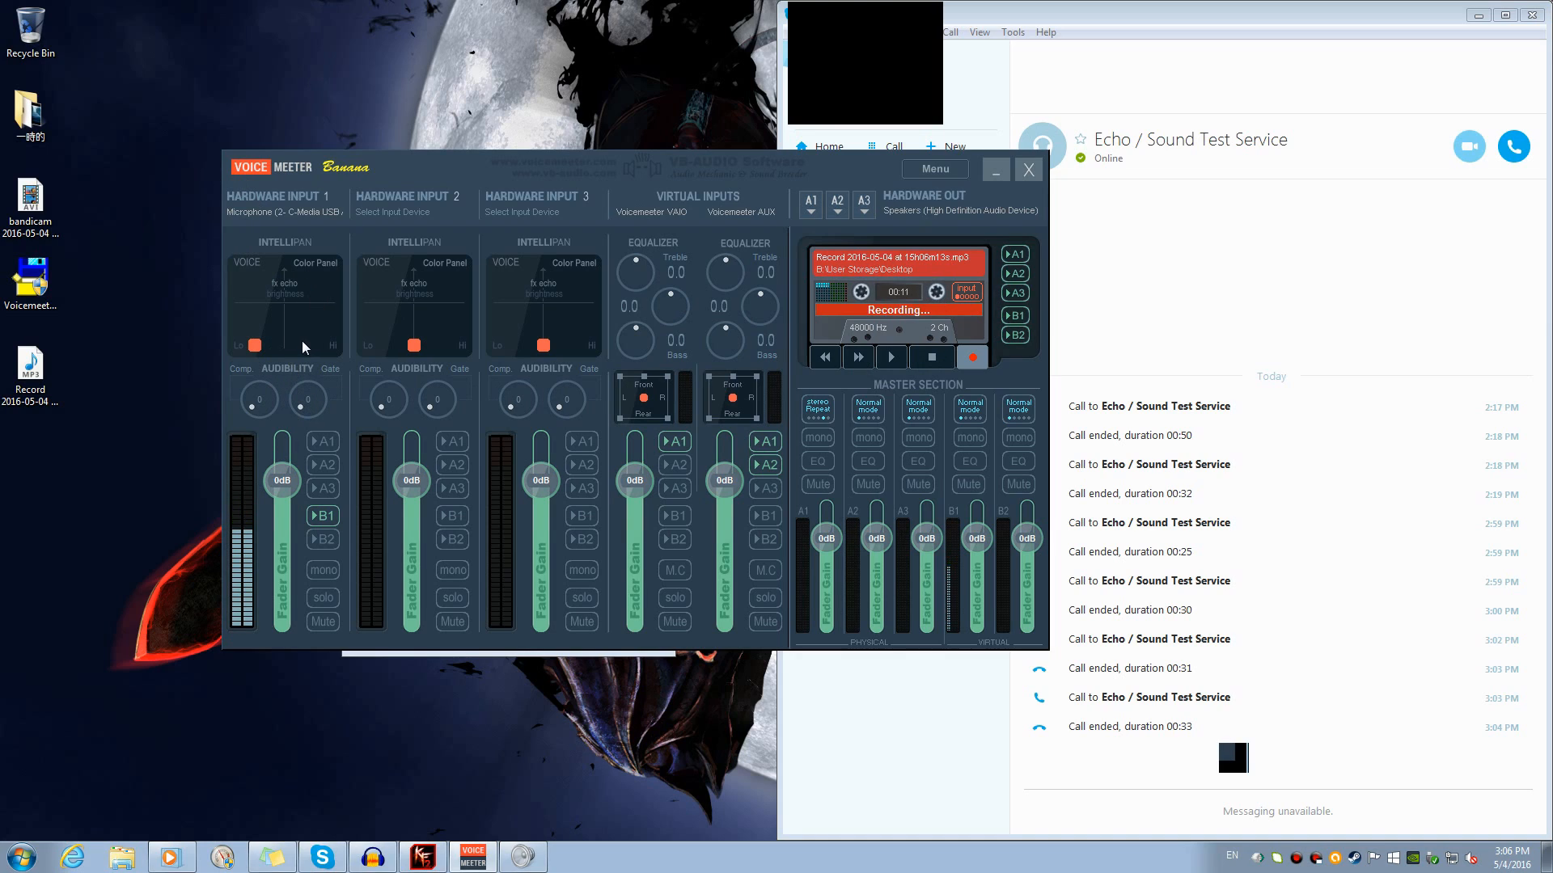
pyautogui.click(928, 358)
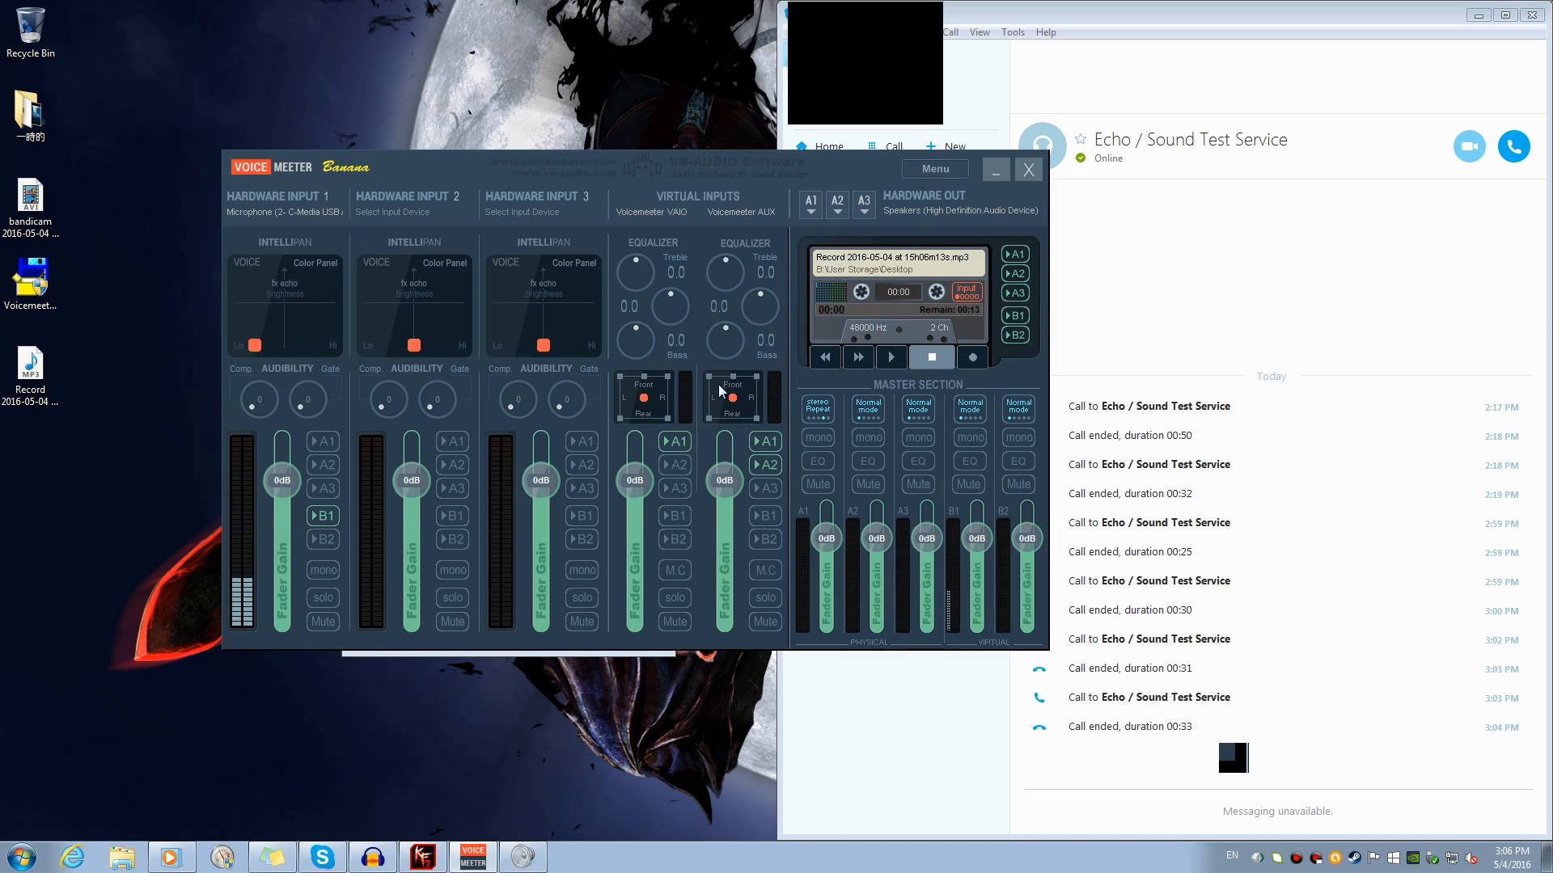
pyautogui.doubleClick(30, 385)
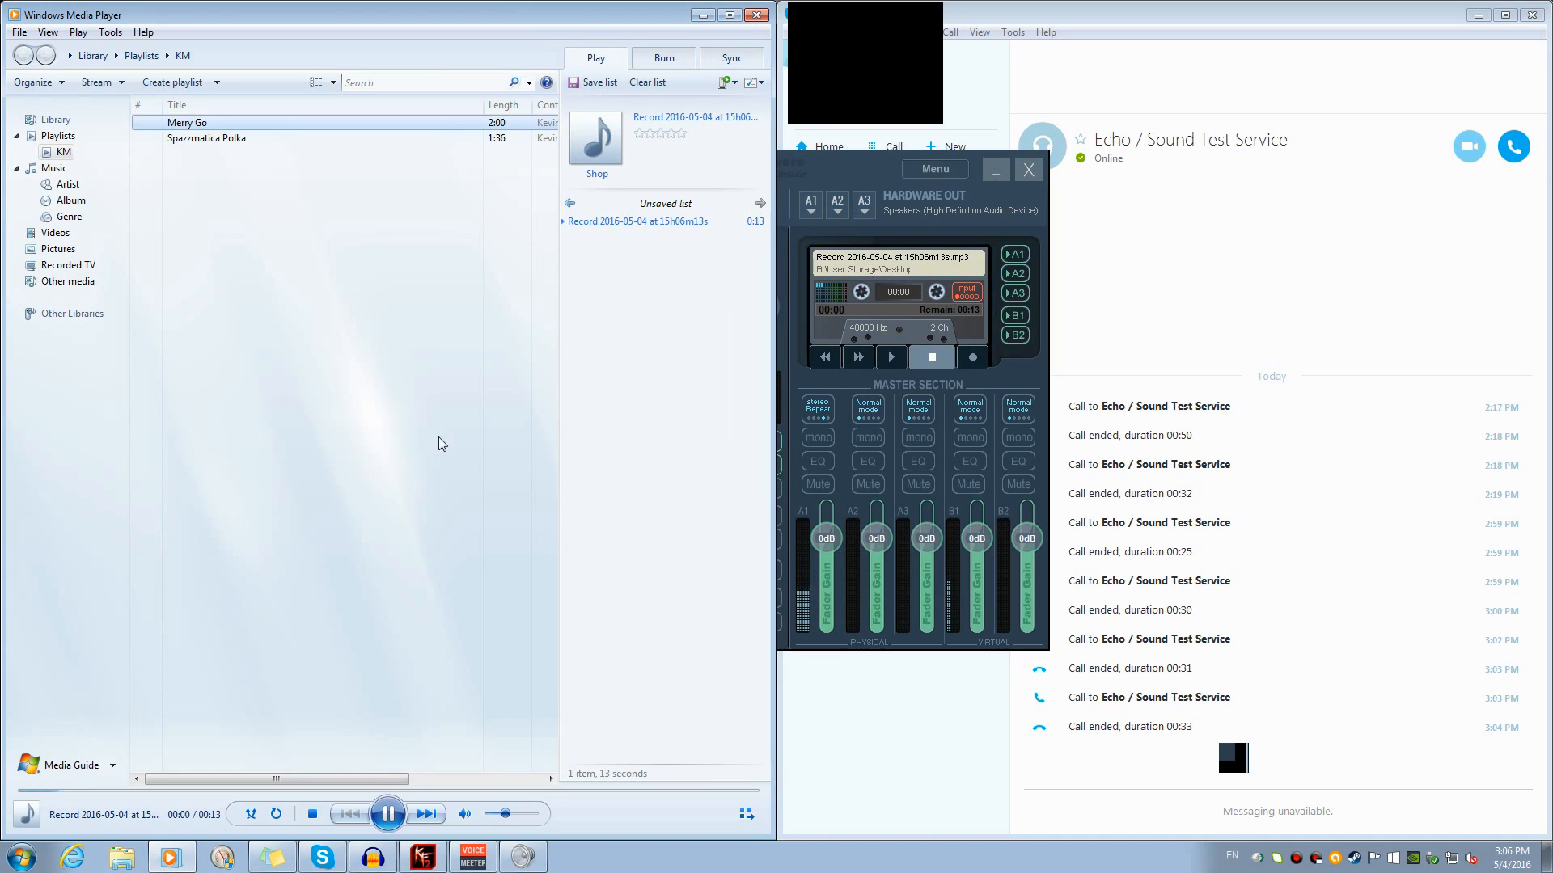
pyautogui.moveTo(505, 813); pyautogui.dragTo(533, 814)
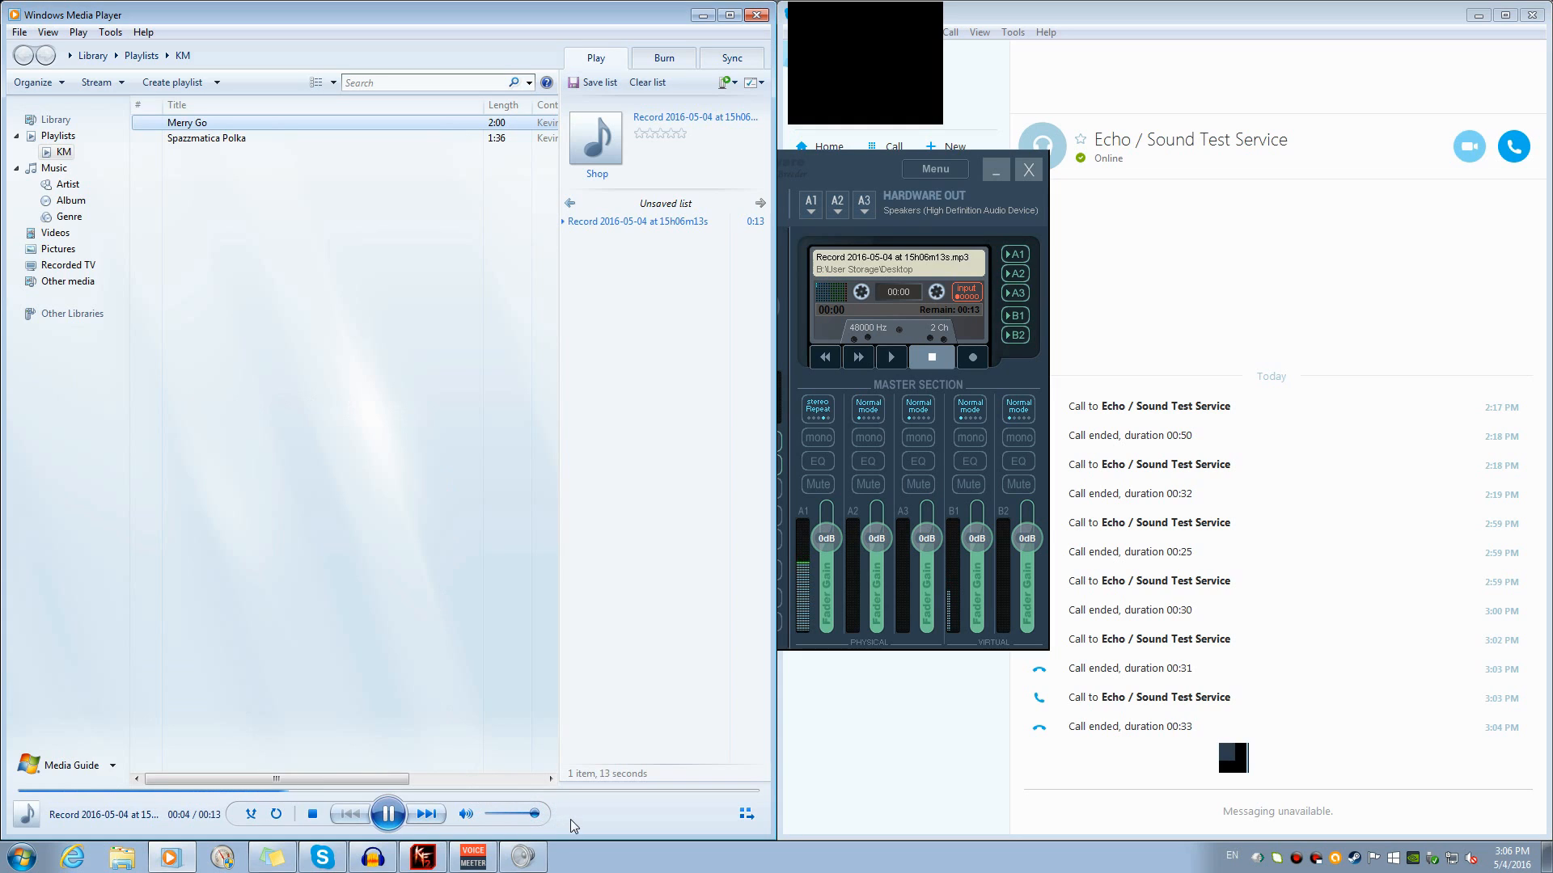
pyautogui.click(756, 14)
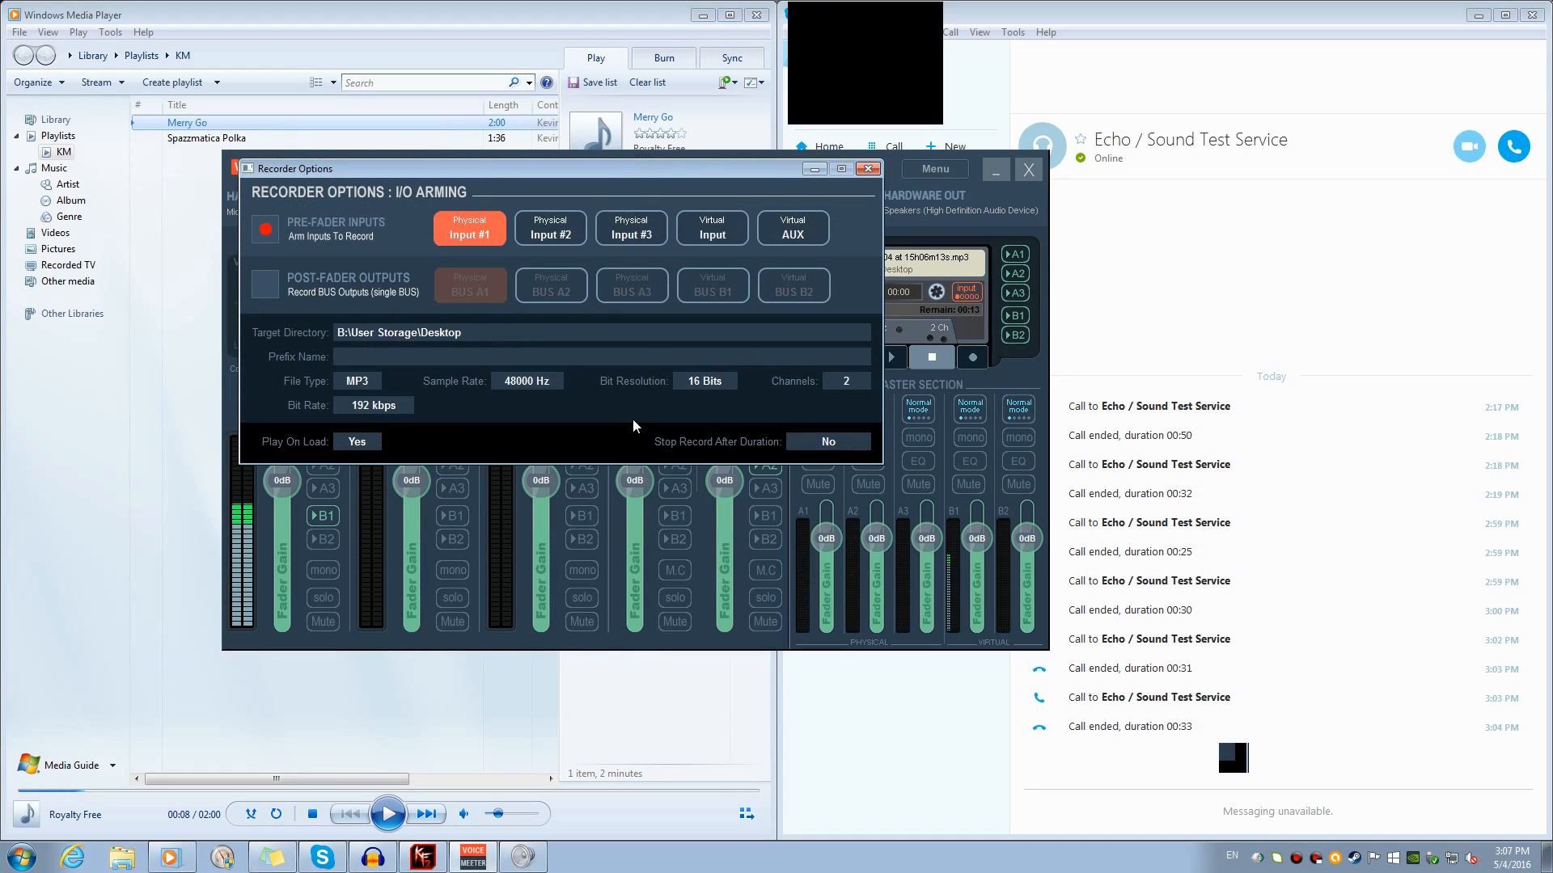
# Disarm Physical Input #1, arm Virtual Input for recording instead, and close the recorder options
pyautogui.click(479, 234)
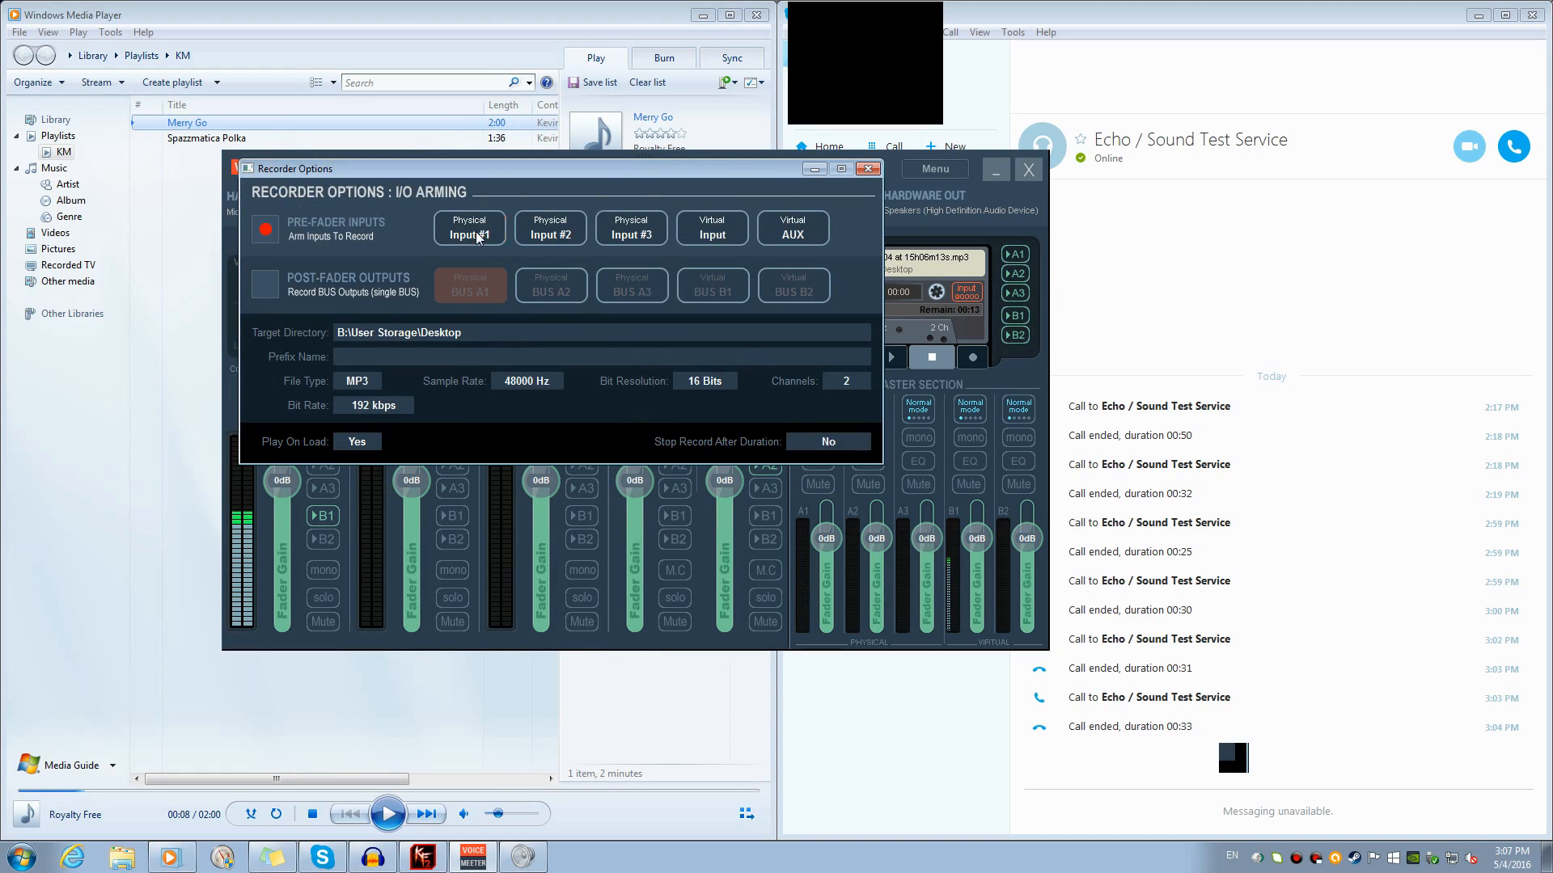
pyautogui.moveTo(716, 171); pyautogui.dragTo(778, 202)
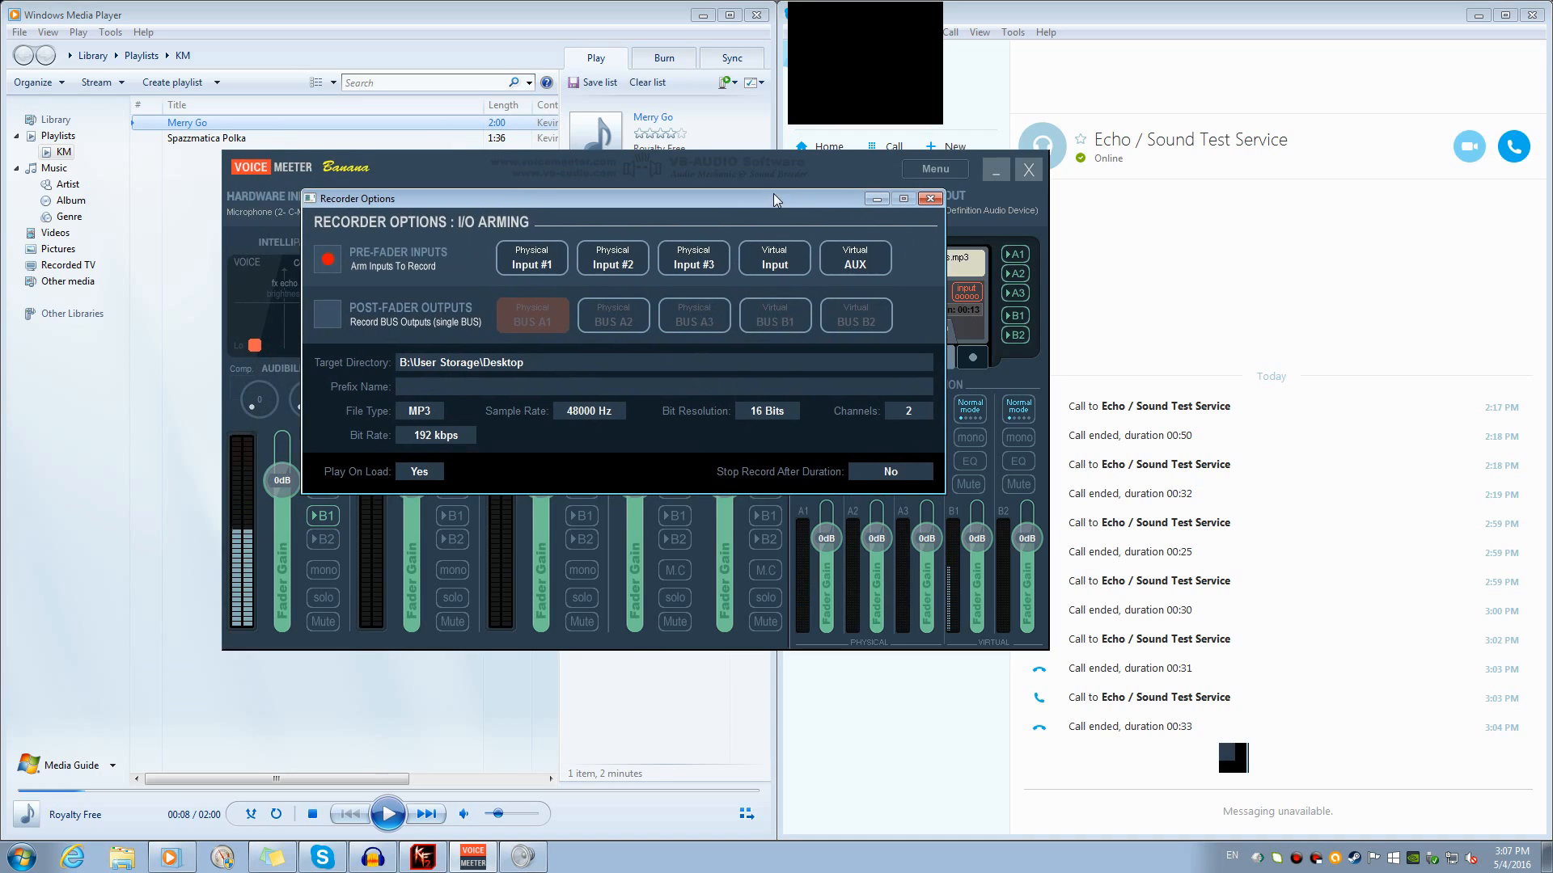
pyautogui.click(773, 257)
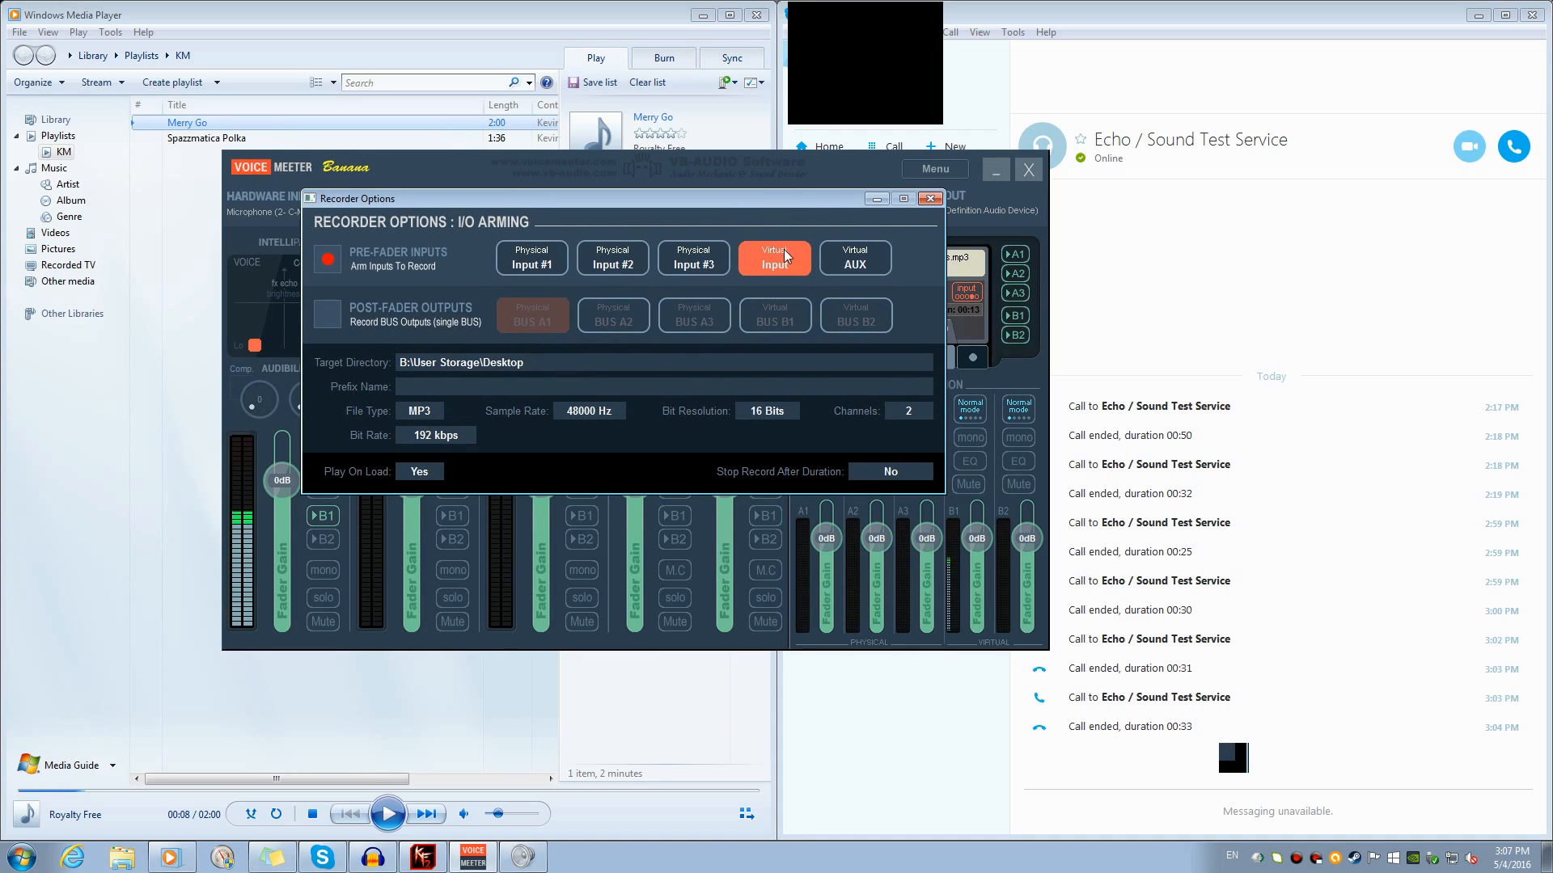
pyautogui.click(930, 199)
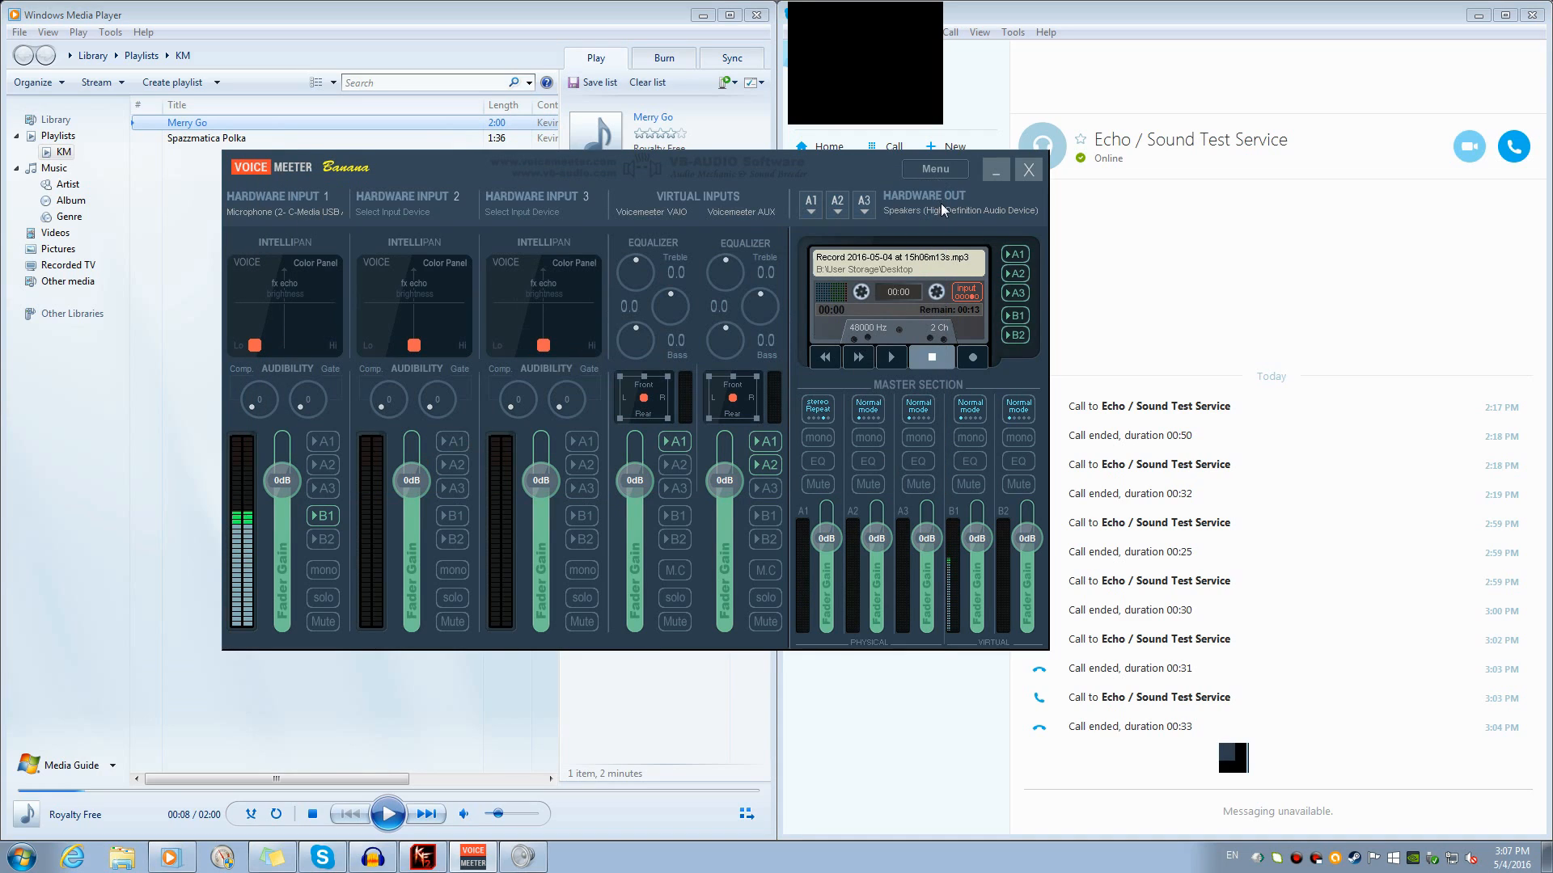
# Record a short test with the cassette recorder while playing part of Merry Go in Windows Media Player
pyautogui.click(973, 358)
pyautogui.click(324, 709)
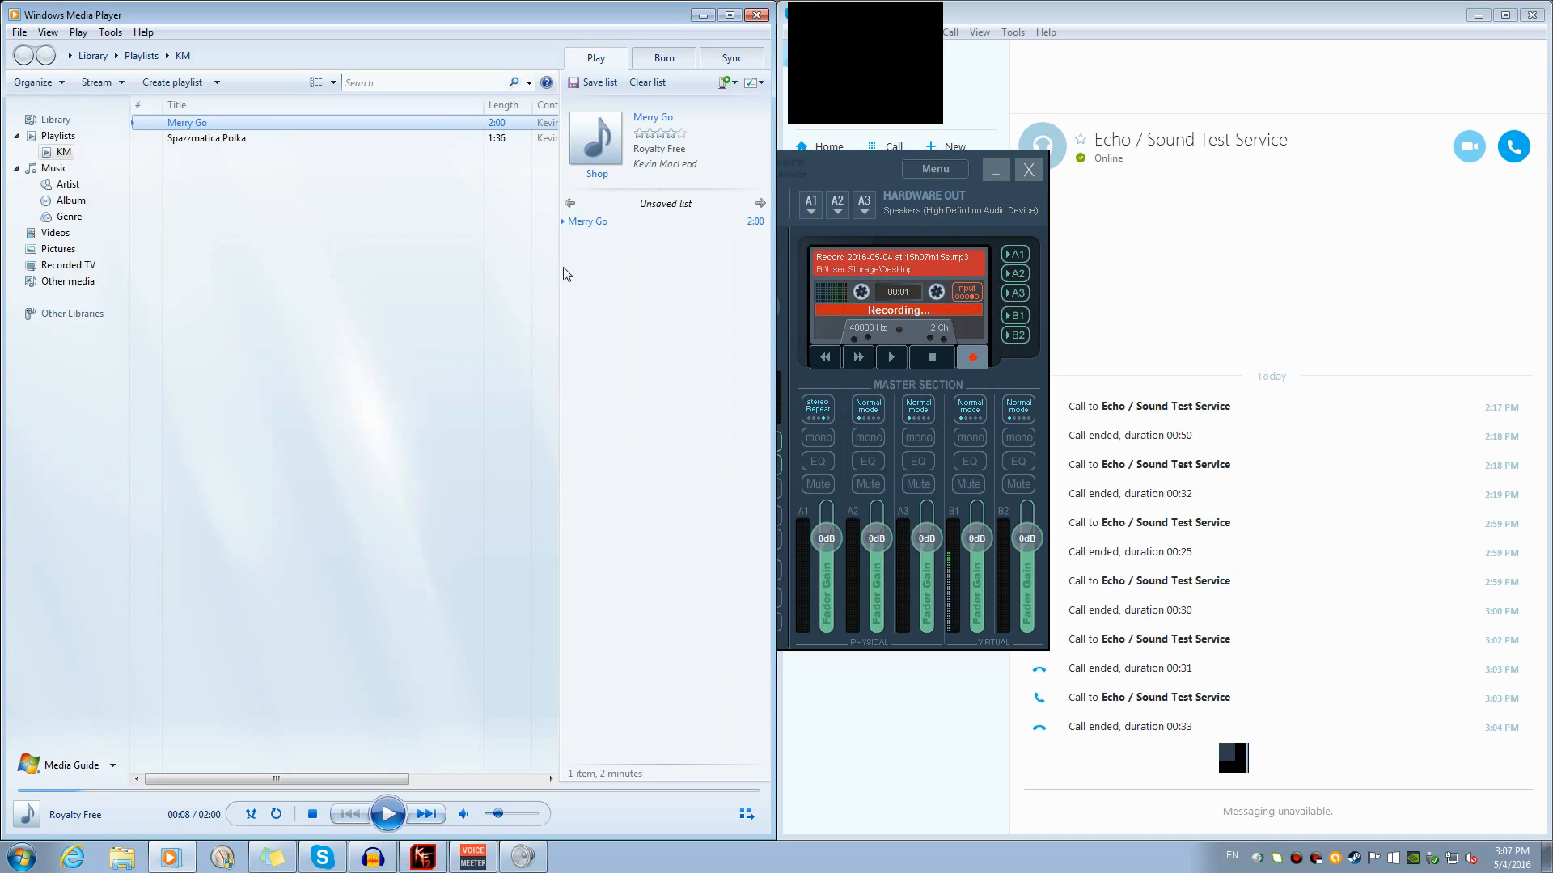
pyautogui.click(388, 815)
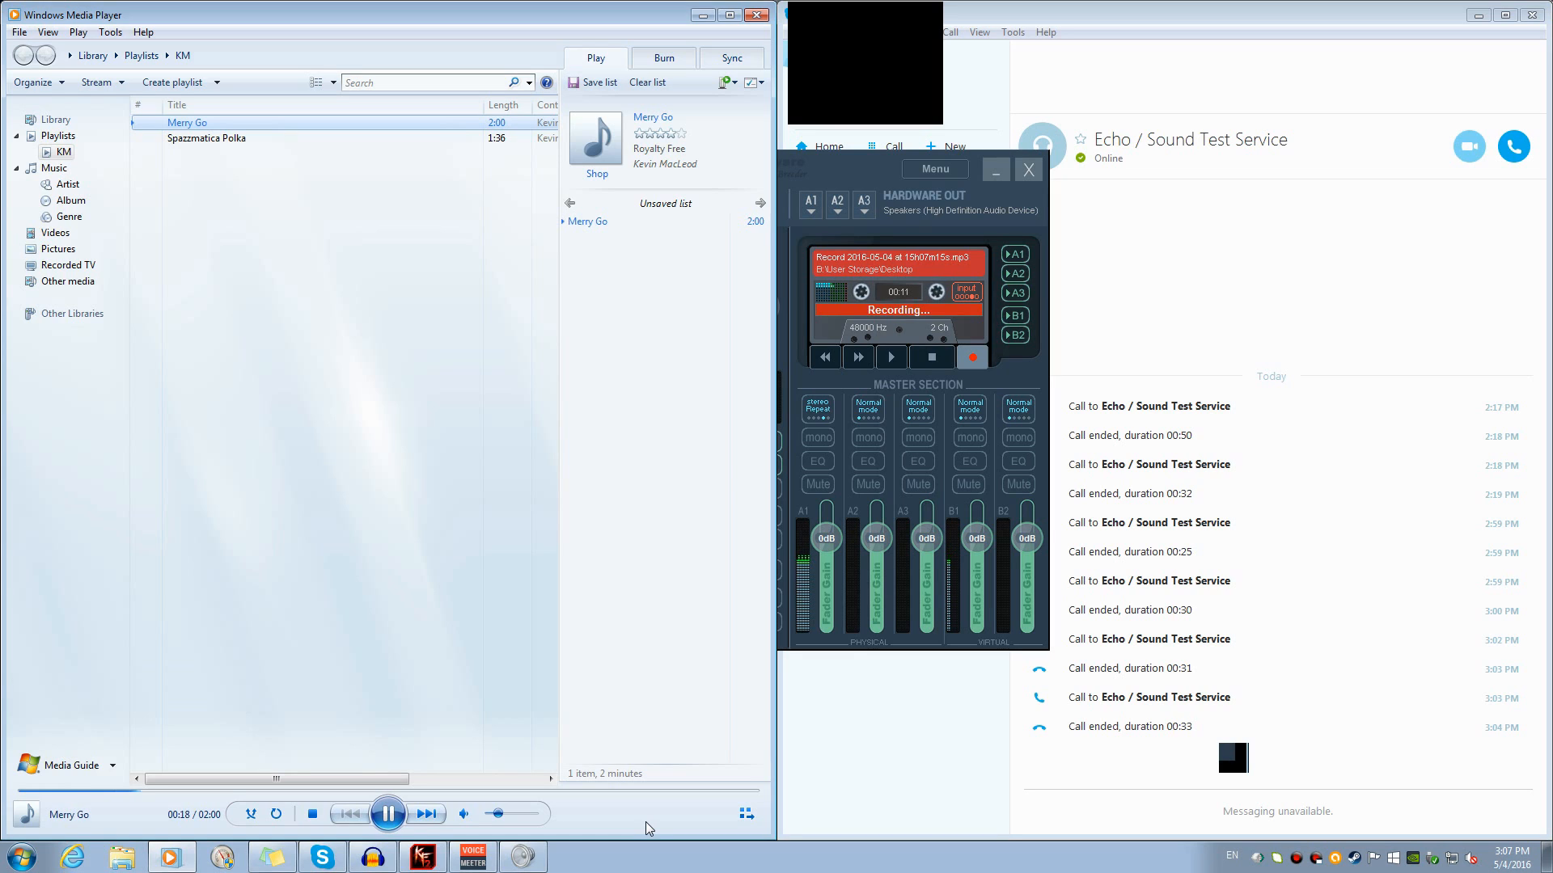
pyautogui.click(384, 814)
pyautogui.click(703, 15)
pyautogui.click(924, 358)
# Play the new system audio recording from the desktop at full volume, pause it, and close the media player
pyautogui.doubleClick(30, 448)
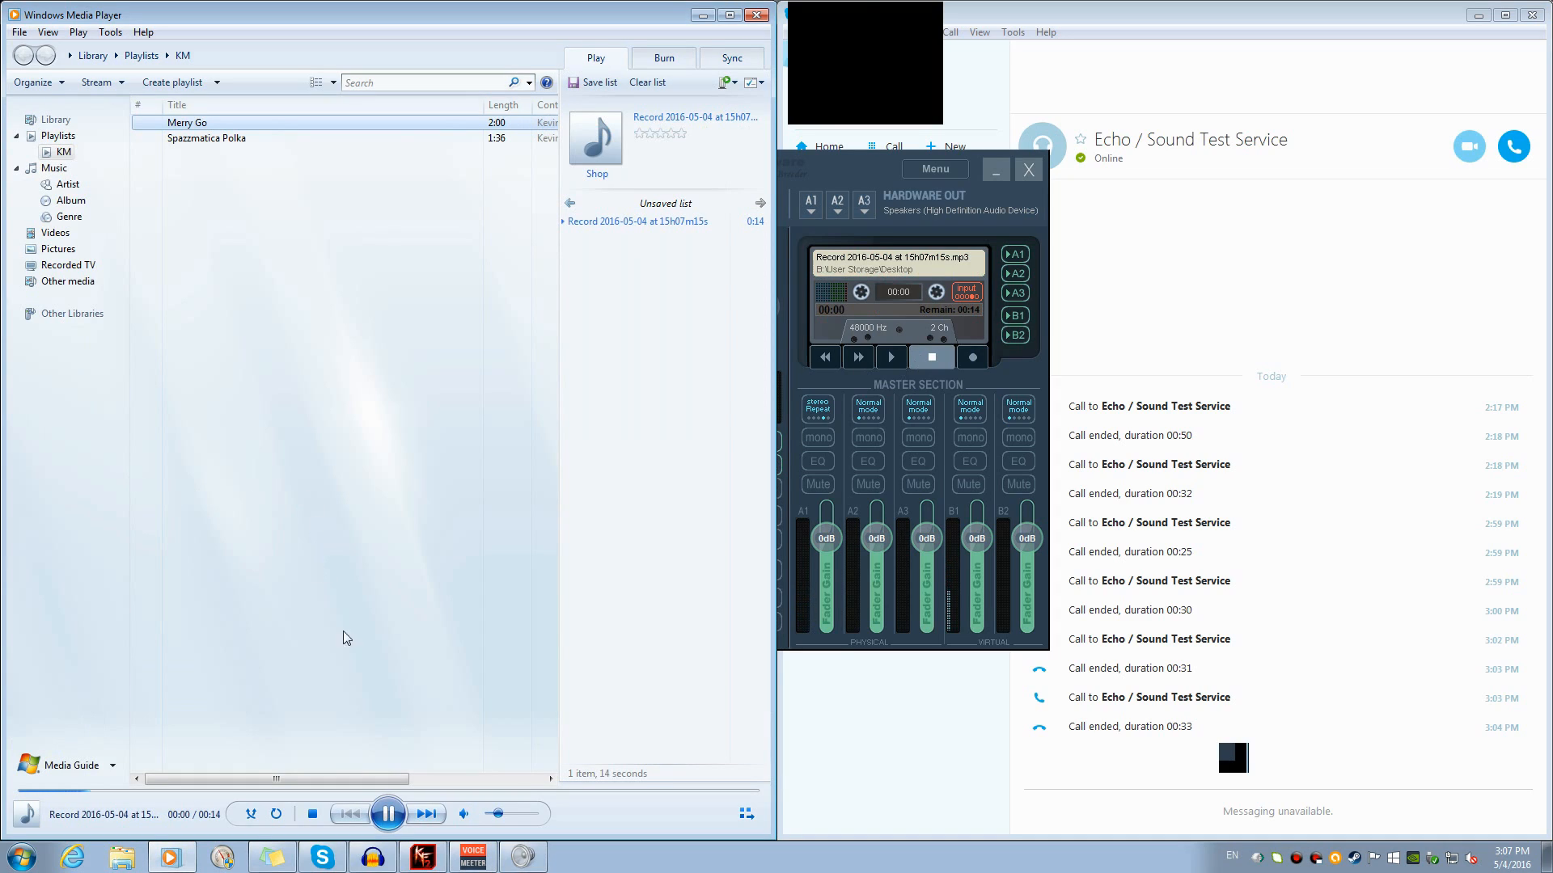
pyautogui.moveTo(497, 814); pyautogui.dragTo(534, 814)
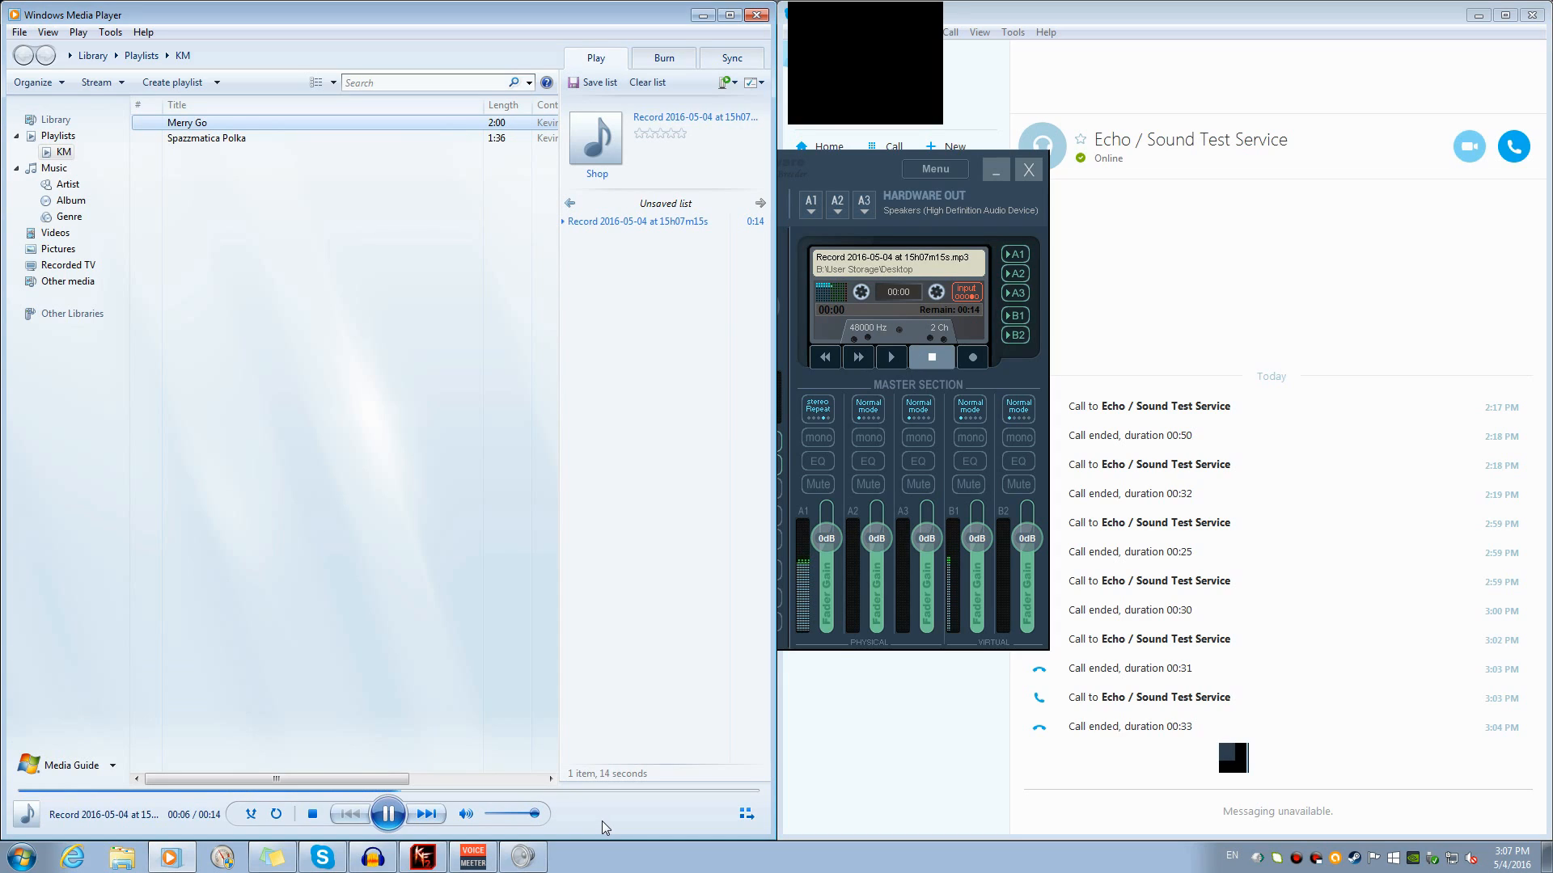
pyautogui.click(393, 817)
pyautogui.click(756, 15)
# Arm Physical Input #1 together with Virtual Input in the recorder options and close them
pyautogui.click(967, 294)
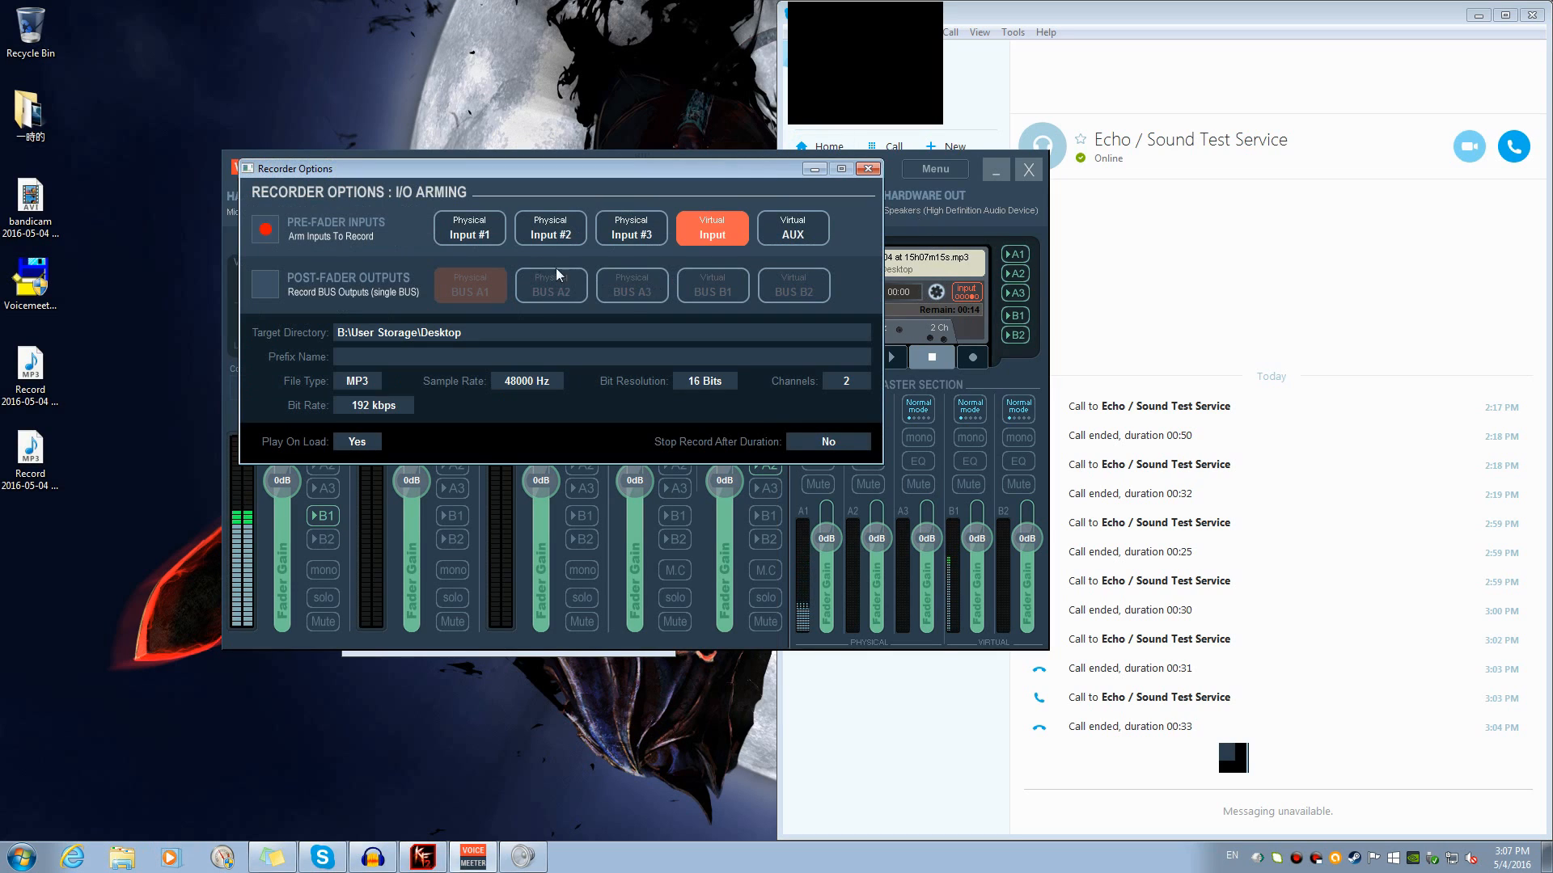
pyautogui.click(469, 228)
pyautogui.click(869, 168)
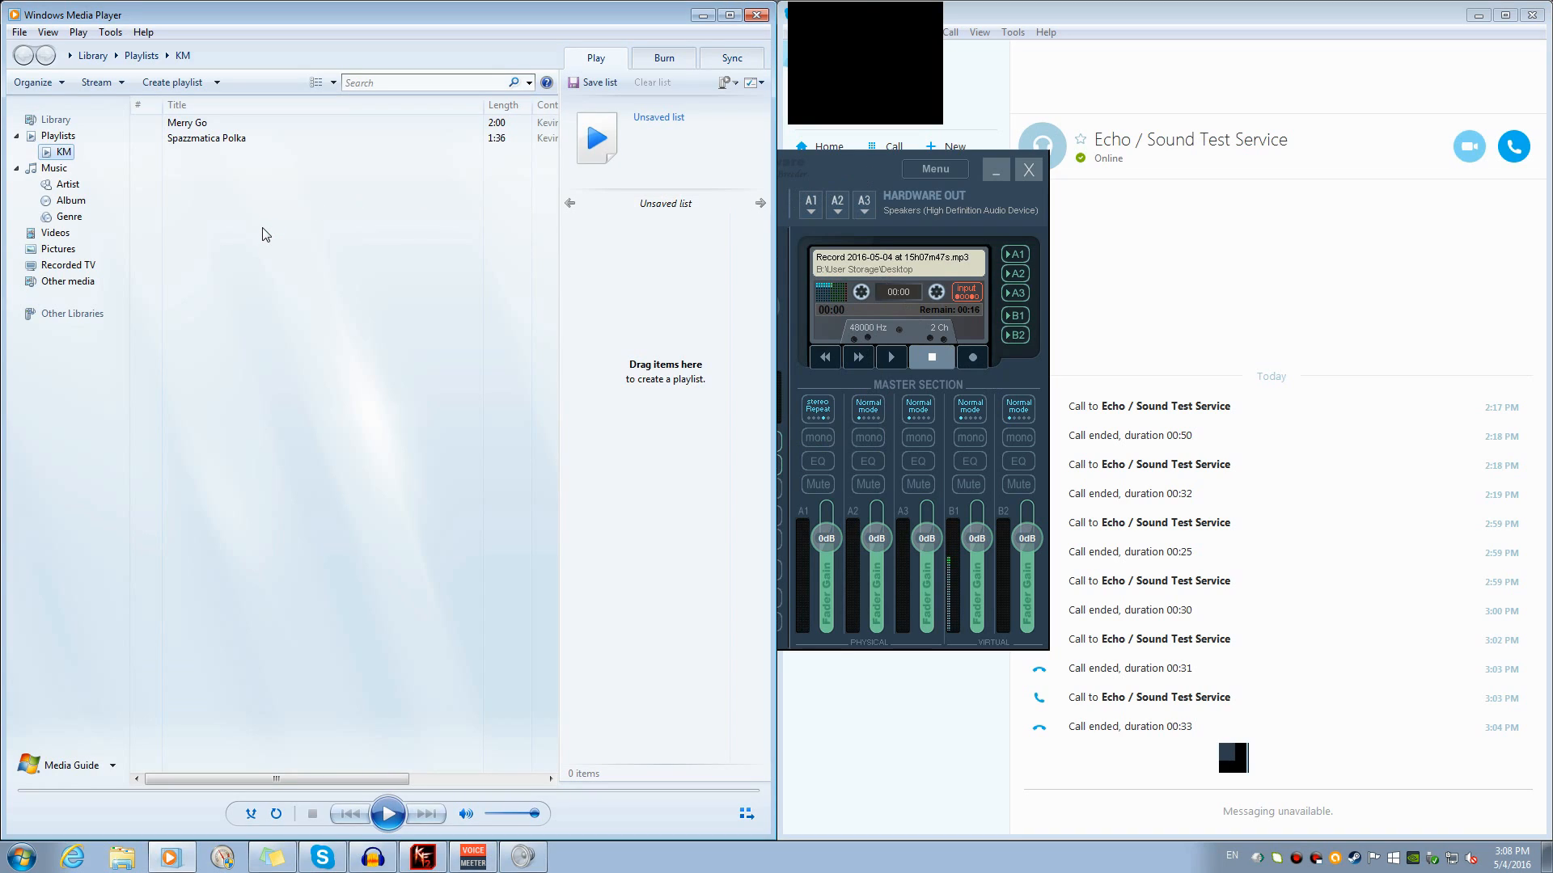
# Record a short combined test with the cassette recorder while playing Merry Go in Windows Media Player at reduced volume
pyautogui.rightClick(219, 126)
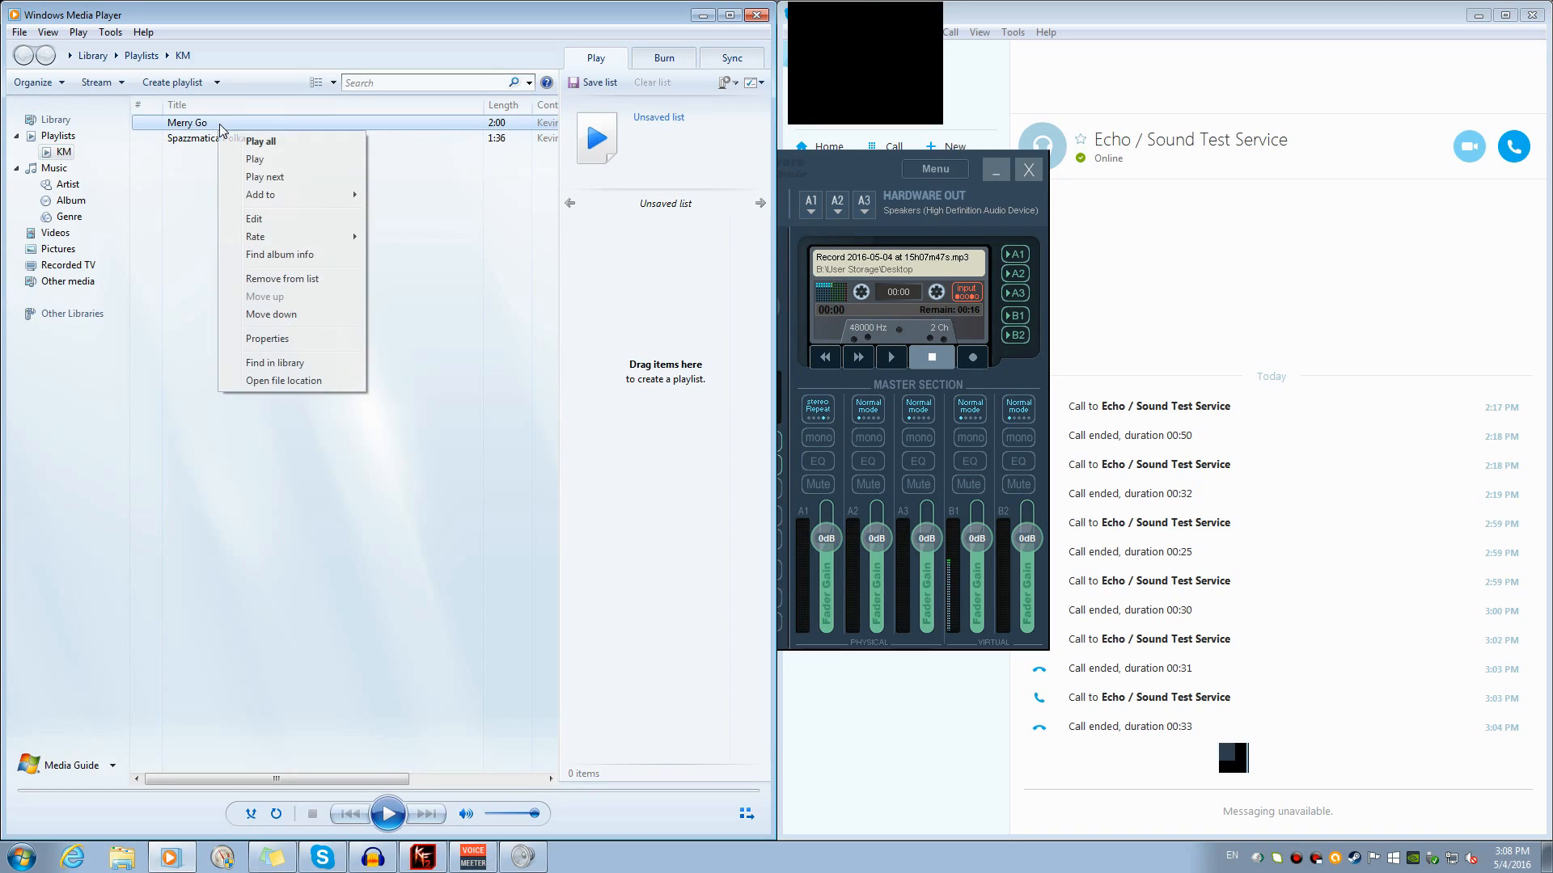
pyautogui.click(254, 161)
pyautogui.click(973, 357)
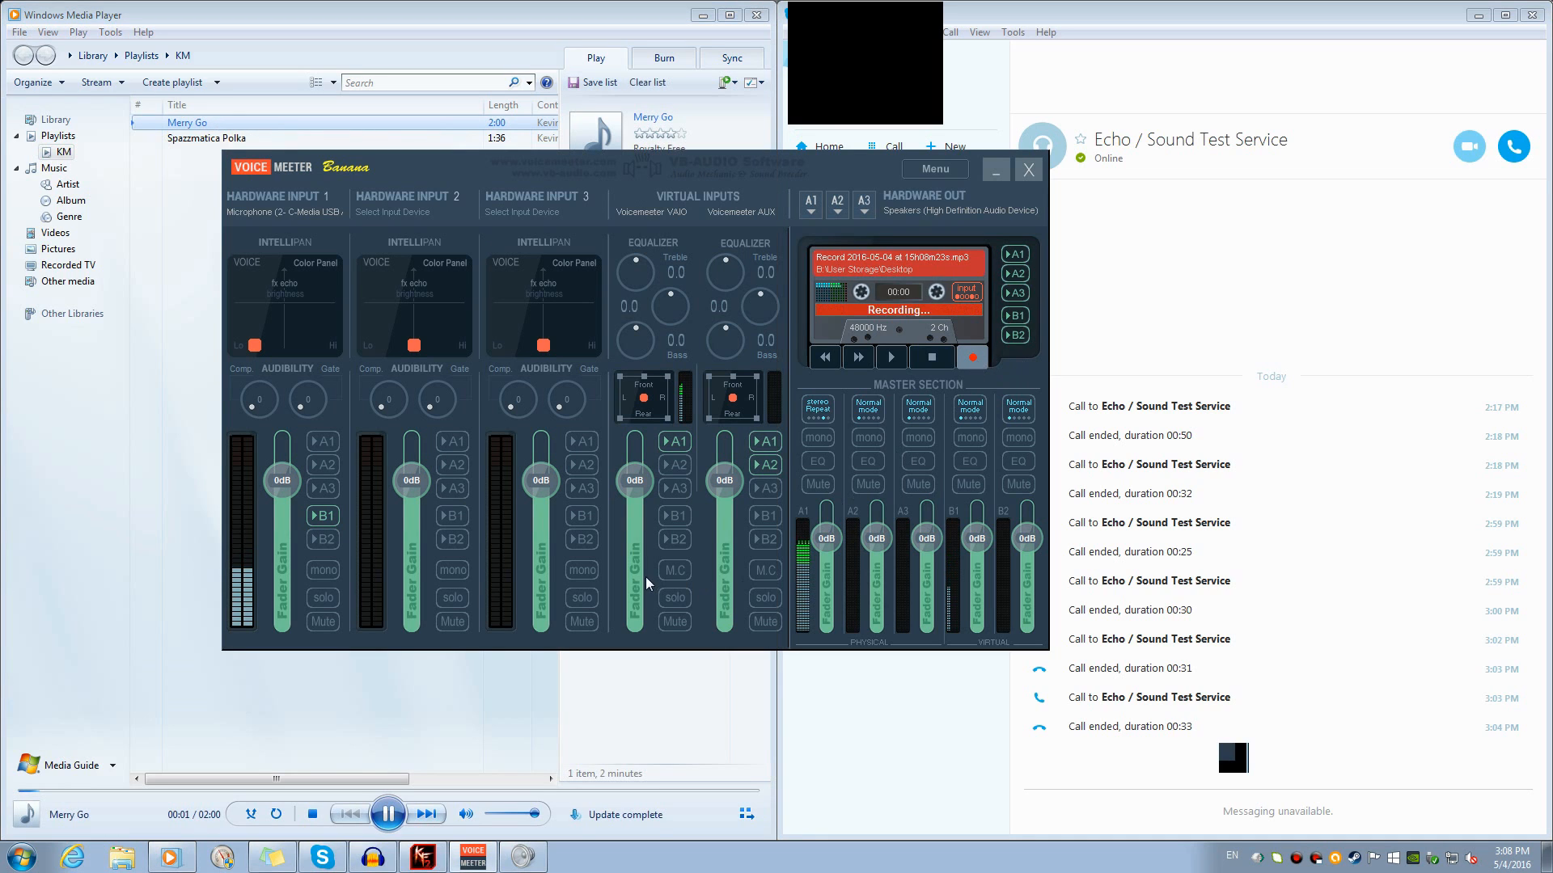
pyautogui.moveTo(534, 814); pyautogui.dragTo(498, 813)
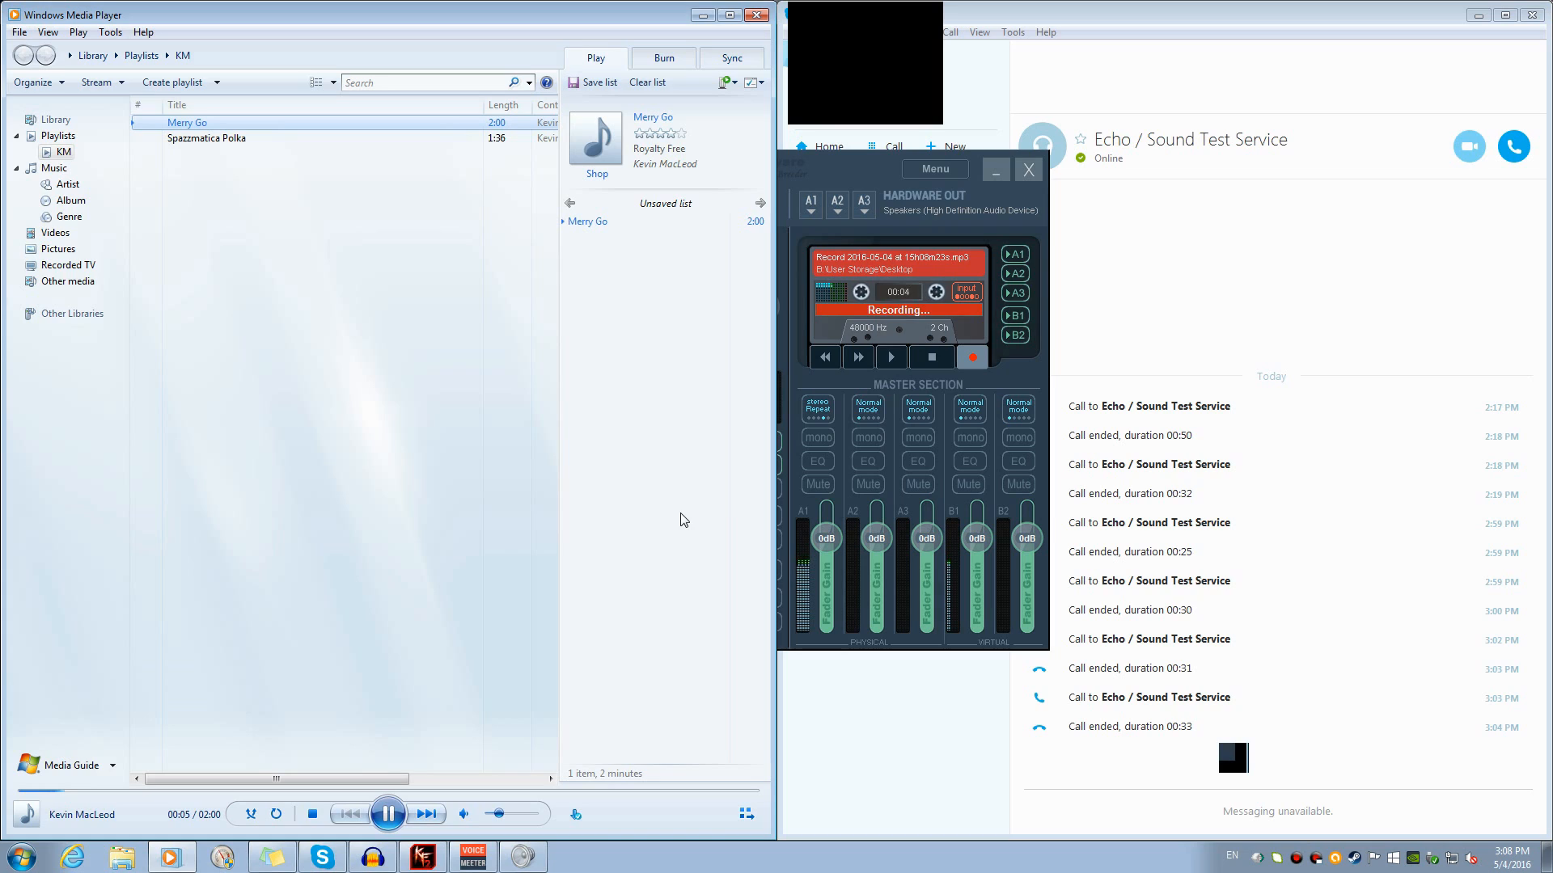
pyautogui.click(930, 358)
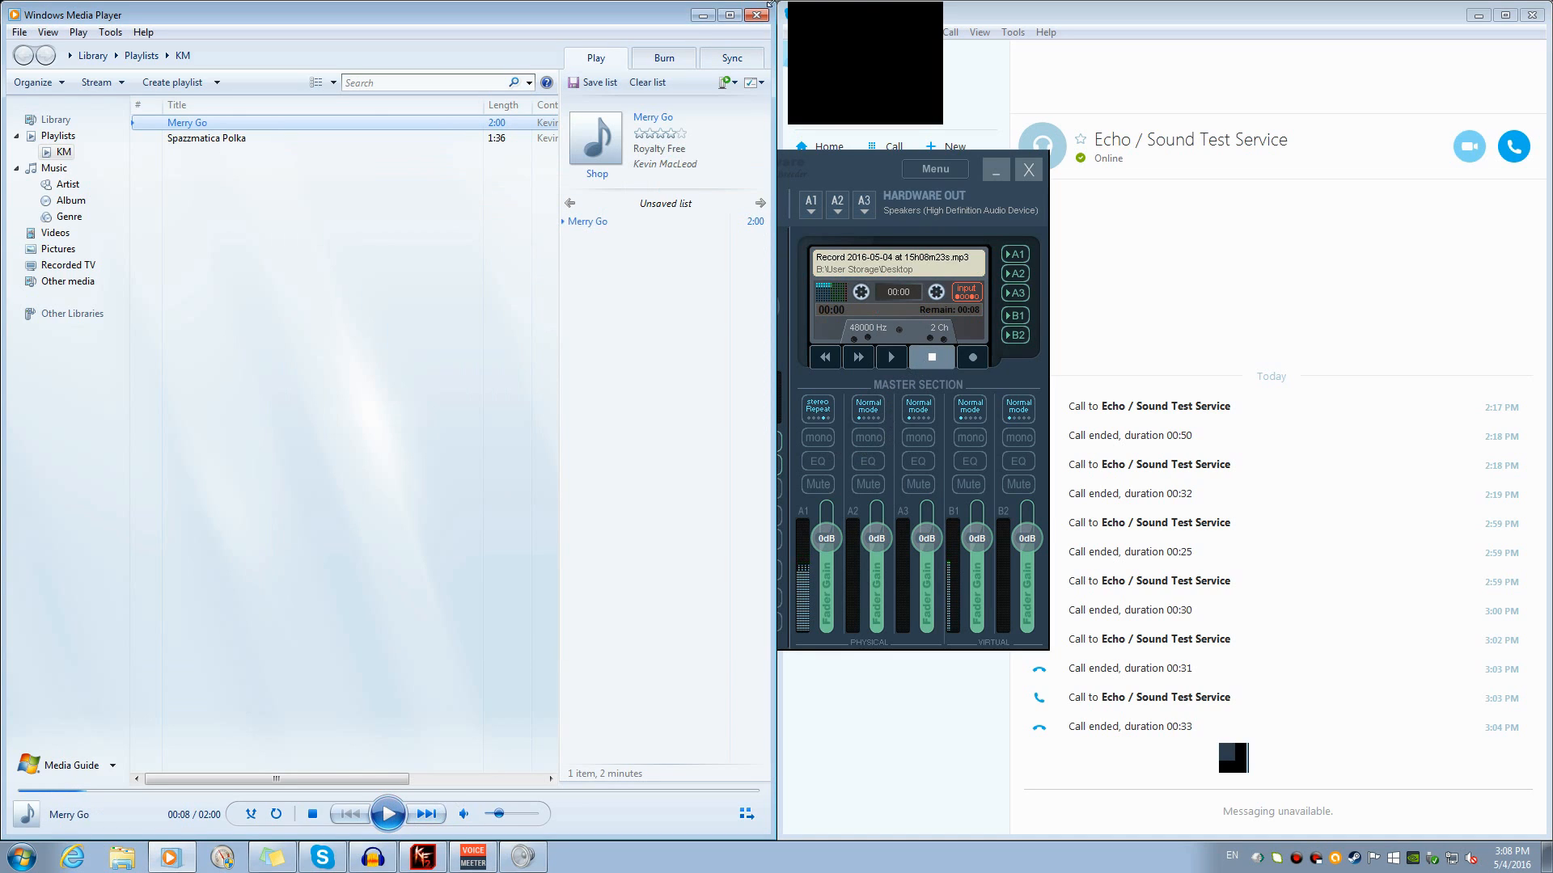
# Play the newest combined recording from the desktop, raise the volume to full, and close the media player
pyautogui.click(693, 22)
pyautogui.doubleClick(27, 631)
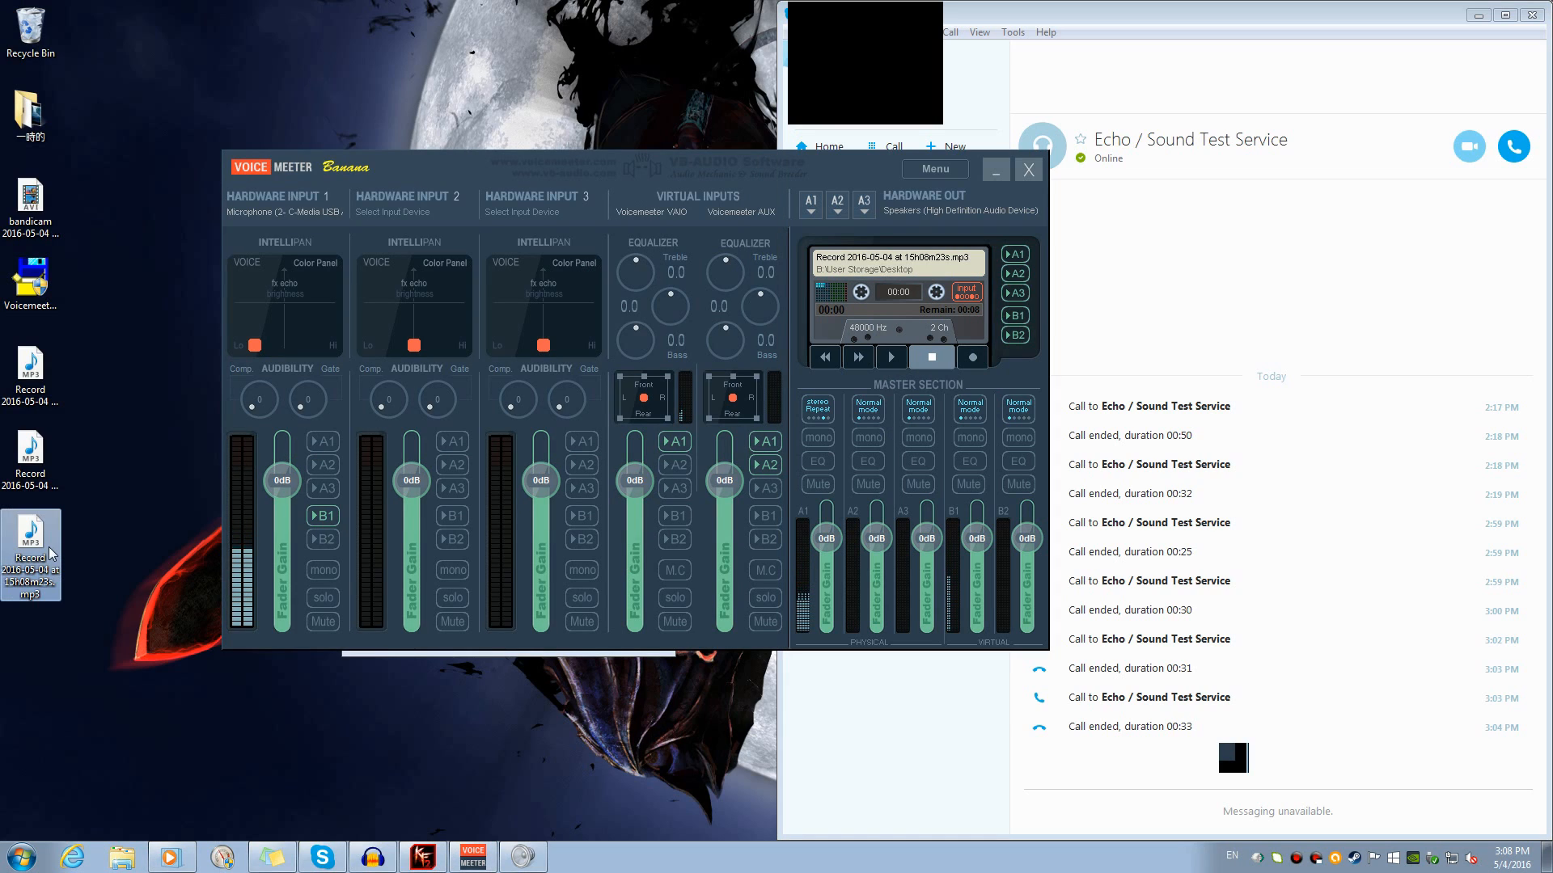
pyautogui.moveTo(498, 815); pyautogui.dragTo(533, 823)
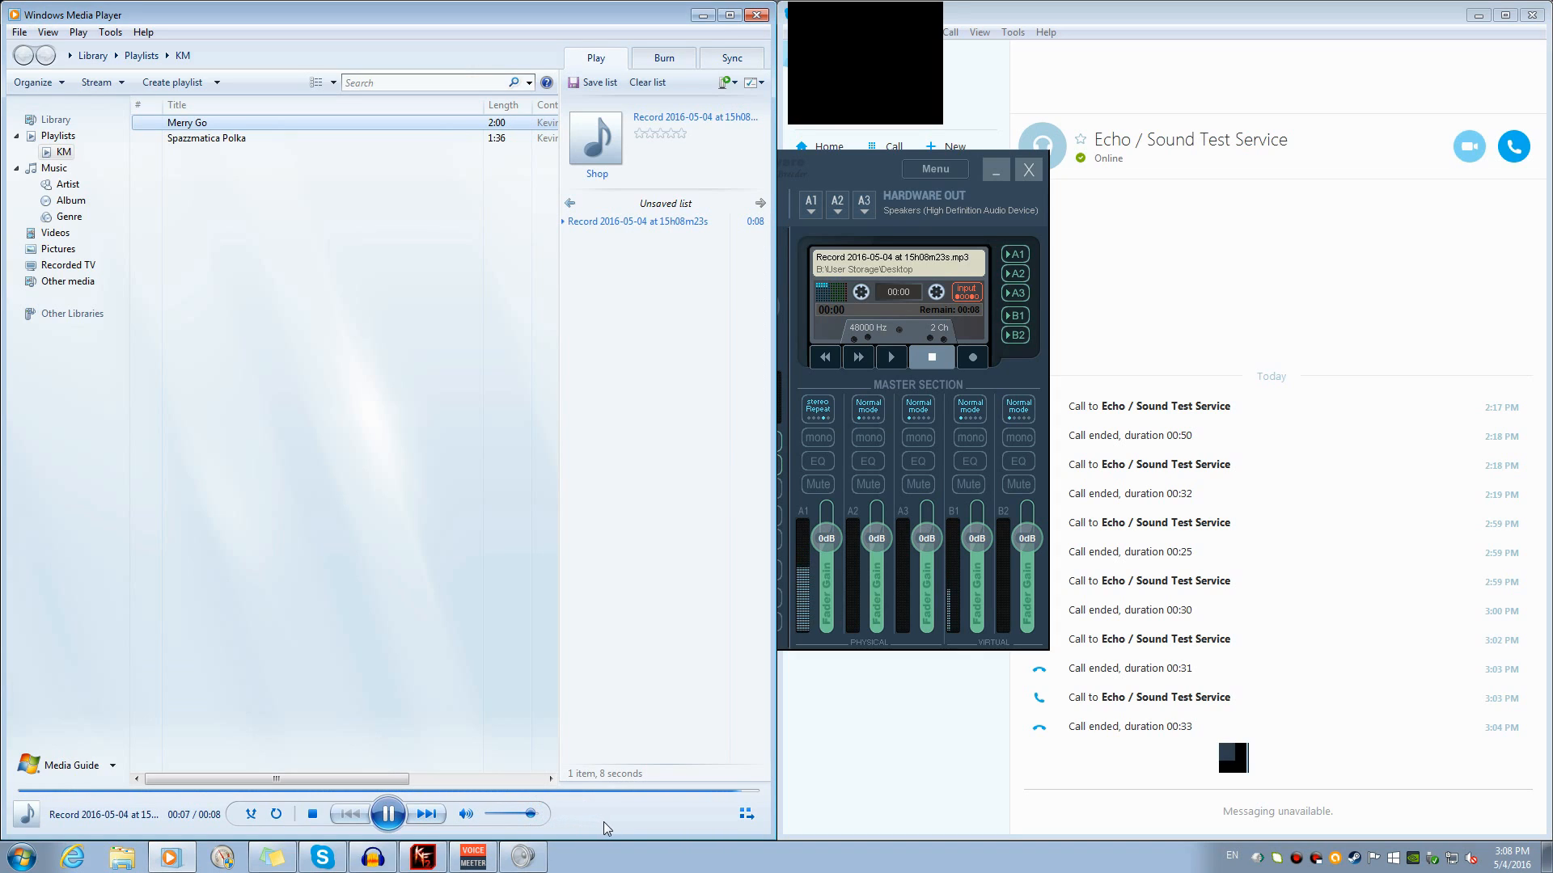
pyautogui.click(754, 16)
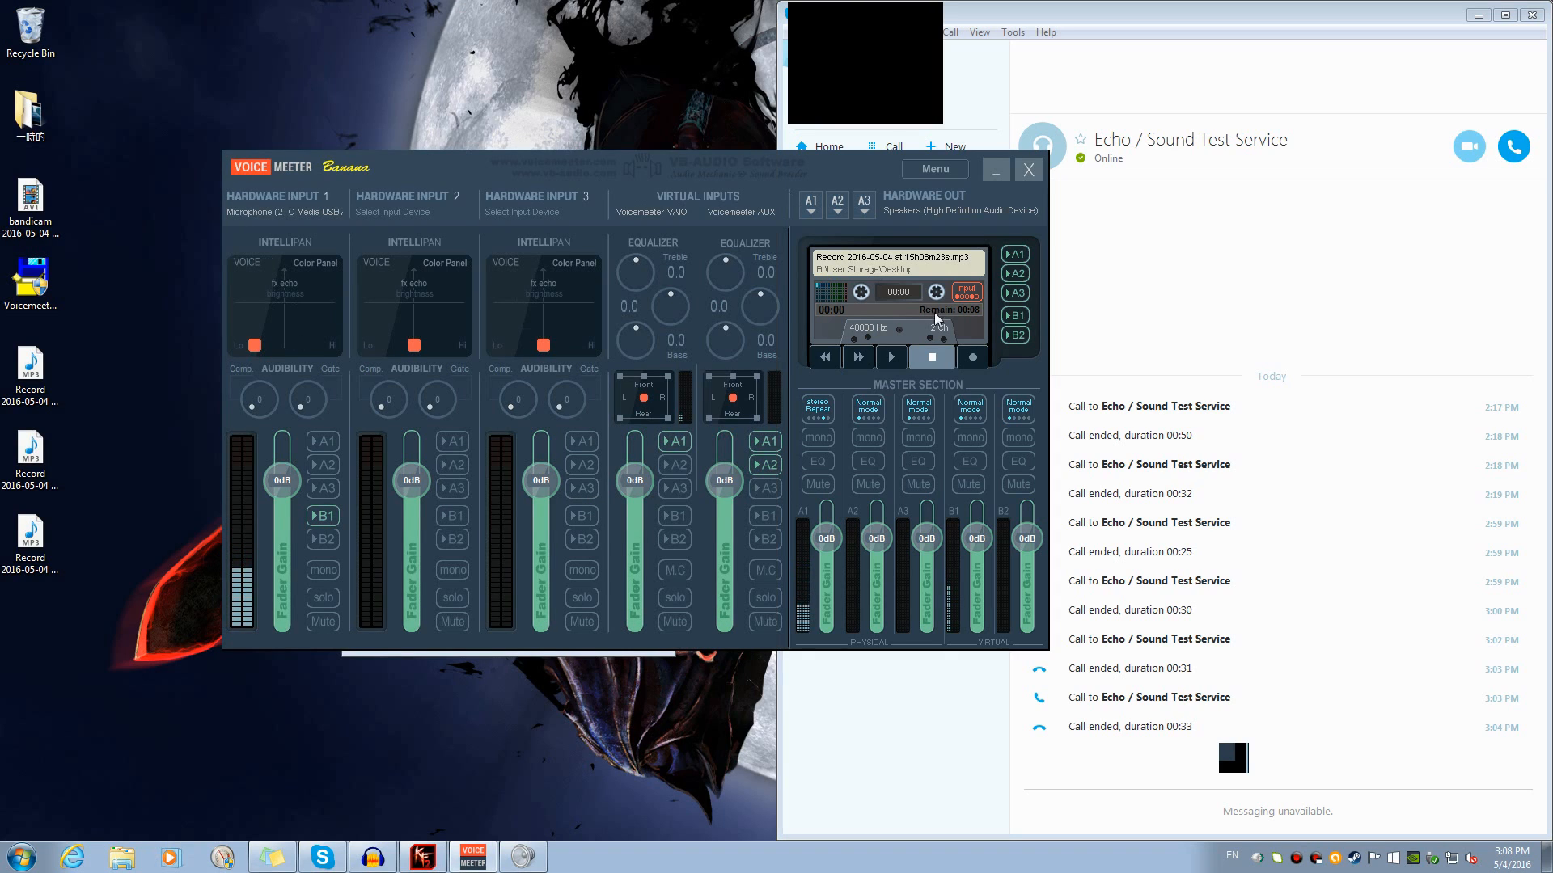
# Disarm Virtual Input and Physical Input #1 in the recorder options, close them, and reposition the Voicemeeter window
pyautogui.click(967, 292)
pyautogui.click(703, 236)
pyautogui.click(461, 235)
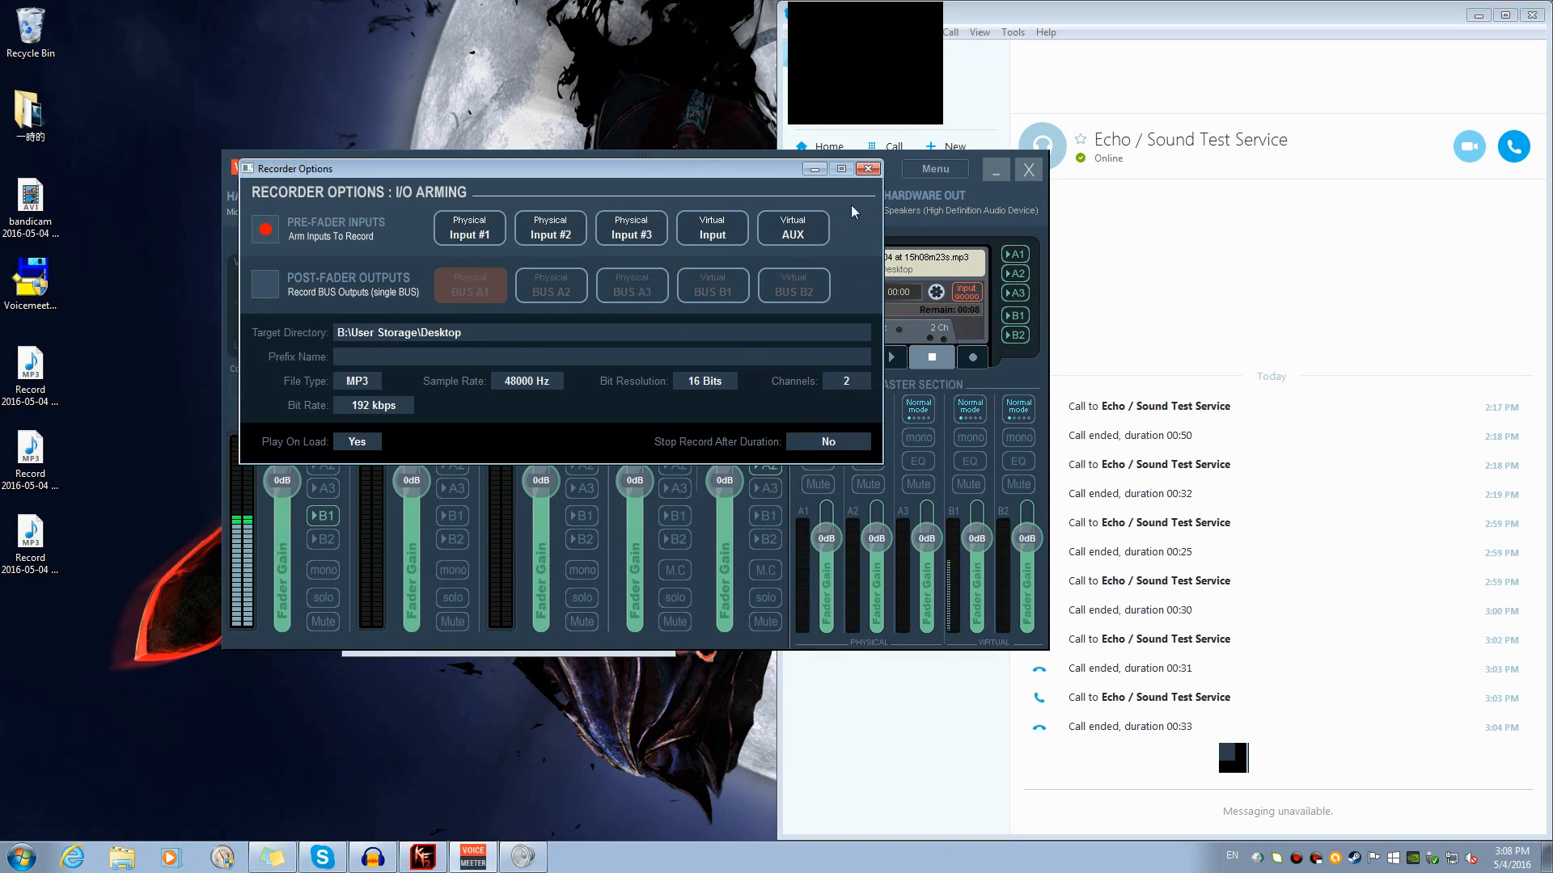
pyautogui.click(866, 168)
pyautogui.moveTo(863, 168); pyautogui.dragTo(905, 267)
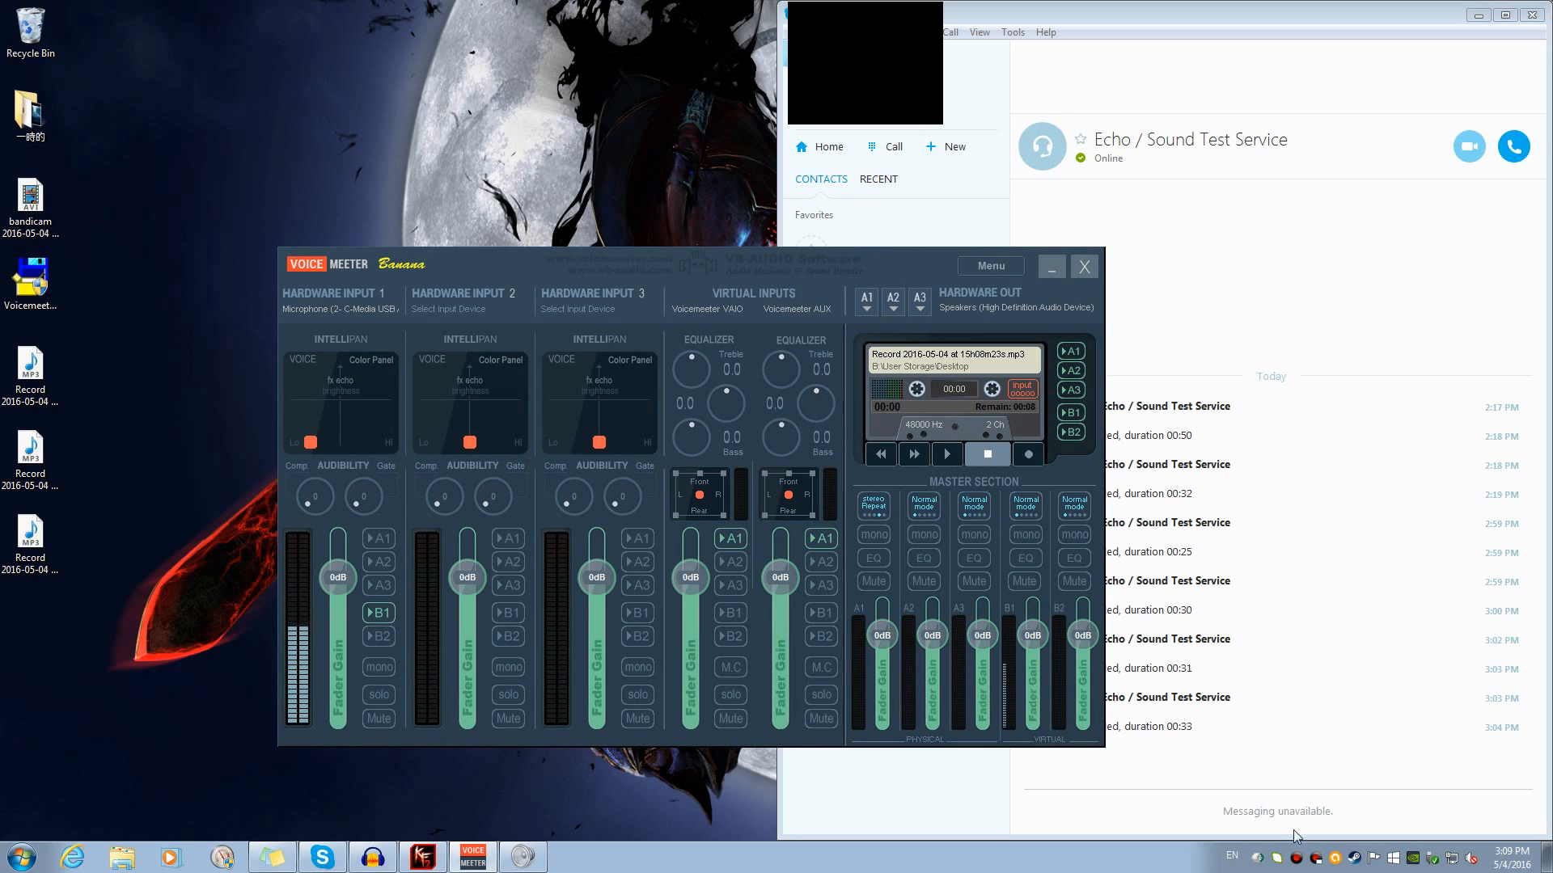
# Bring up the Bandicam window and open the Windows playback devices list beside Voicemeeter
pyautogui.click(1296, 859)
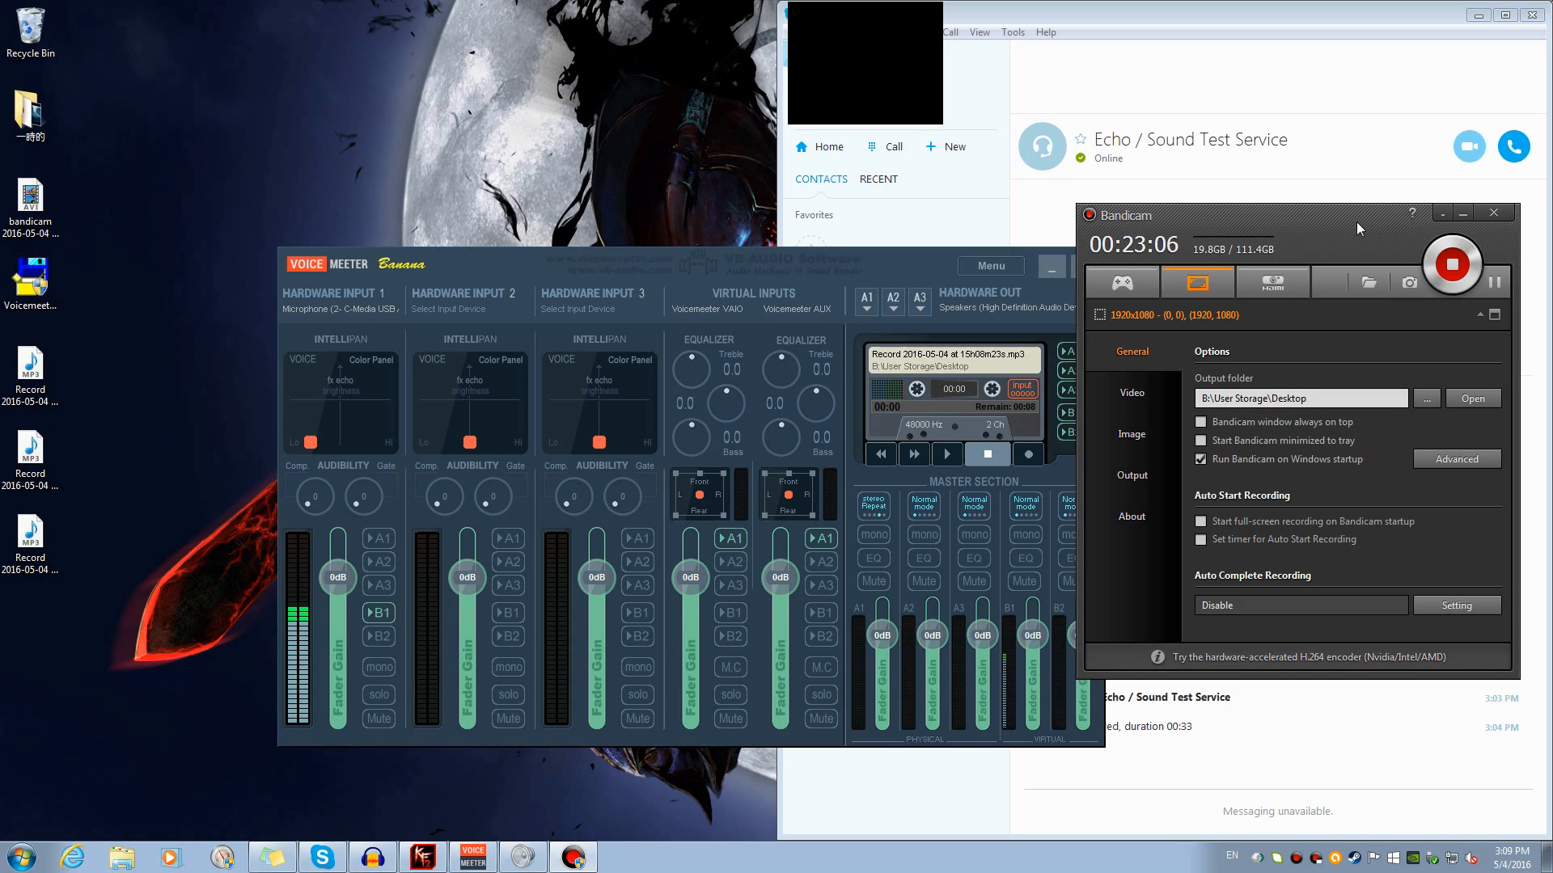
pyautogui.rightClick(1471, 859)
pyautogui.click(1411, 780)
pyautogui.moveTo(576, 298); pyautogui.dragTo(357, 177)
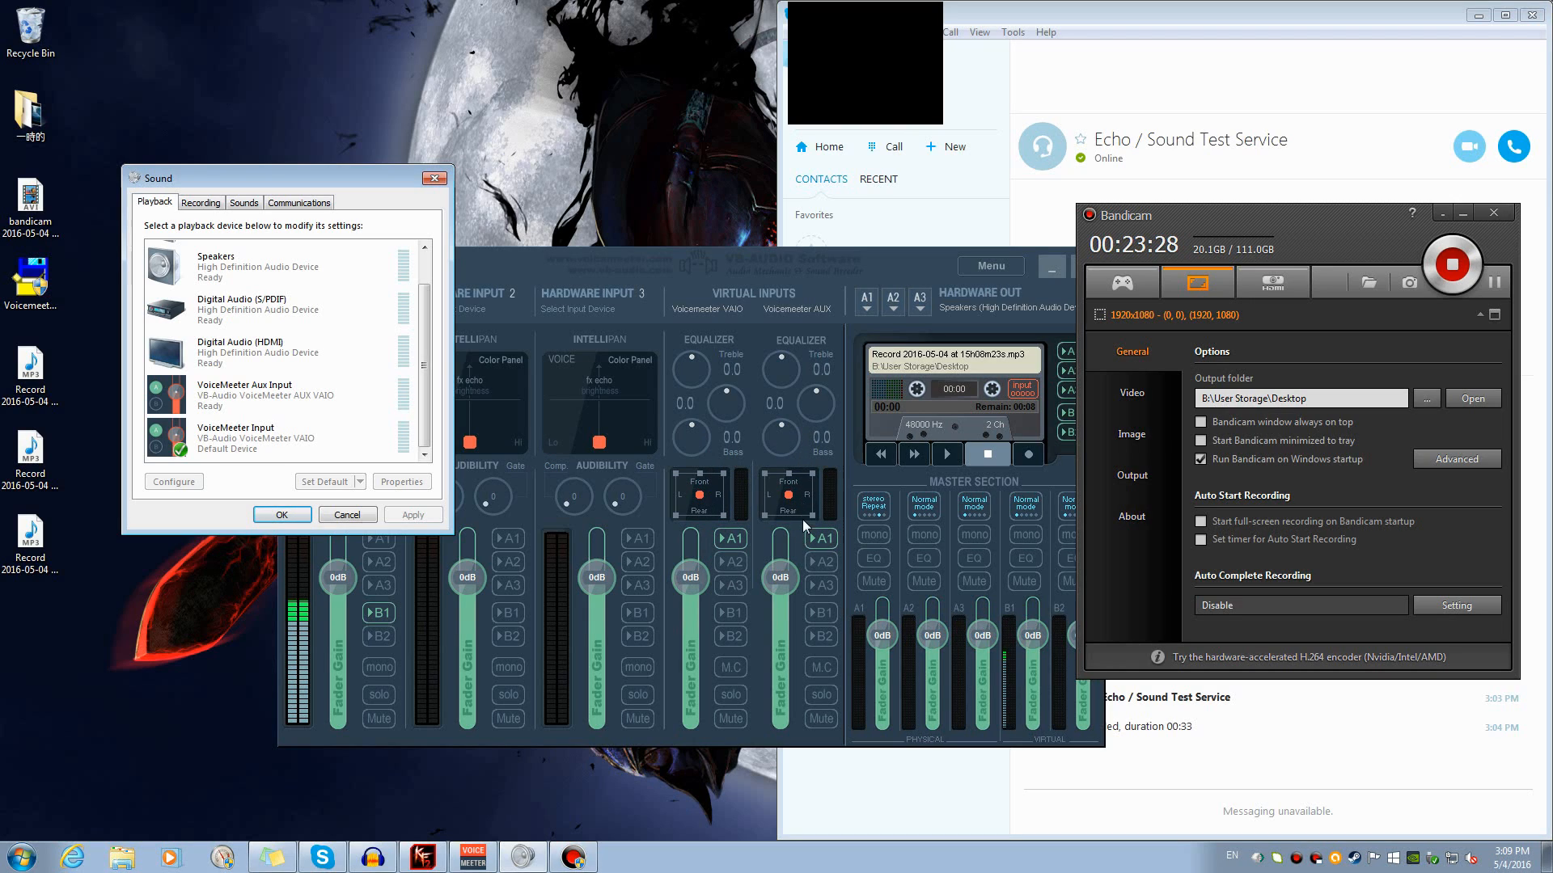
# Set Skype's speakers to VoiceMeeter Aux Input in its audio settings and save
pyautogui.click(1053, 22)
pyautogui.click(1013, 32)
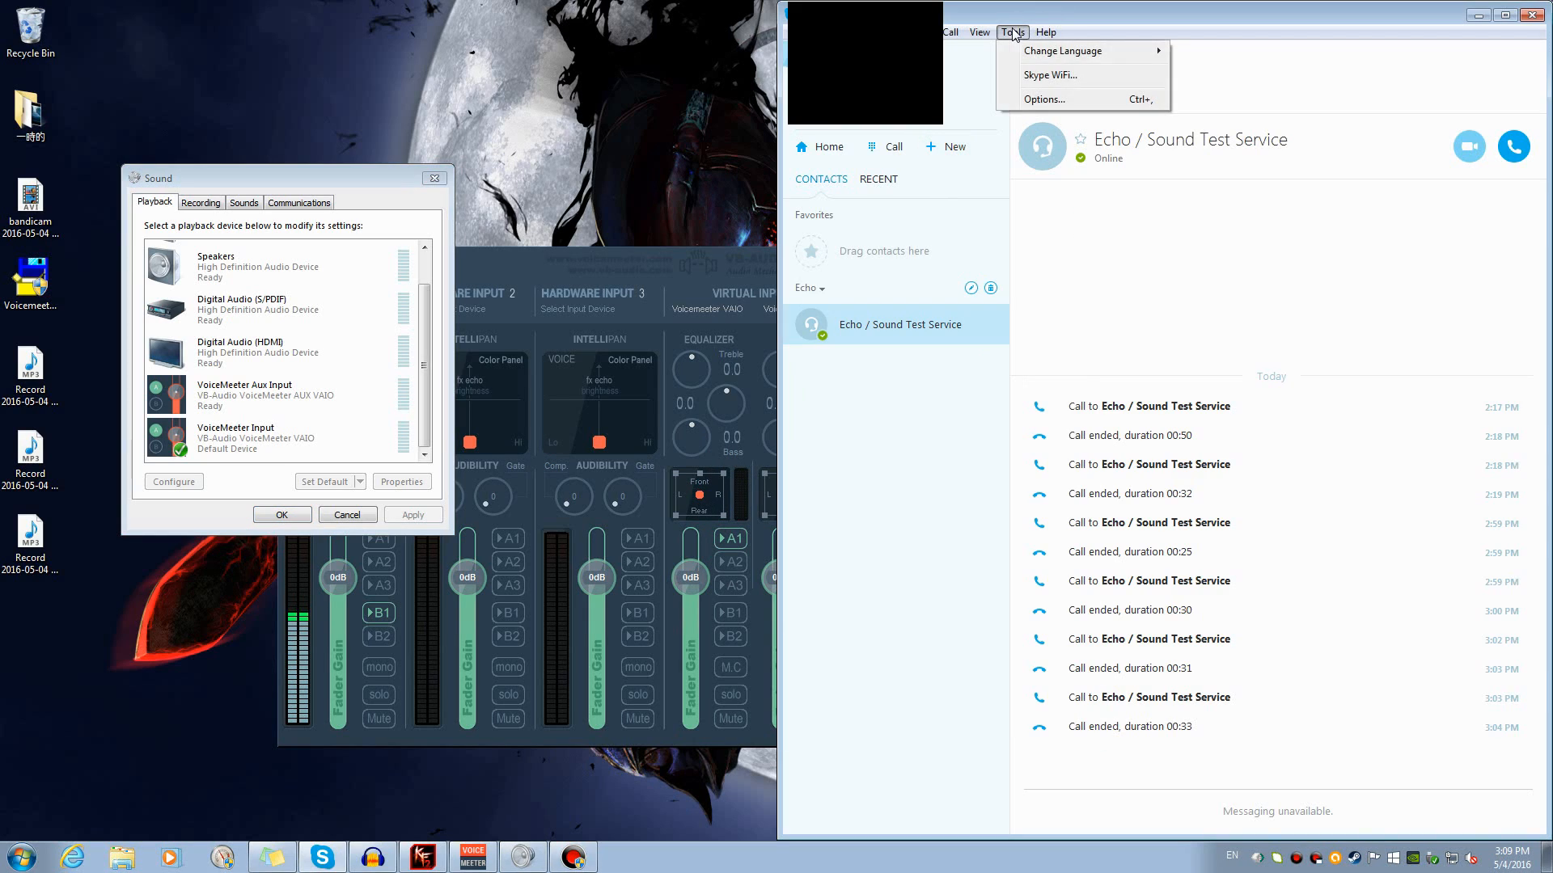
pyautogui.click(1039, 99)
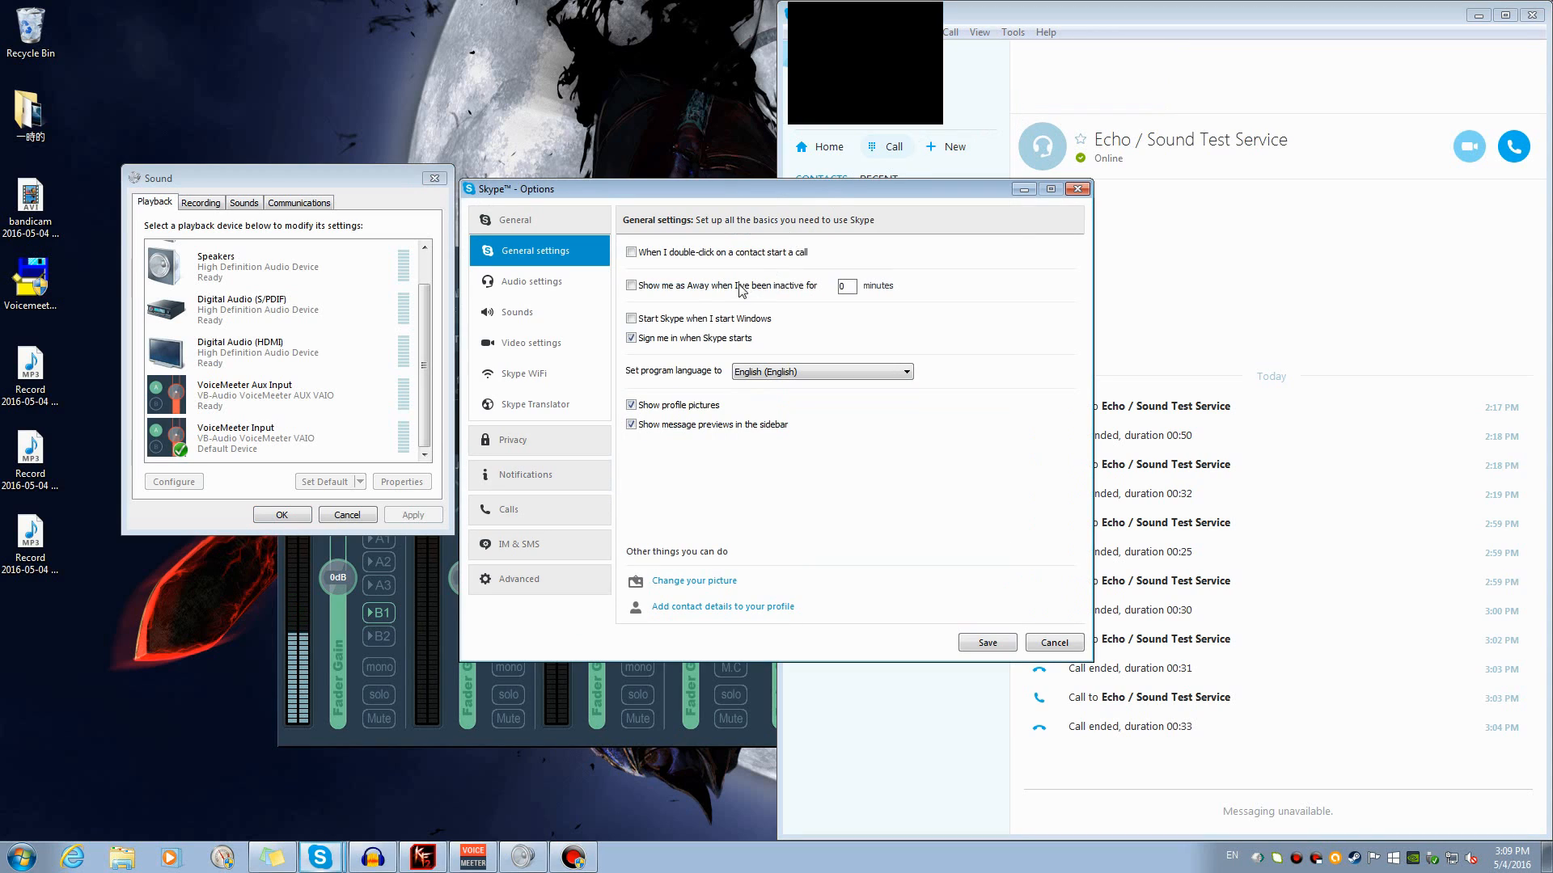
pyautogui.click(546, 290)
pyautogui.moveTo(738, 198); pyautogui.dragTo(445, 219)
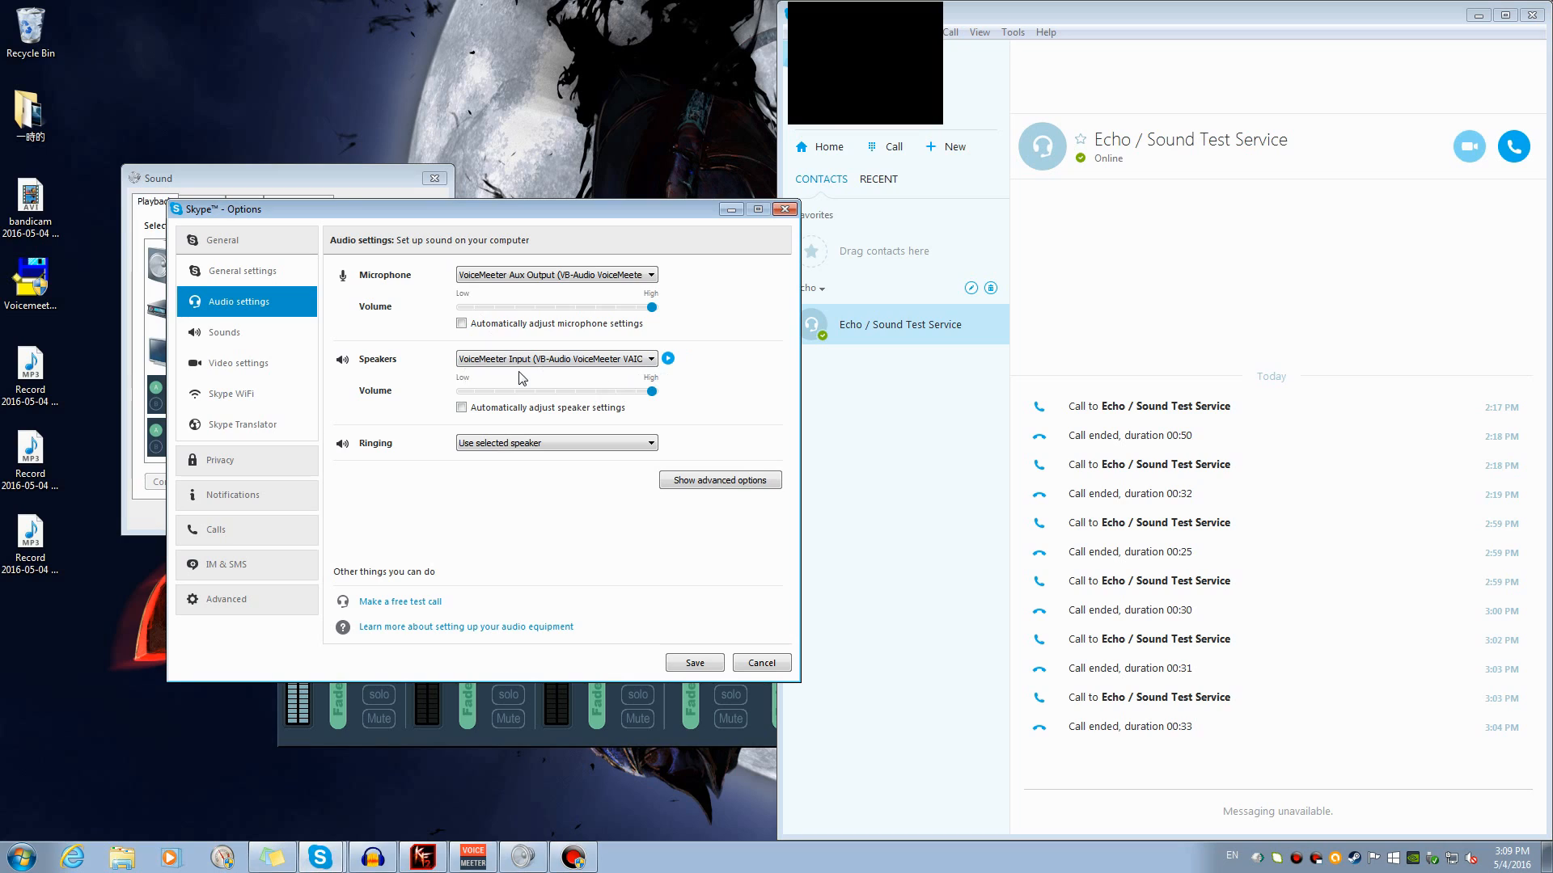
pyautogui.click(595, 361)
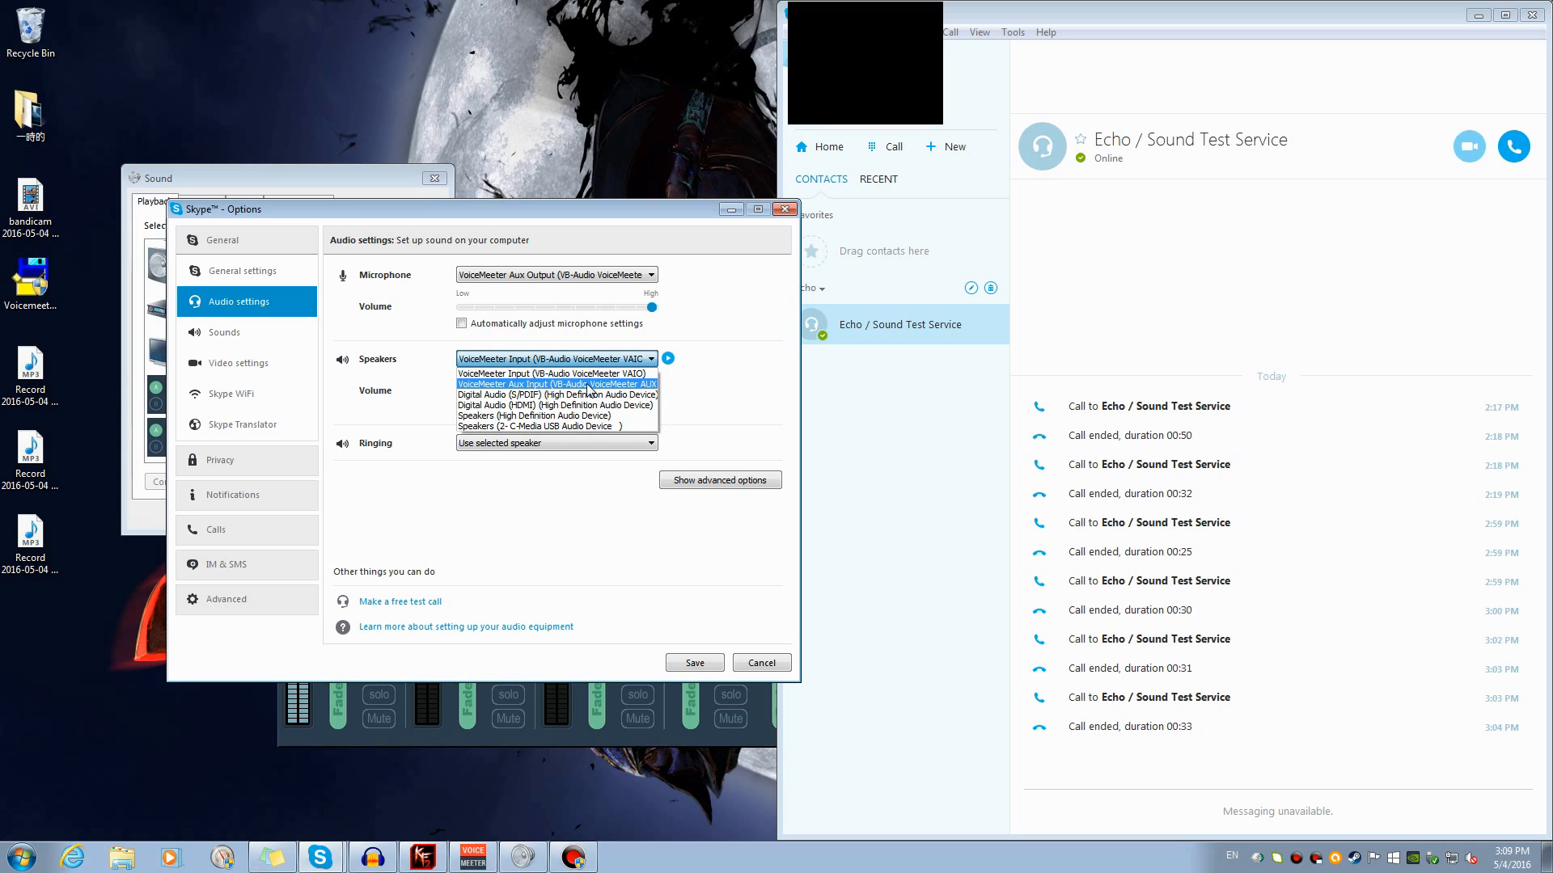
pyautogui.click(588, 385)
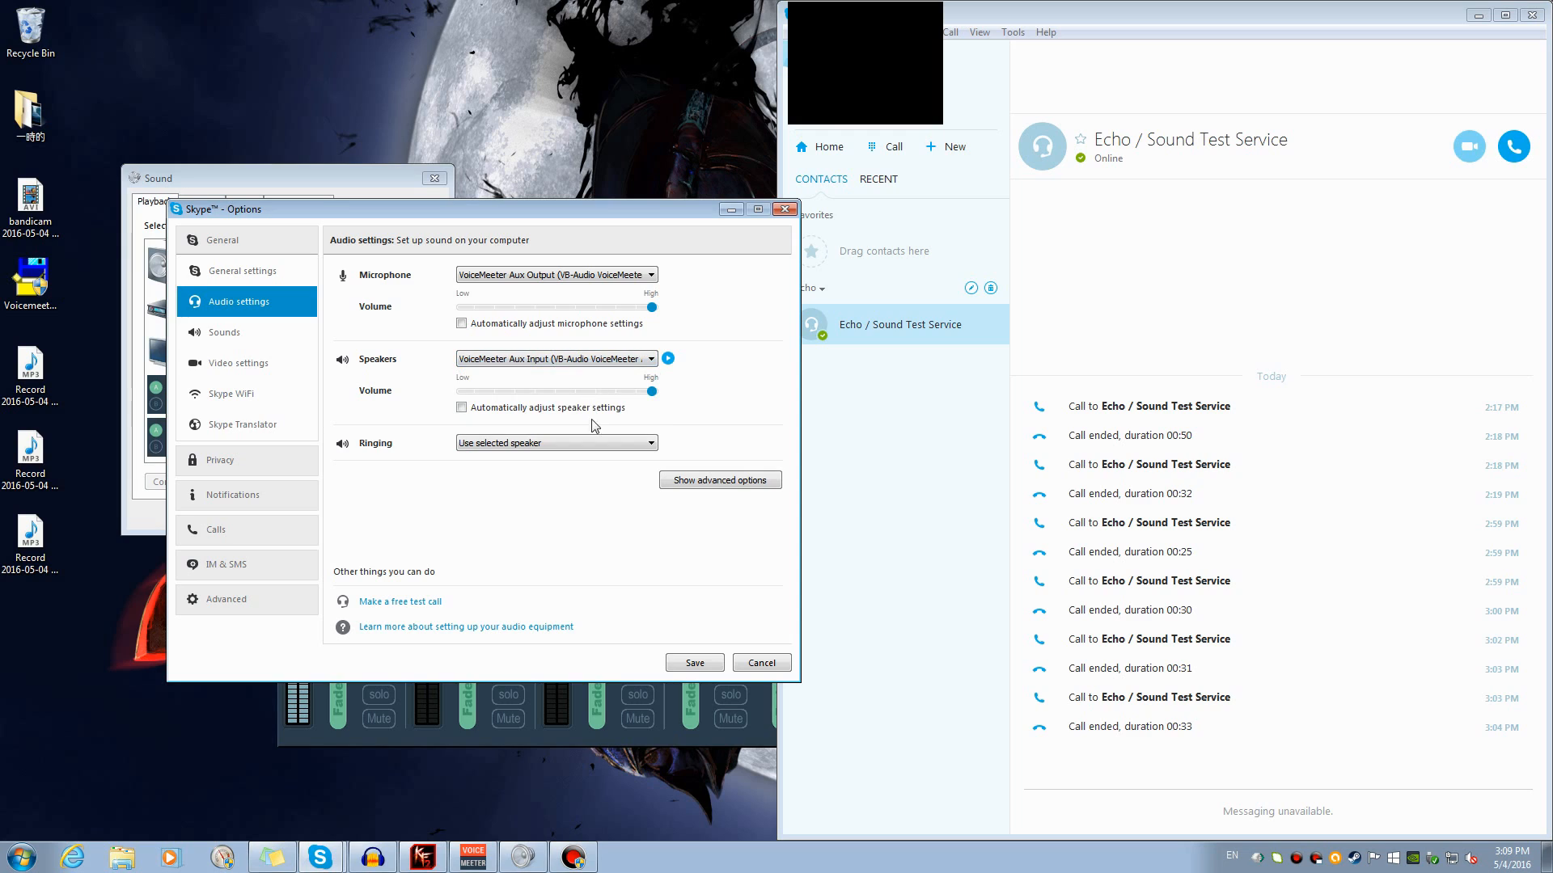
pyautogui.click(695, 663)
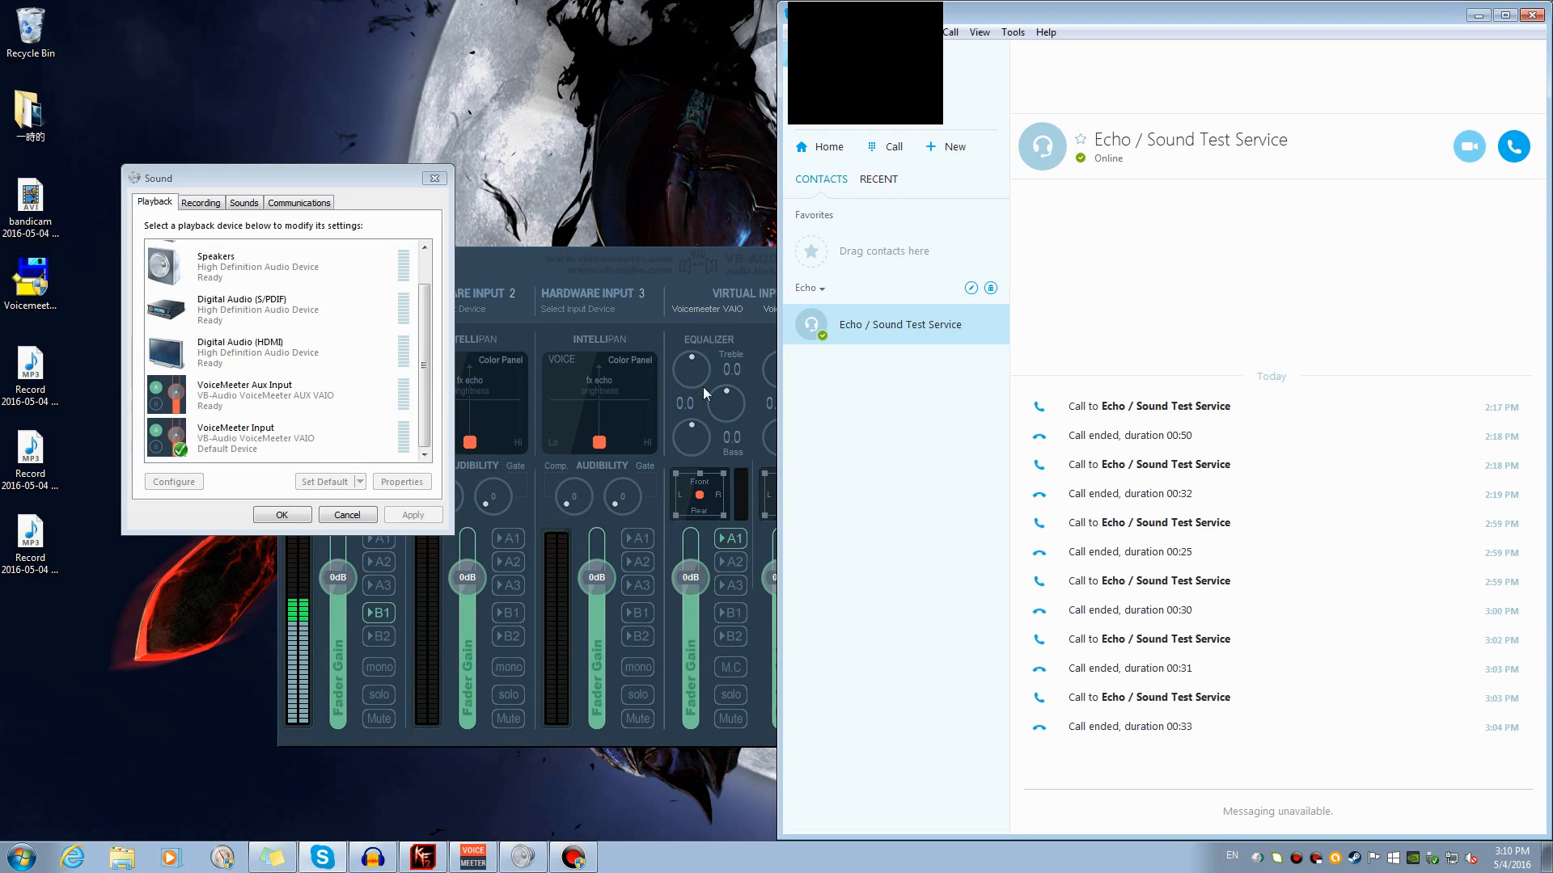
# Place Voicemeeter beside Skype, make a brief call to Echo / Sound Test Service, and hang up
pyautogui.click(523, 270)
pyautogui.moveTo(943, 275); pyautogui.dragTo(721, 262)
pyautogui.click(1126, 26)
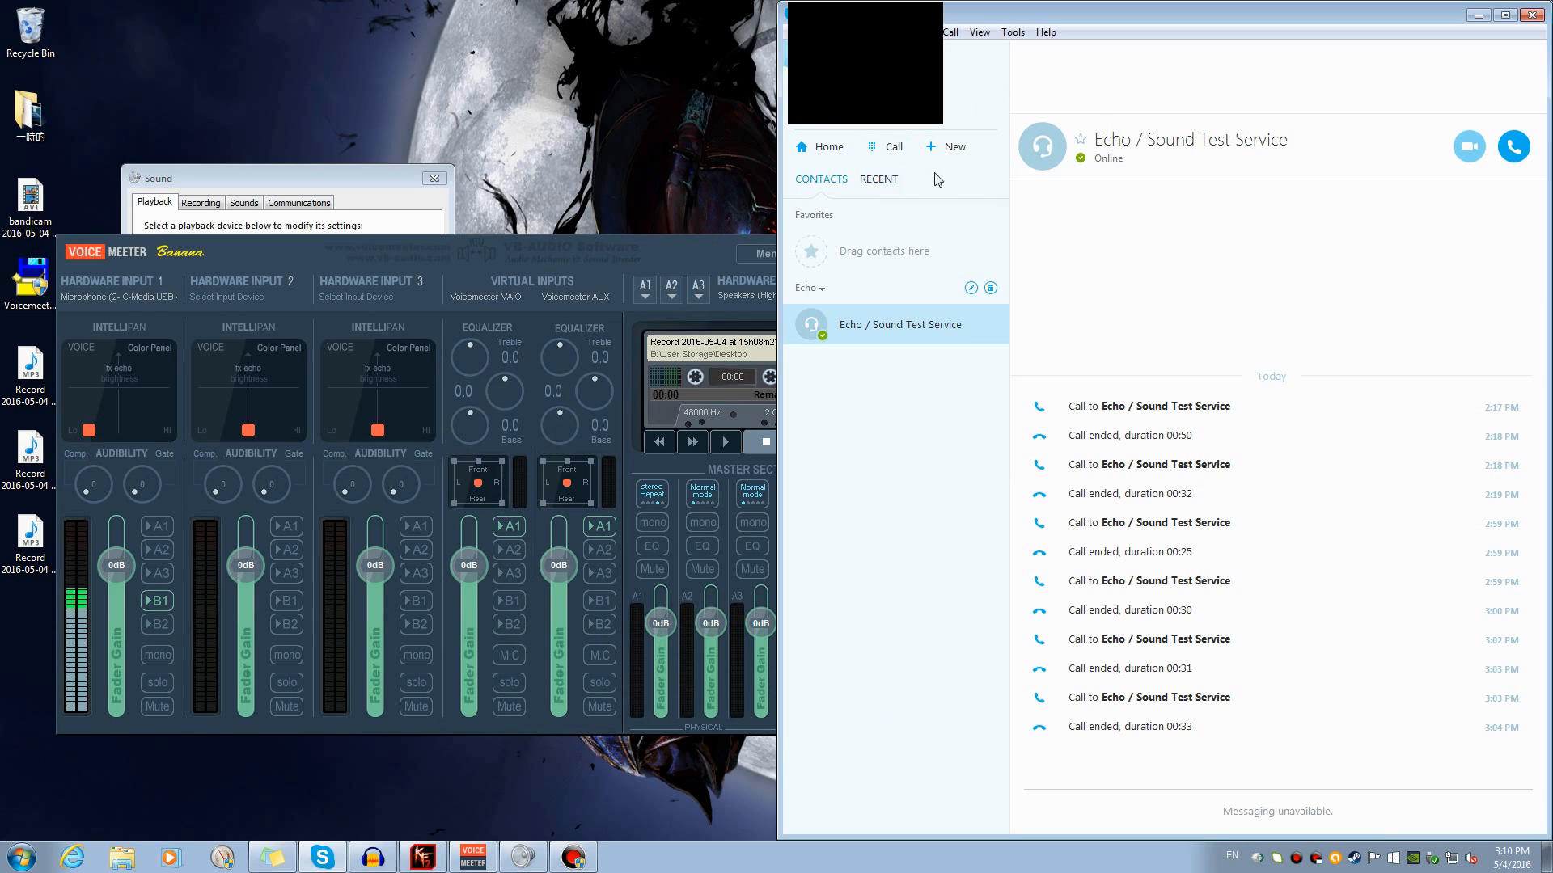
pyautogui.click(1514, 146)
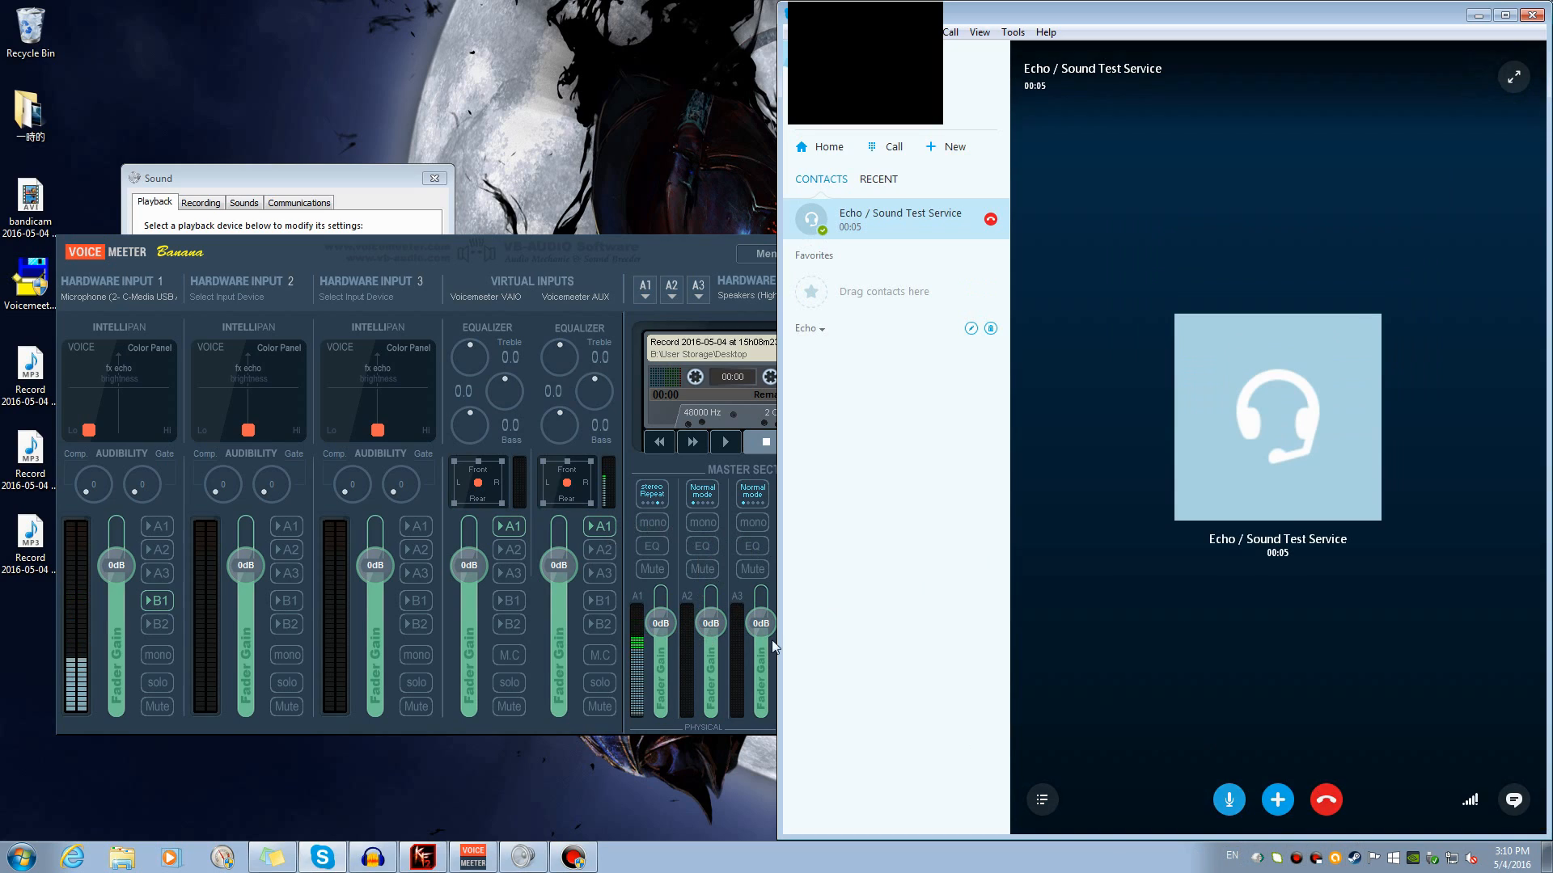
pyautogui.click(1329, 805)
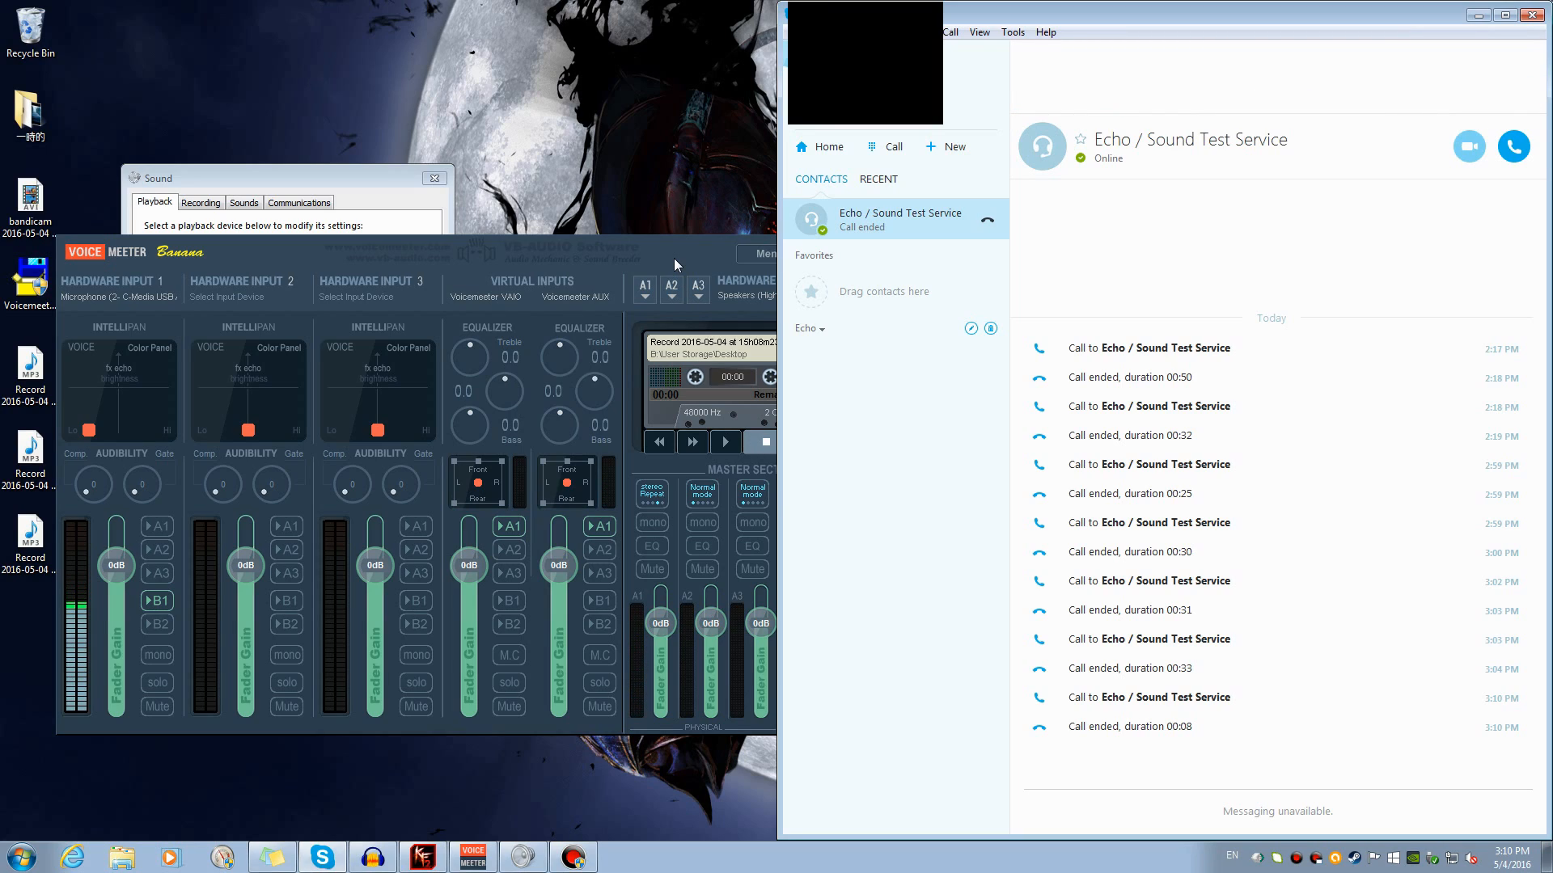
# Examine the available devices for hardware output A1 in Voicemeeter and reposition its window
pyautogui.click(673, 258)
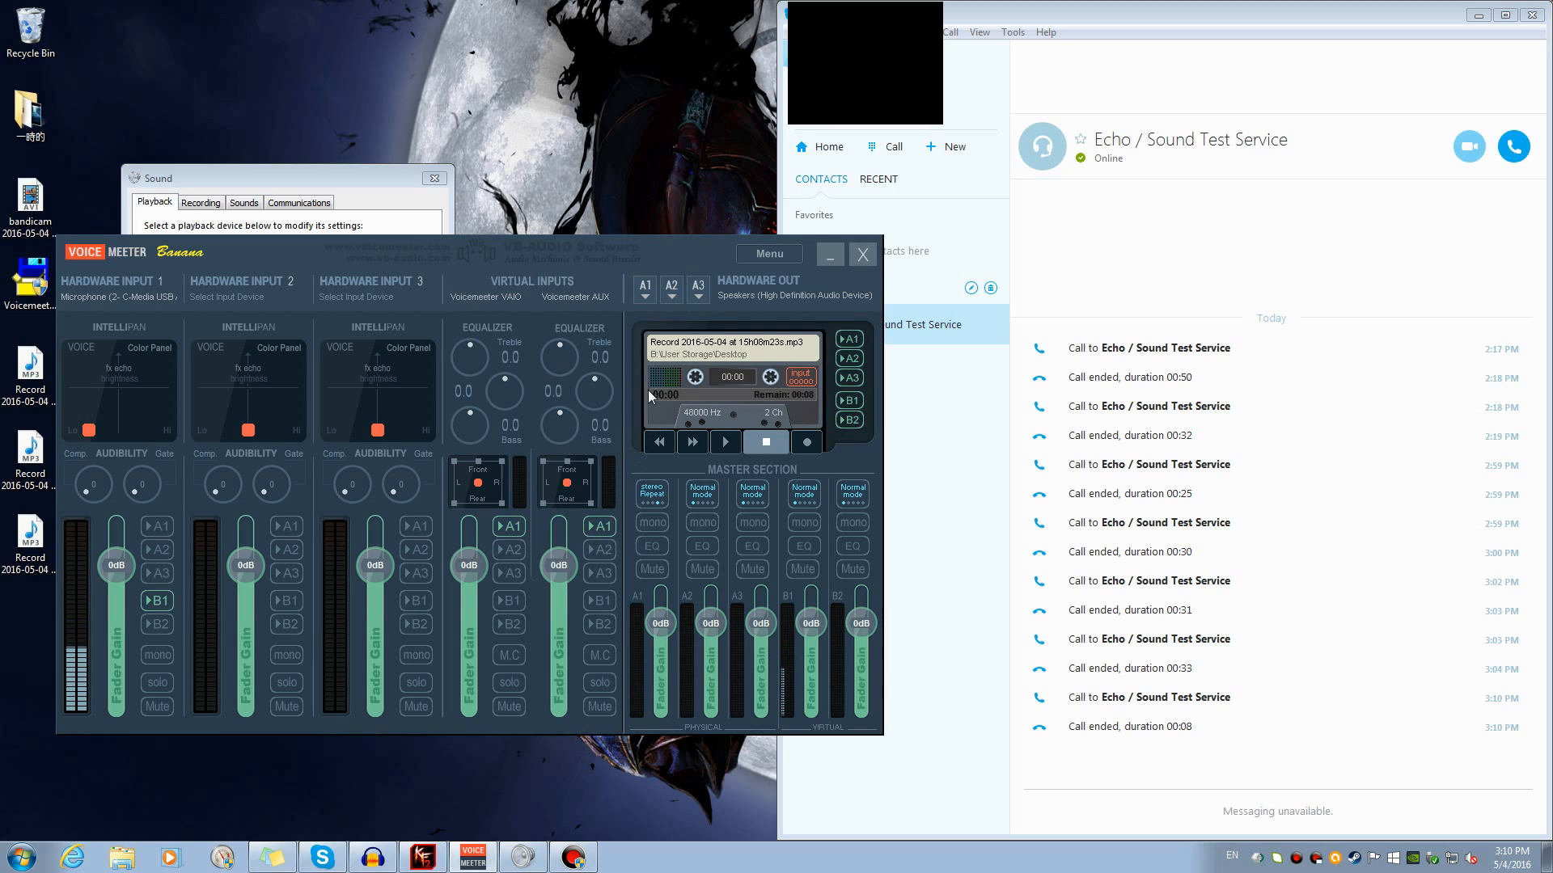
pyautogui.click(645, 290)
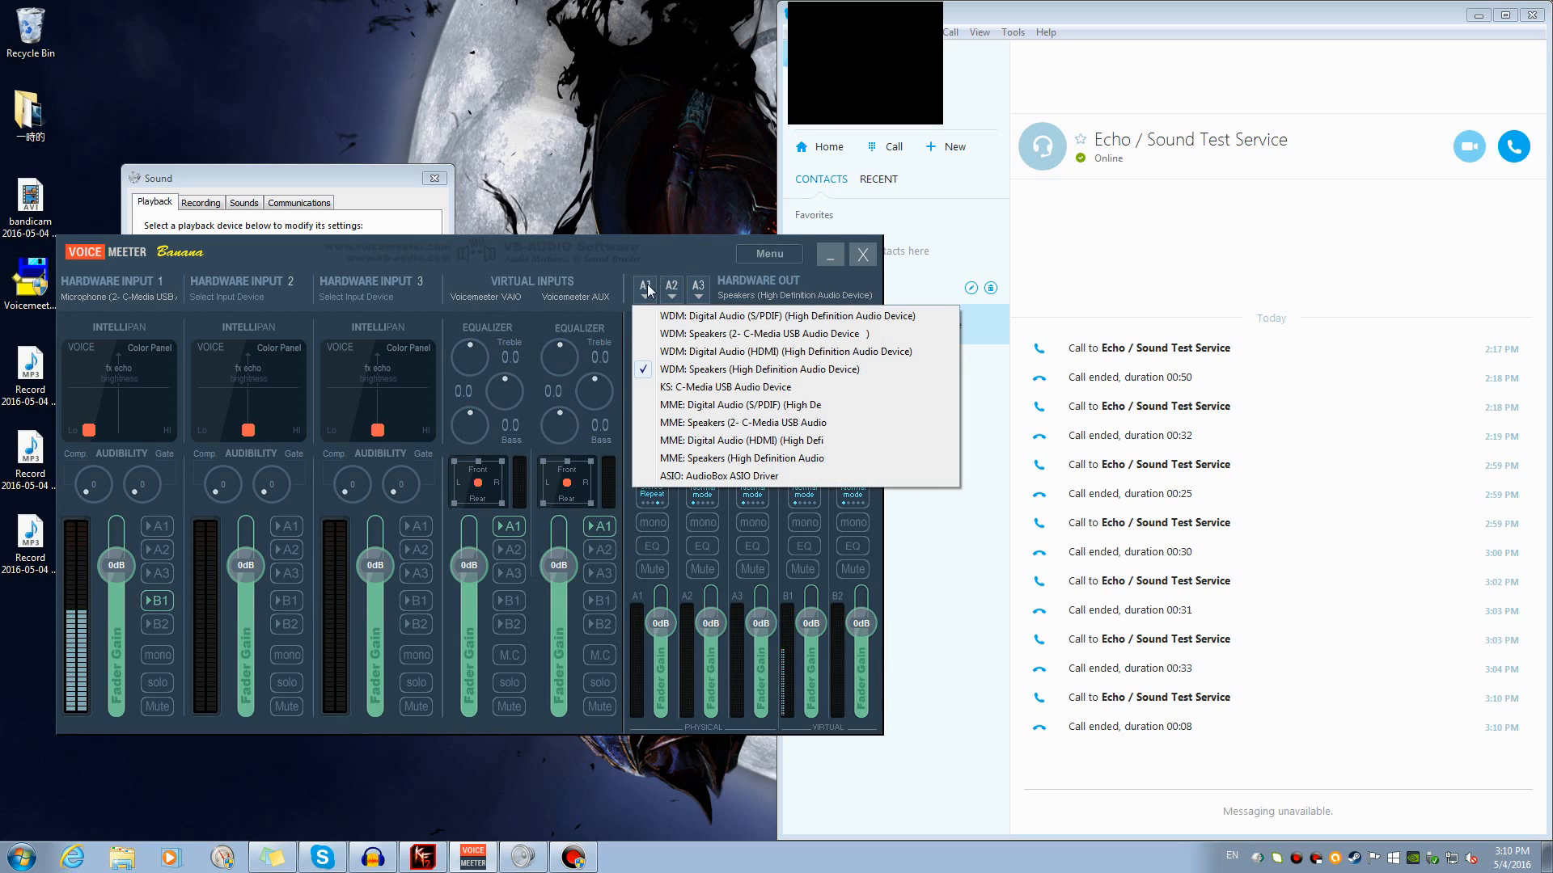
pyautogui.click(668, 259)
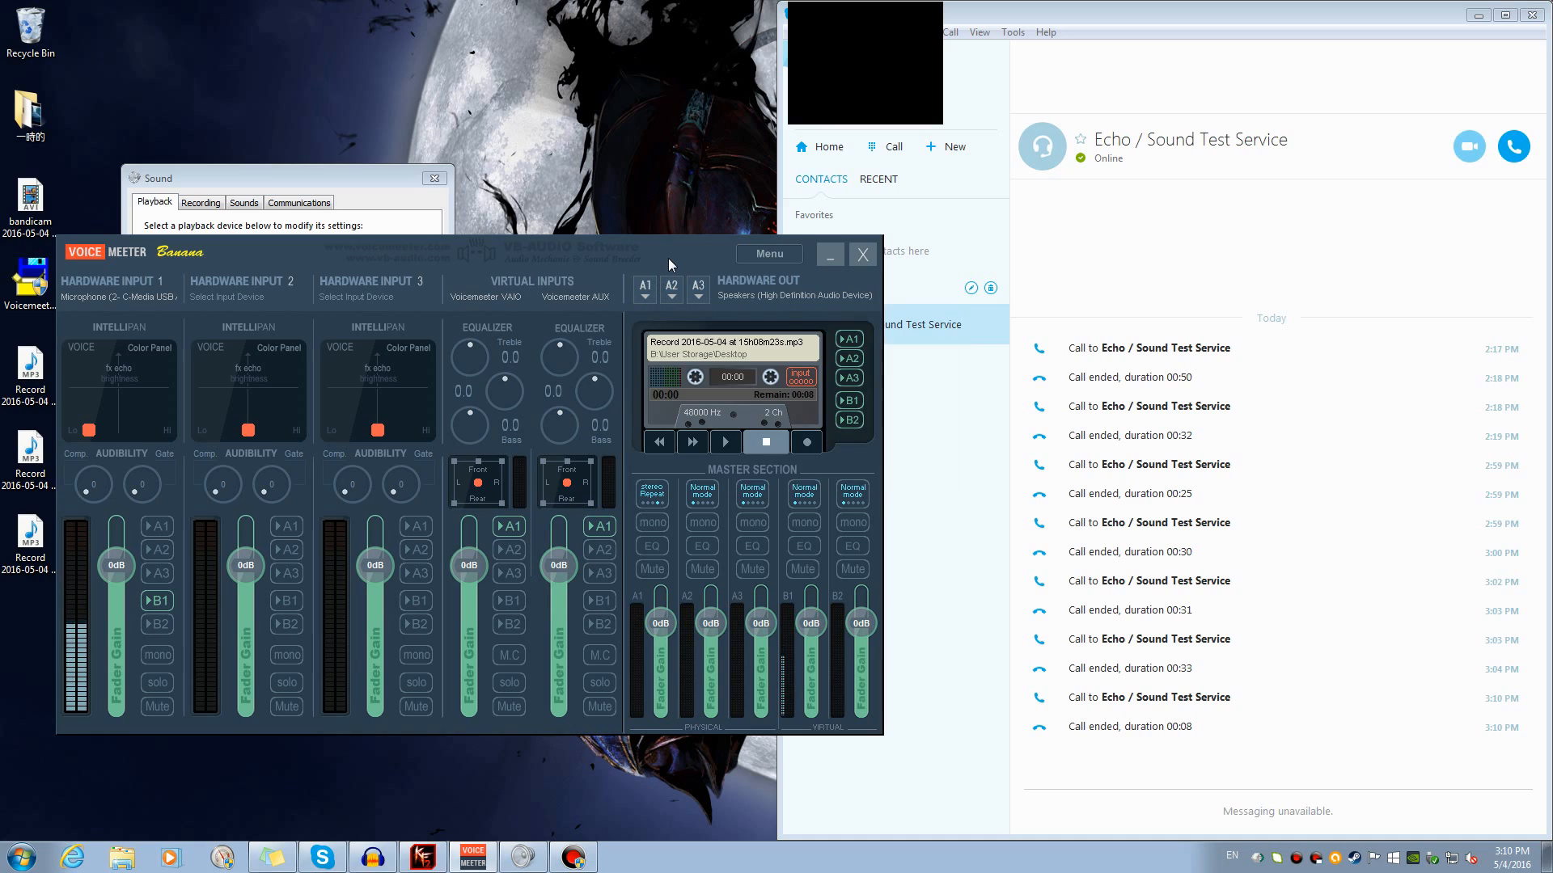
pyautogui.moveTo(681, 244); pyautogui.dragTo(951, 253)
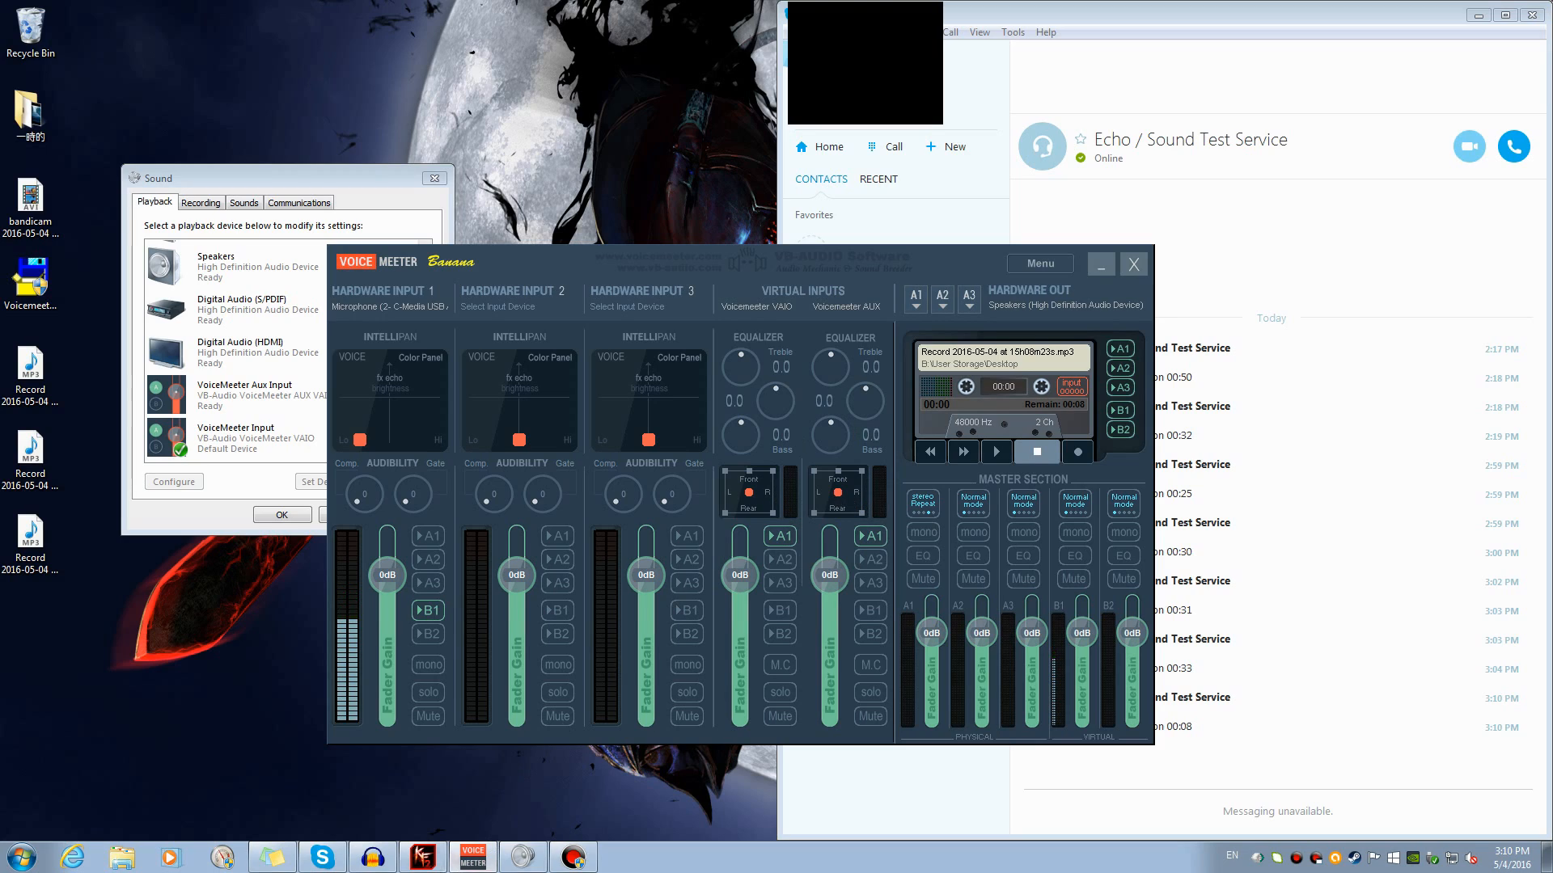
# Review Audacity's recording device and Skype's microphone and speaker settings, then close the Skype options without saving
pyautogui.click(382, 862)
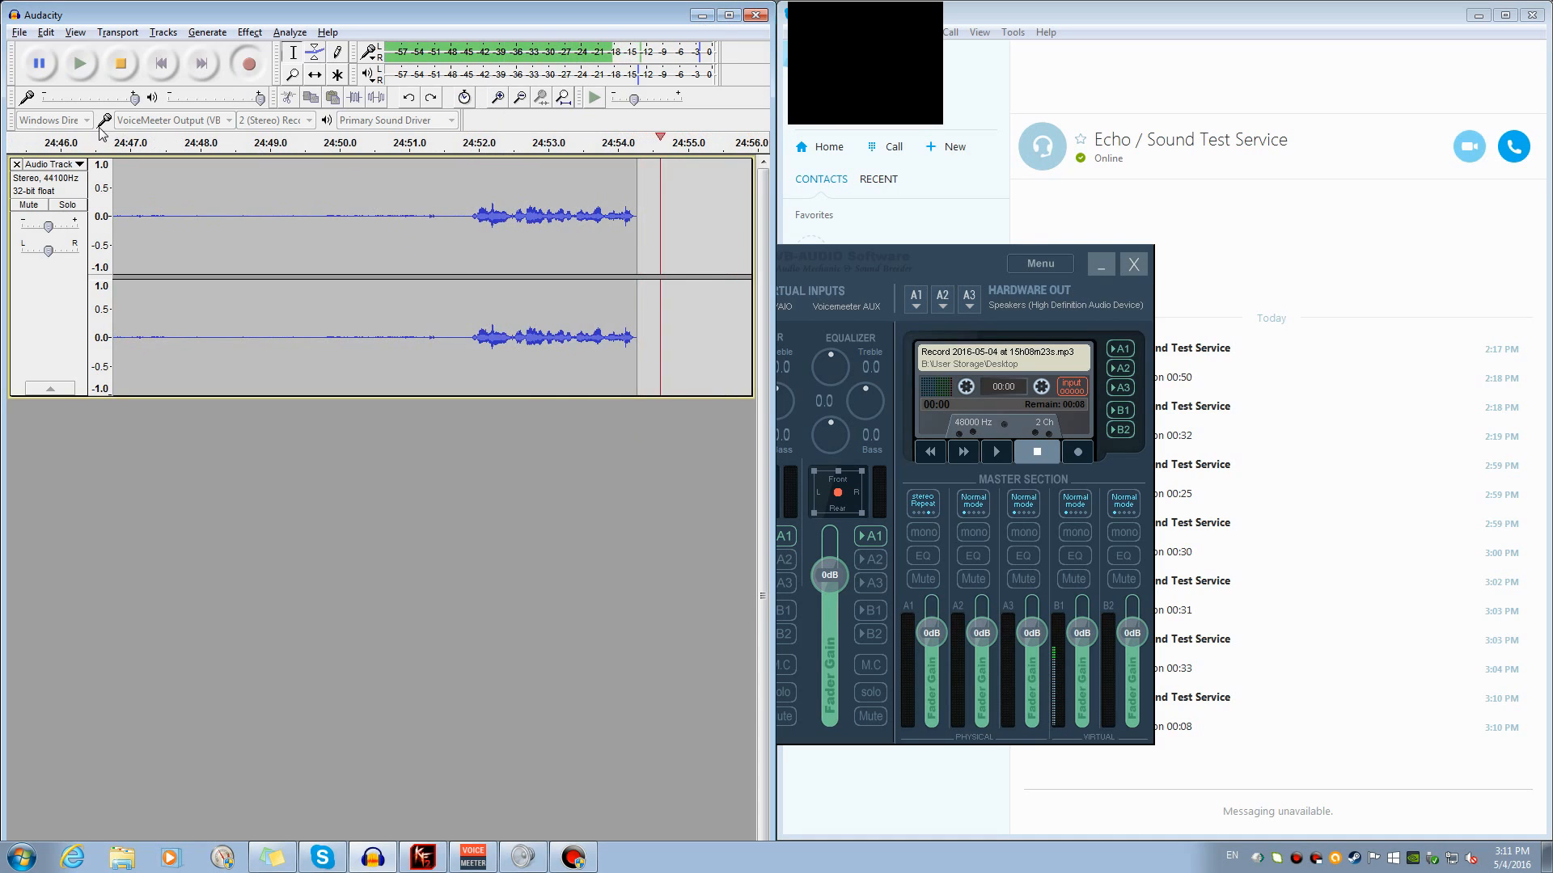
pyautogui.click(964, 261)
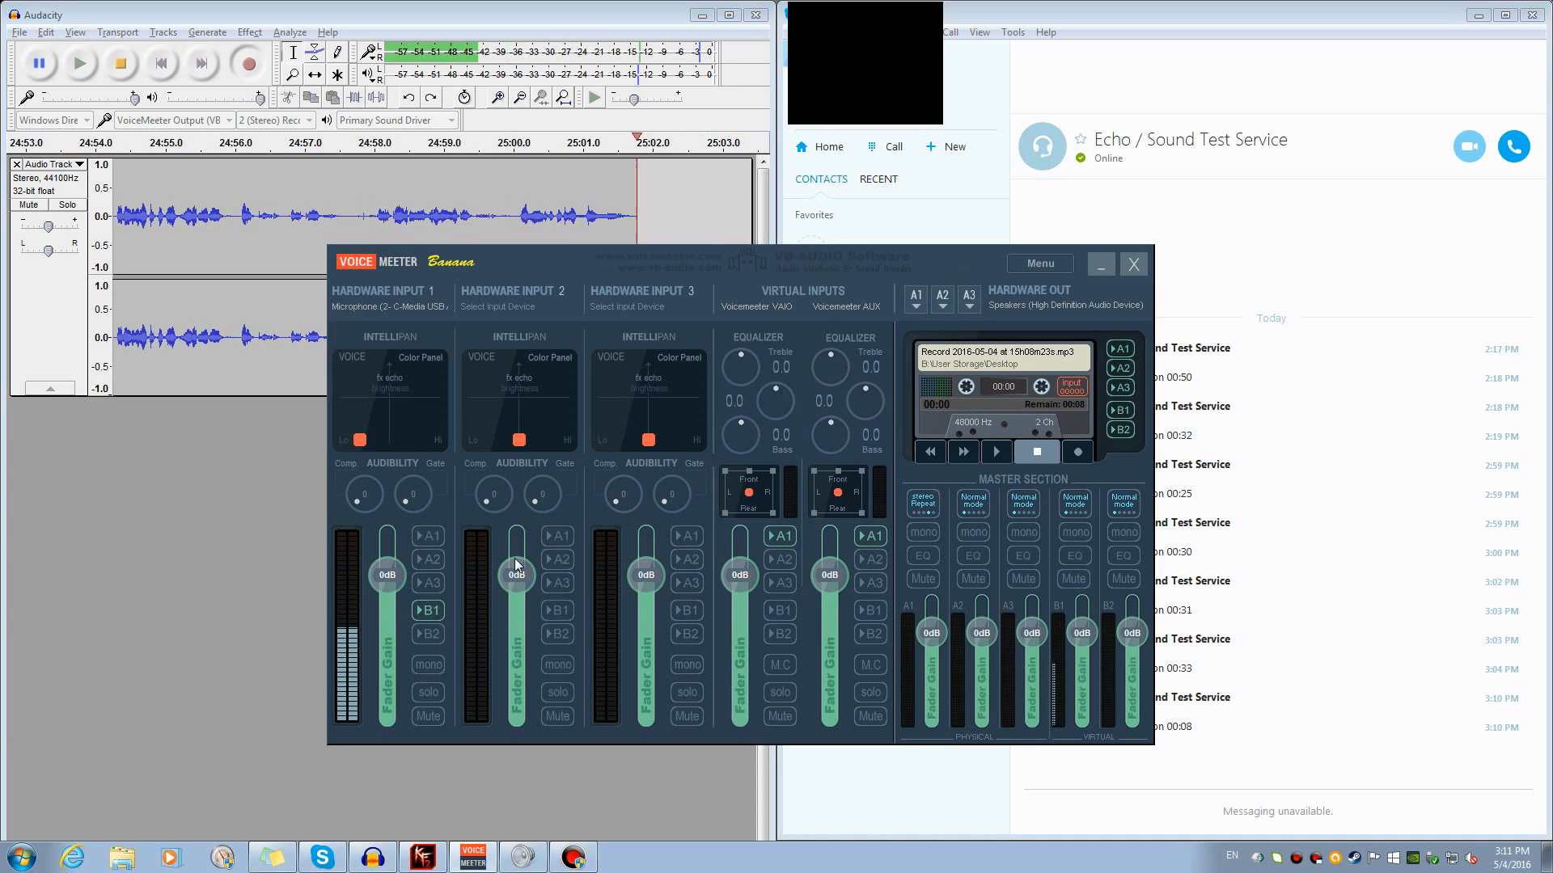
pyautogui.click(1012, 32)
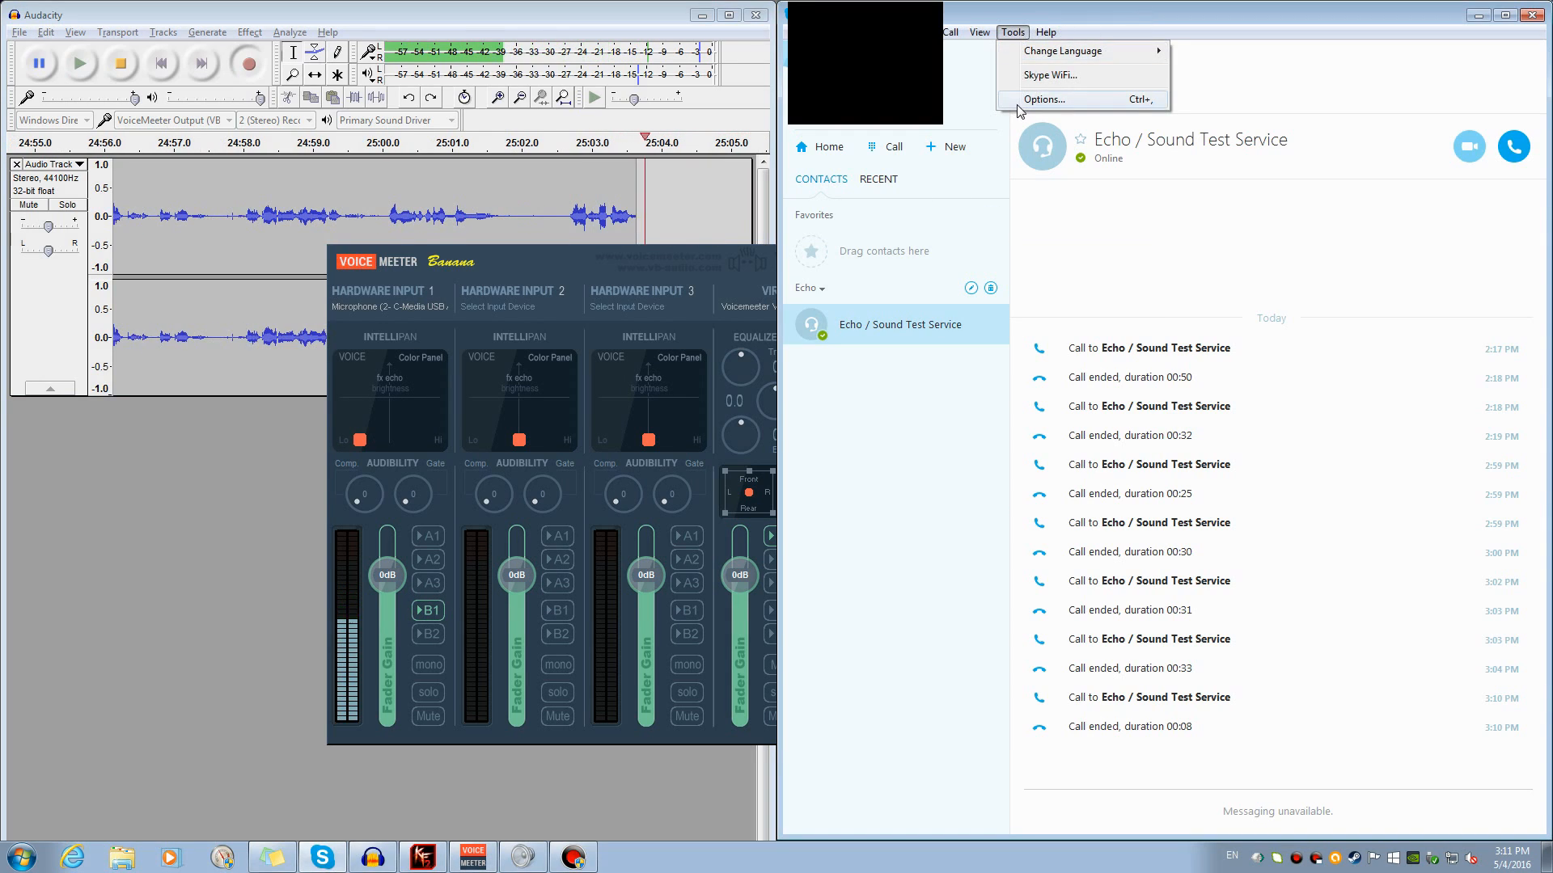
pyautogui.click(1045, 99)
pyautogui.click(555, 293)
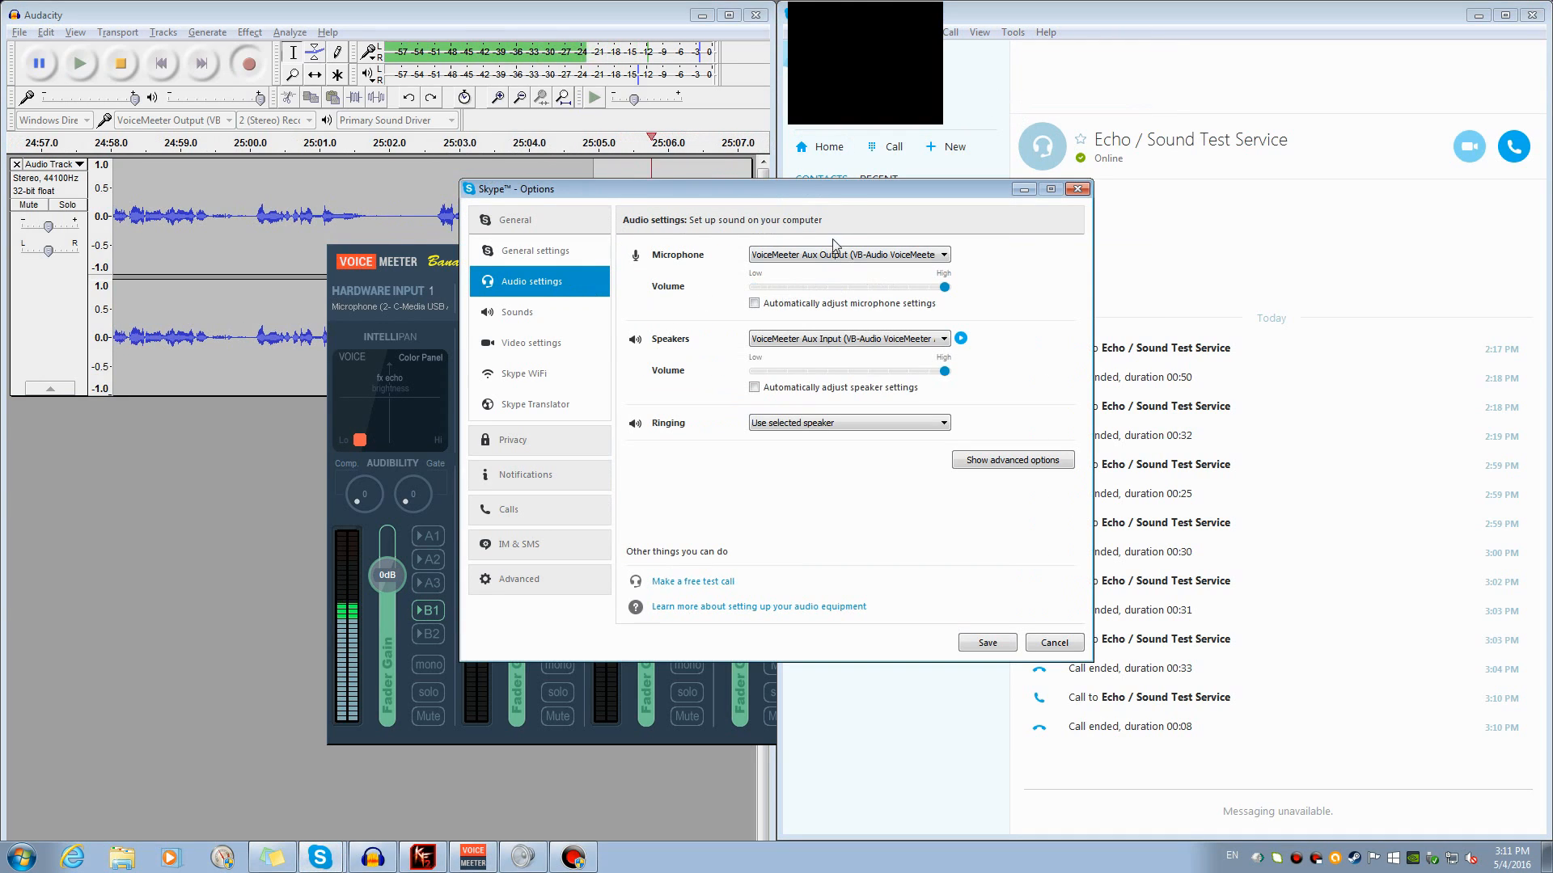
pyautogui.moveTo(830, 187); pyautogui.dragTo(1142, 191)
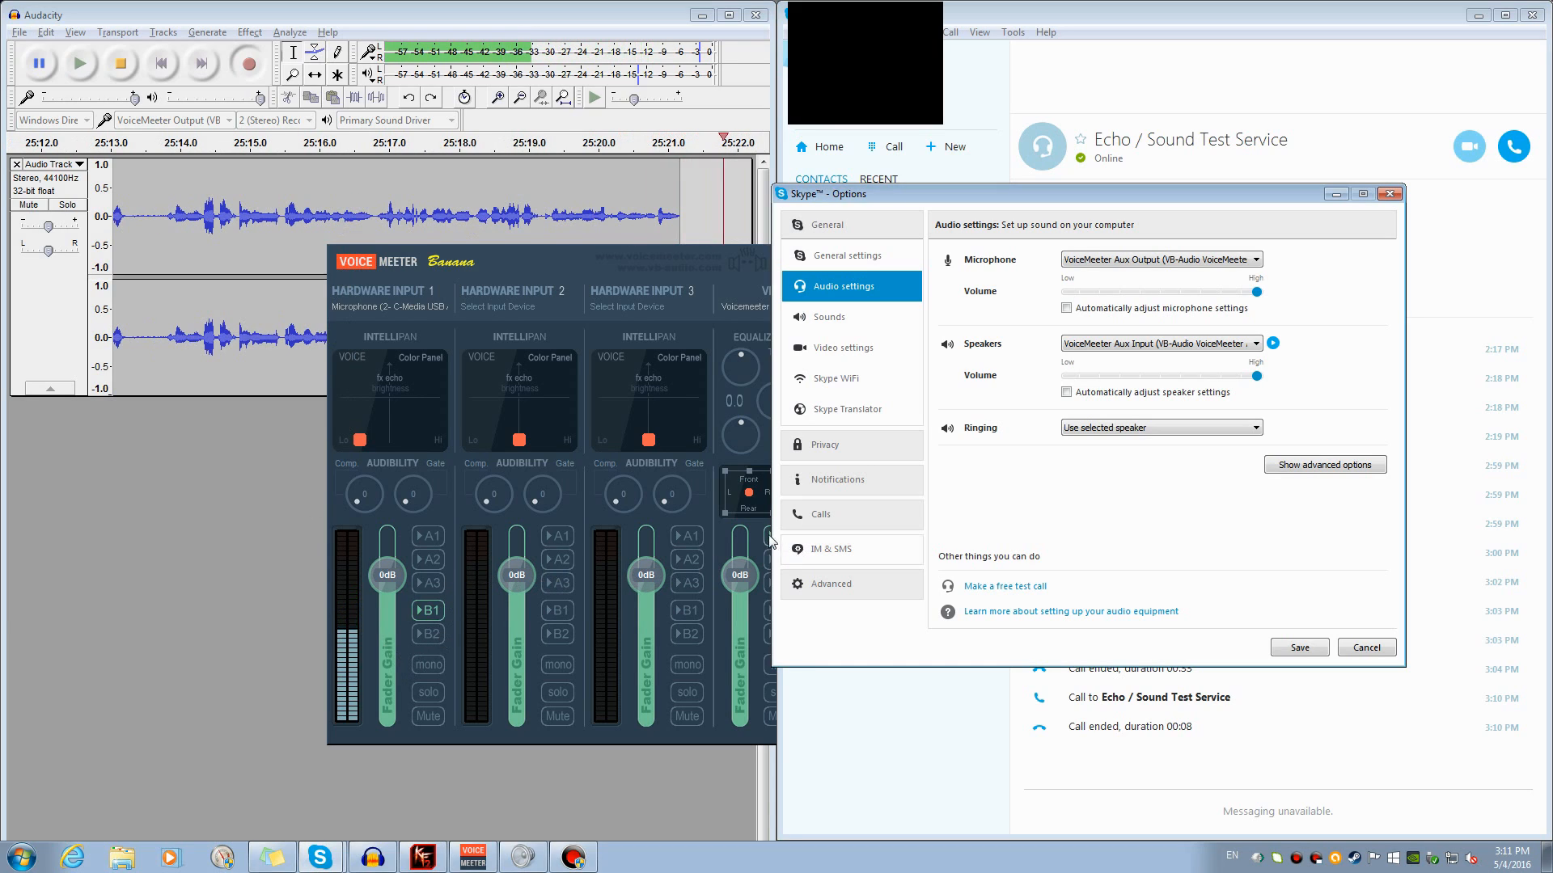
pyautogui.press('Escape')
# Minimize Audacity, close the Windows Sound window, and move Voicemeeter over the cleared desktop
pyautogui.click(702, 16)
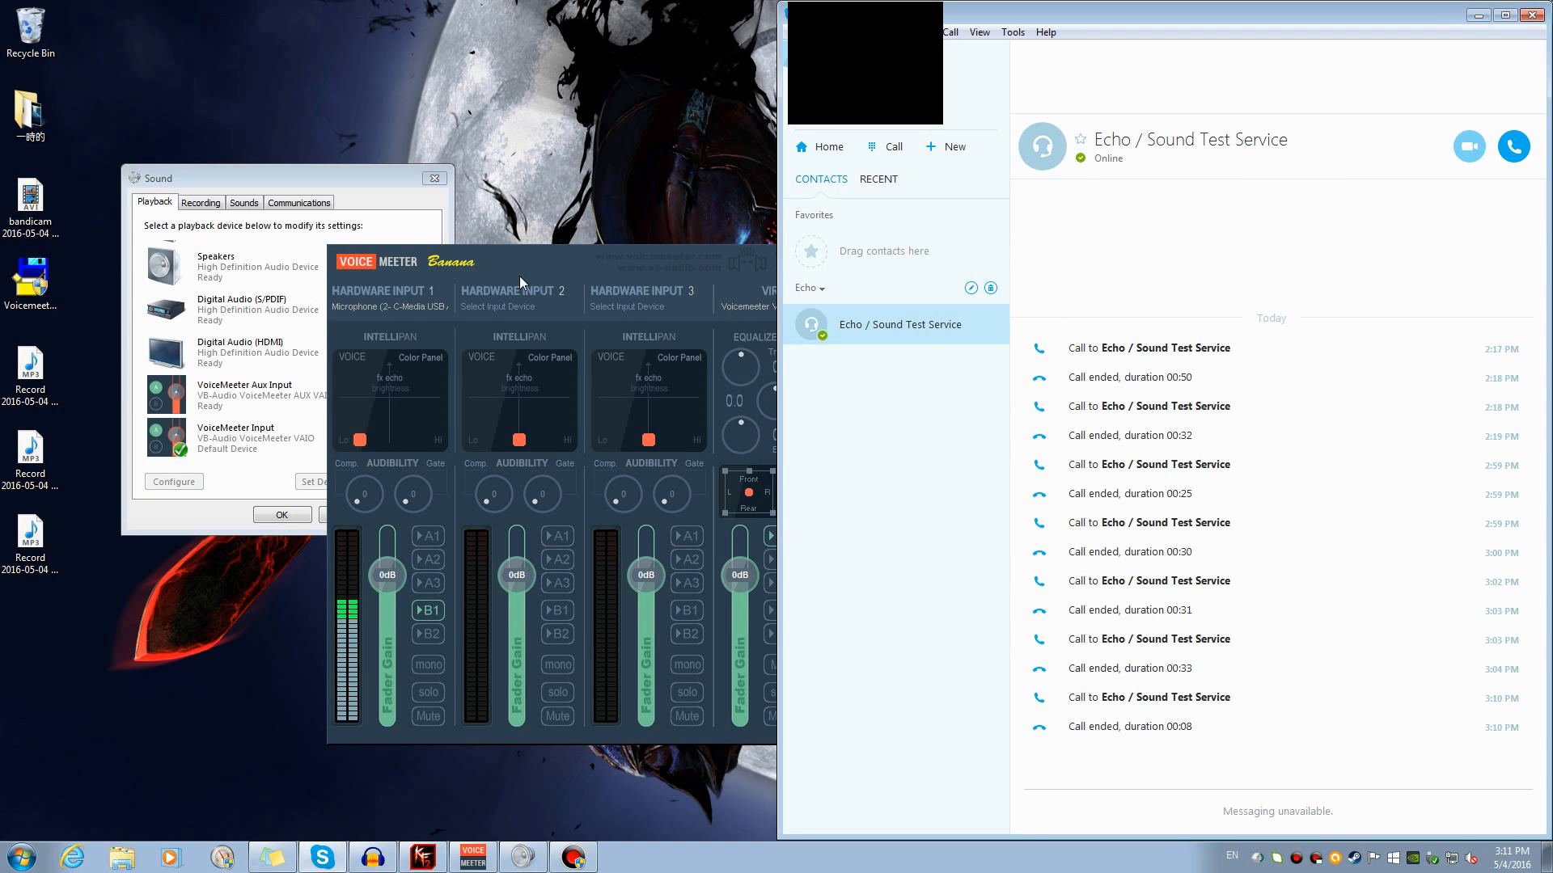
pyautogui.click(433, 177)
pyautogui.moveTo(590, 262); pyautogui.dragTo(370, 257)
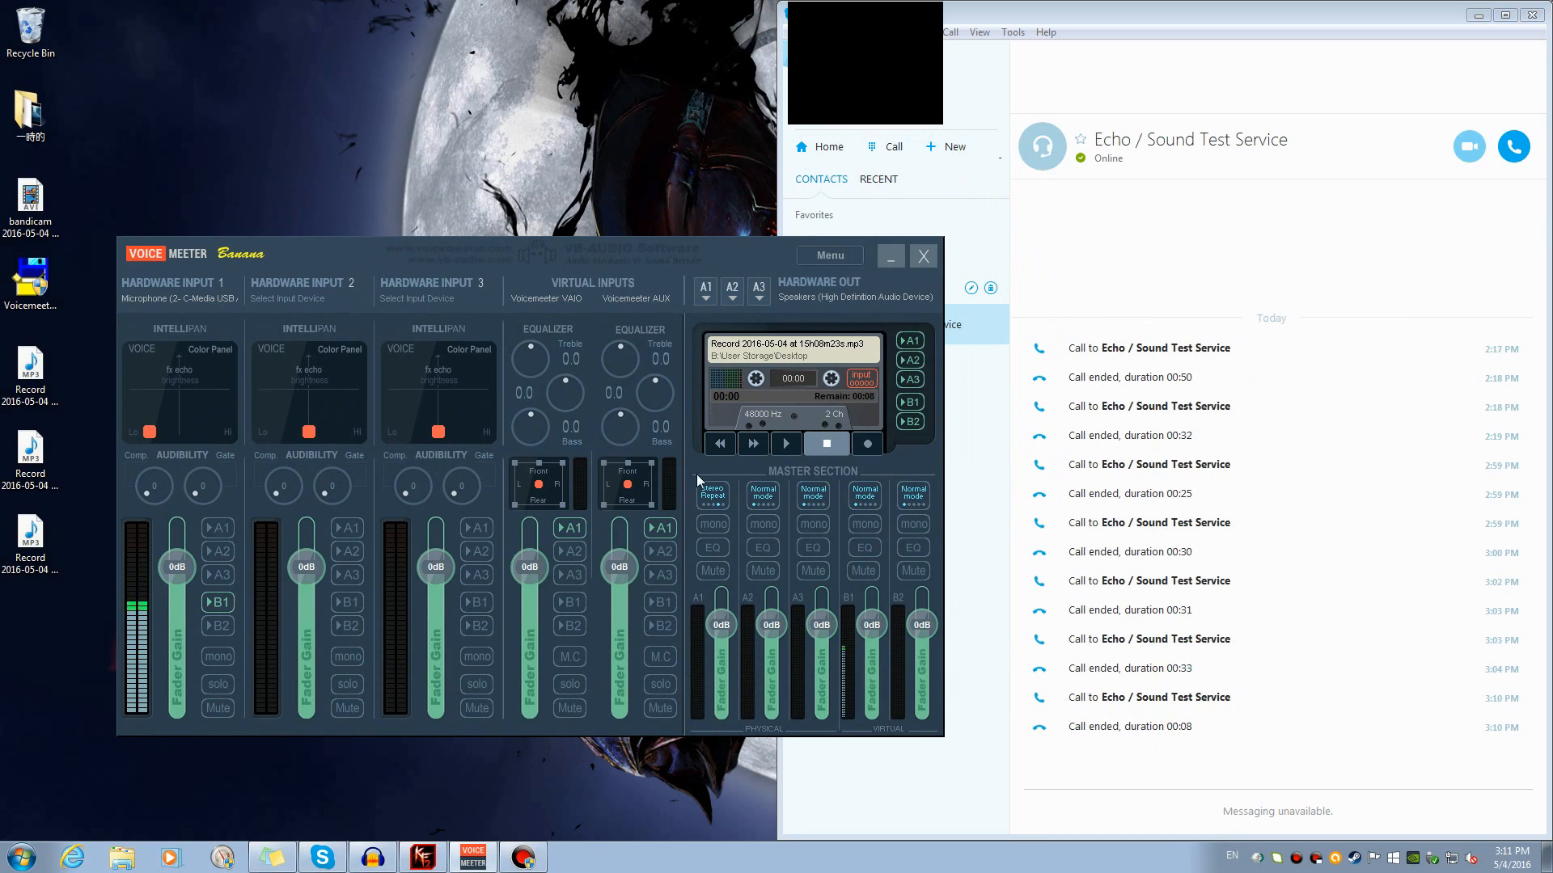
# Arm Virtual AUX for recording in the cassette recorder options and close them
pyautogui.rightClick(865, 383)
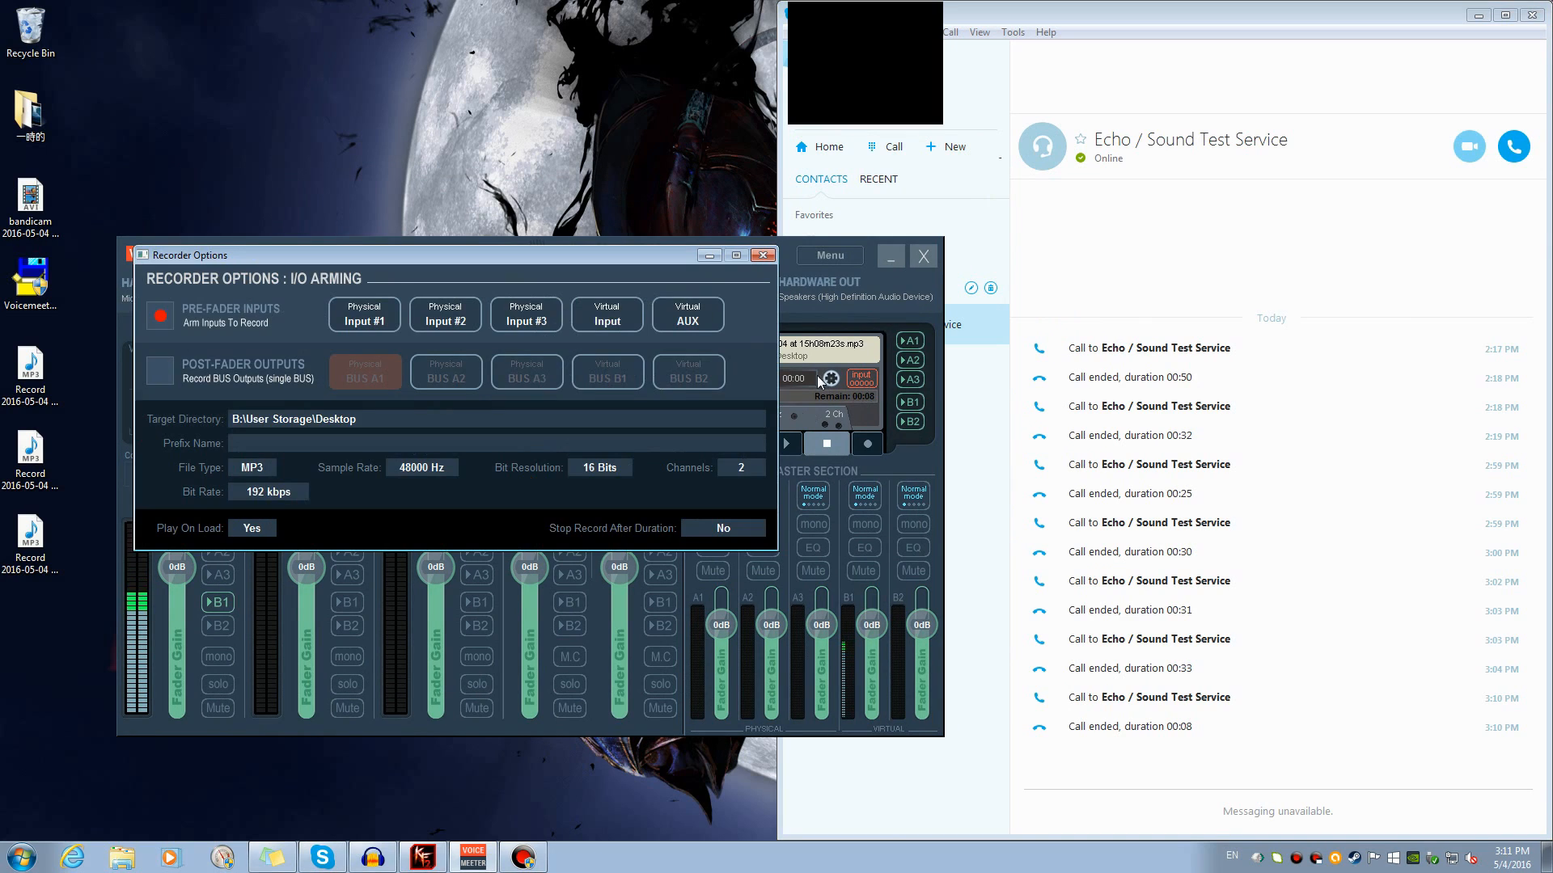
pyautogui.click(687, 315)
pyautogui.click(762, 255)
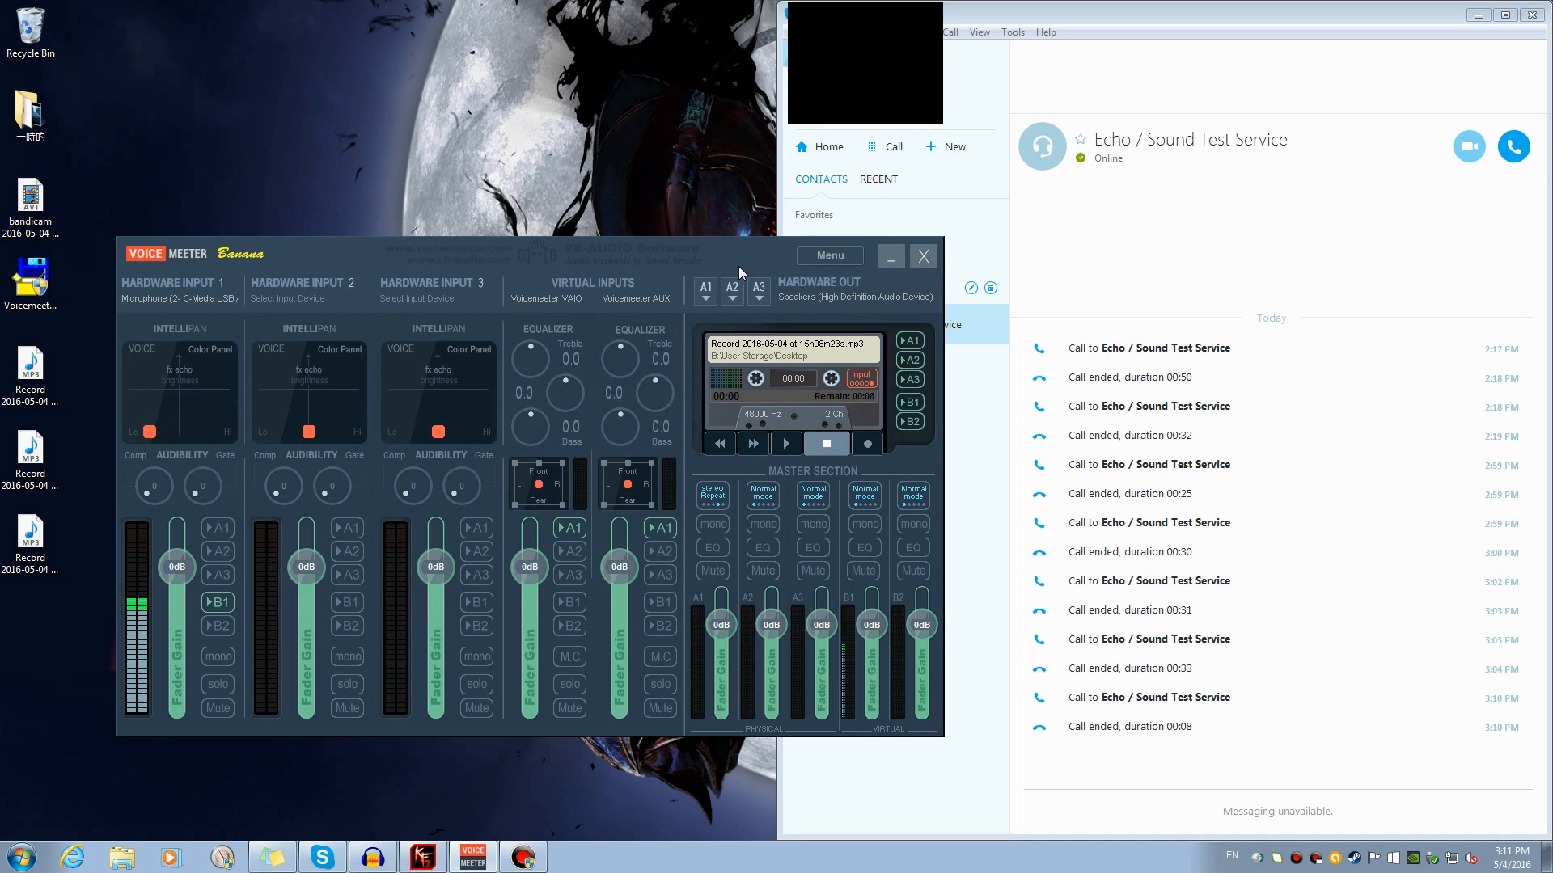
# Move the Voicemeeter window aside and switch to Audacity to view its ongoing recording
pyautogui.moveTo(739, 265); pyautogui.dragTo(1009, 269)
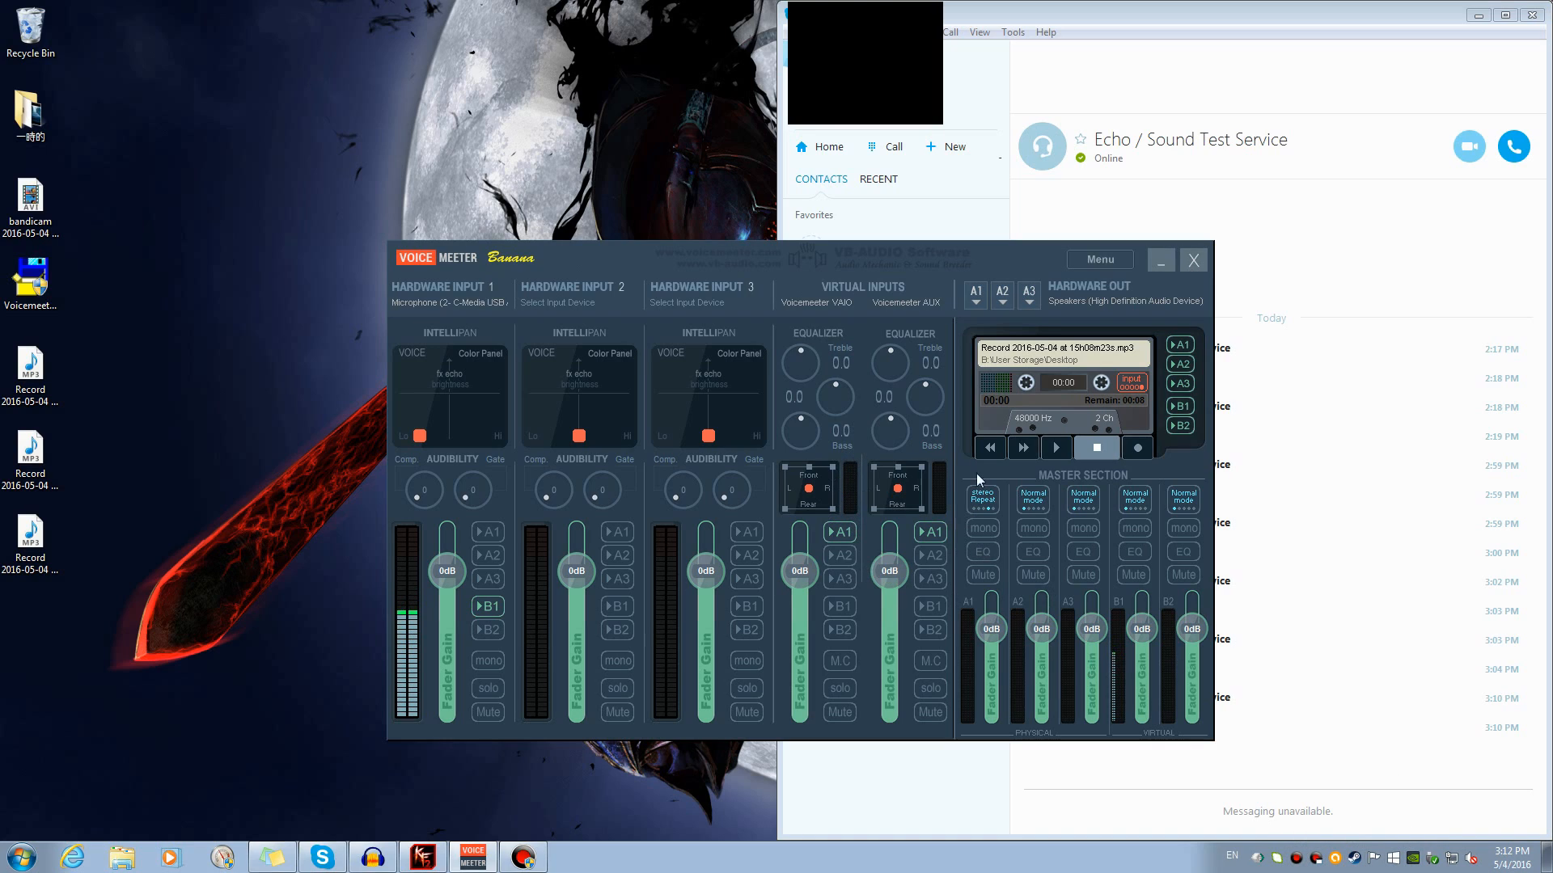
pyautogui.click(373, 857)
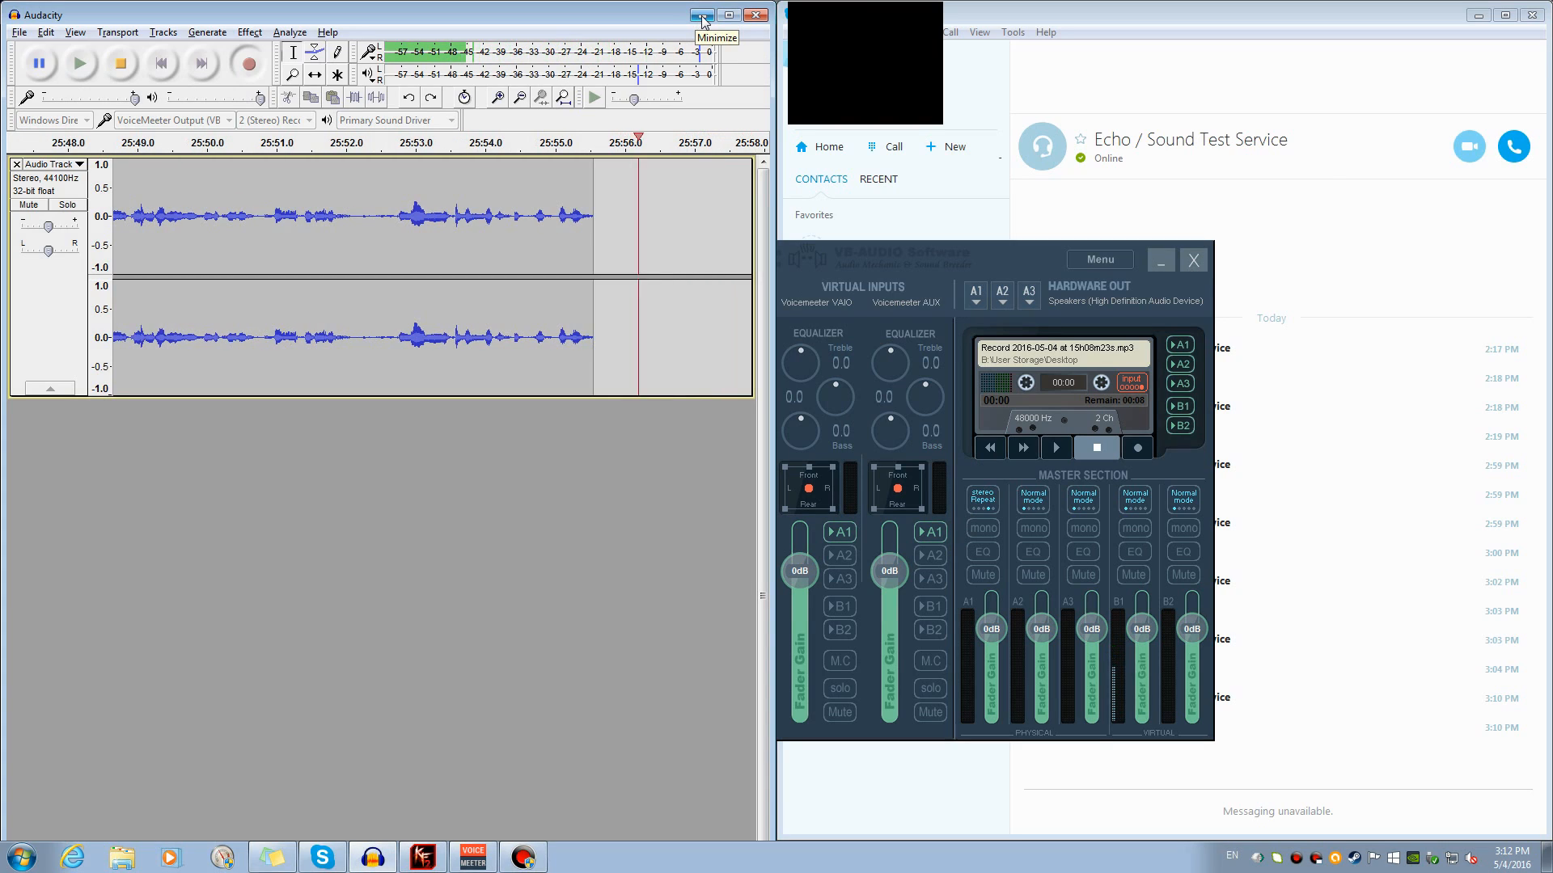
# In Windows Media Player, set the speaker device to VoiceMeeter Aux Input (VB-Audio VoiceMeeter AUX VAIO), save the options, and close the player
pyautogui.click(171, 857)
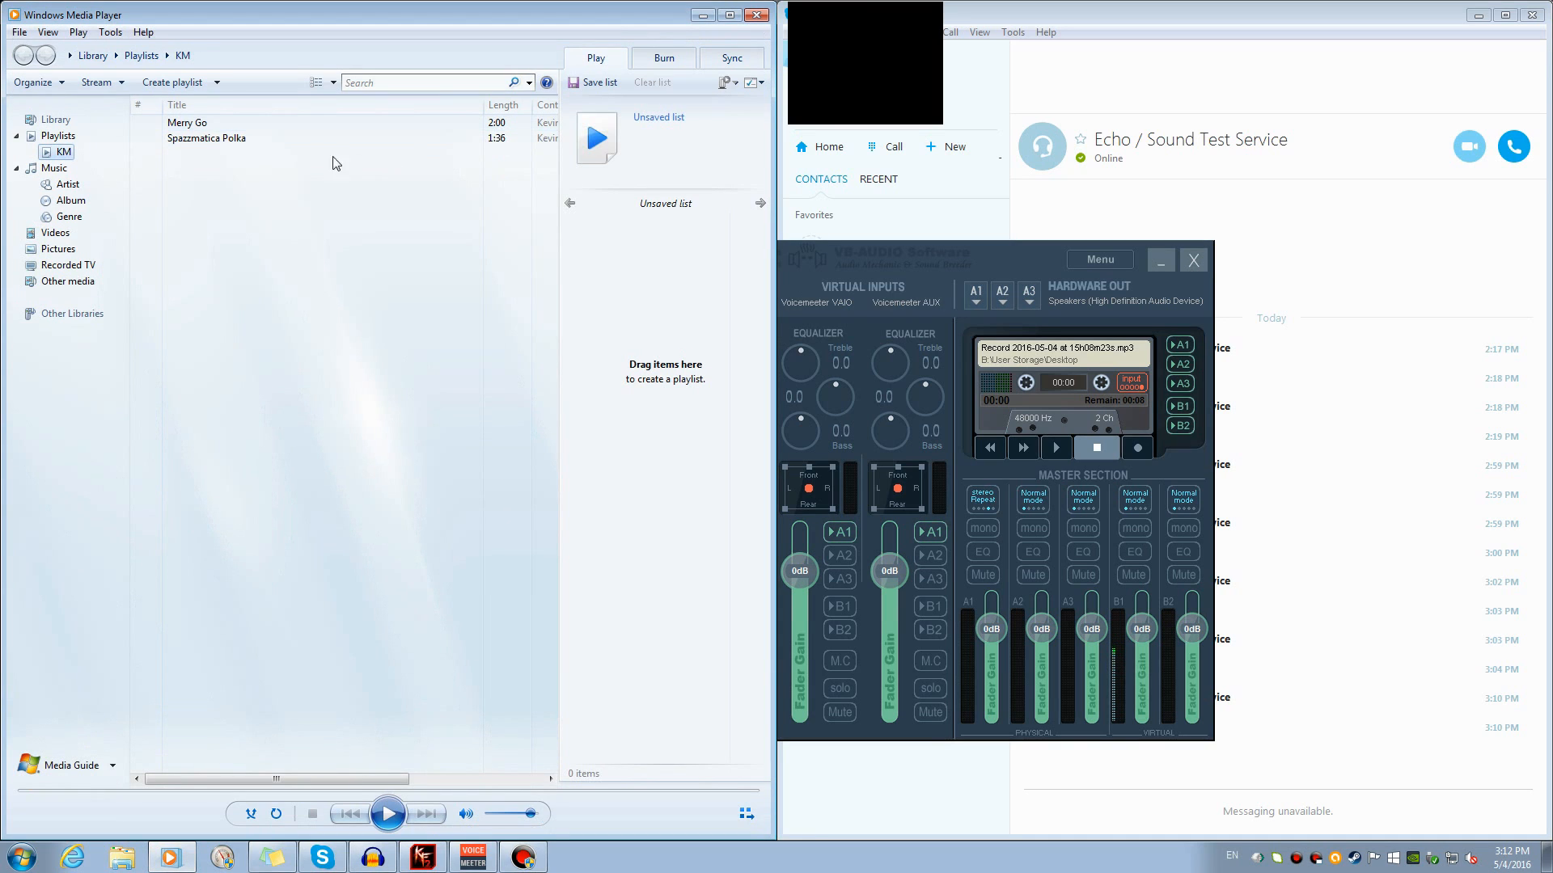
pyautogui.click(111, 33)
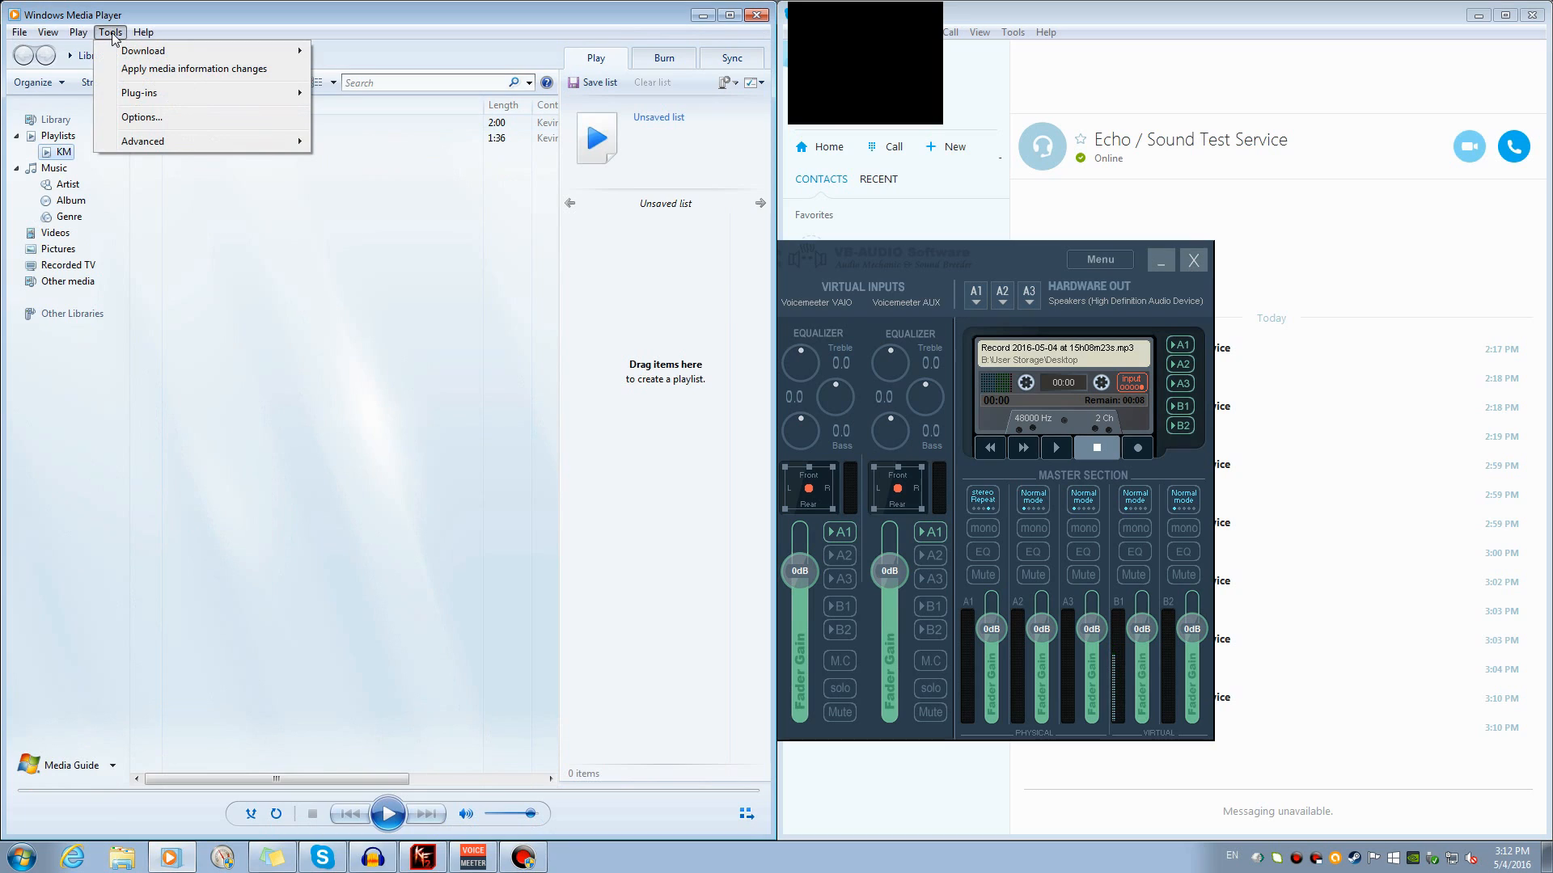
pyautogui.click(165, 126)
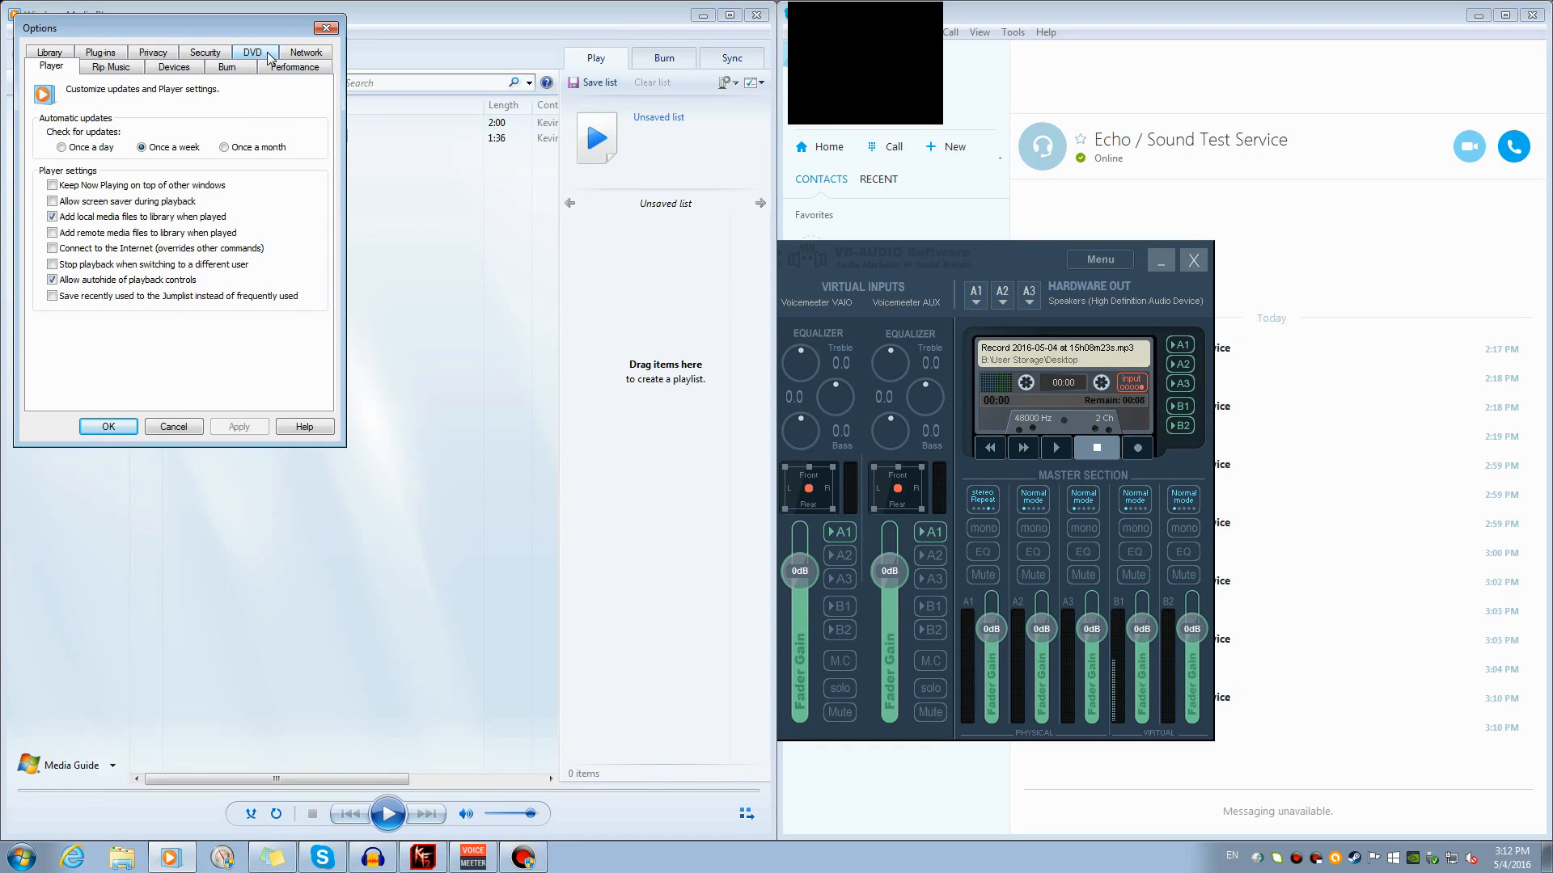
pyautogui.click(174, 66)
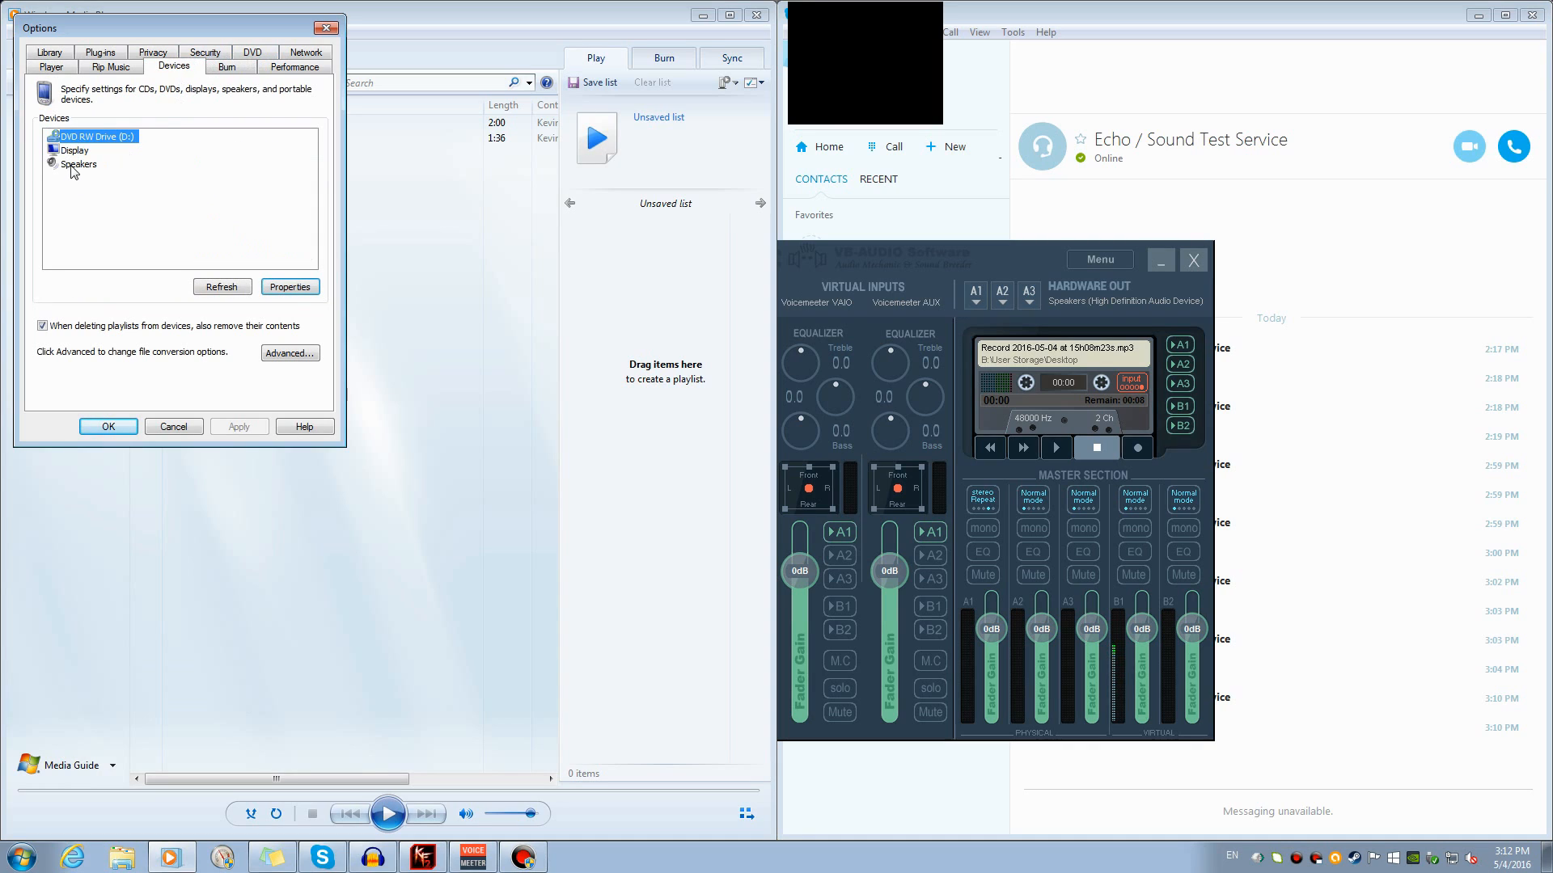
pyautogui.click(75, 165)
pyautogui.click(279, 287)
pyautogui.click(206, 188)
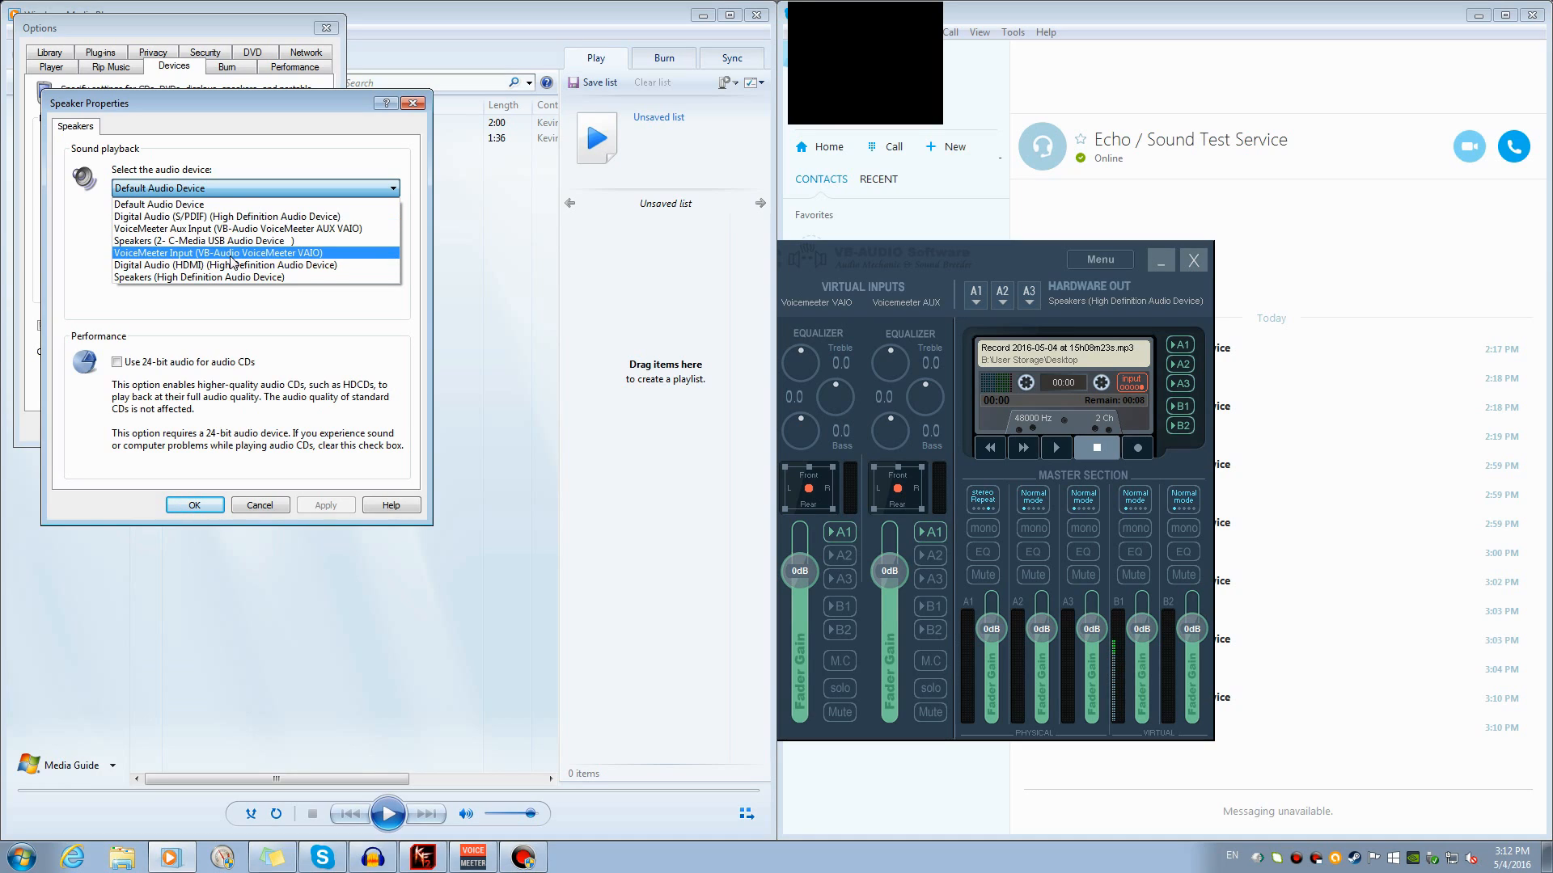
pyautogui.click(228, 229)
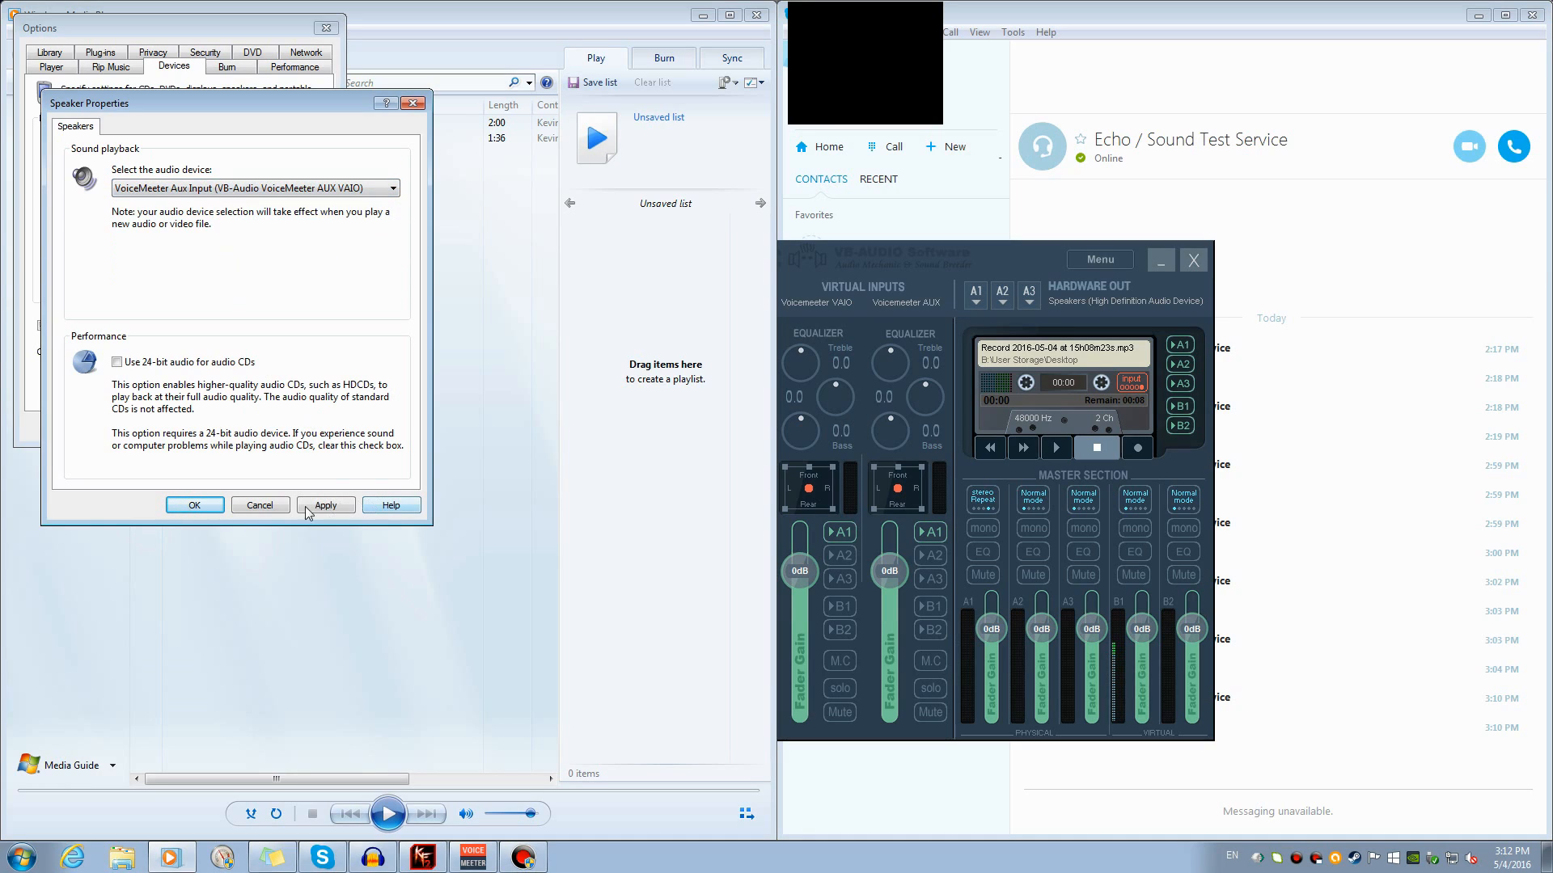
pyautogui.click(322, 505)
pyautogui.click(202, 507)
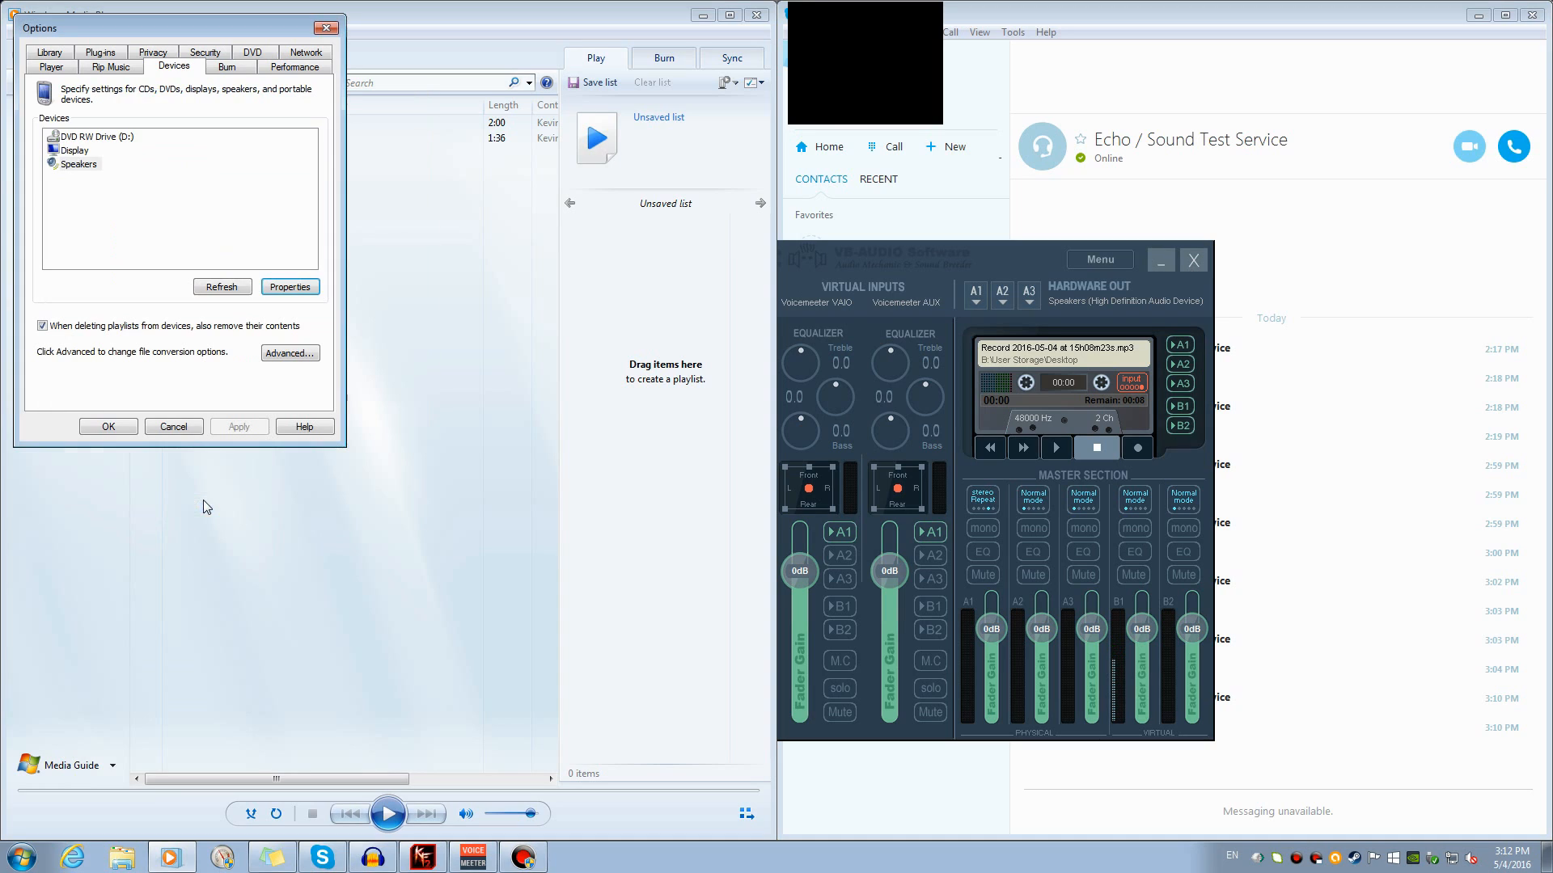
pyautogui.click(108, 426)
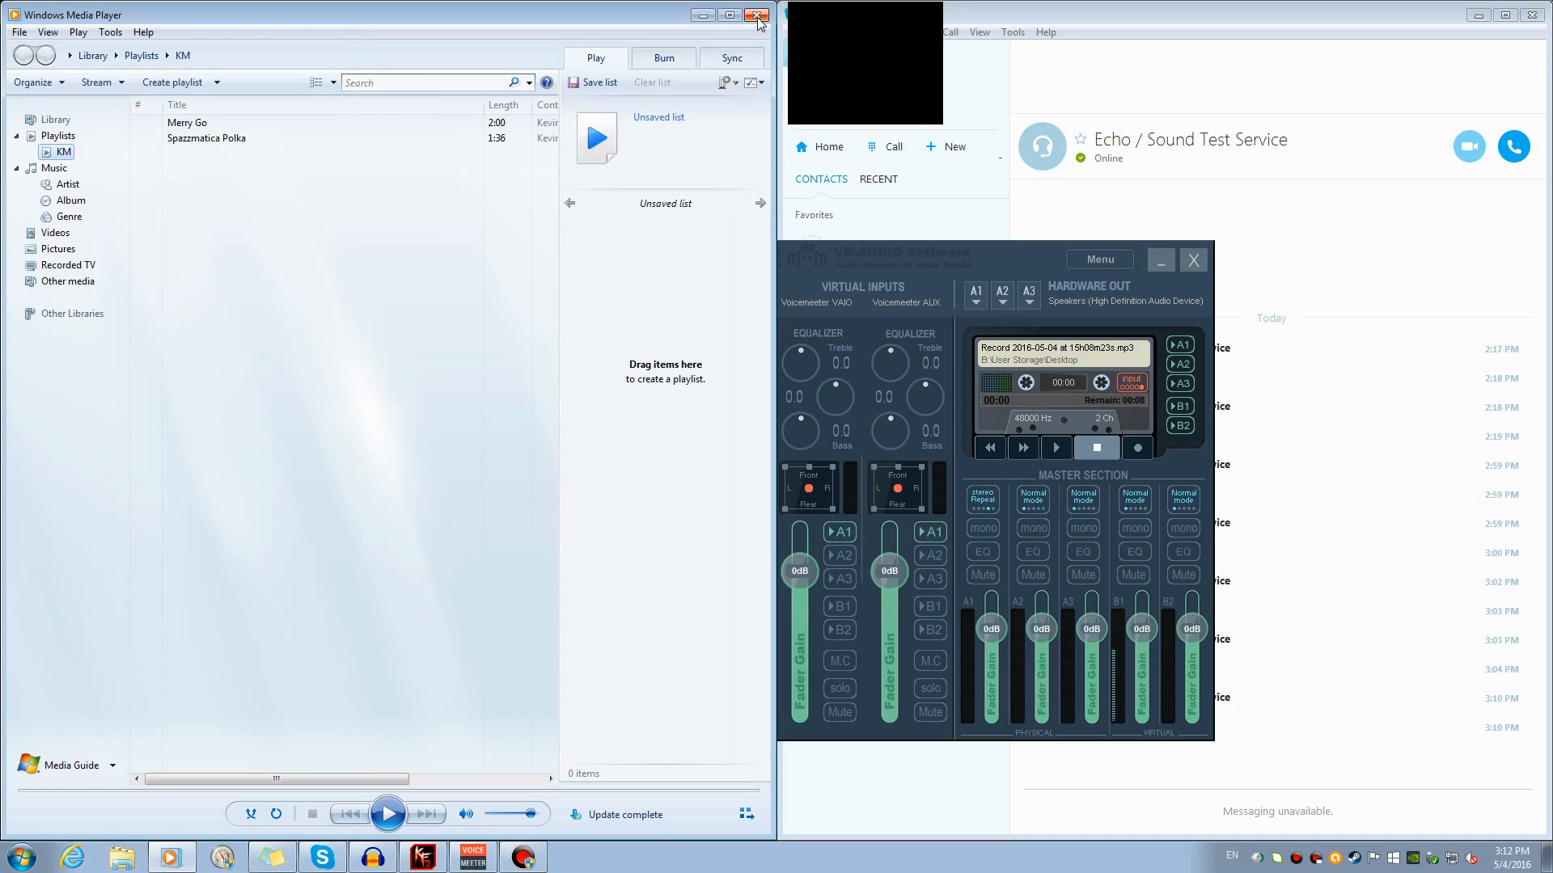
pyautogui.click(755, 14)
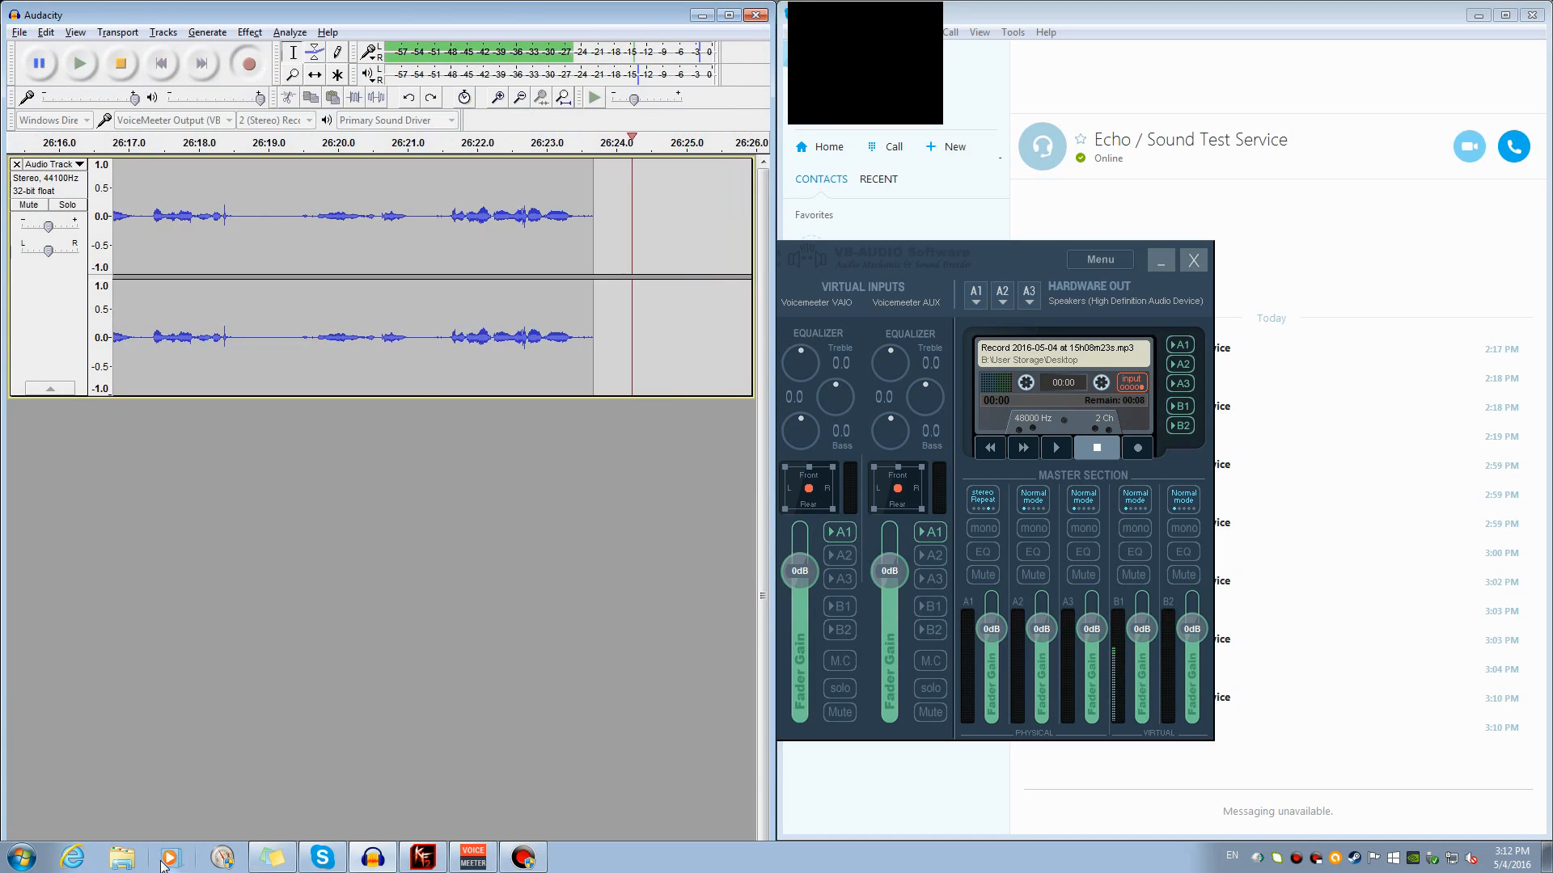
# Minimize Audacity, reposition the Voicemeeter window, and bring up Killing Floor 2 behind it
pyautogui.click(702, 15)
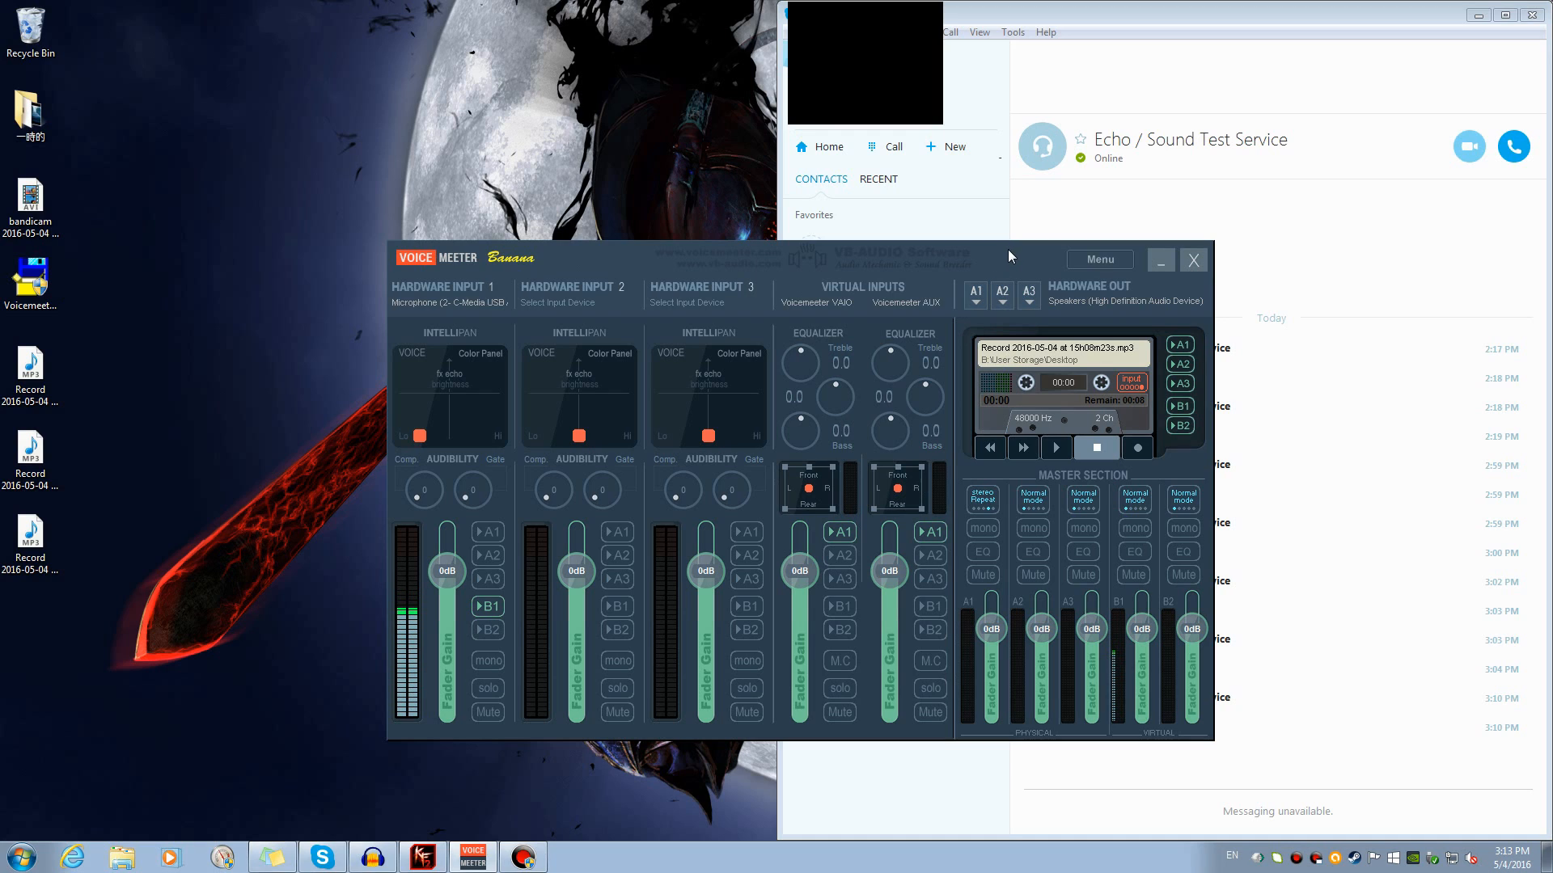
pyautogui.moveTo(997, 245); pyautogui.dragTo(928, 235)
pyautogui.click(422, 857)
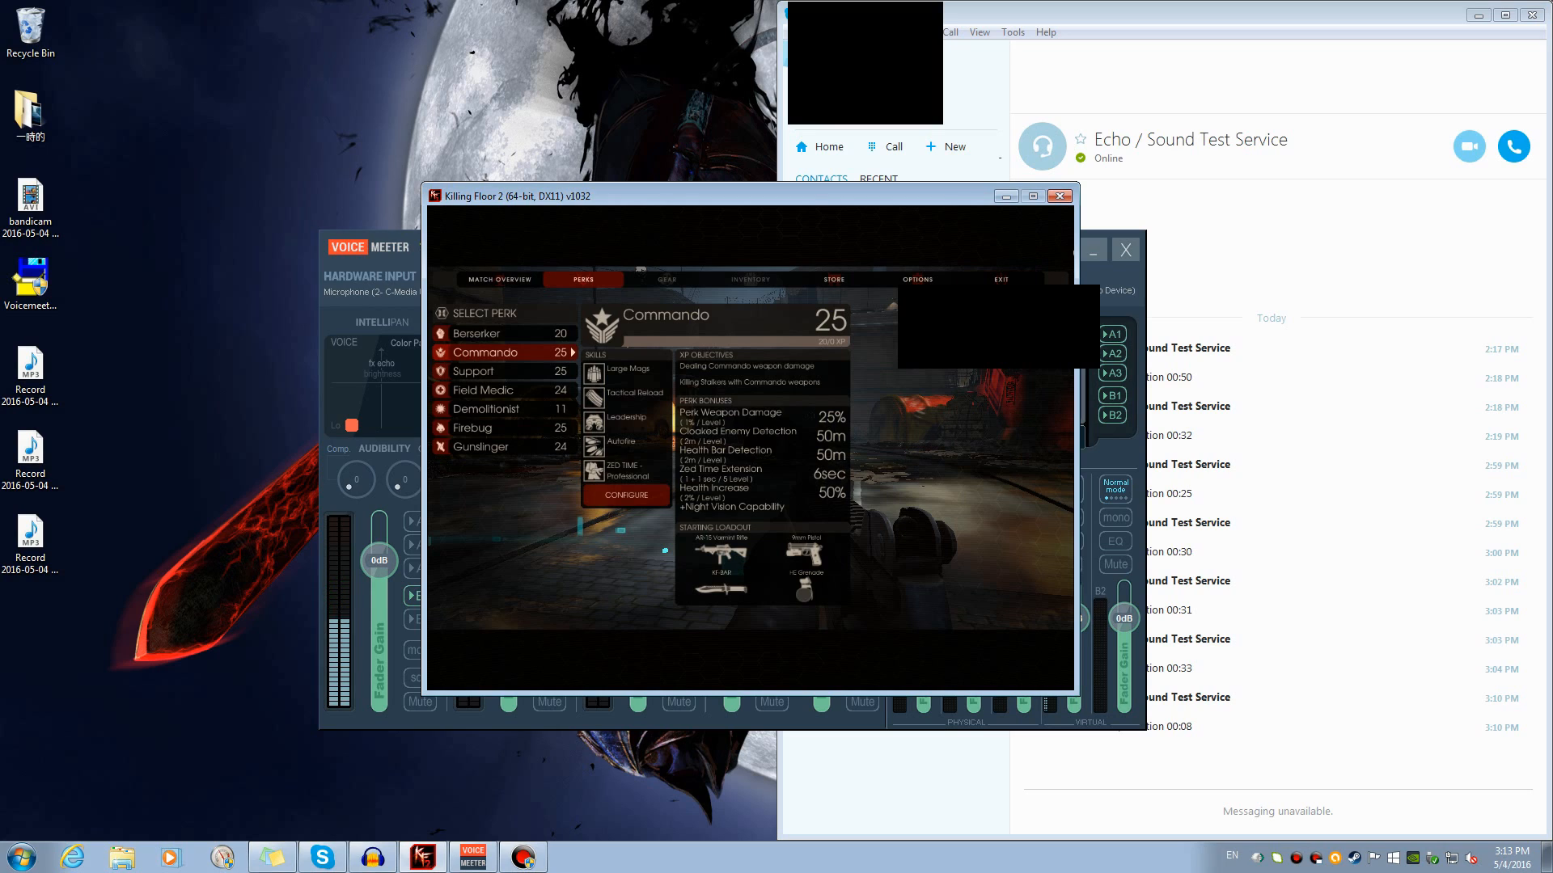
pyautogui.hotkey('alt', 'Tab')
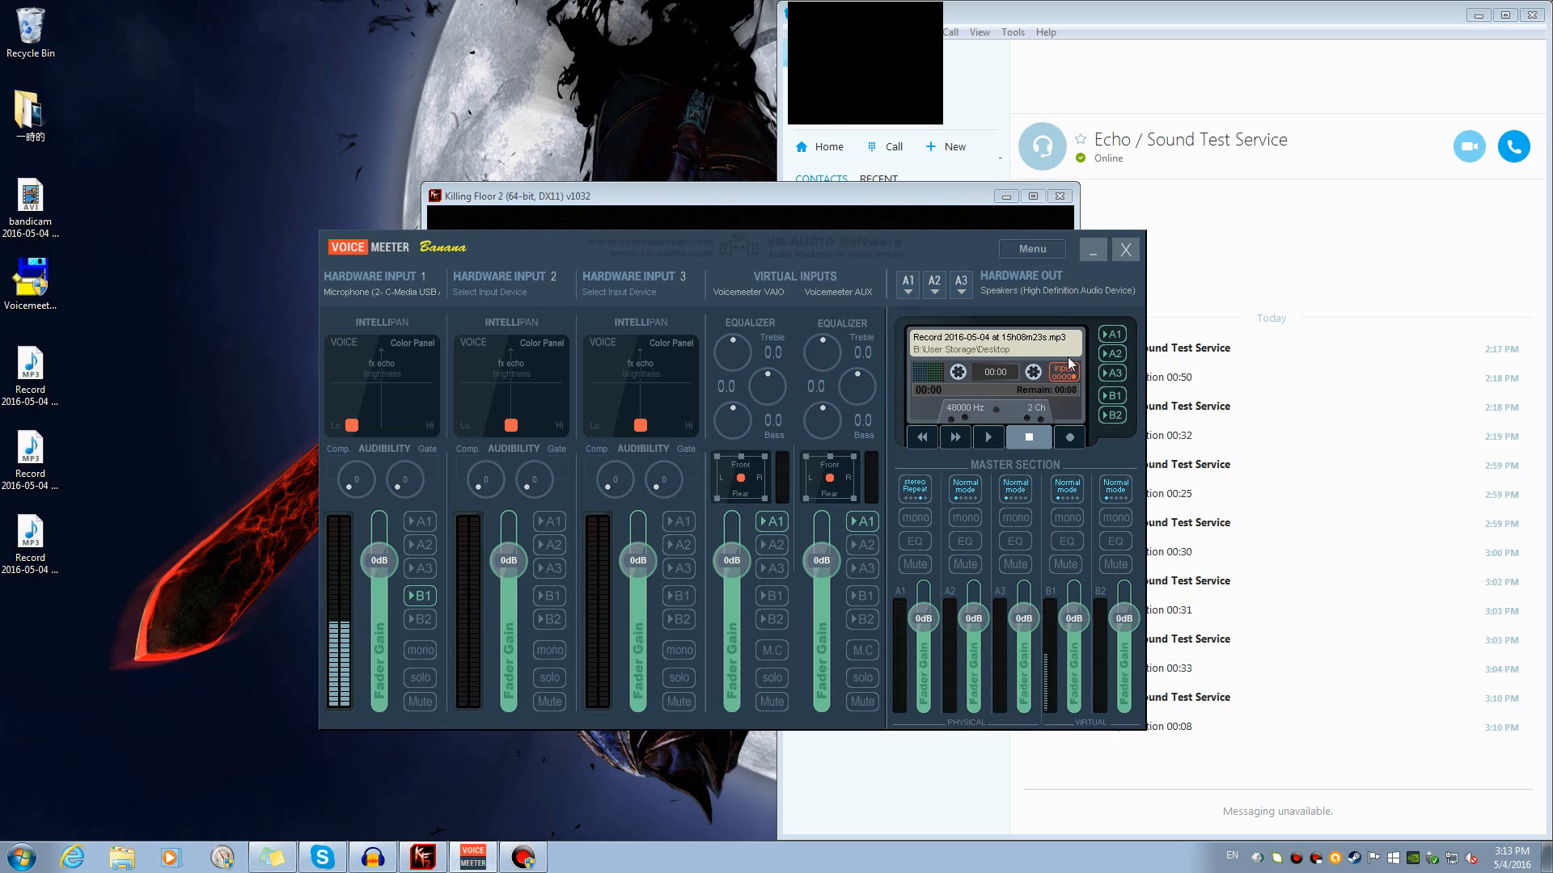
# Start a cassette recording in Voicemeeter and call Echo / Sound Test Service in Skype
pyautogui.click(1070, 439)
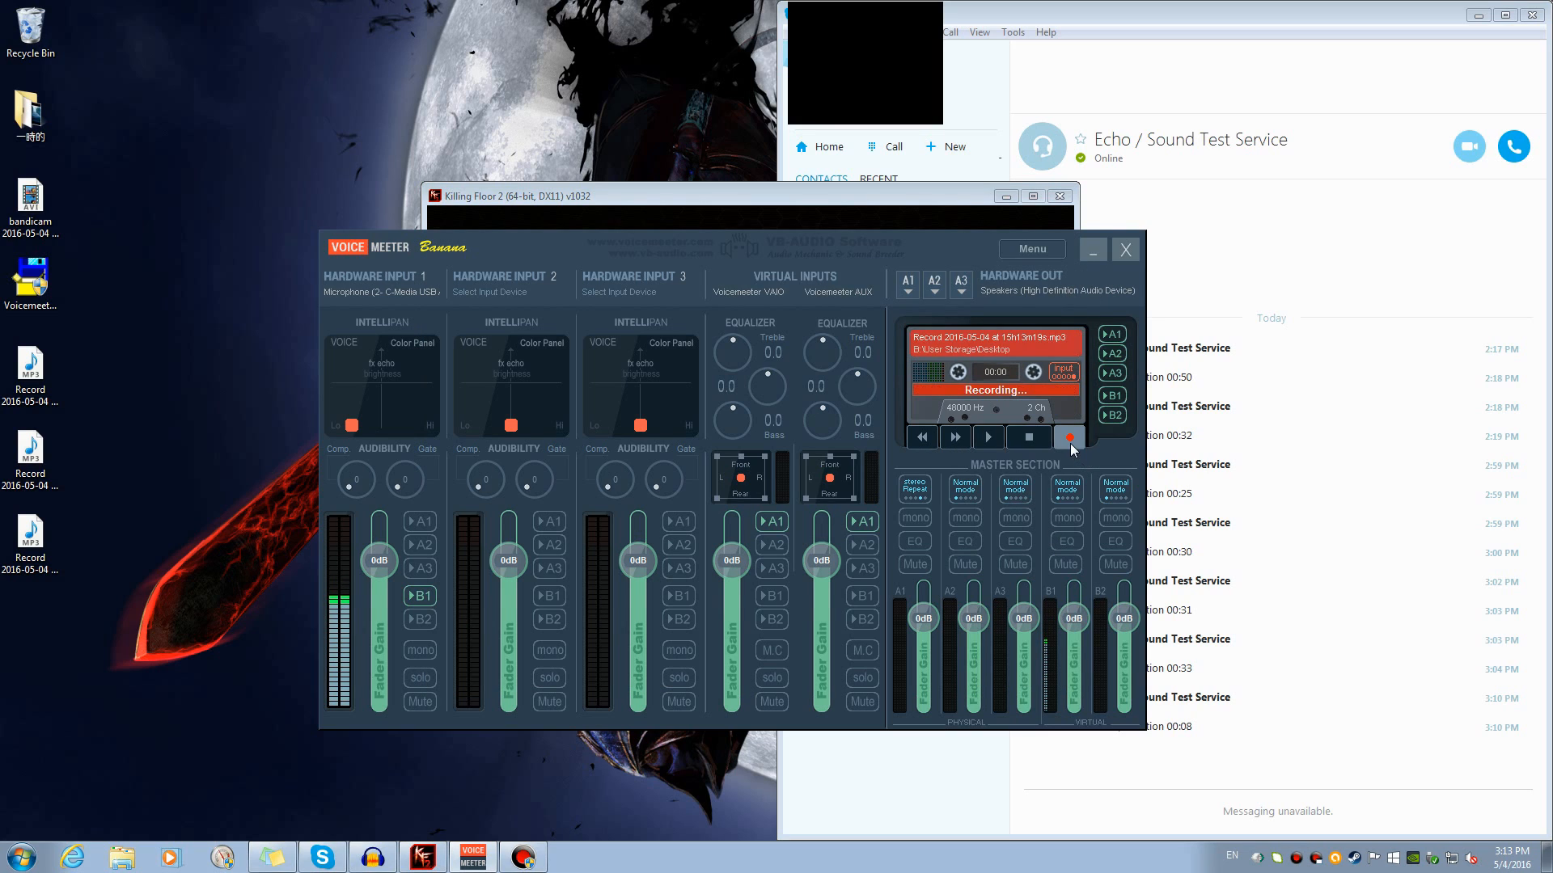
pyautogui.click(1514, 146)
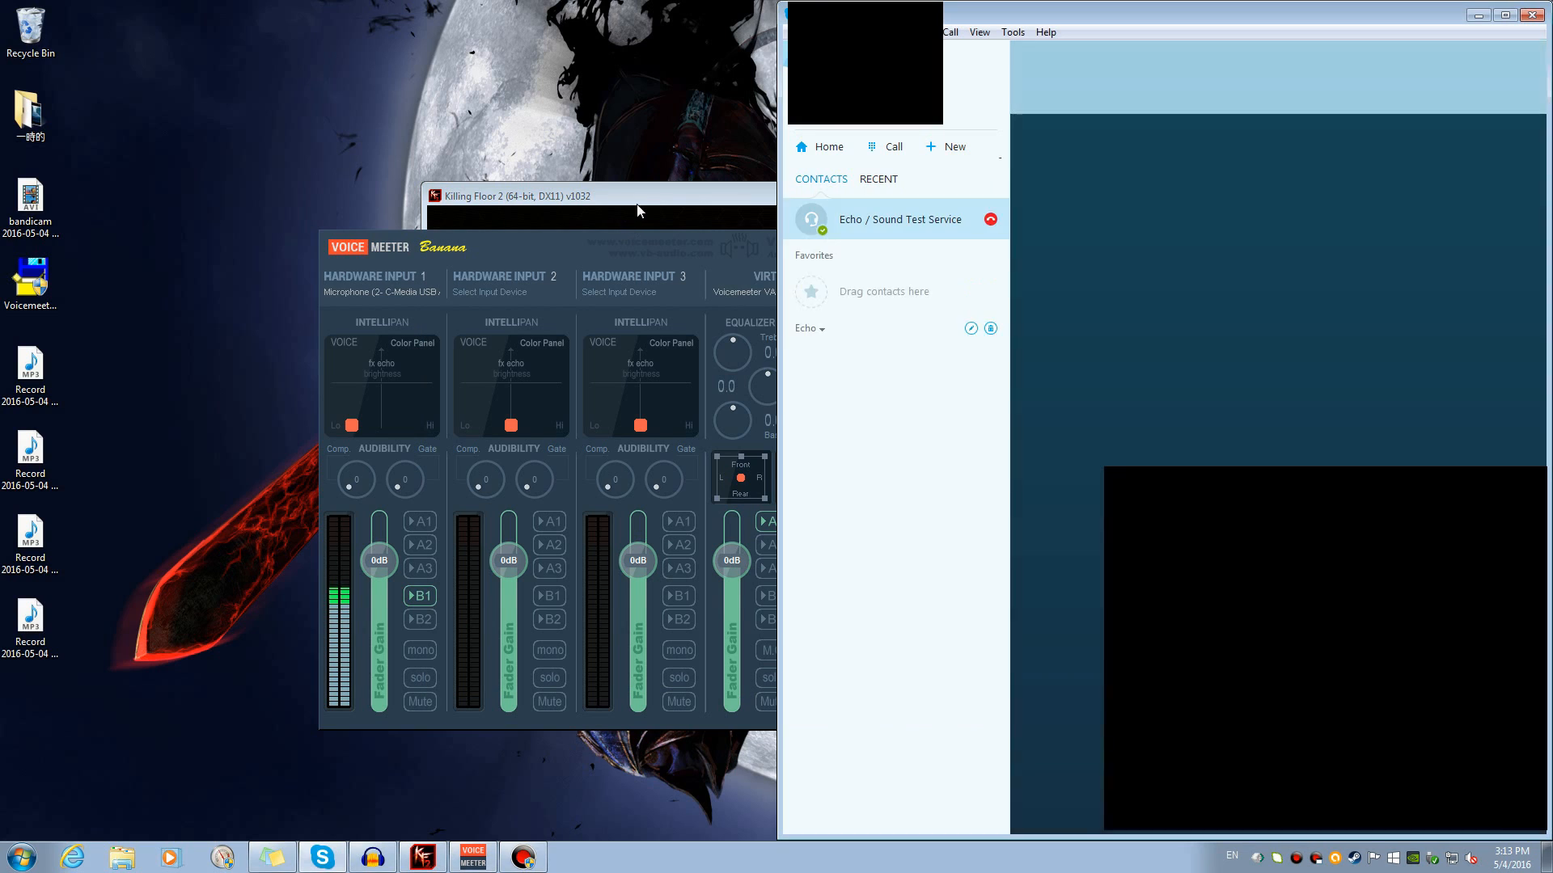
# Resume Killing Floor 2 and fire and reload the weapon during the Skype call to produce game audio
pyautogui.click(638, 204)
pyautogui.press('Escape')
pyautogui.click(750, 448)
pyautogui.click(751, 448)
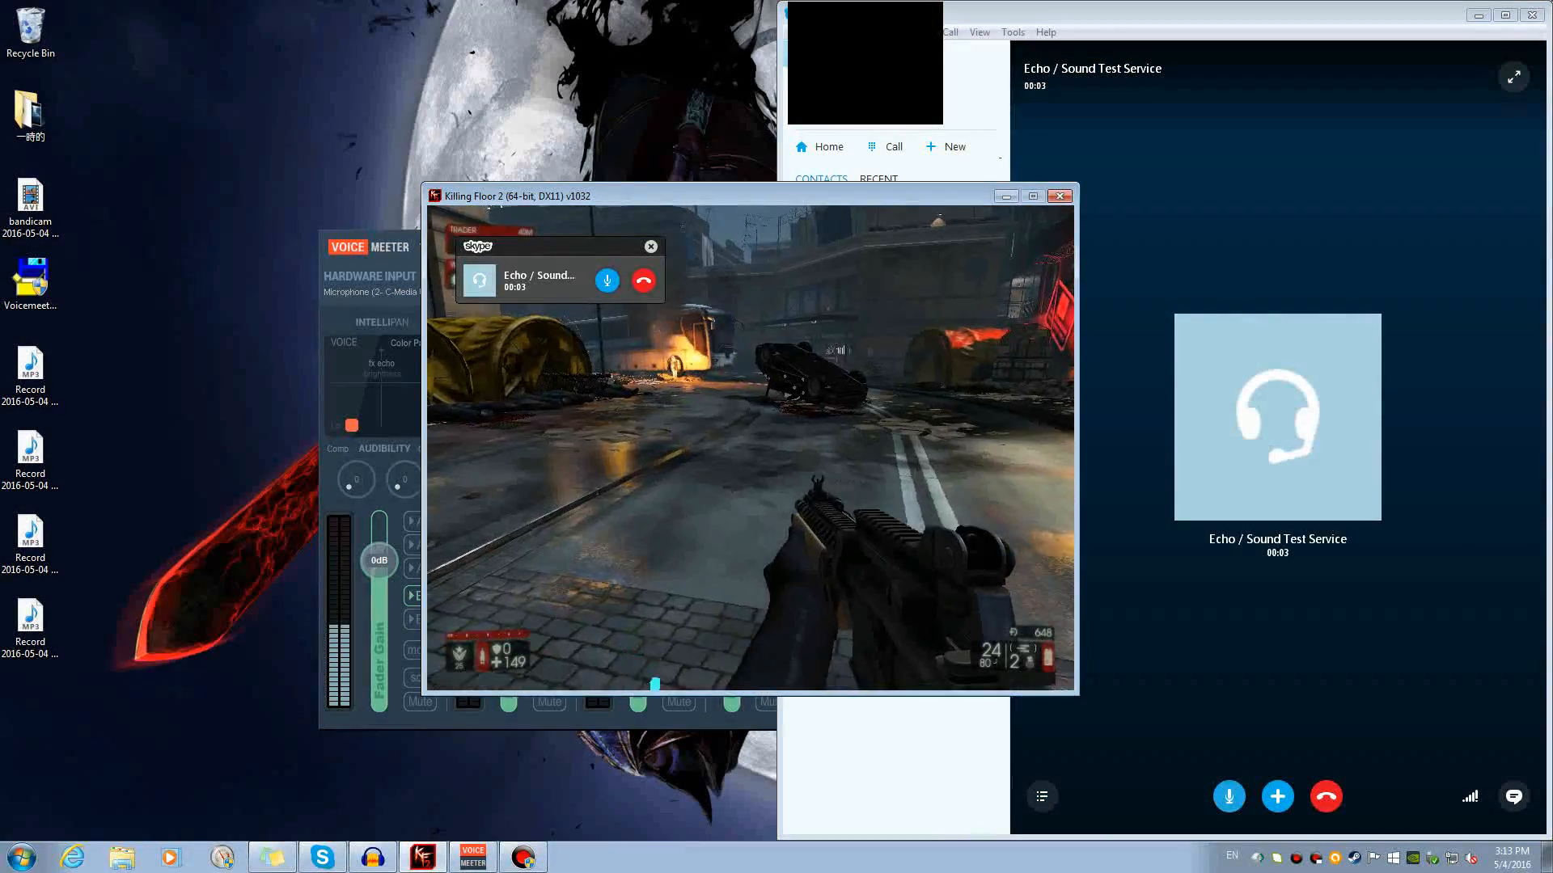
pyautogui.rightClick(751, 448)
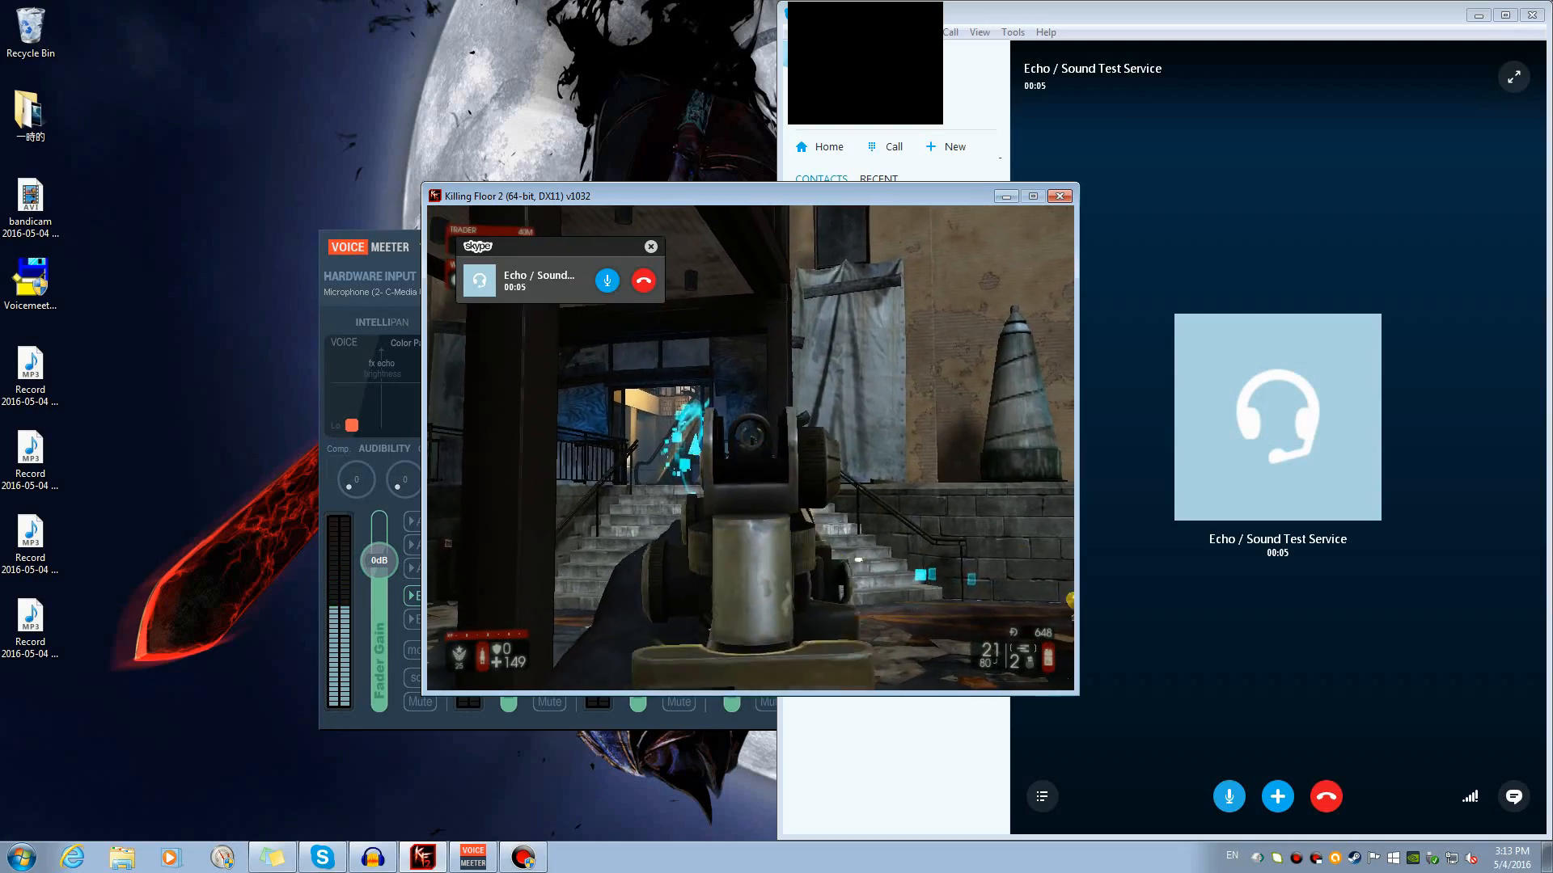
pyautogui.click(750, 448)
pyautogui.click(751, 448)
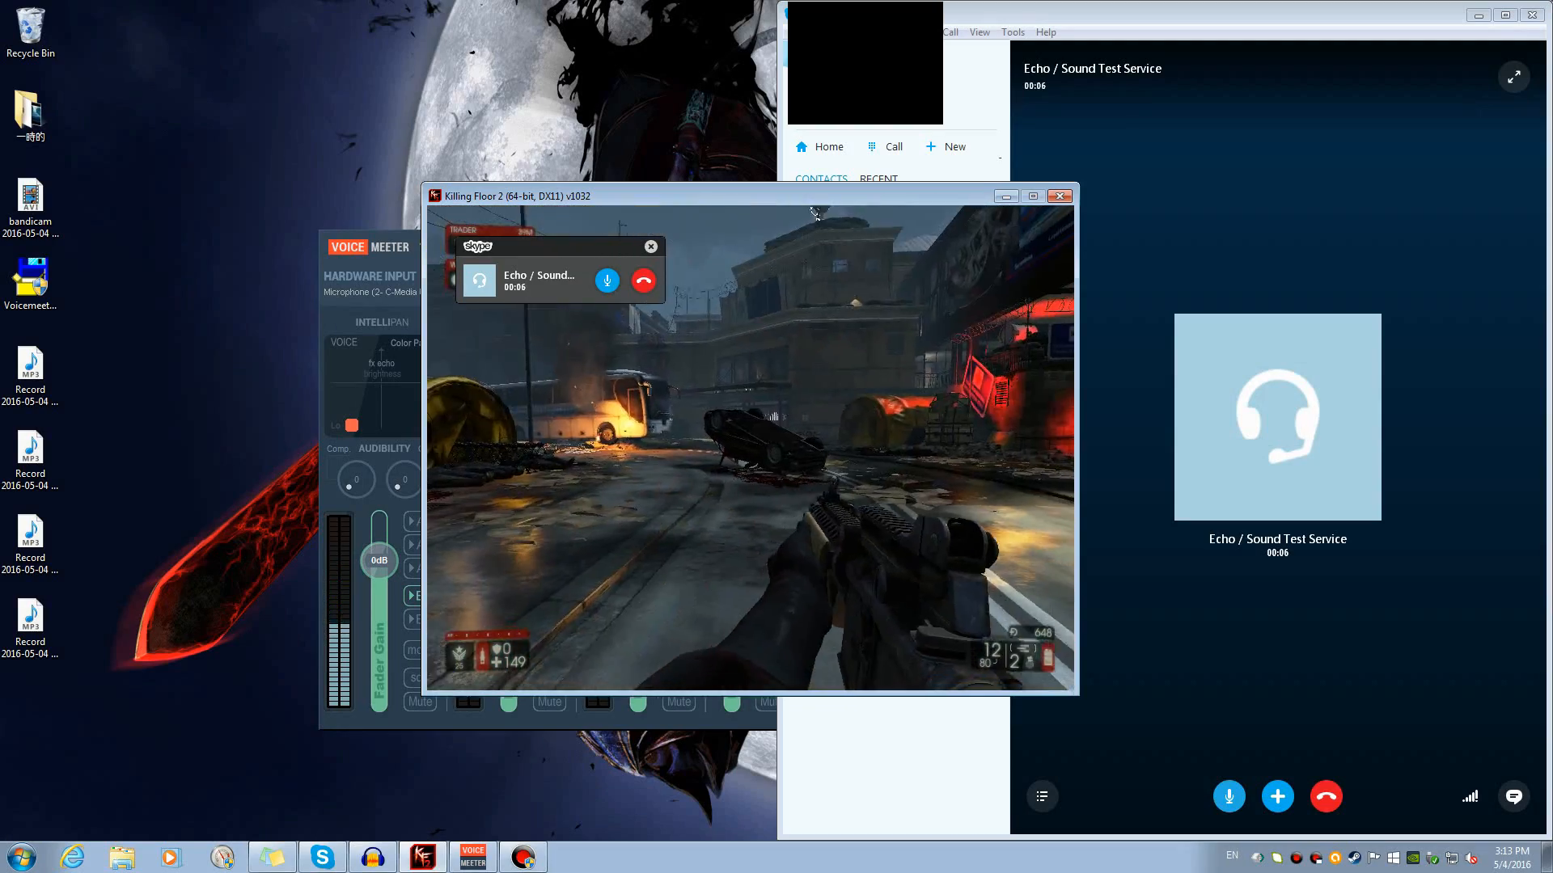
pyautogui.press('r')
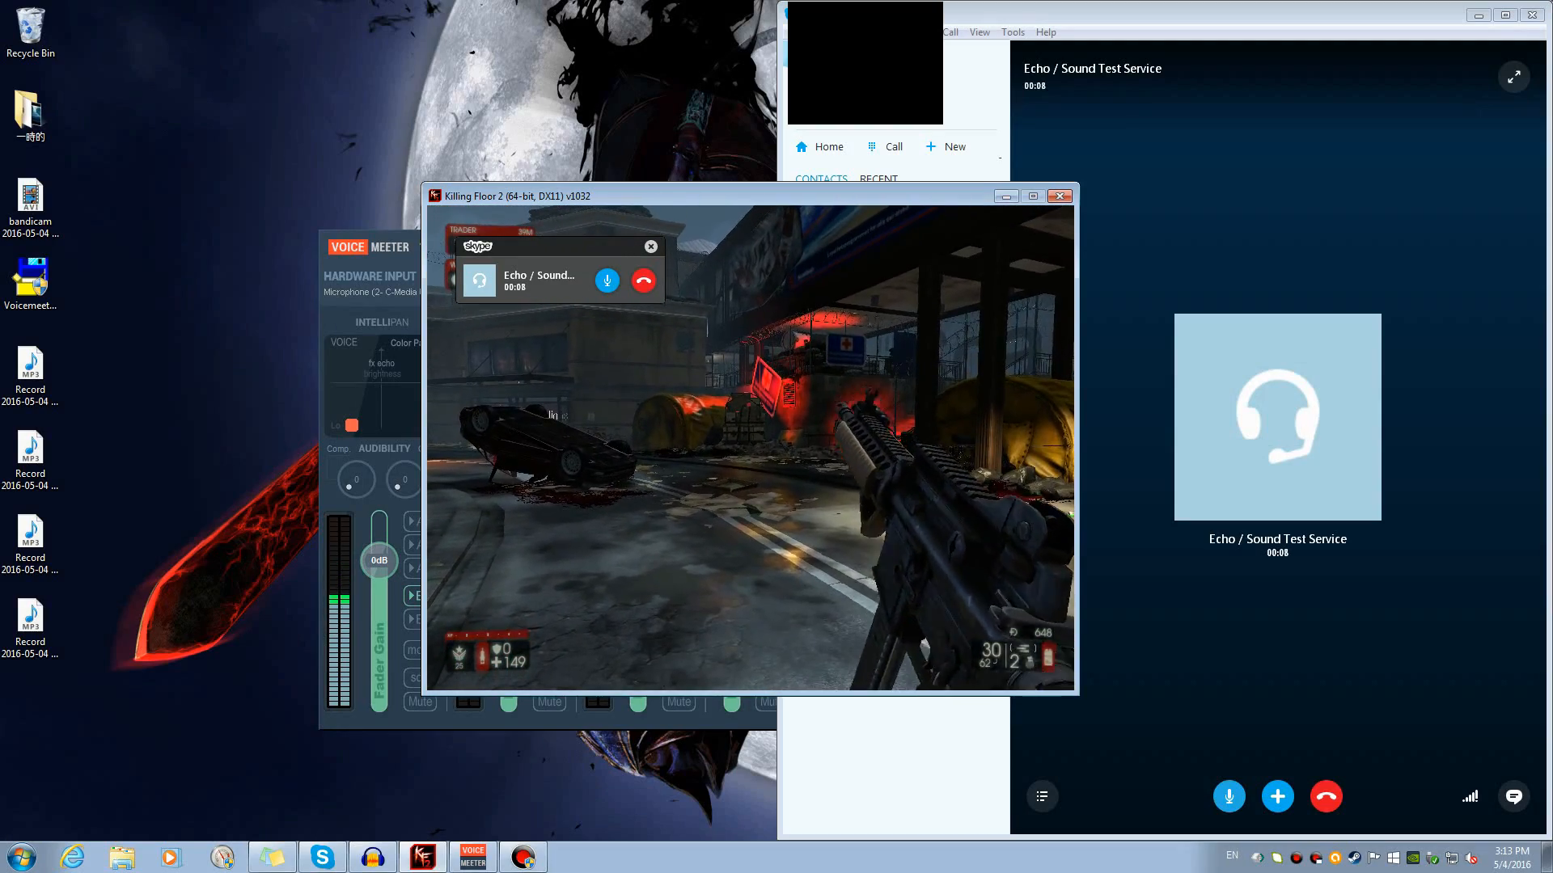
pyautogui.click(751, 448)
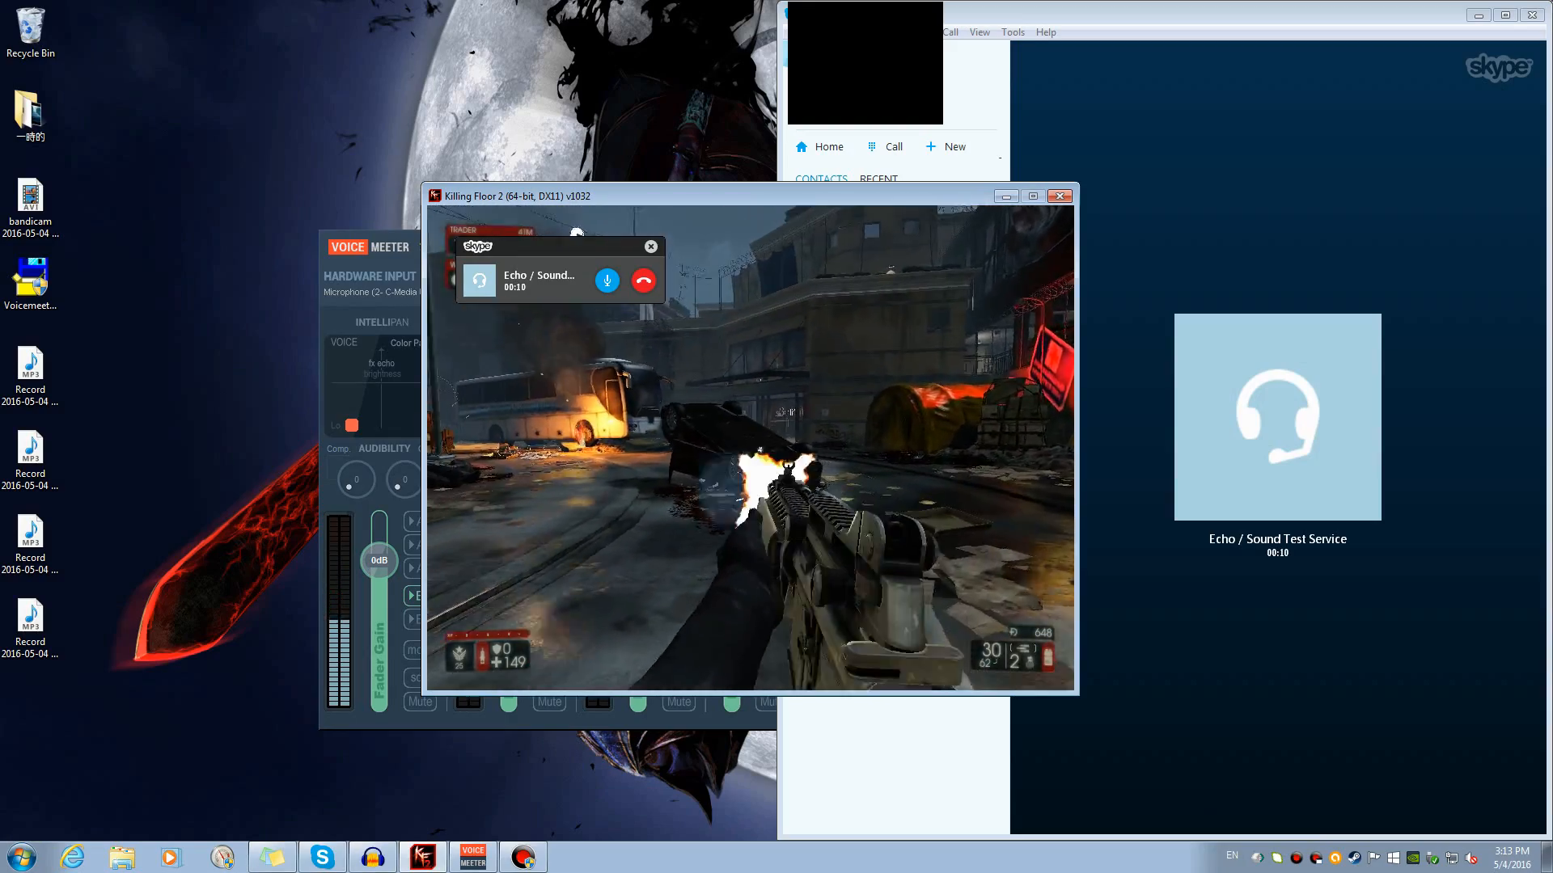
pyautogui.click(751, 448)
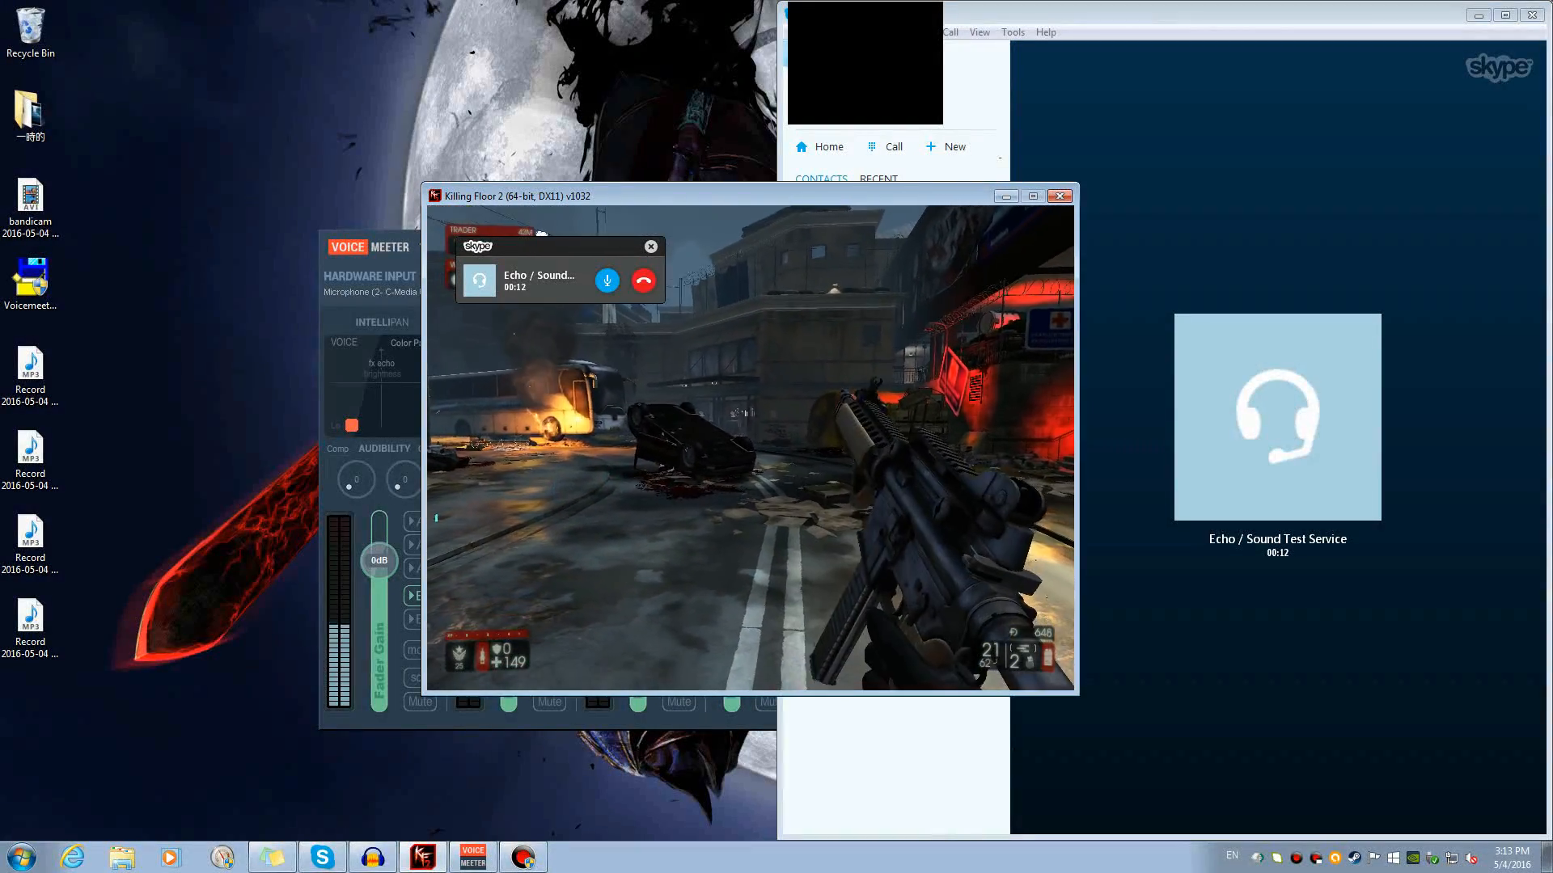
pyautogui.press('r')
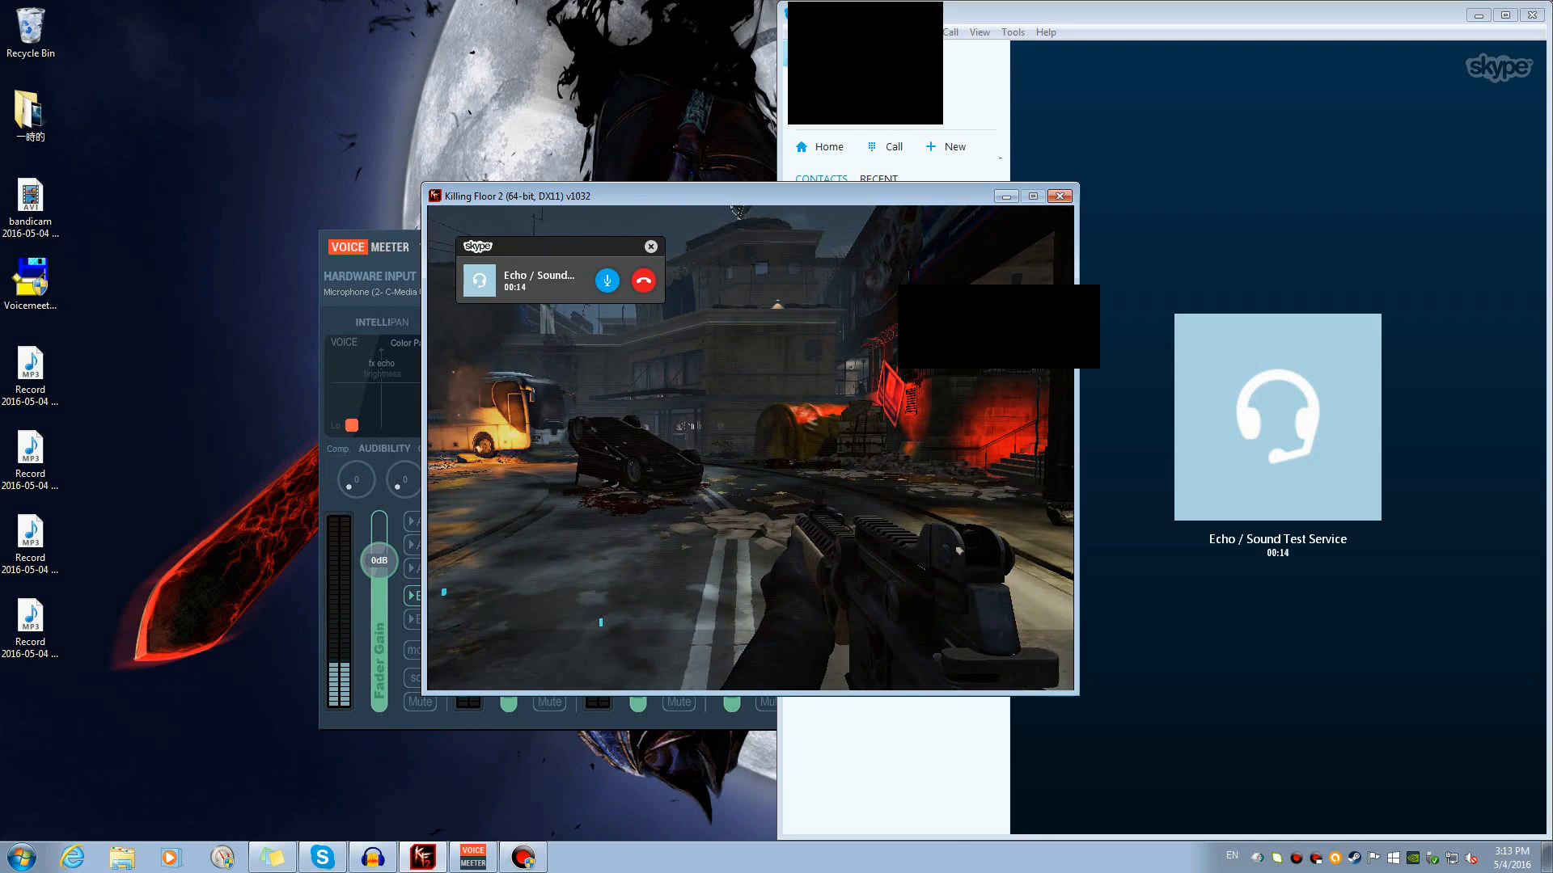
# Pause the game, end the Echo / Sound Test Service call in Skype, and stop the cassette recording
pyautogui.press('Escape')
pyautogui.hotkey('alt', 'Tab')
pyautogui.click(1330, 800)
pyautogui.click(711, 726)
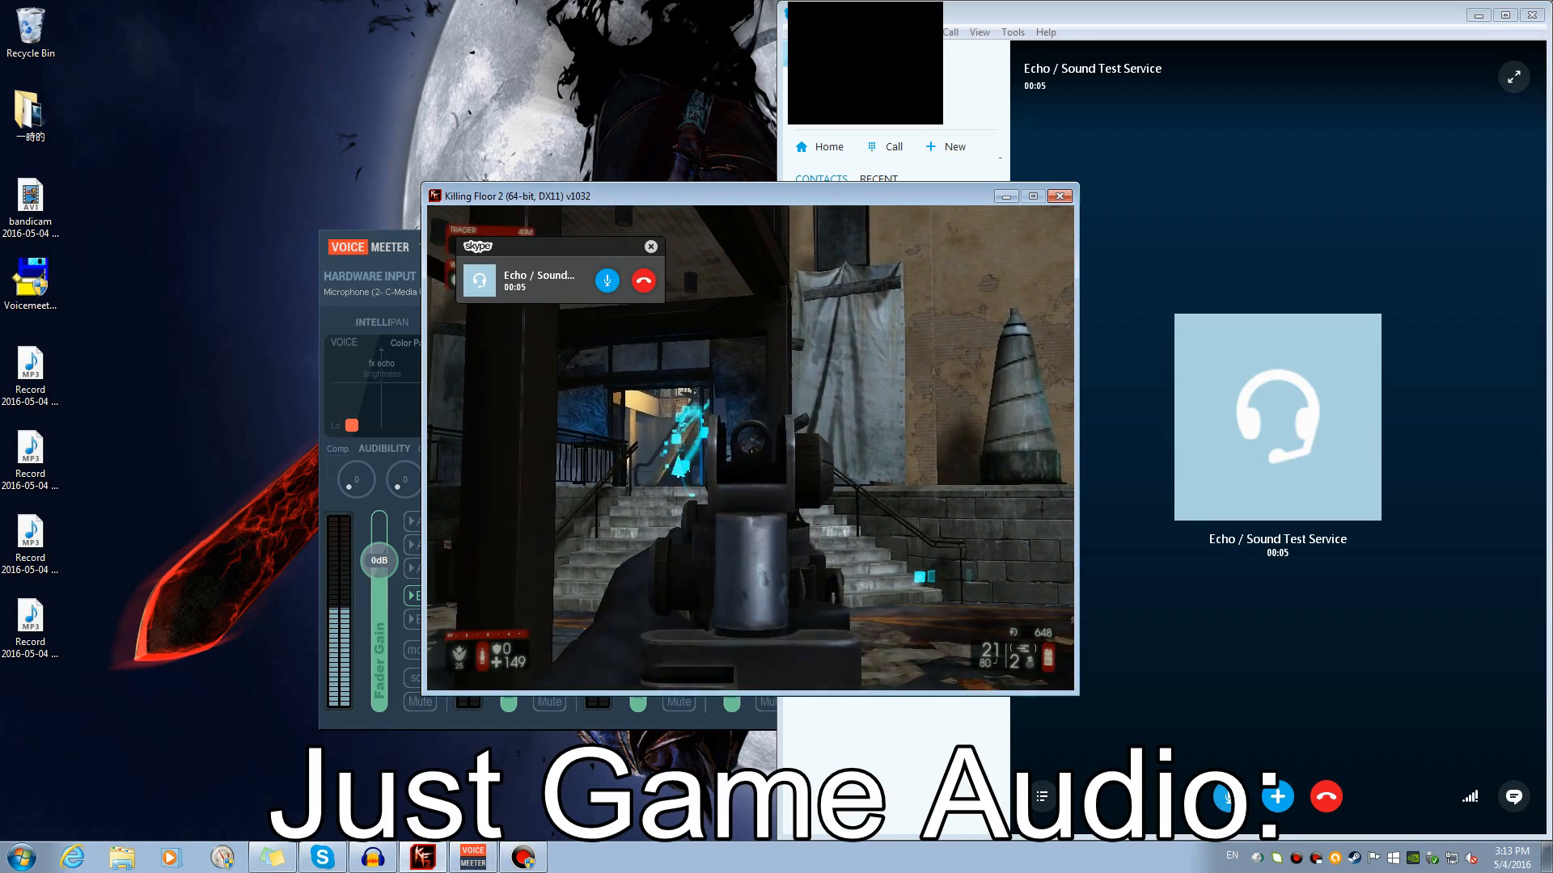
pyautogui.click(751, 448)
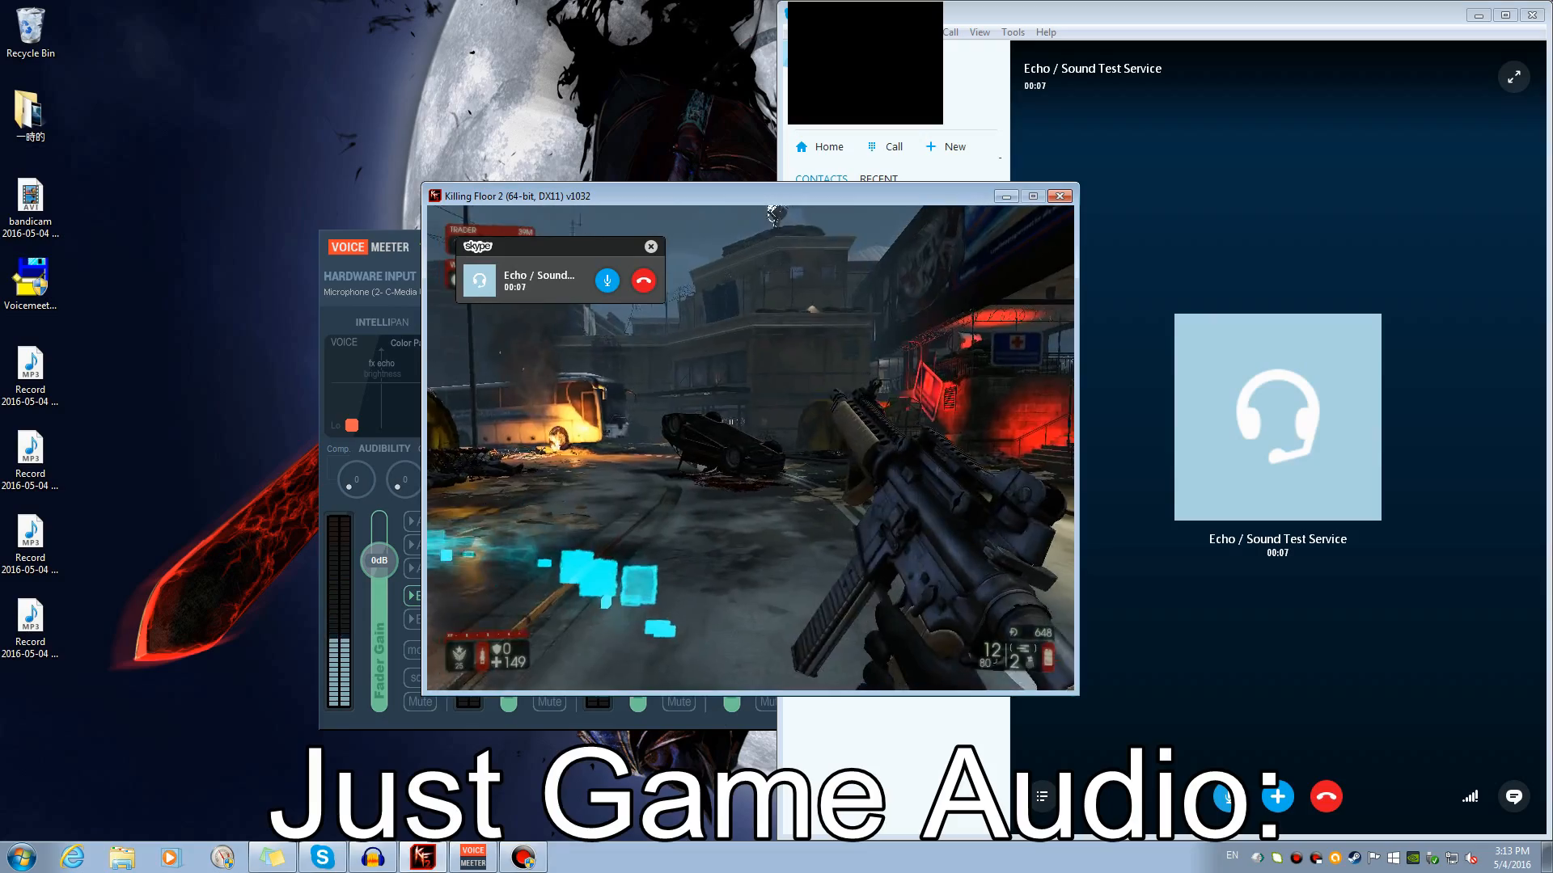
pyautogui.press('r')
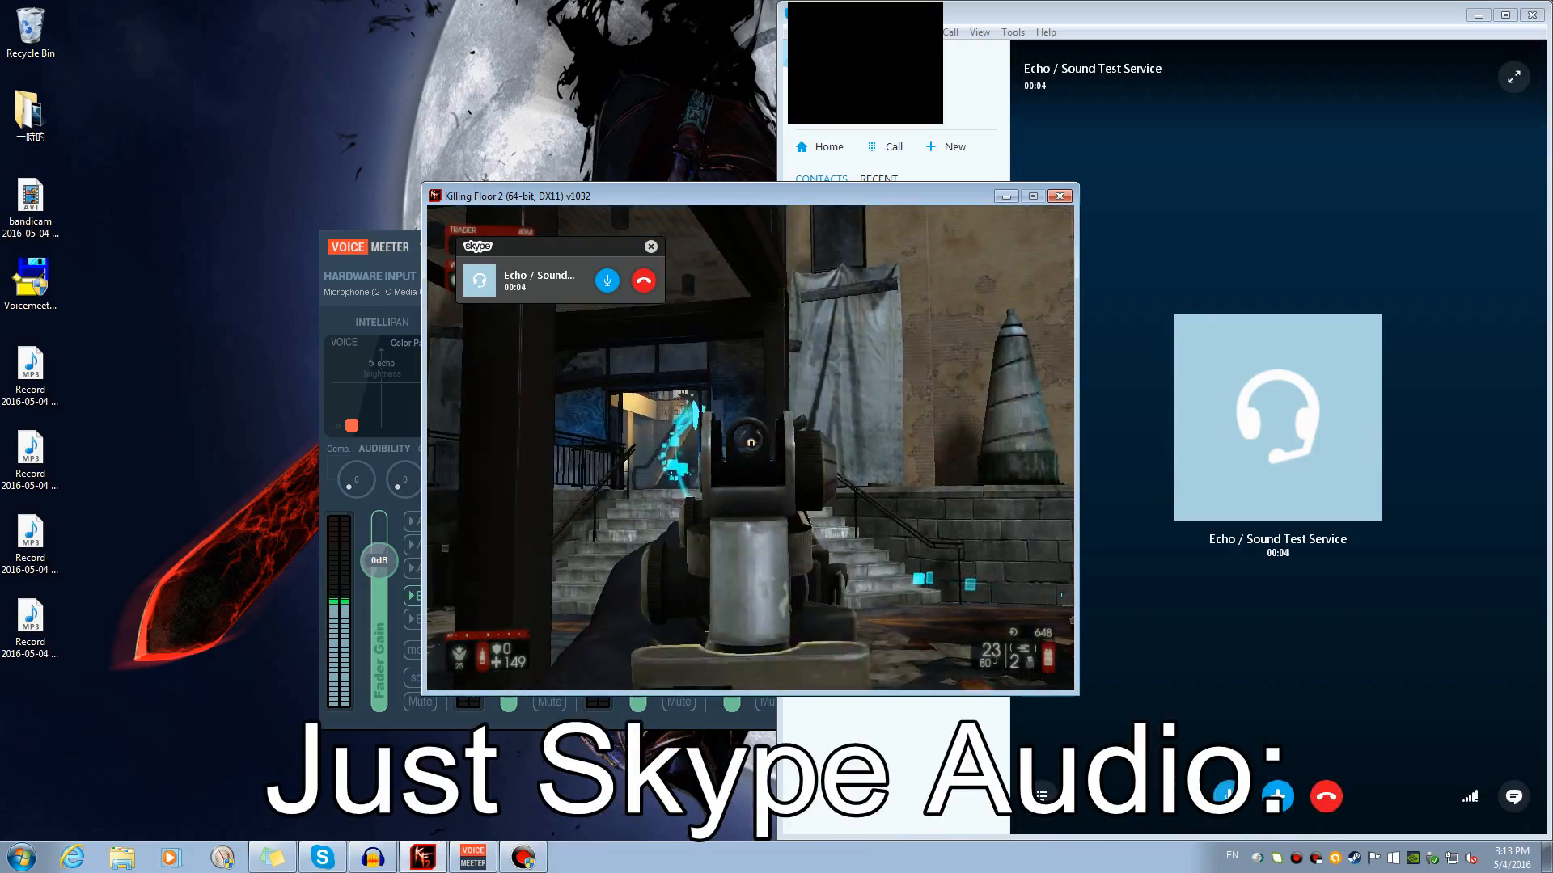
pyautogui.click(751, 448)
pyautogui.click(750, 448)
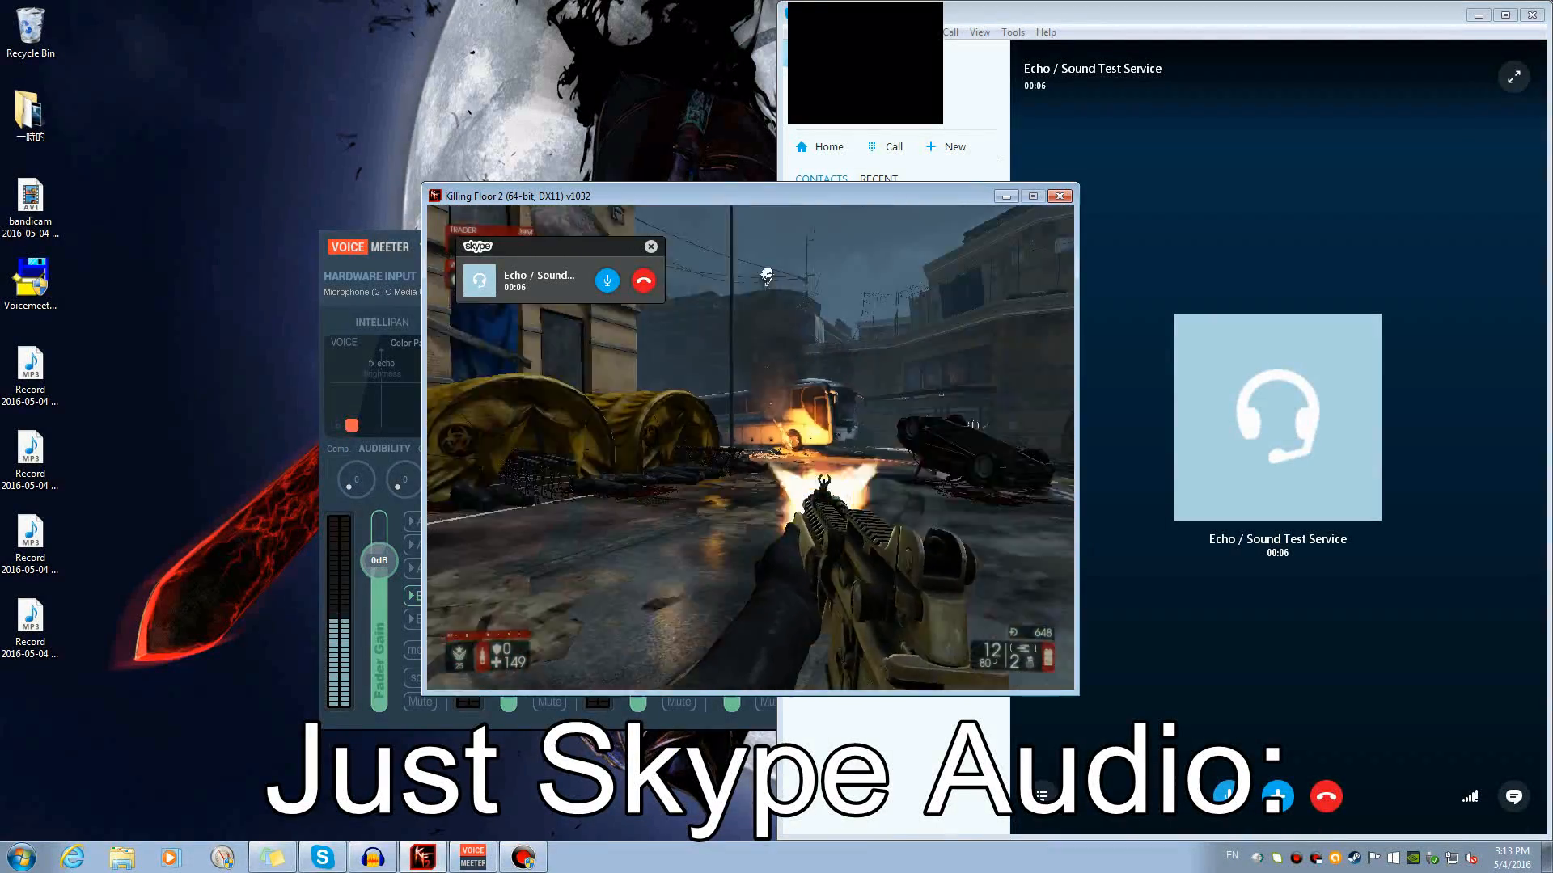
pyautogui.press('r')
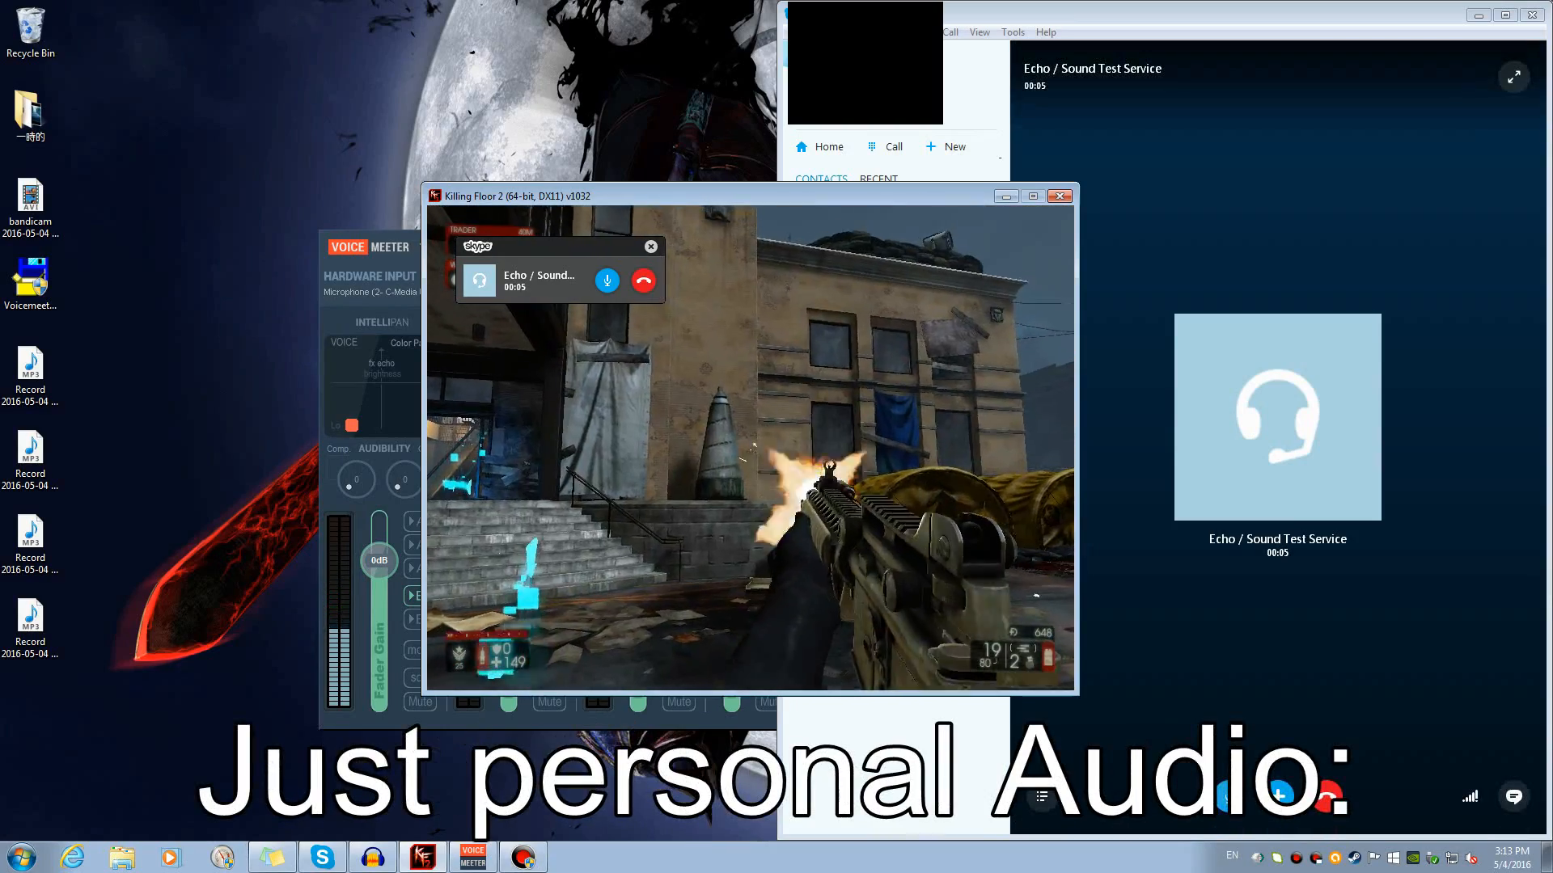
pyautogui.click(750, 448)
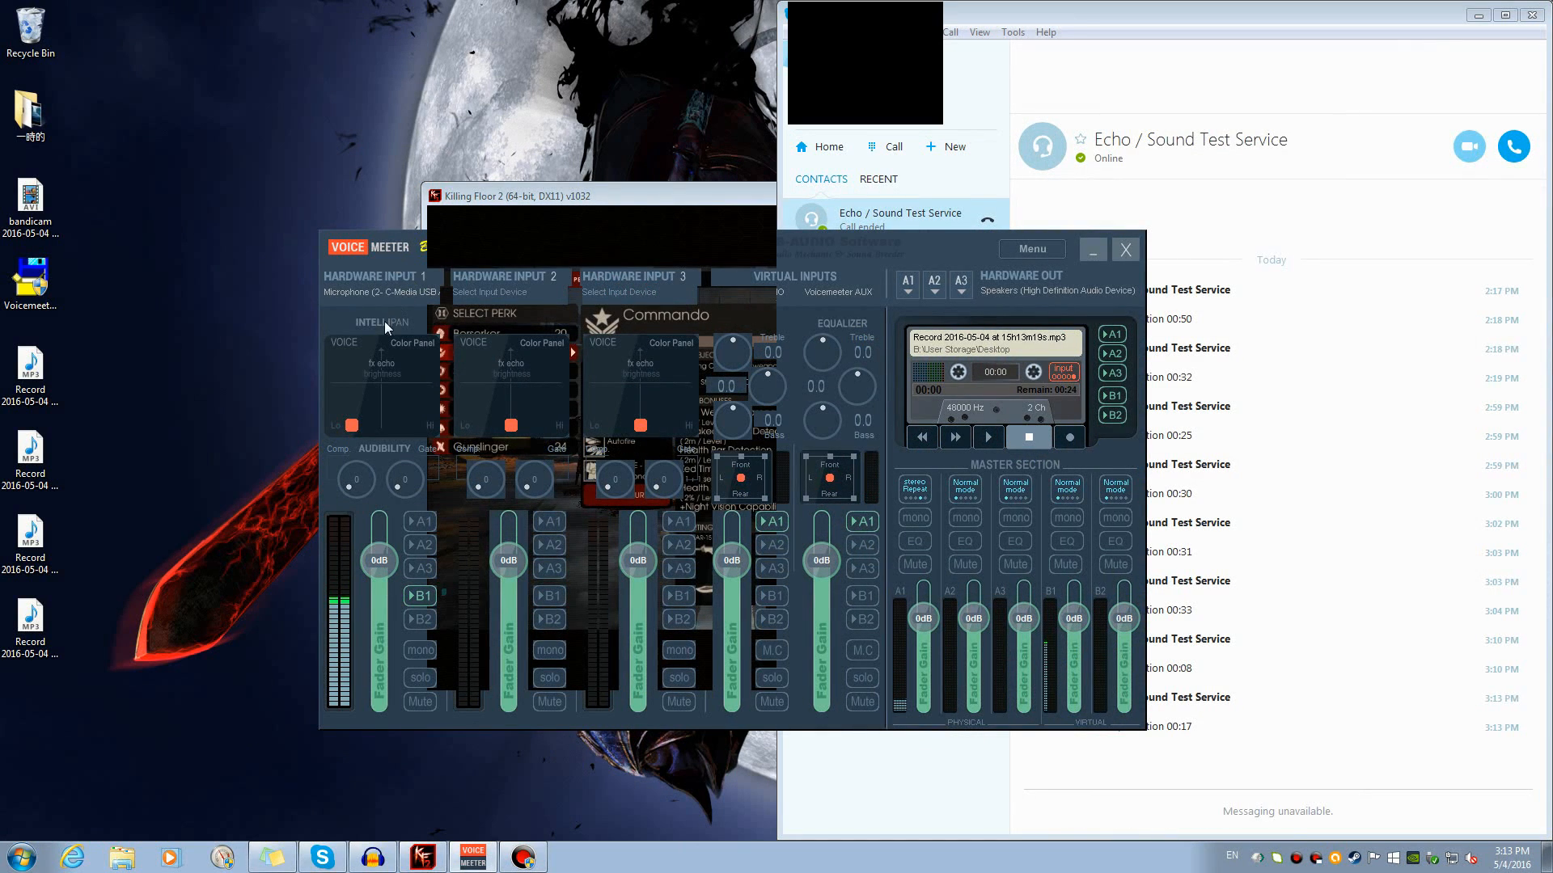
# Minimize Killing Floor 2 and move the Voicemeeter window over the cleared desktop
pyautogui.click(600, 211)
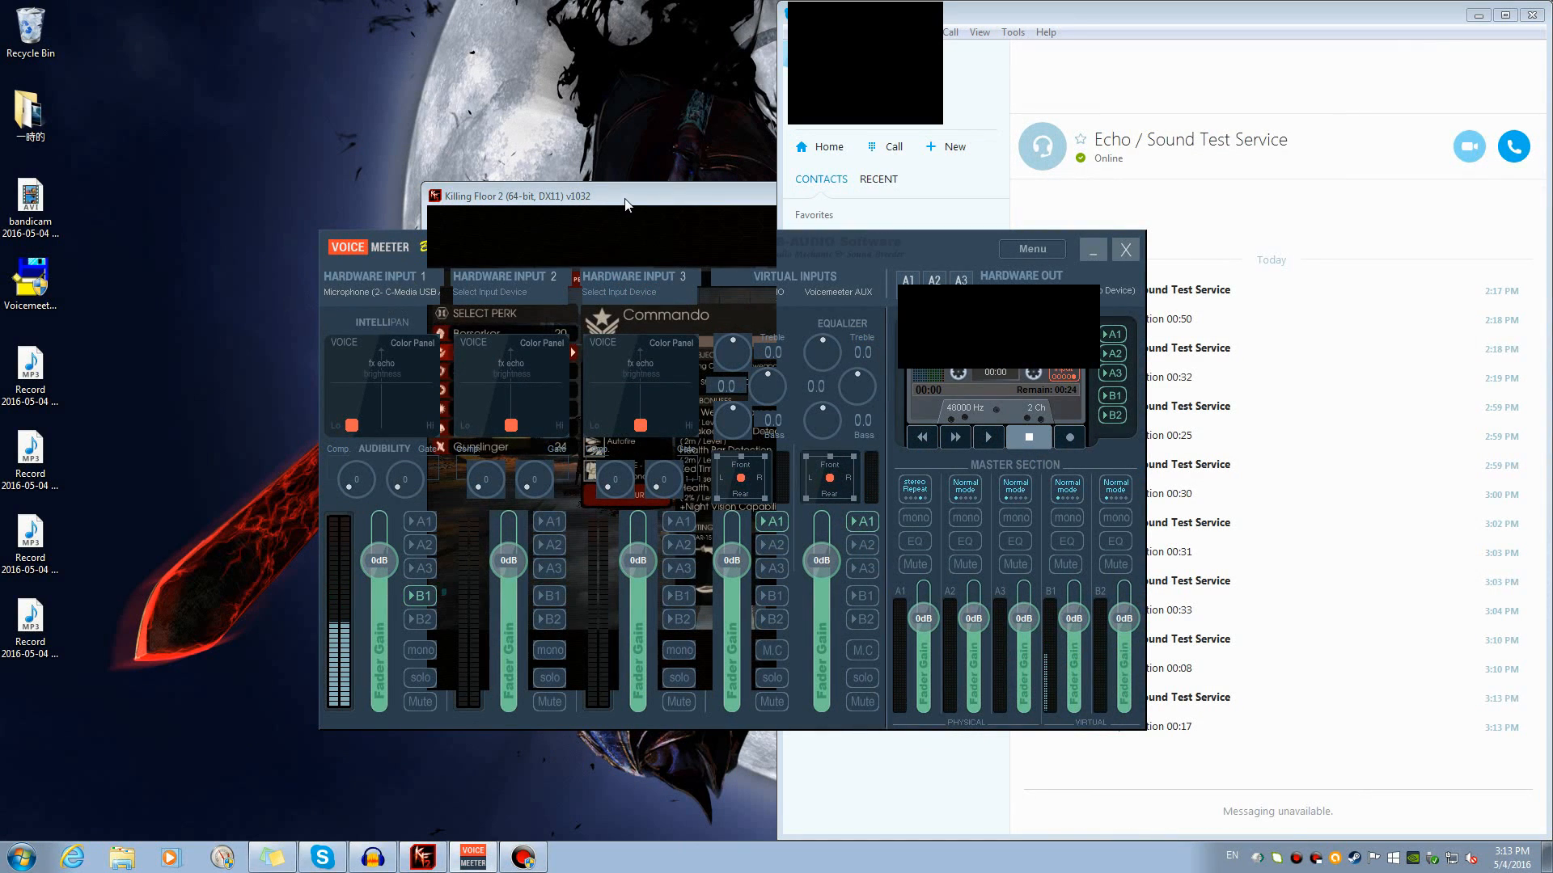
pyautogui.hotkey('alt', 'Tab')
pyautogui.click(1012, 194)
pyautogui.moveTo(929, 248); pyautogui.dragTo(765, 245)
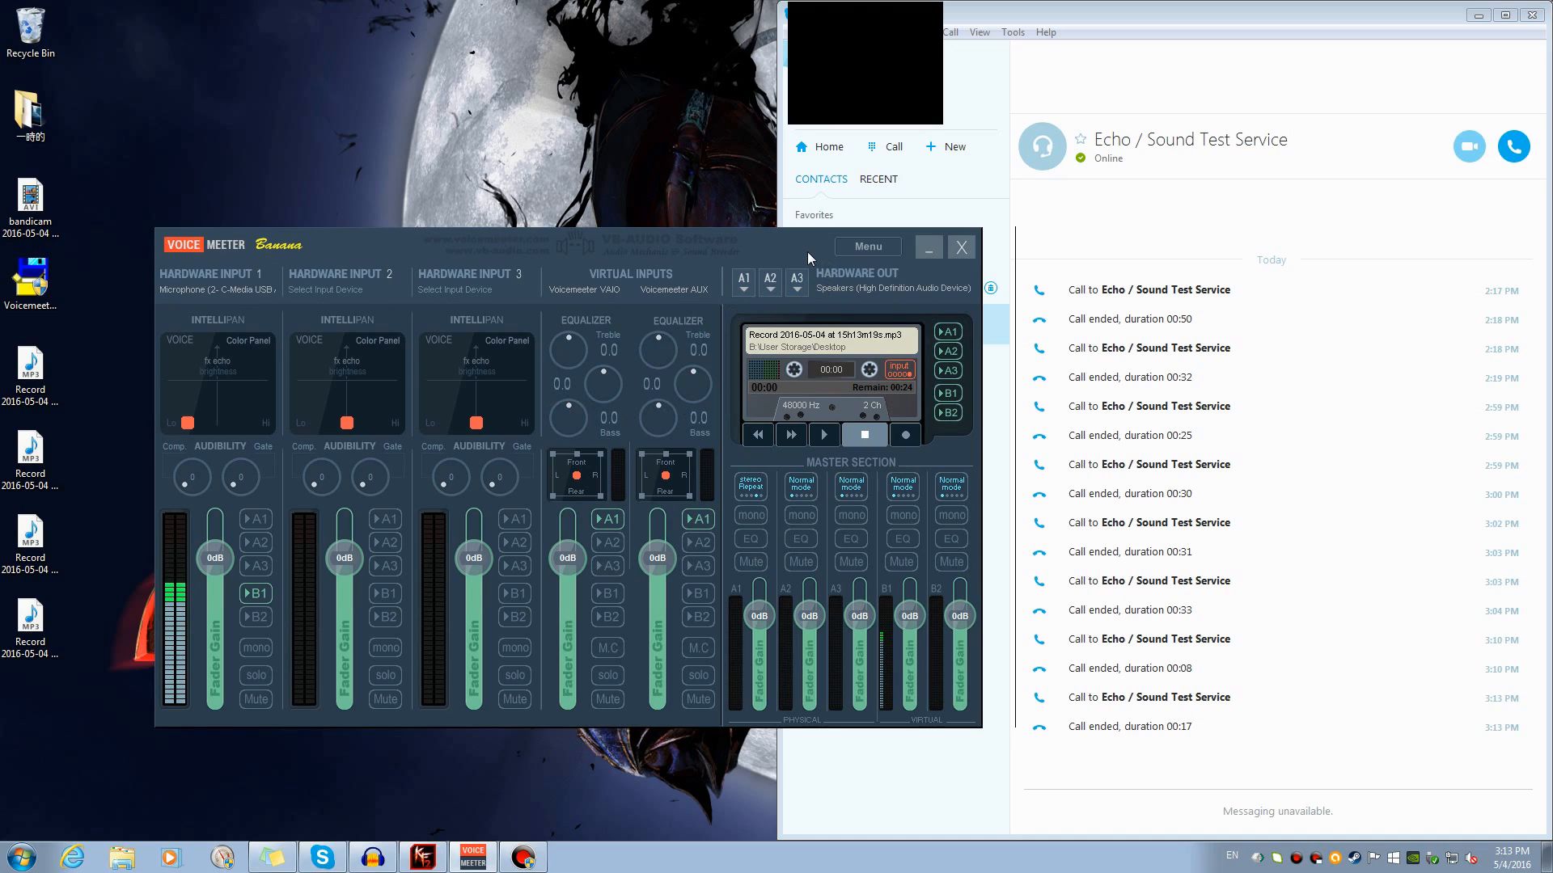
# Check Audacity's ongoing recording and minimize it, then review the cassette recorder's arming options and close them
pyautogui.click(372, 857)
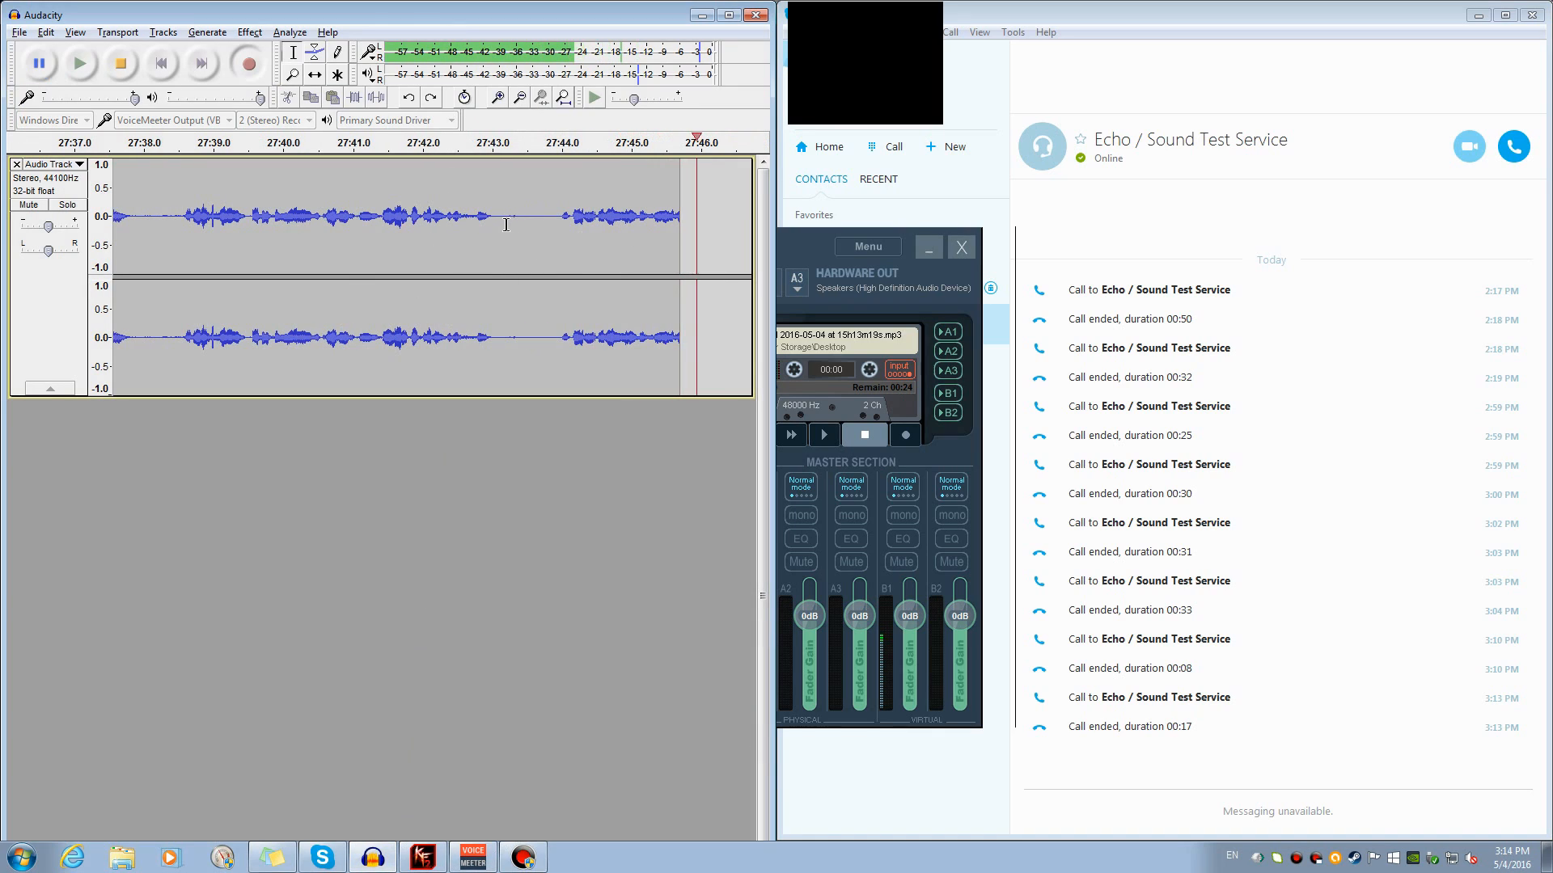
pyautogui.click(702, 15)
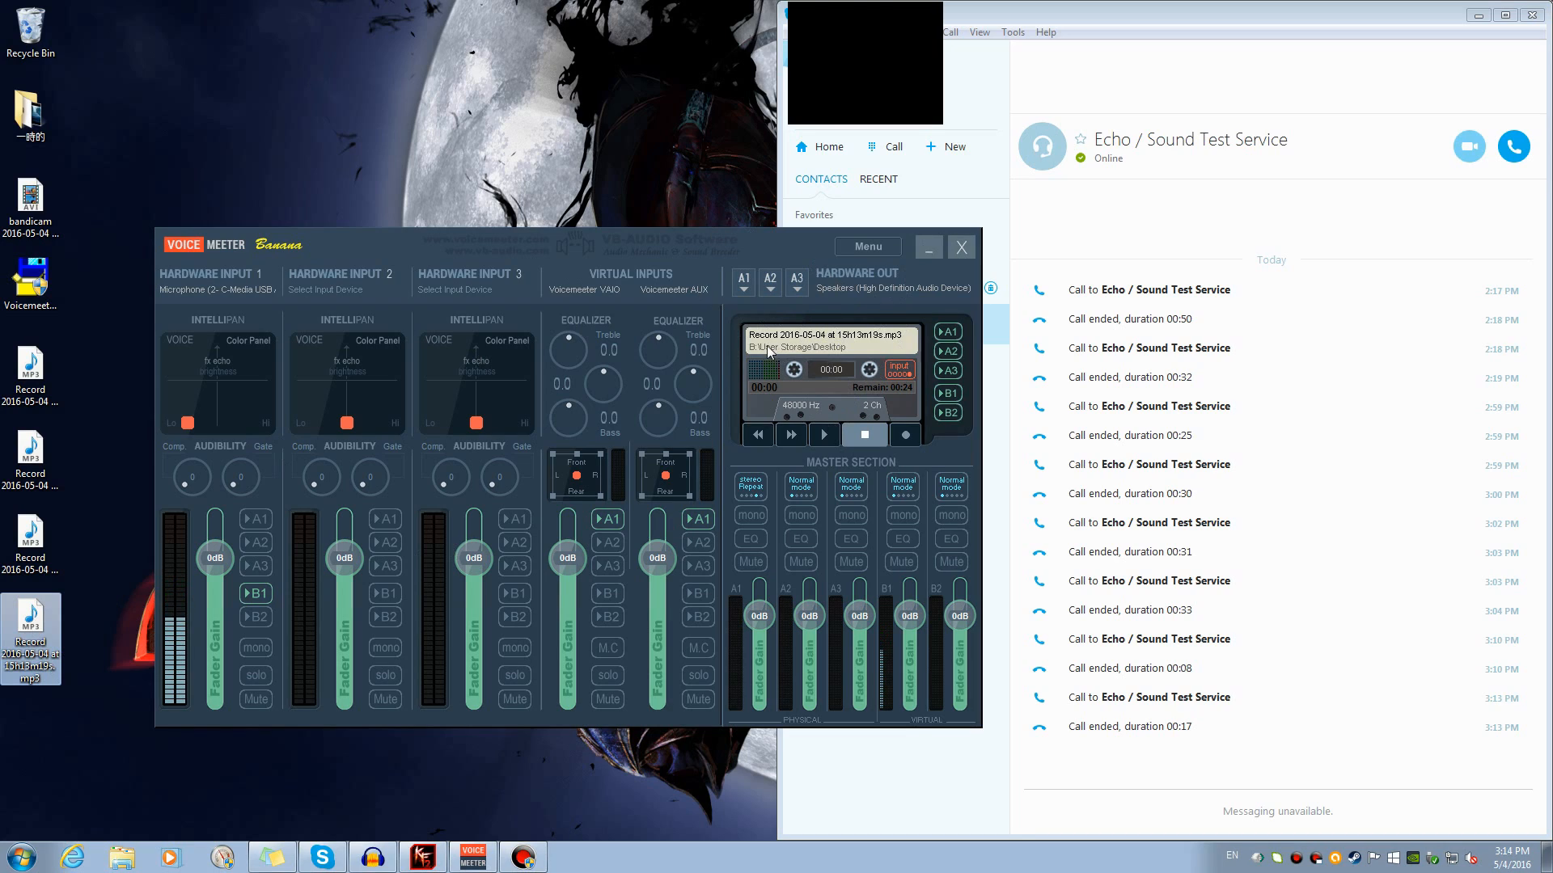
pyautogui.rightClick(898, 376)
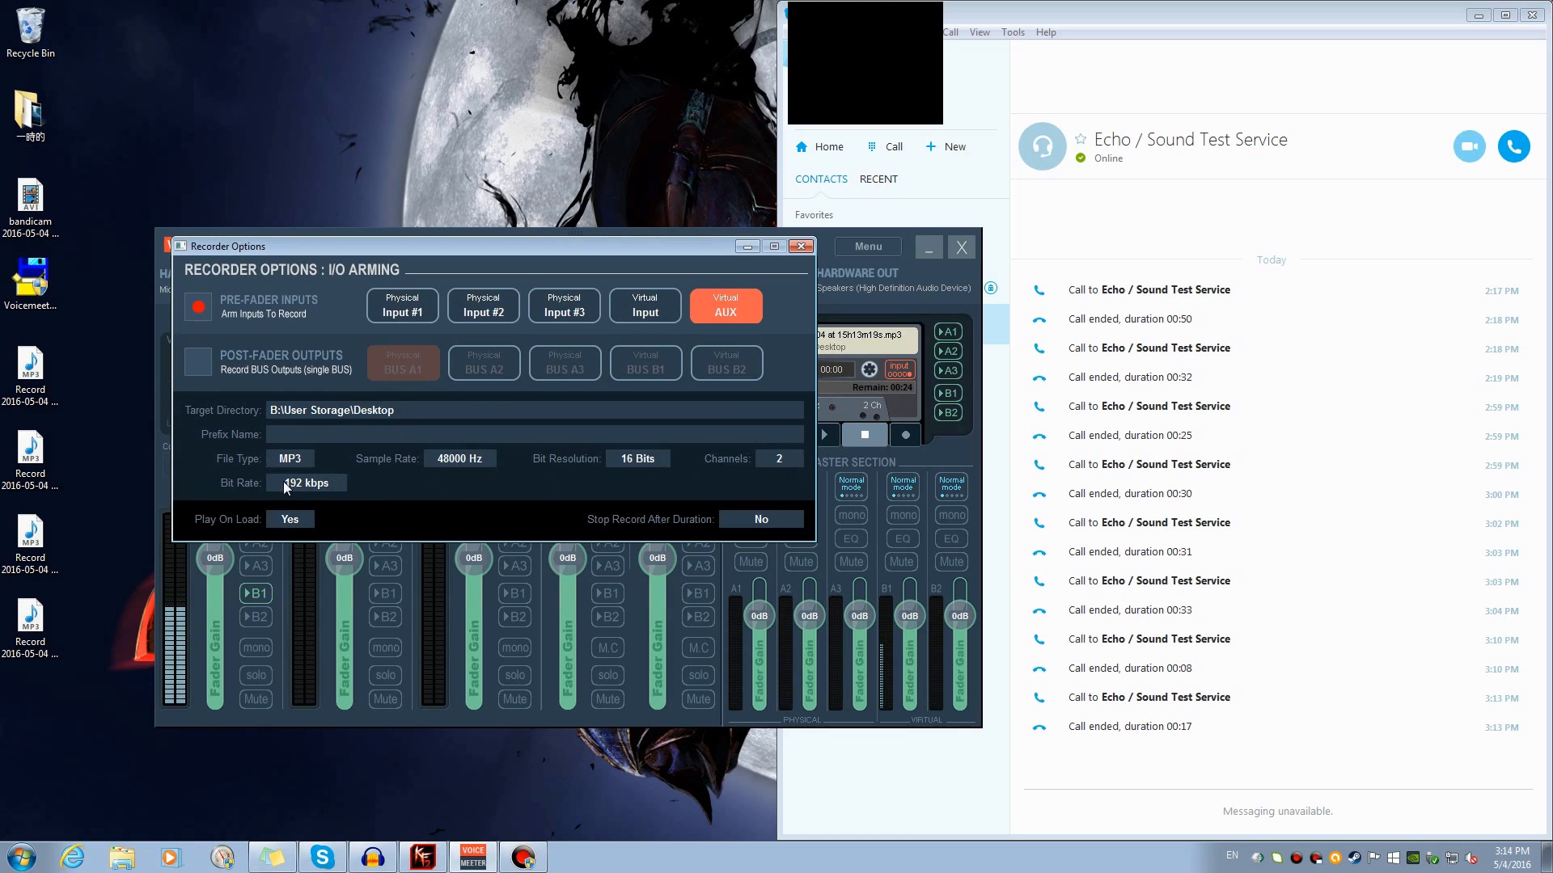
pyautogui.click(800, 247)
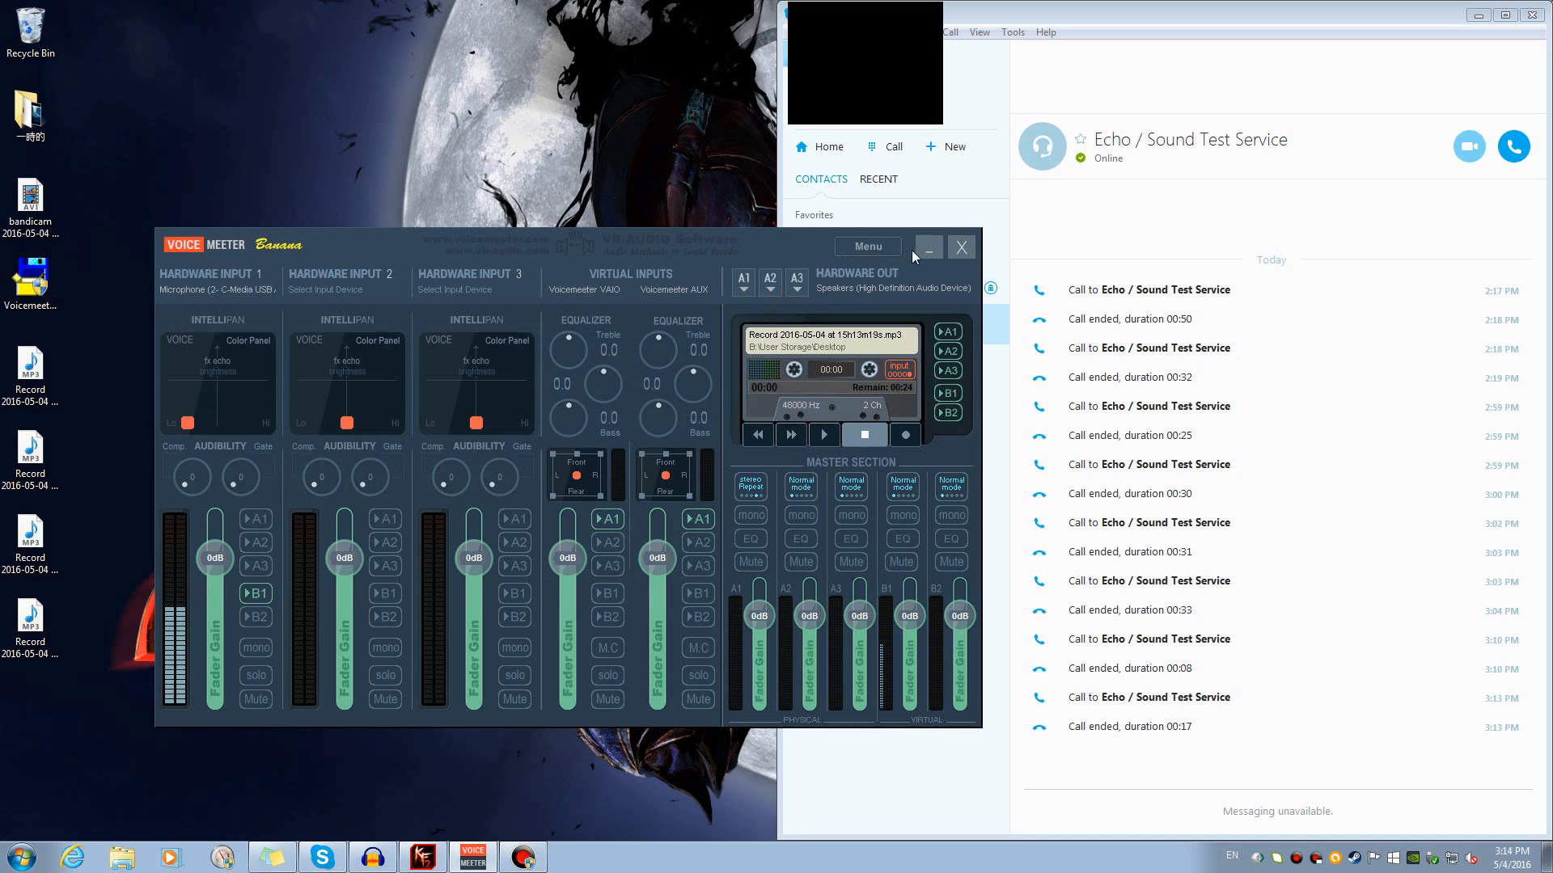
pyautogui.click(927, 248)
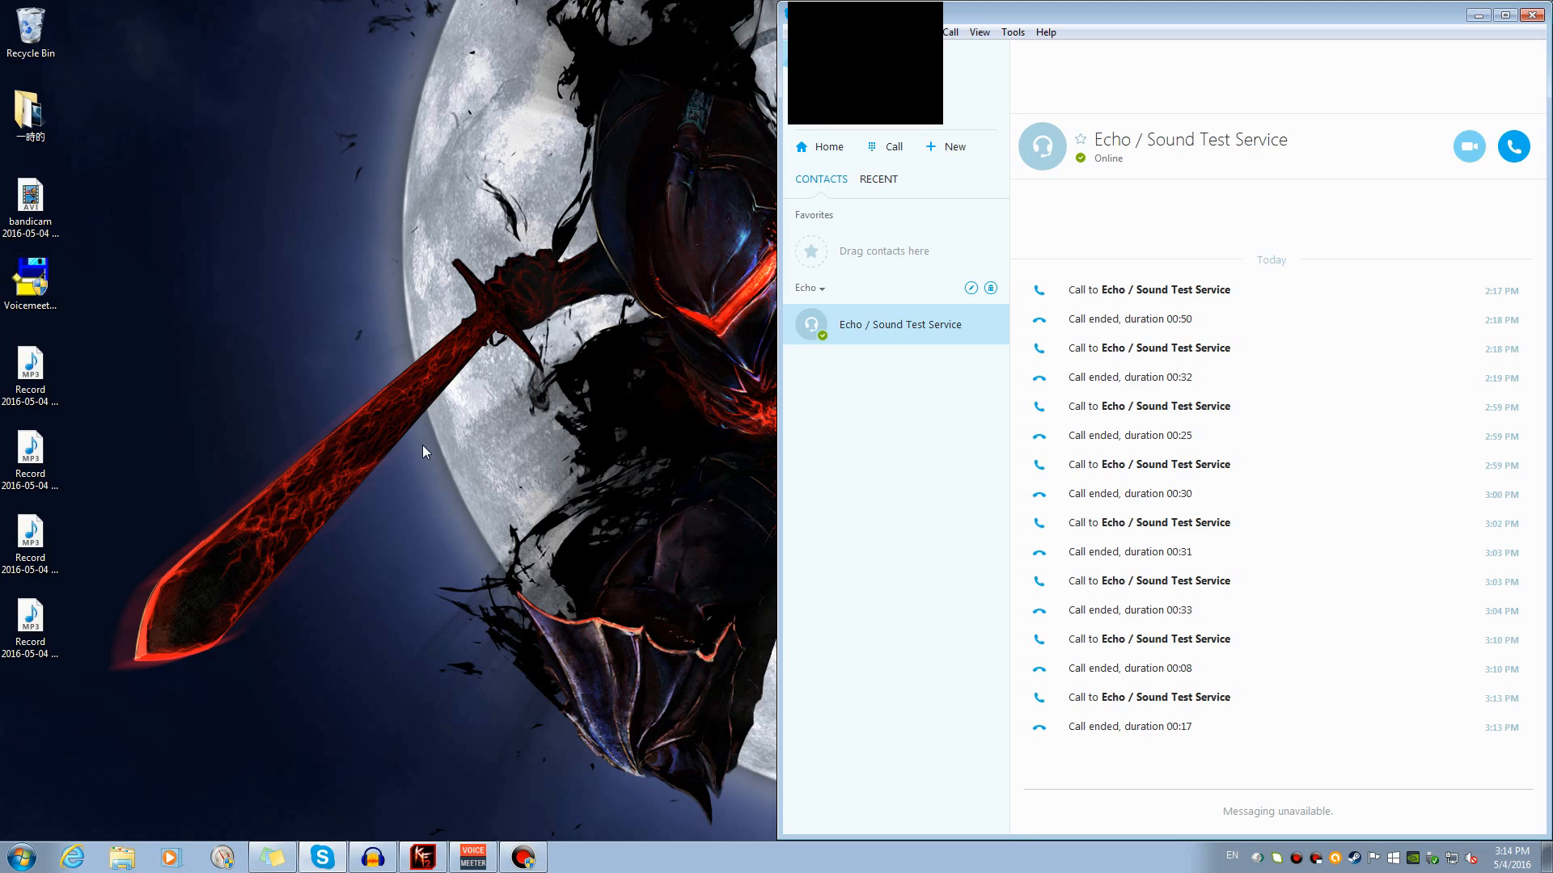
pyautogui.click(473, 857)
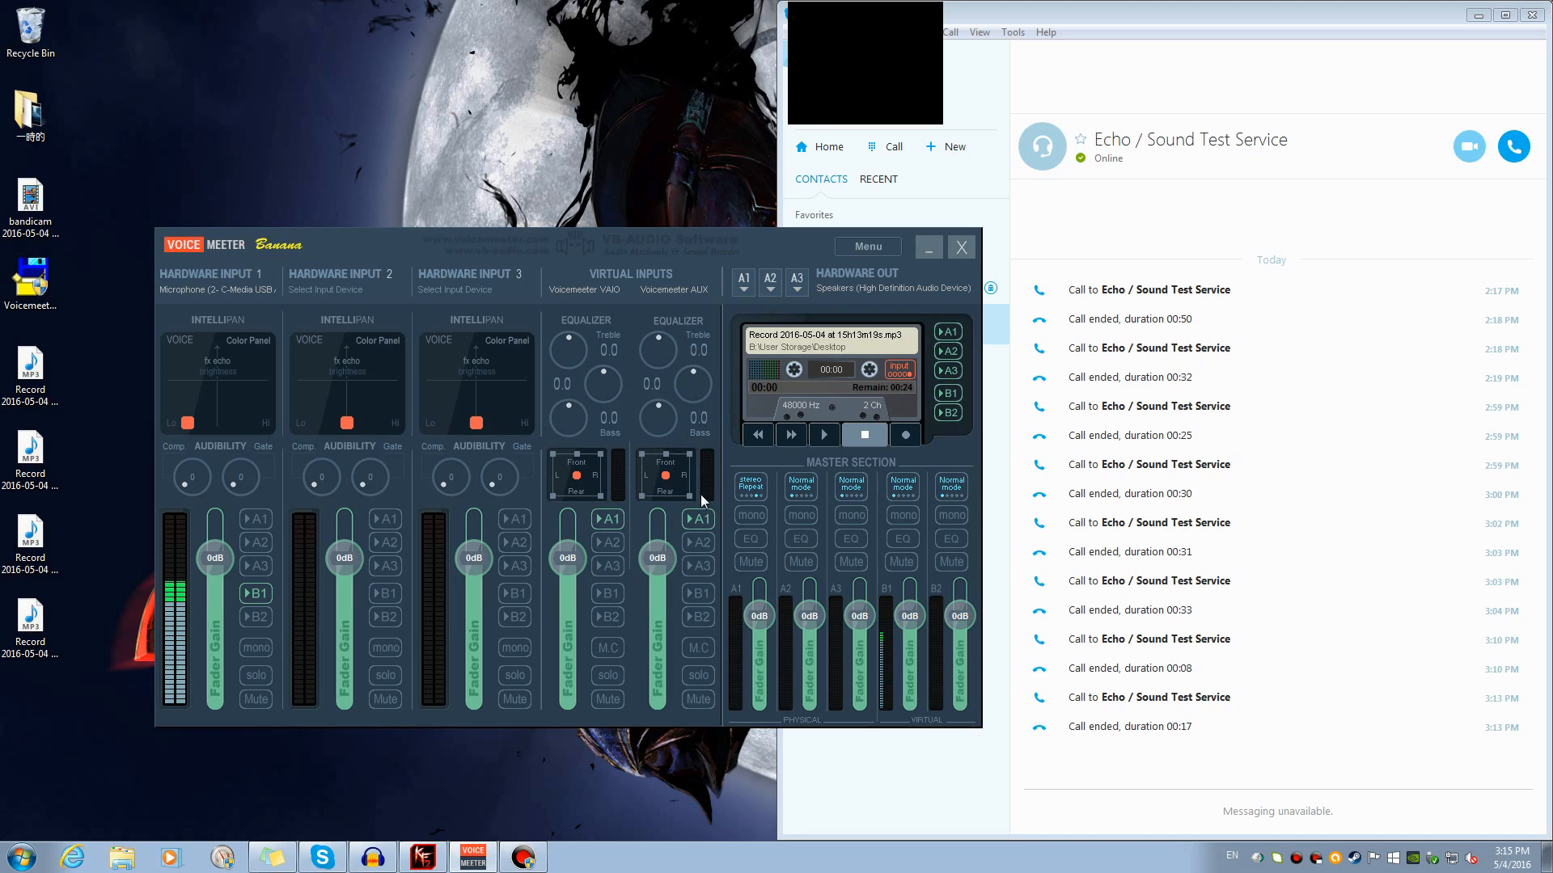
# Move the Voicemeeter window aside and open the Windows playback devices list to examine VoiceMeeter Input and VoiceMeeter Aux Input
pyautogui.moveTo(773, 244); pyautogui.dragTo(1145, 223)
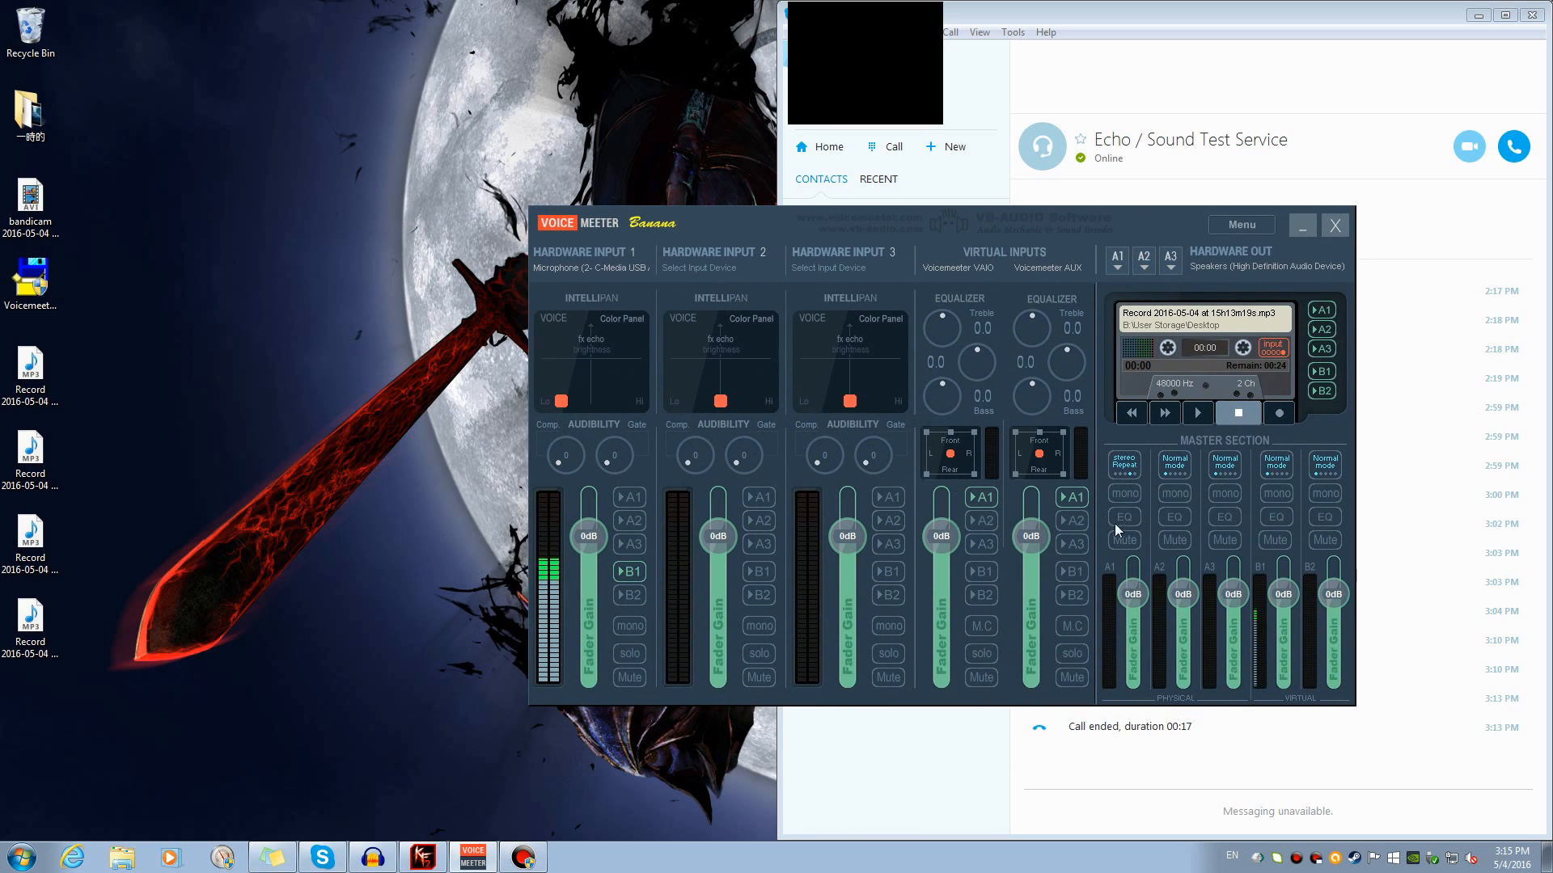
pyautogui.rightClick(1470, 863)
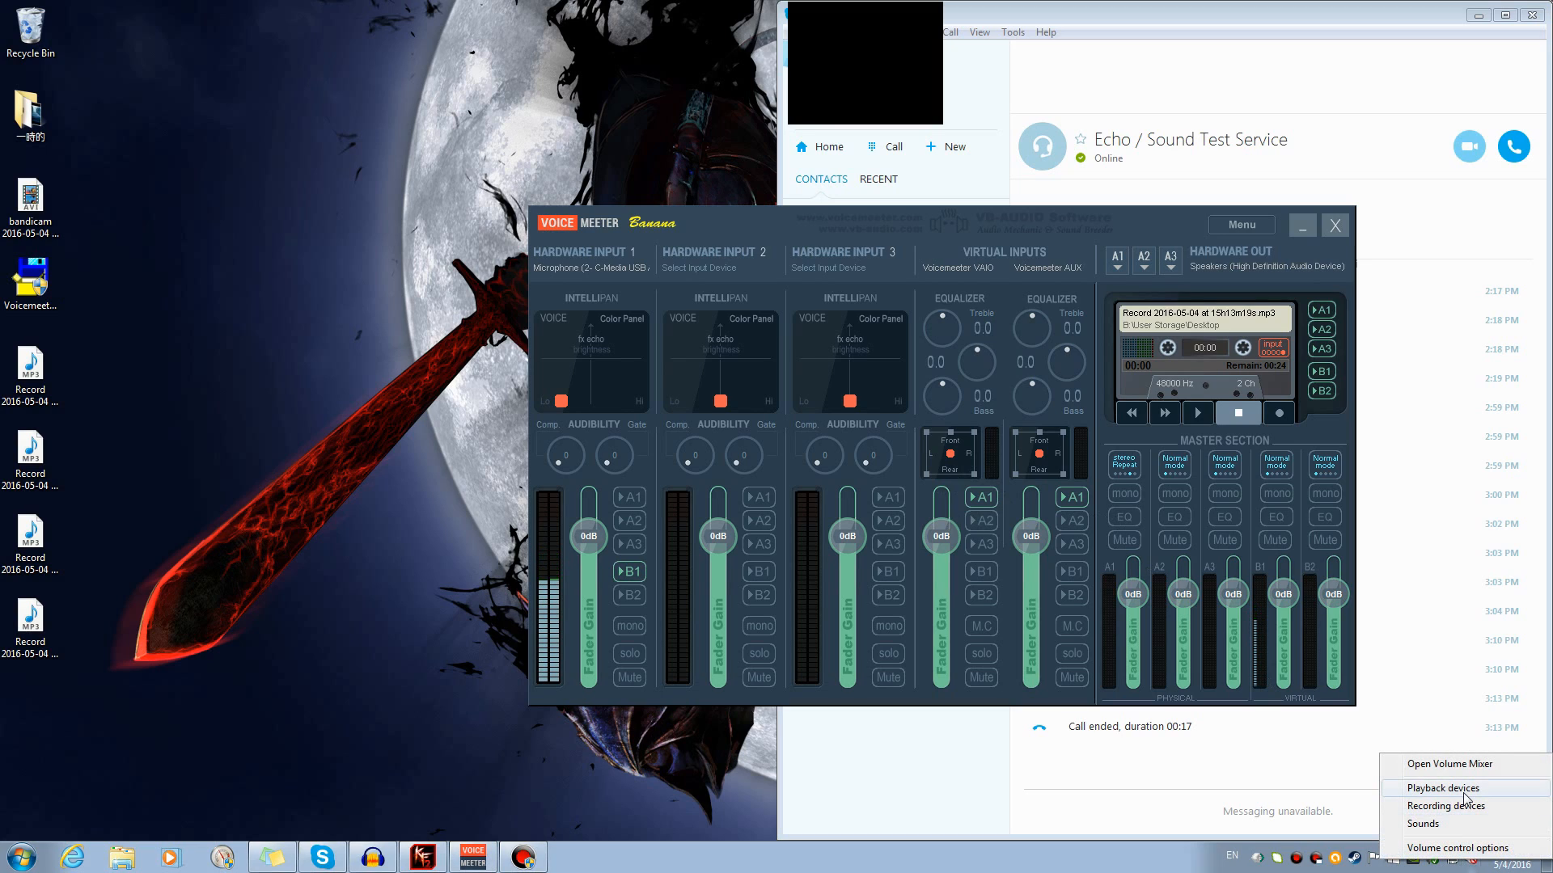
pyautogui.click(1447, 788)
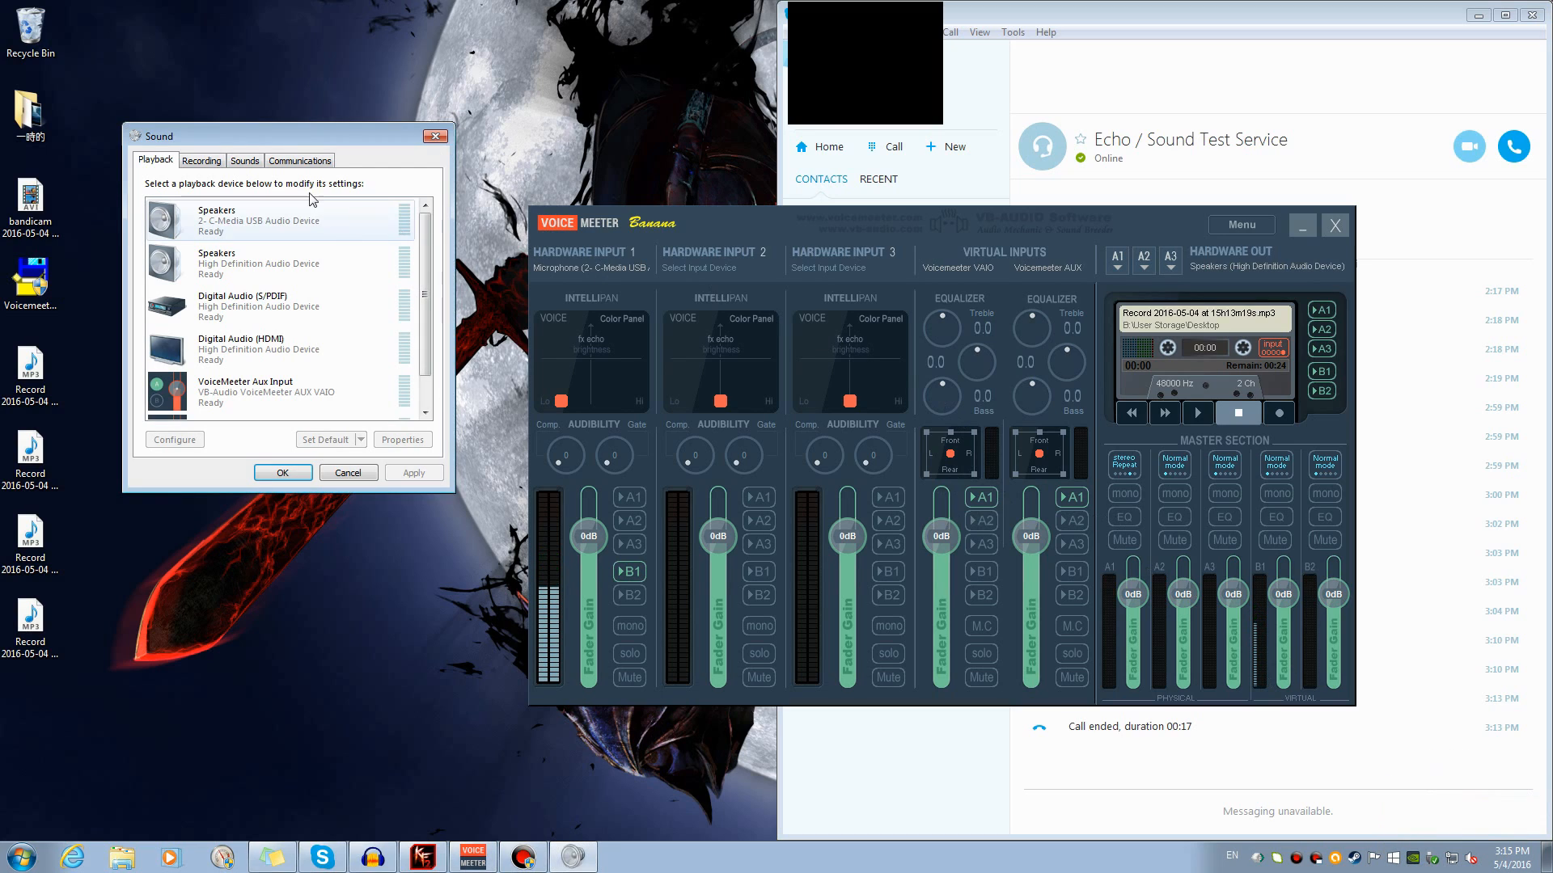
pyautogui.scroll(-1, 443, 353)
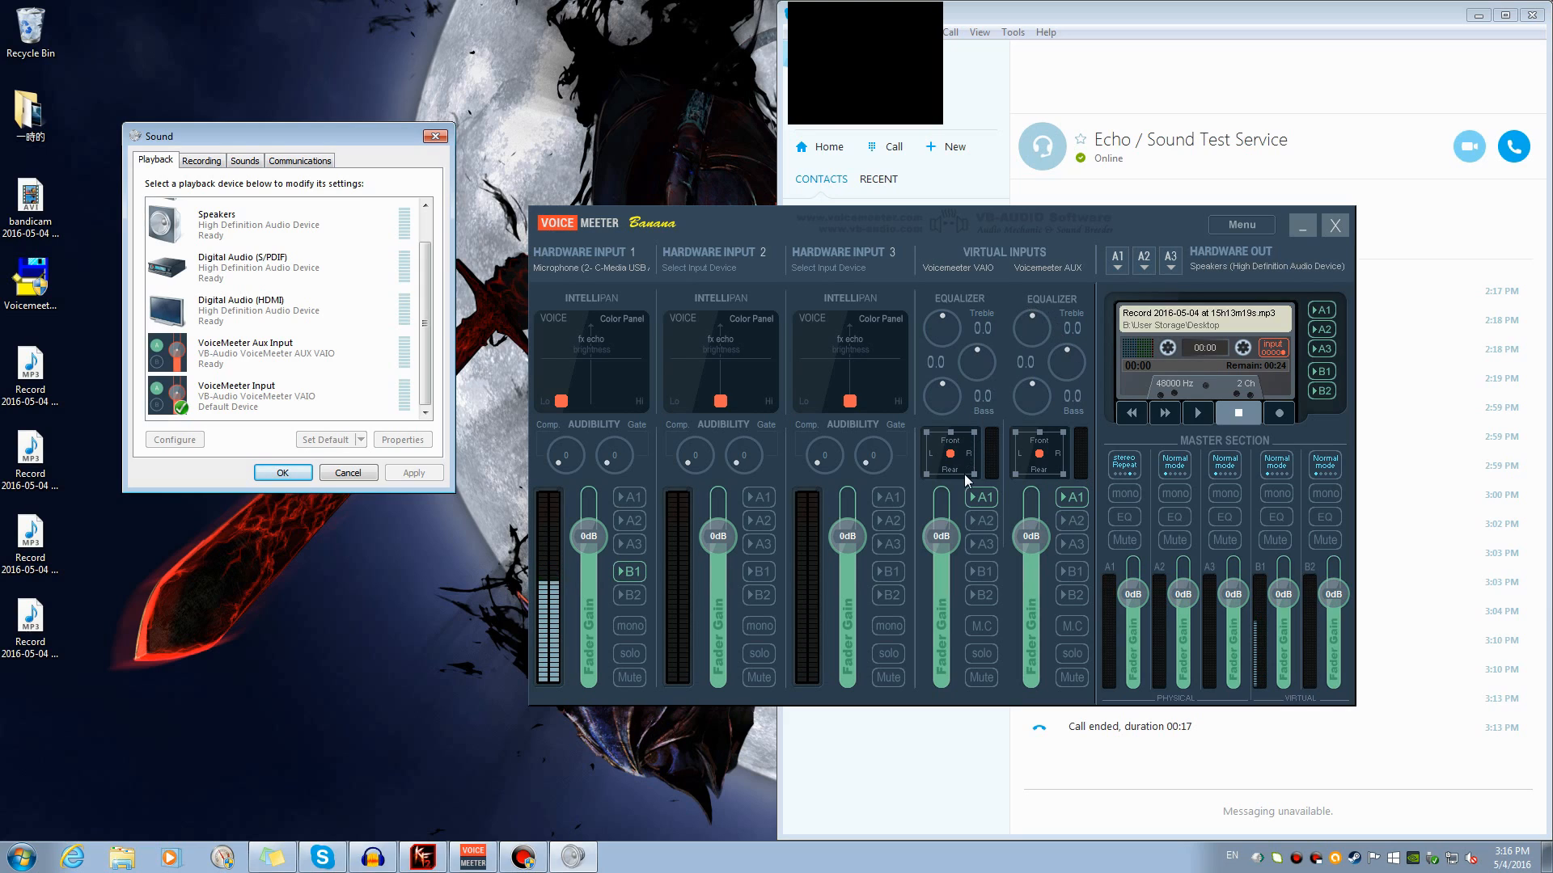
# Review the cassette recorder's input arming options for the Voicemeeter VAIO and AUX virtual inputs, then close them
pyautogui.click(1264, 358)
pyautogui.click(1099, 284)
pyautogui.click(1018, 284)
pyautogui.click(1171, 227)
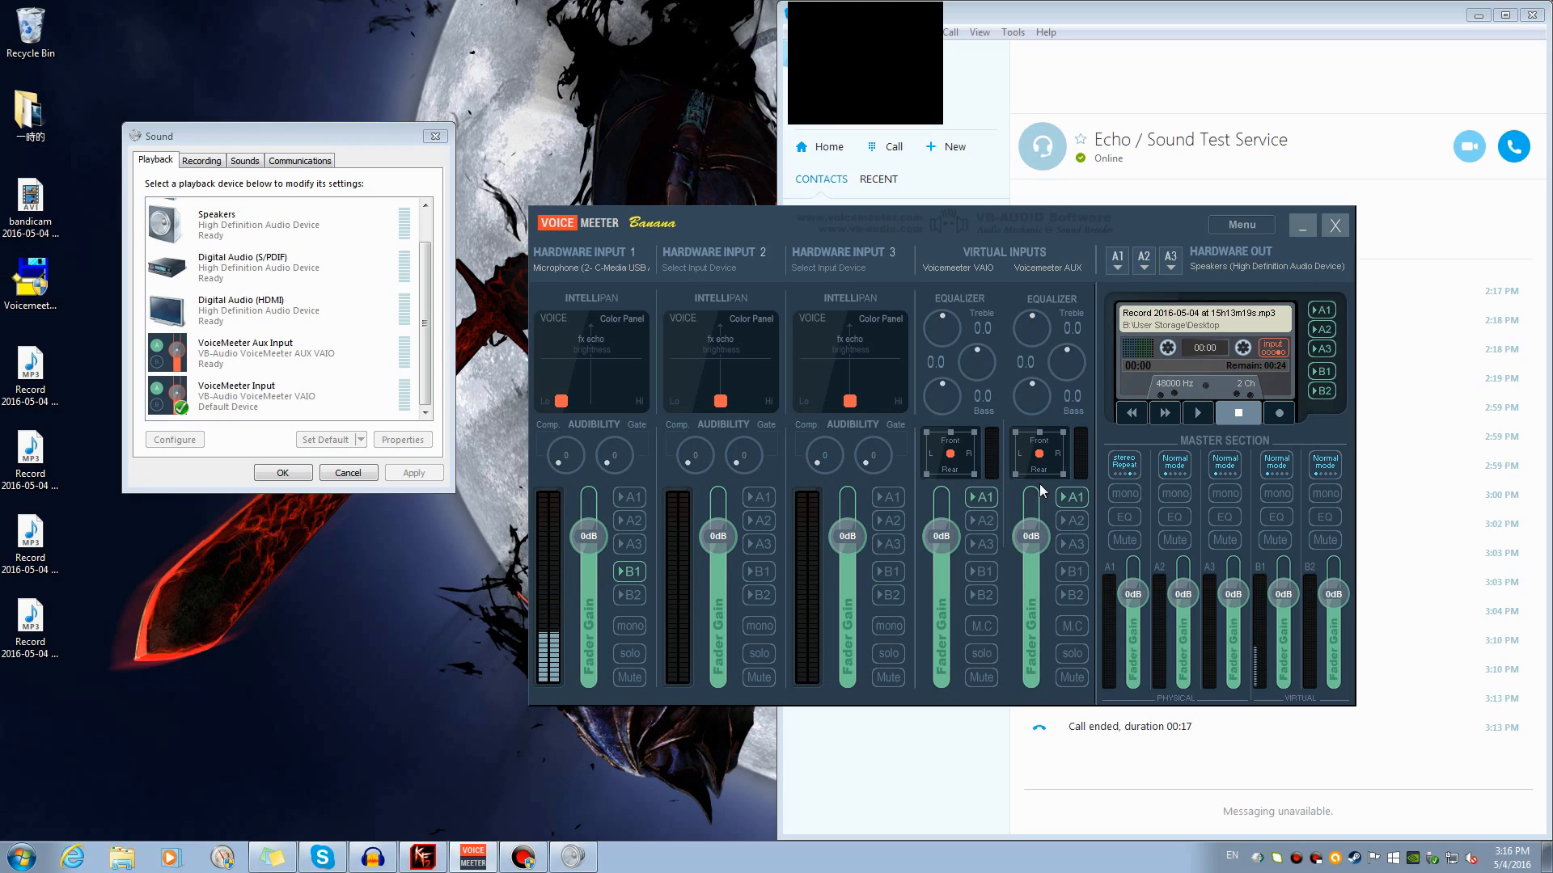
pyautogui.click(1274, 355)
pyautogui.click(1173, 226)
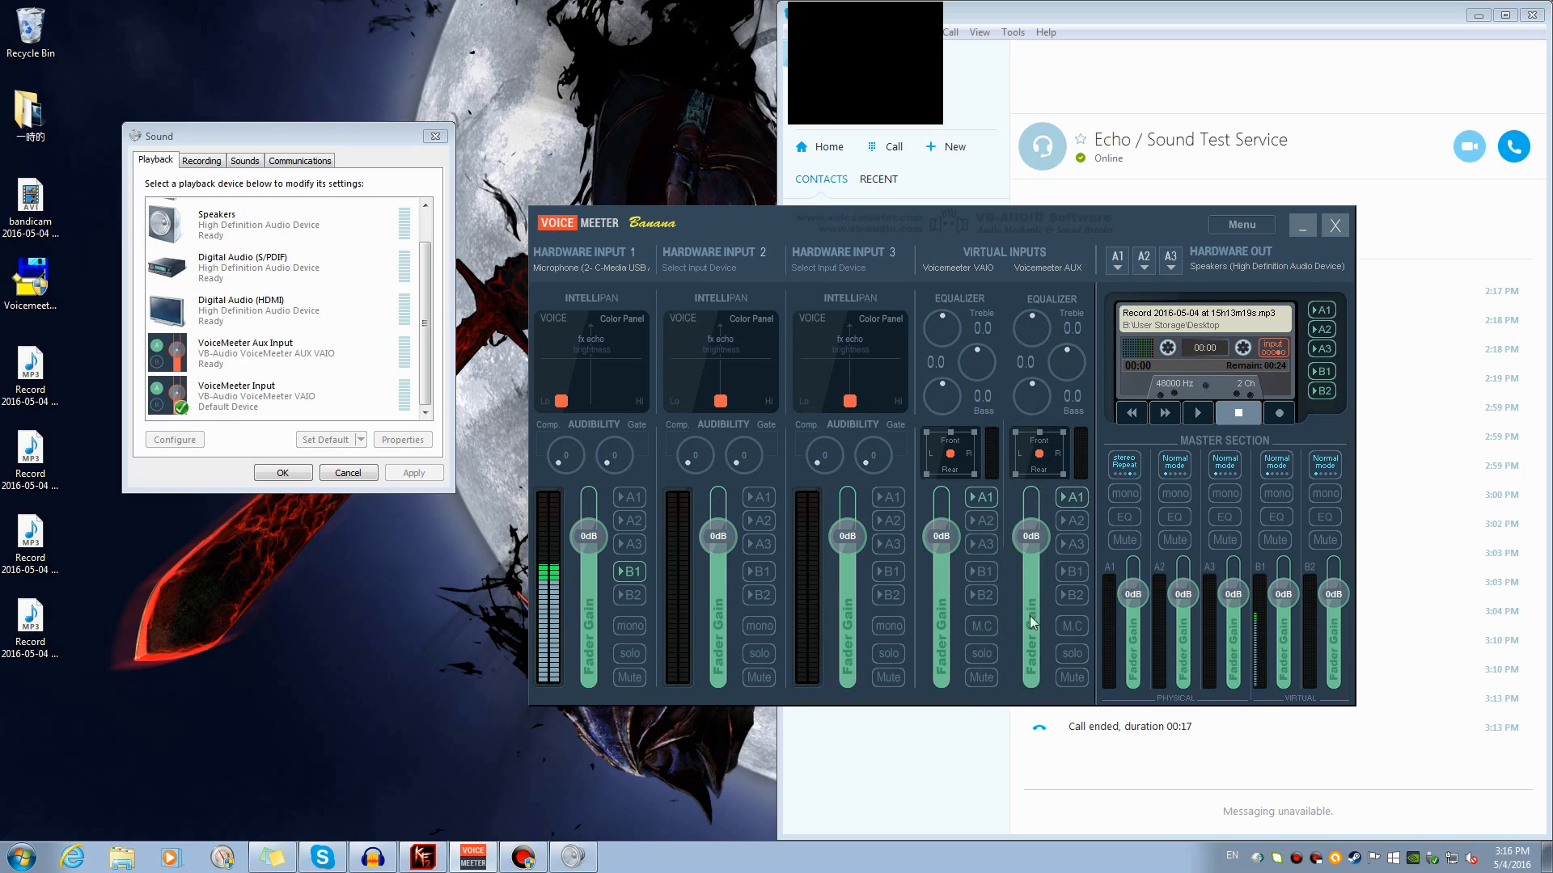
# Minimize the Voicemeeter window and preview the running Killing Floor 2 window
pyautogui.click(1302, 227)
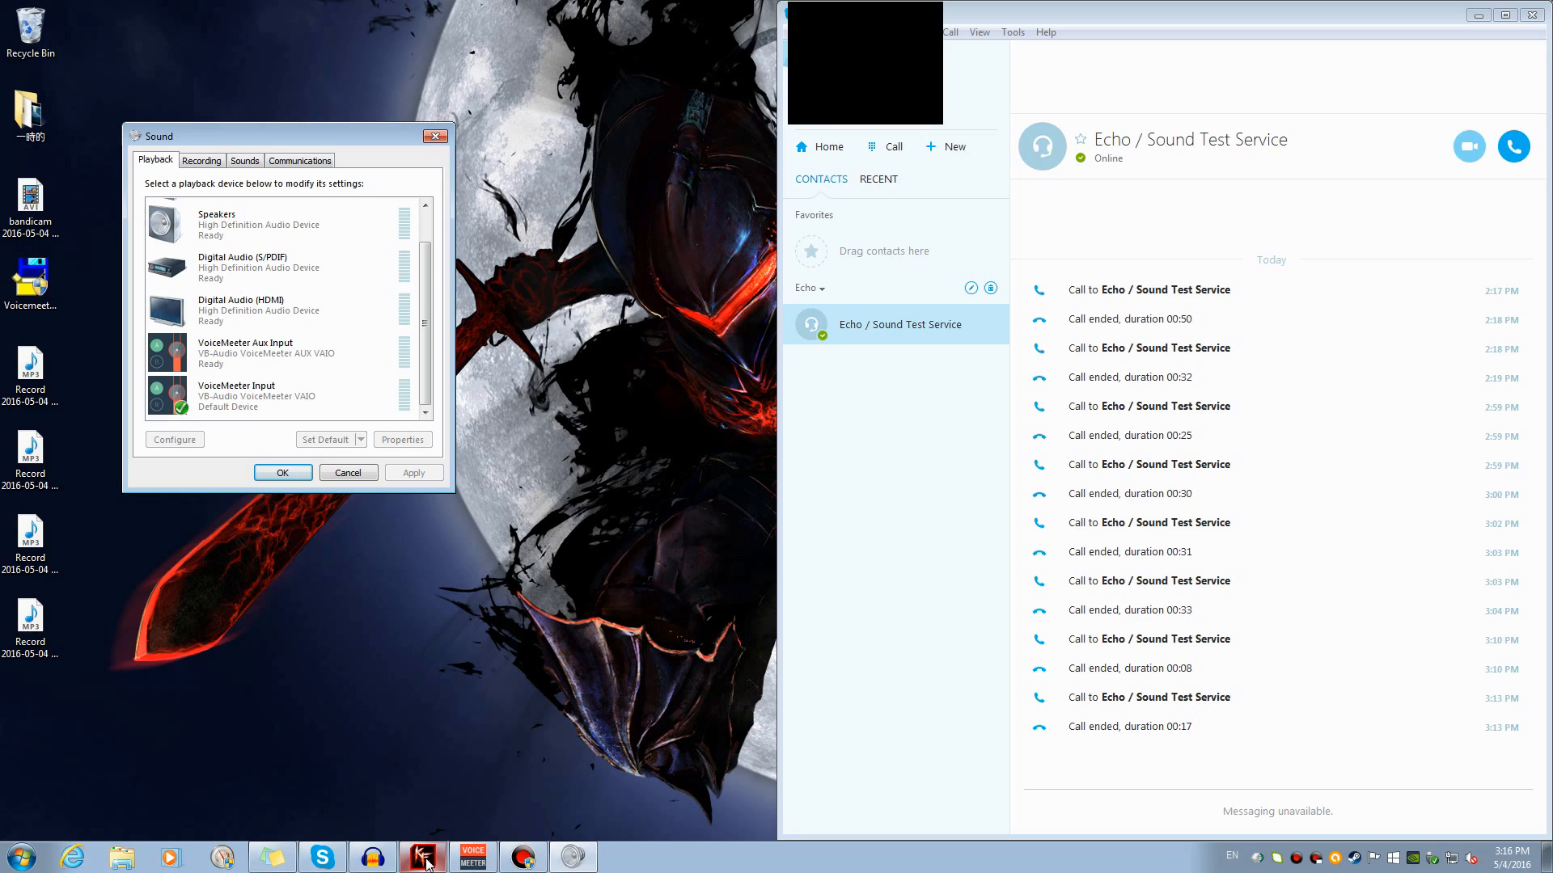
pyautogui.moveTo(427, 860)
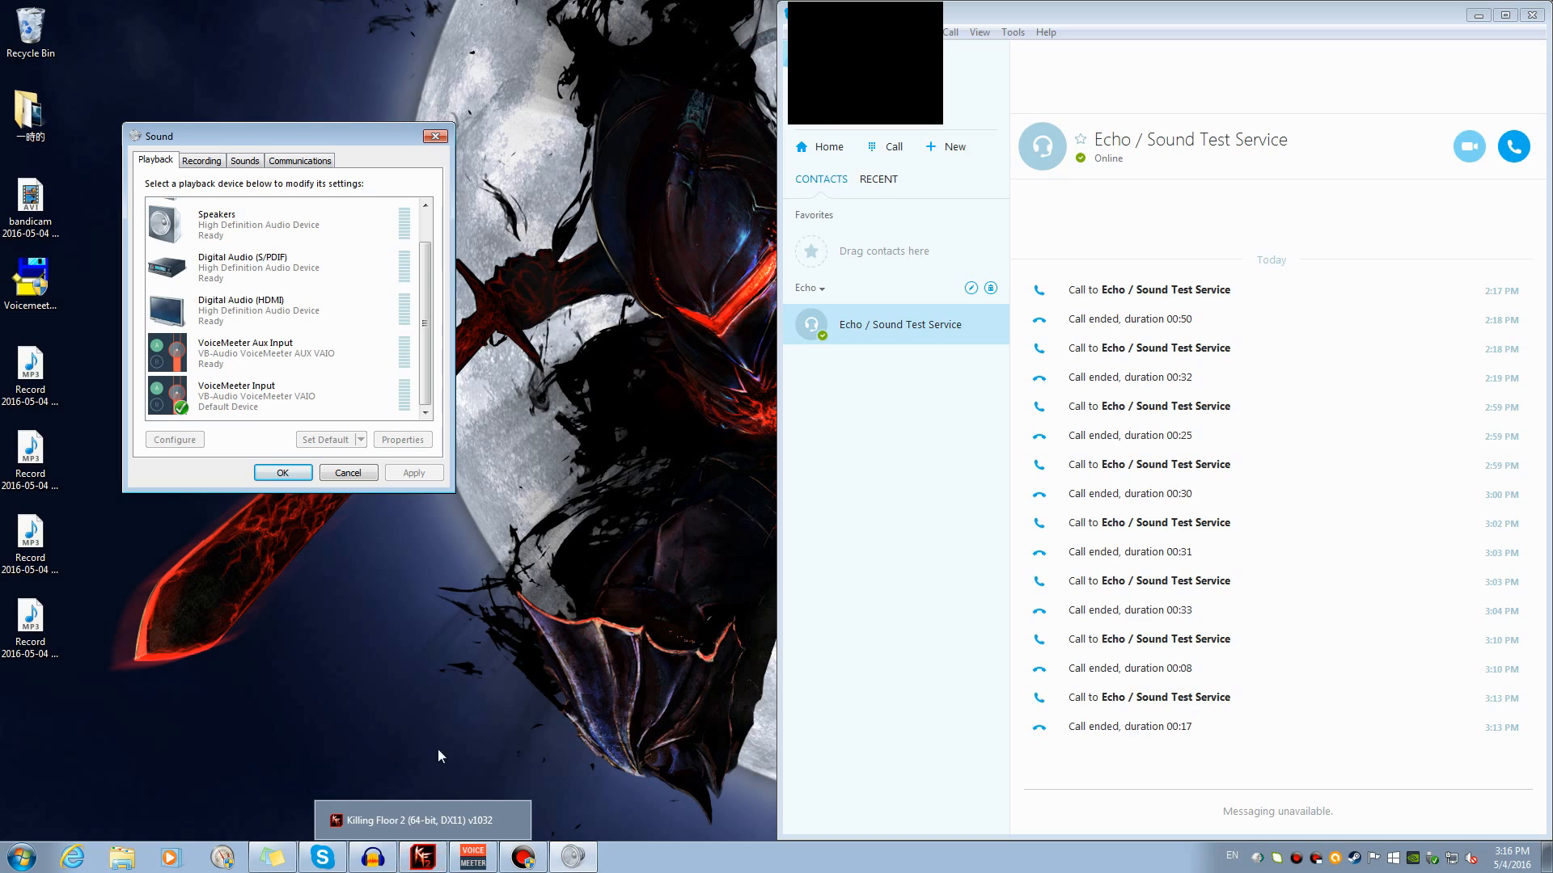